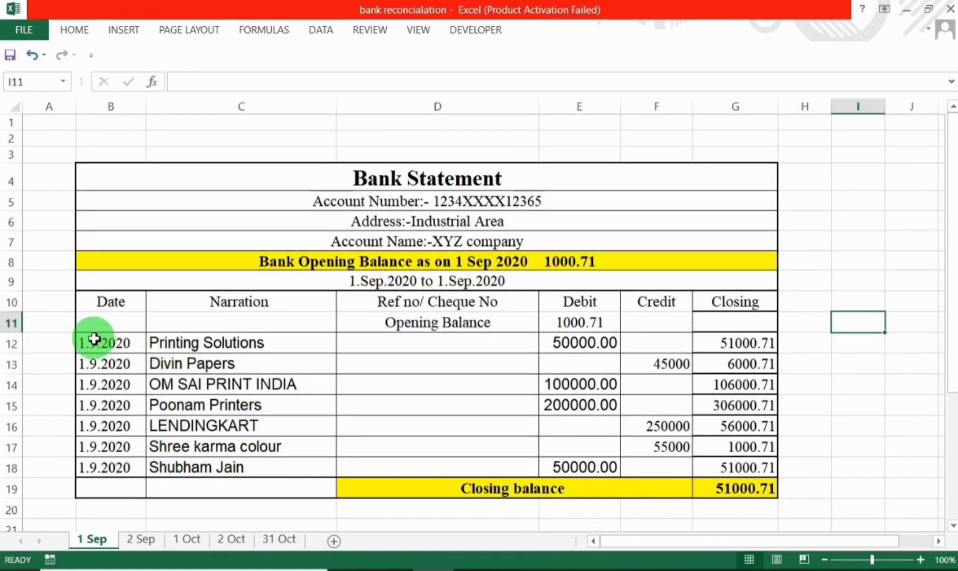
Step: Switch to Tally.ERP 9 and open the bank reconciliation of the Sbi ledger
click(122, 345)
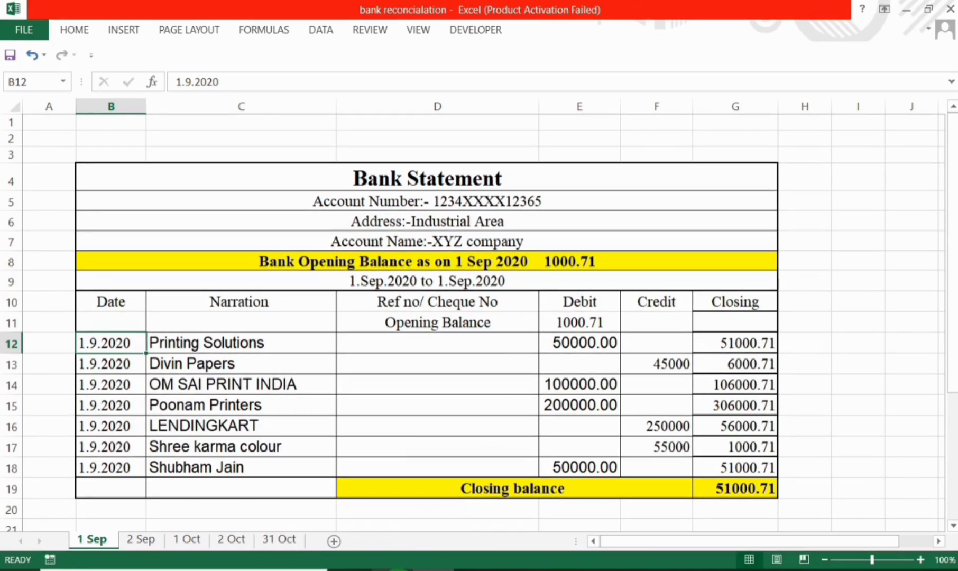
click(402, 566)
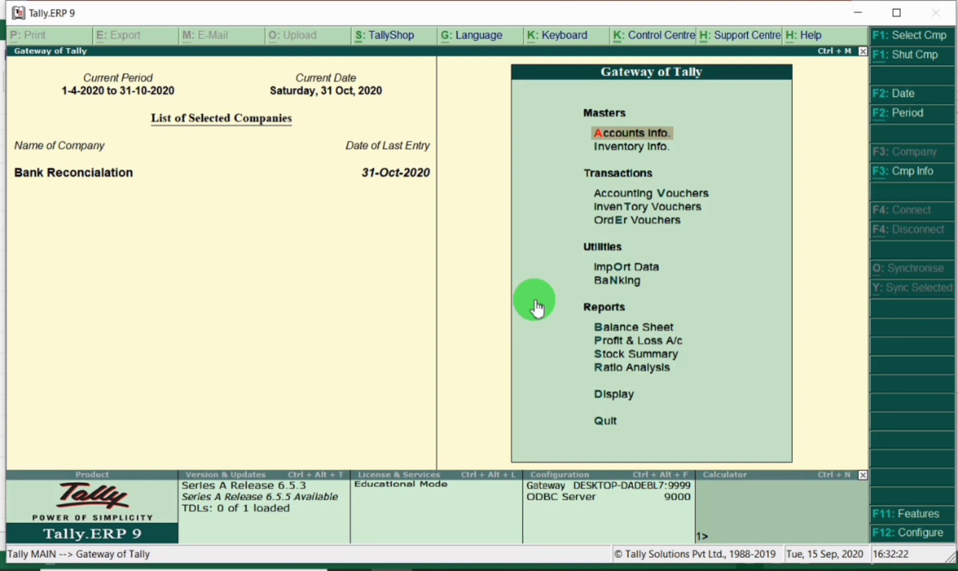
click(608, 279)
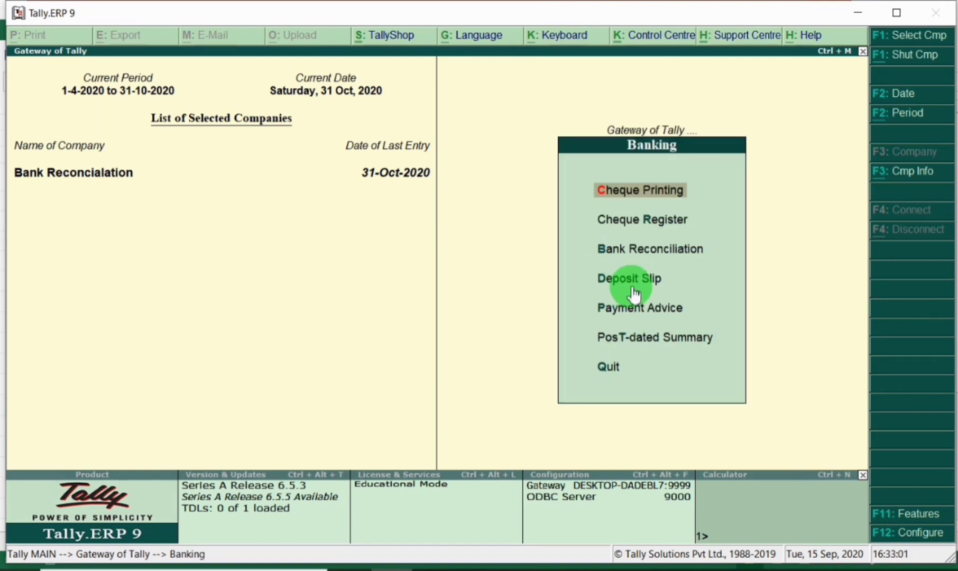
click(612, 256)
key(Return)
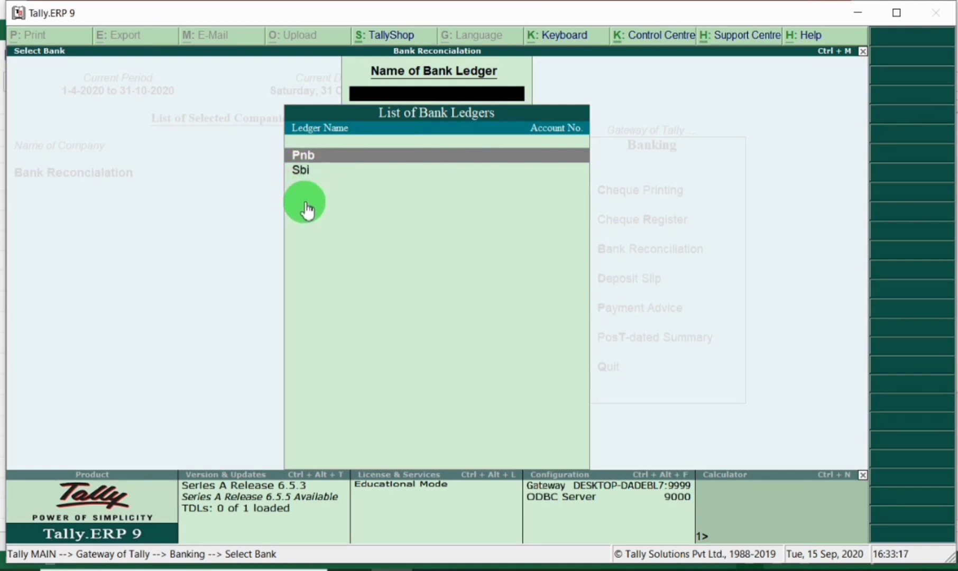
click(300, 171)
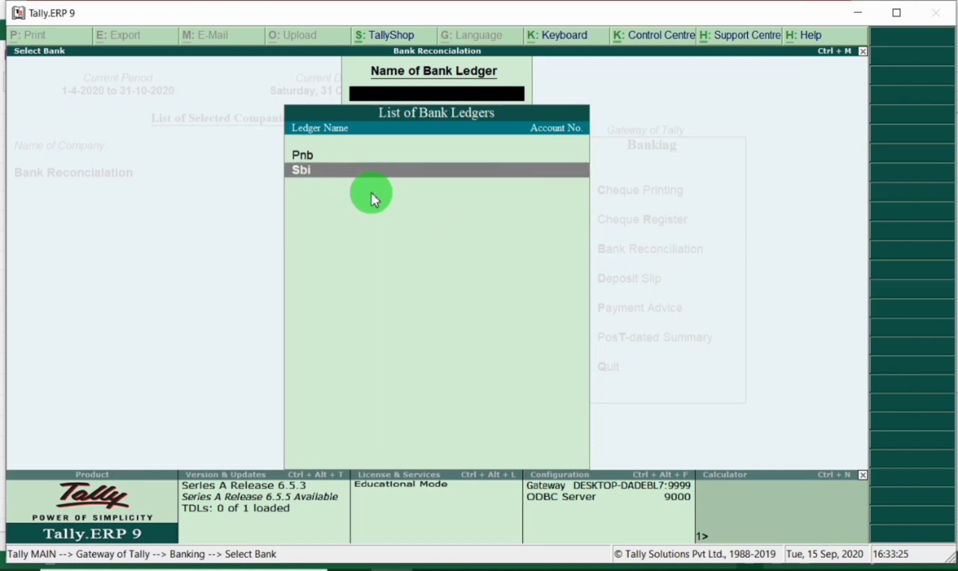
key(Return)
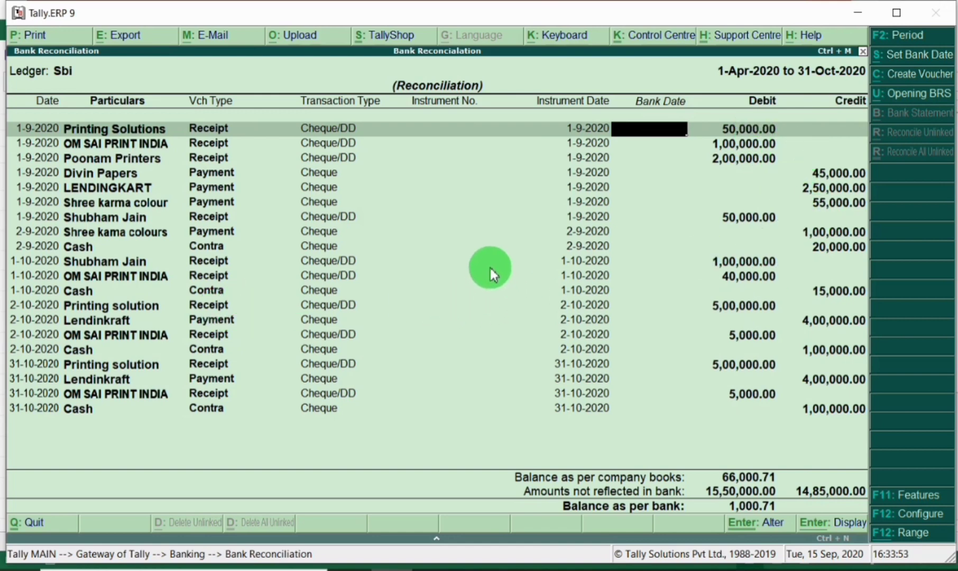
Step: Leave the Sbi bank reconciliation and display the Pnb ledger from the account books
key(Escape)
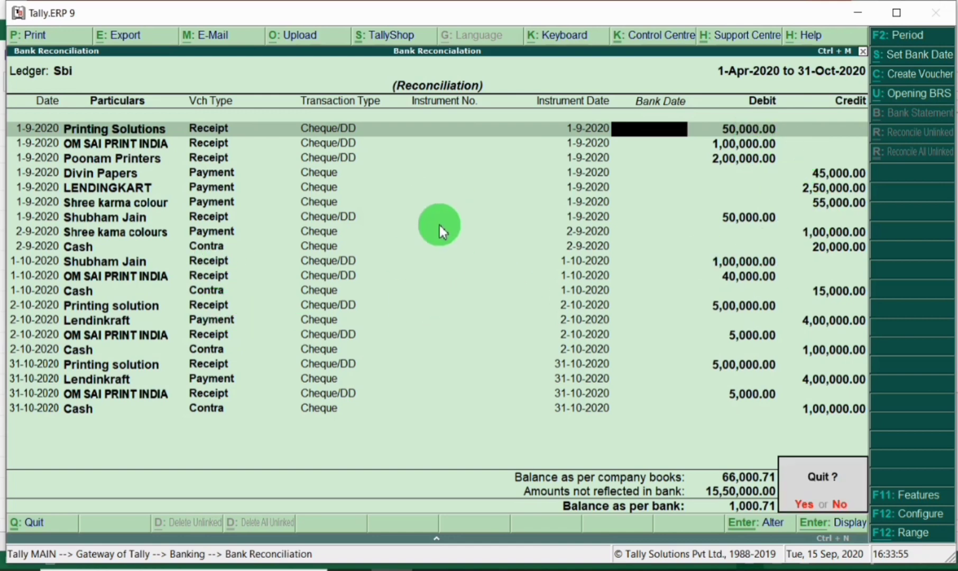
key(Return)
key(Escape)
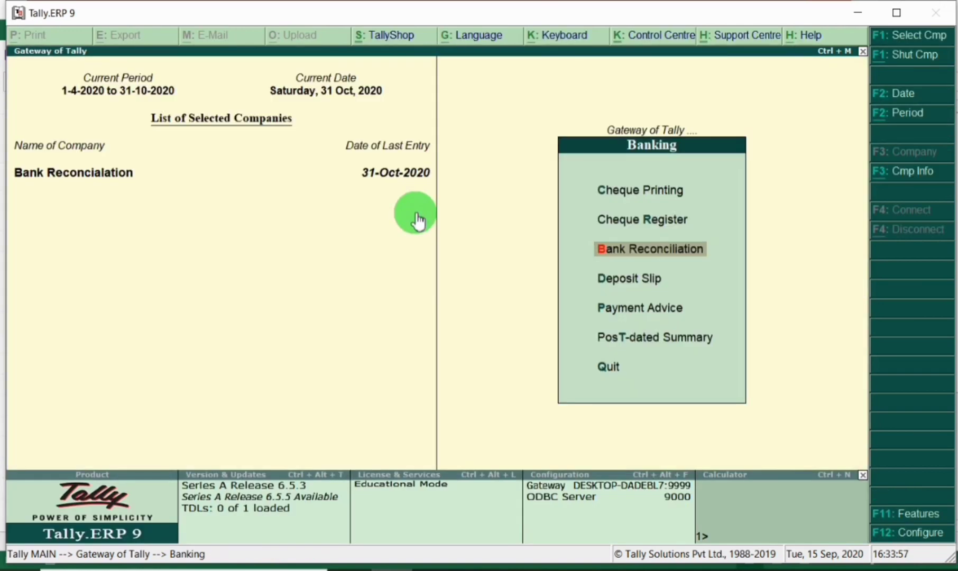
key(Escape)
key(d)
key(a)
key(l)
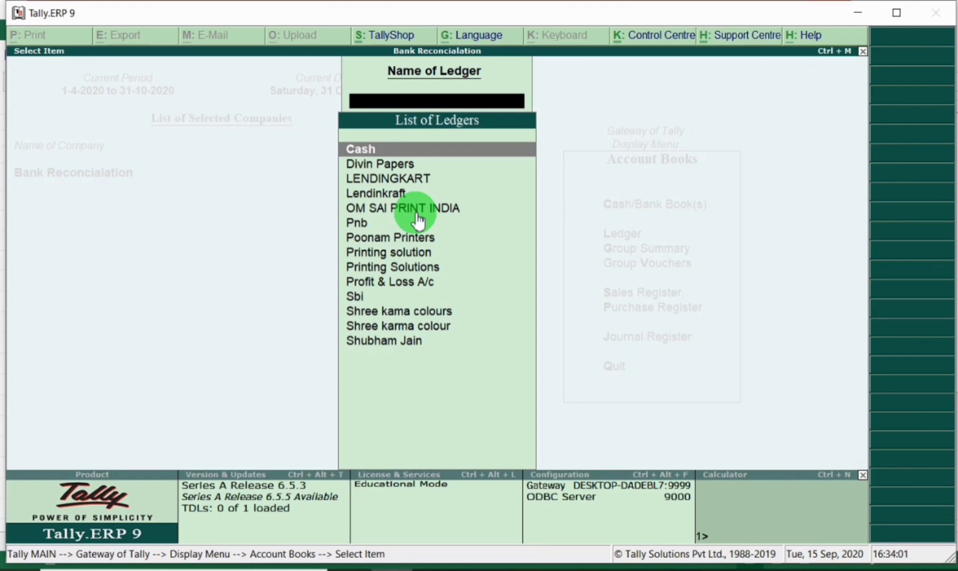
text(pnb)
key(Return)
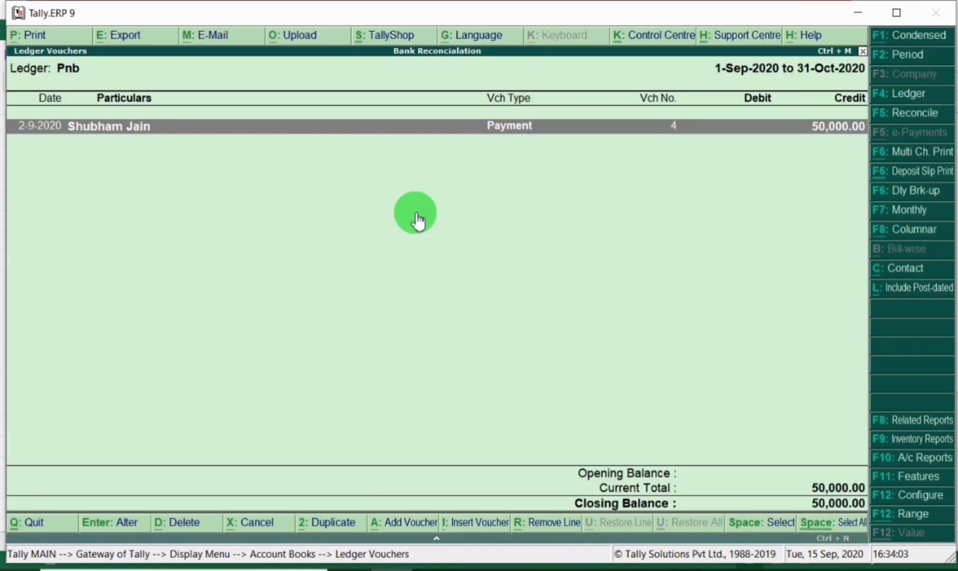
Step: Limit the ledger report's period to 1-9-2020 for both the start and end date
key(F2)
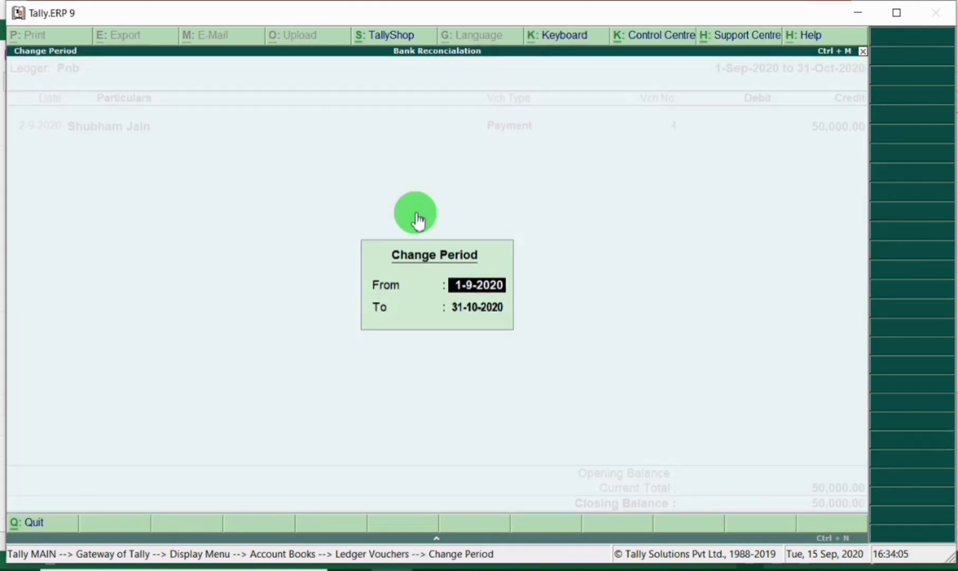
text(1.9)
key(Return)
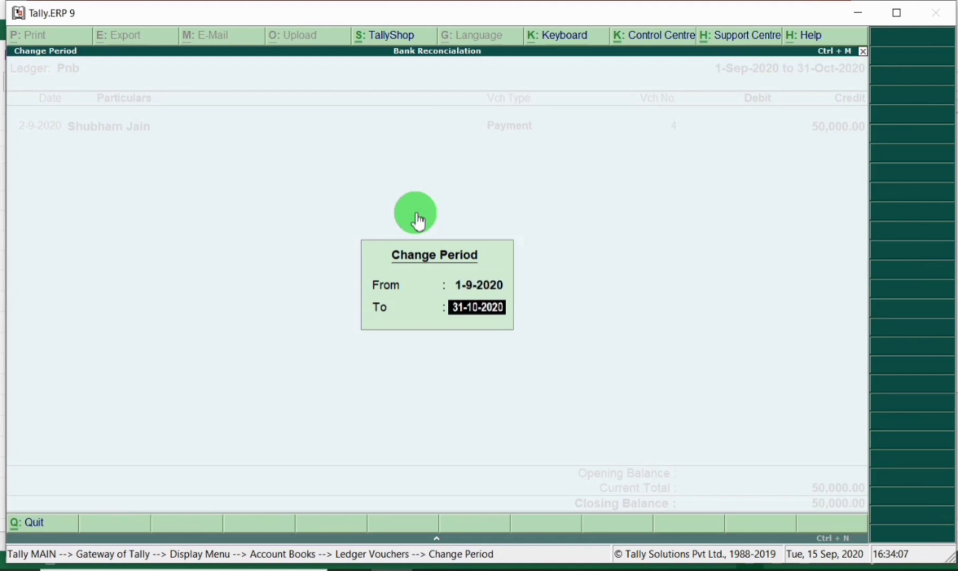
text(1.9)
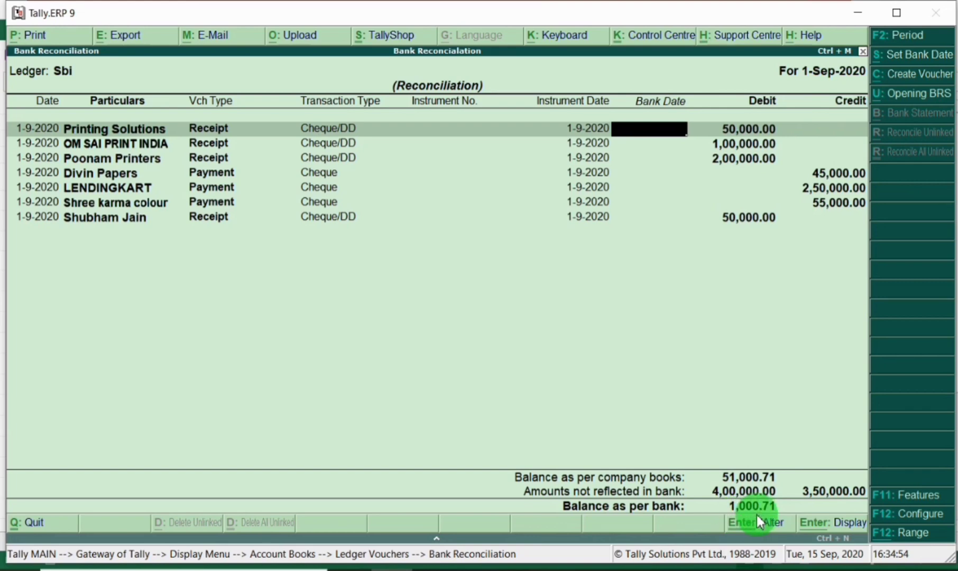
Step: Compare the 1 Sep bank statement in Excel with the Sbi reconciliation entries in Tally.ERP 9
click(431, 568)
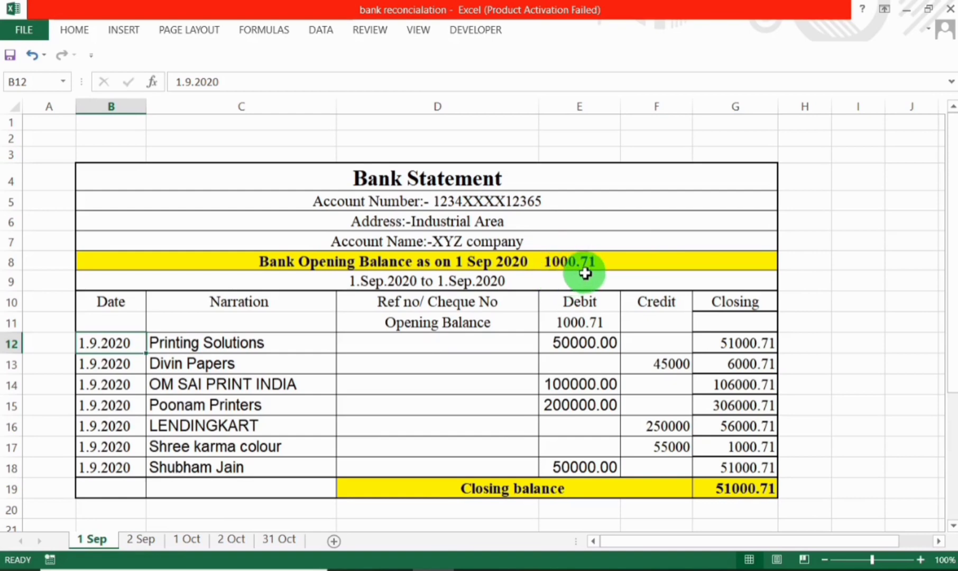
click(426, 569)
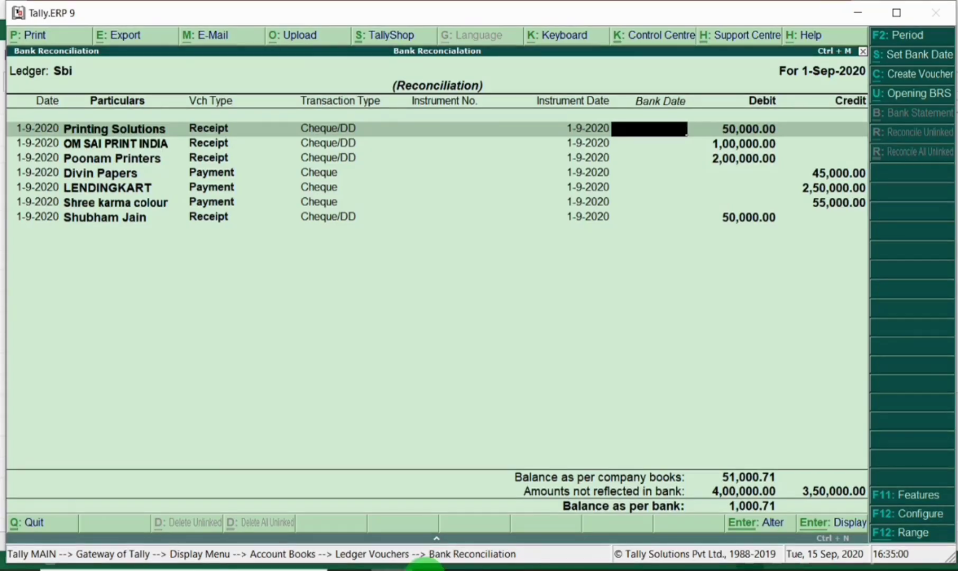
key(alt+Tab)
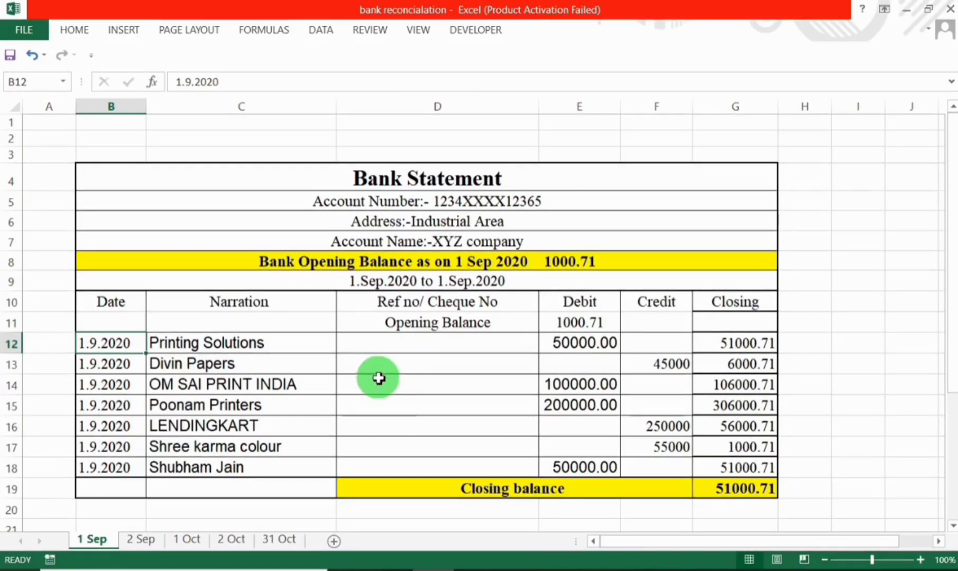
click(7, 337)
key(alt+Tab)
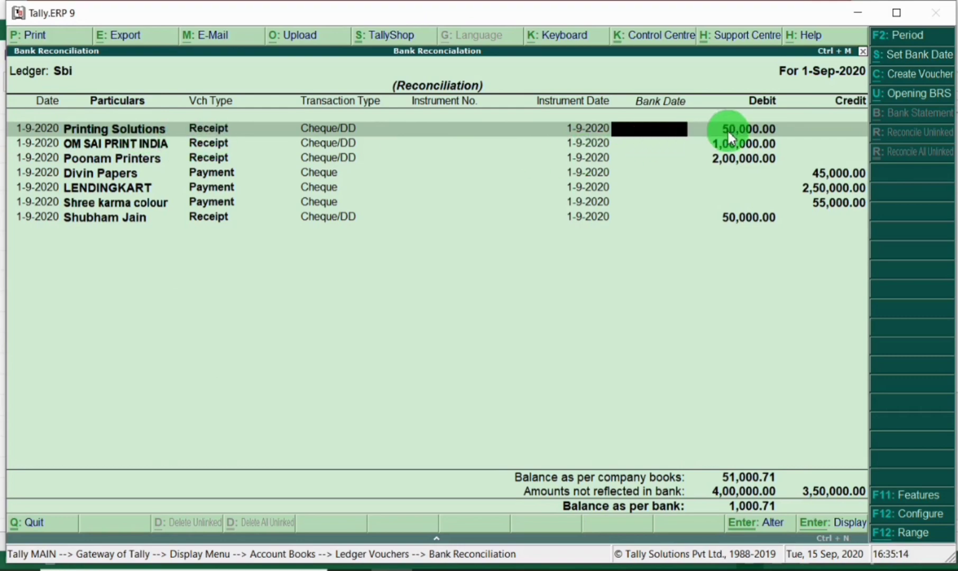
Step: Switch to Excel and fill the Printing Solutions row of the 1 Sep statement (B12:G12) with light blue
key(alt+Tab)
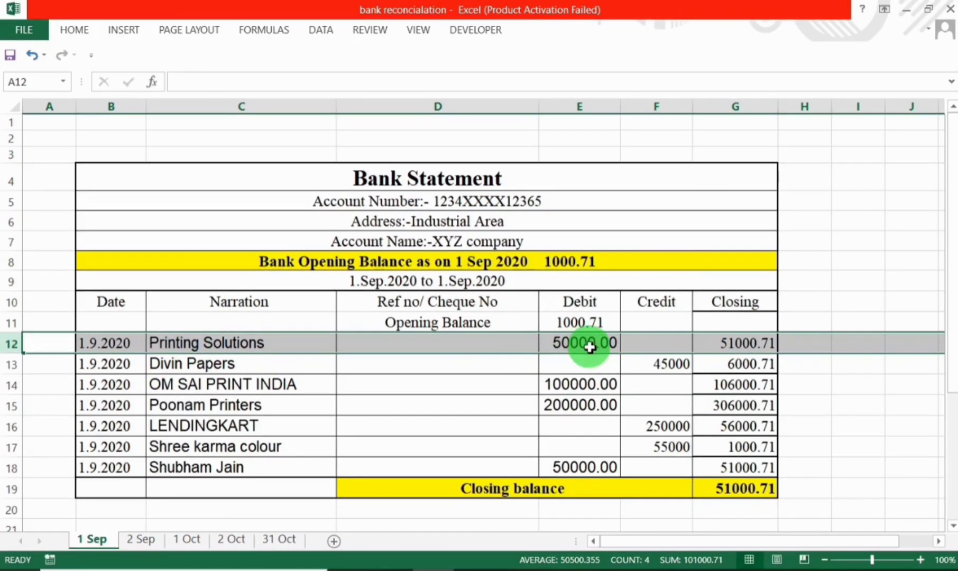
click(494, 367)
click(115, 344)
drag(115, 345, 712, 341)
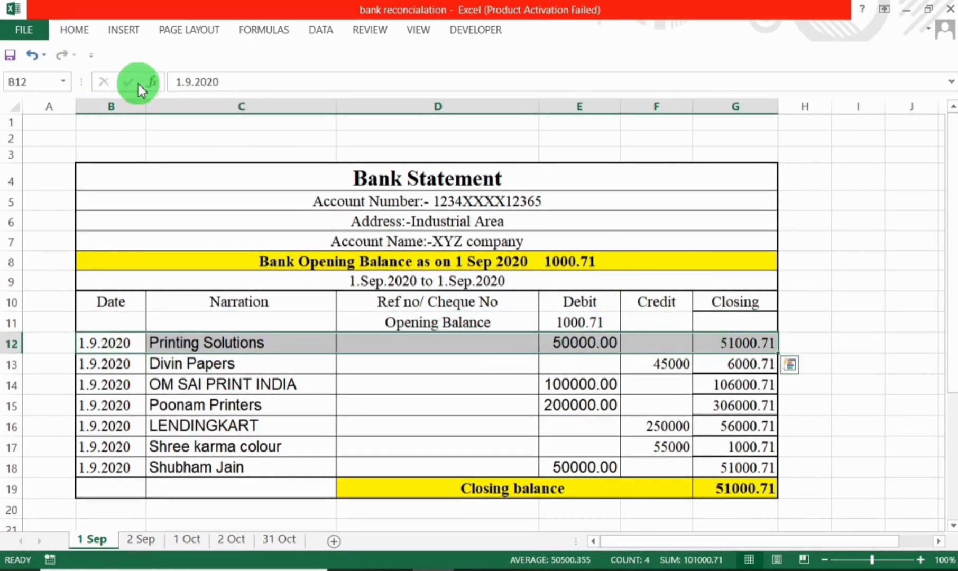
click(437, 280)
right_click(437, 281)
click(117, 343)
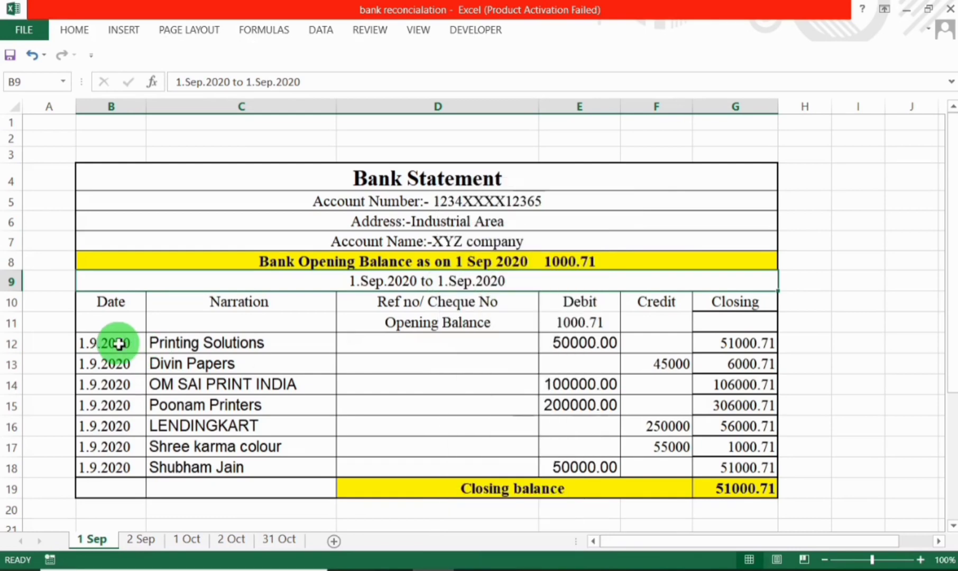
drag(120, 346, 755, 344)
right_click(599, 345)
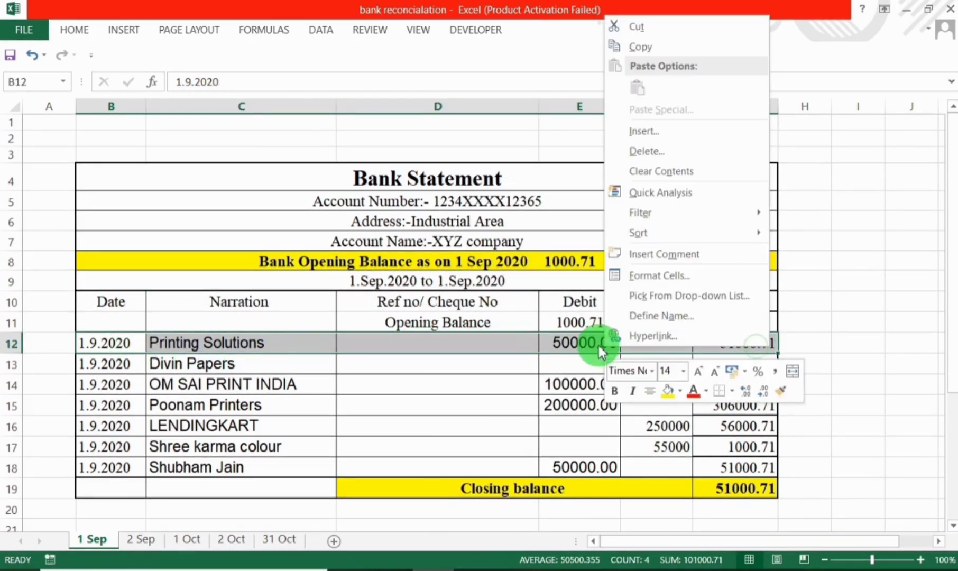
click(681, 392)
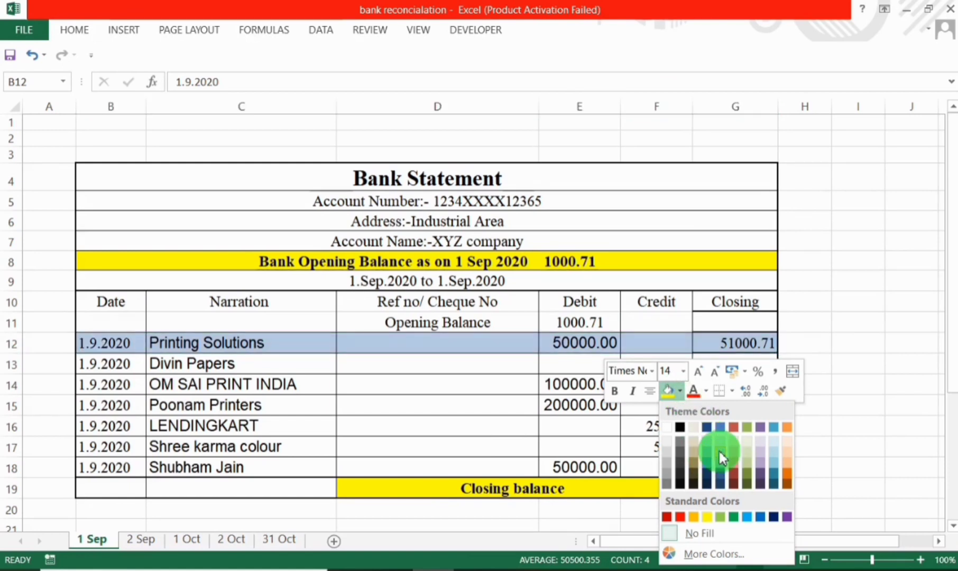
click(718, 449)
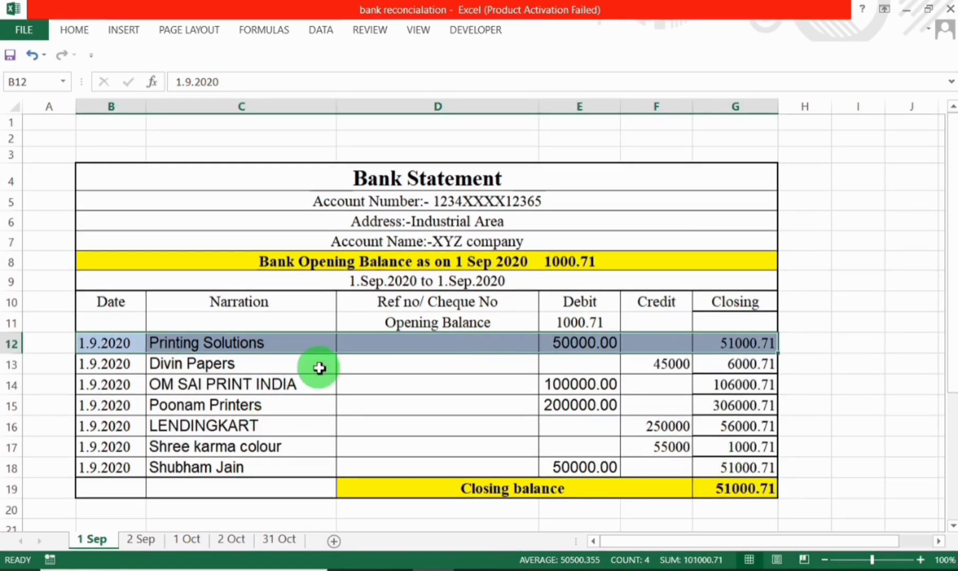
Step: Switch to Tally.ERP 9 and set the bank date of the Printing Solutions receipt to 1-9-2020
key(alt+Tab)
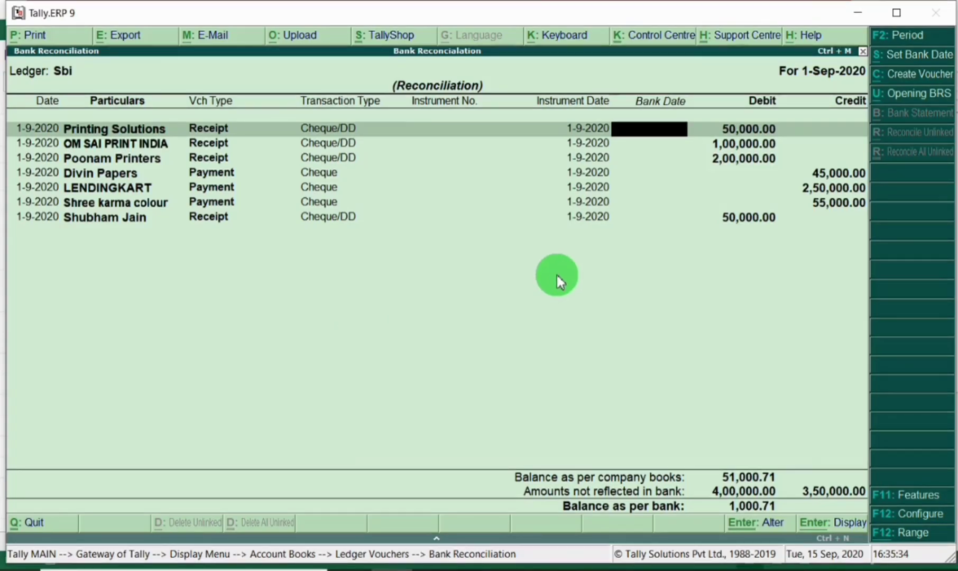
text(1-9)
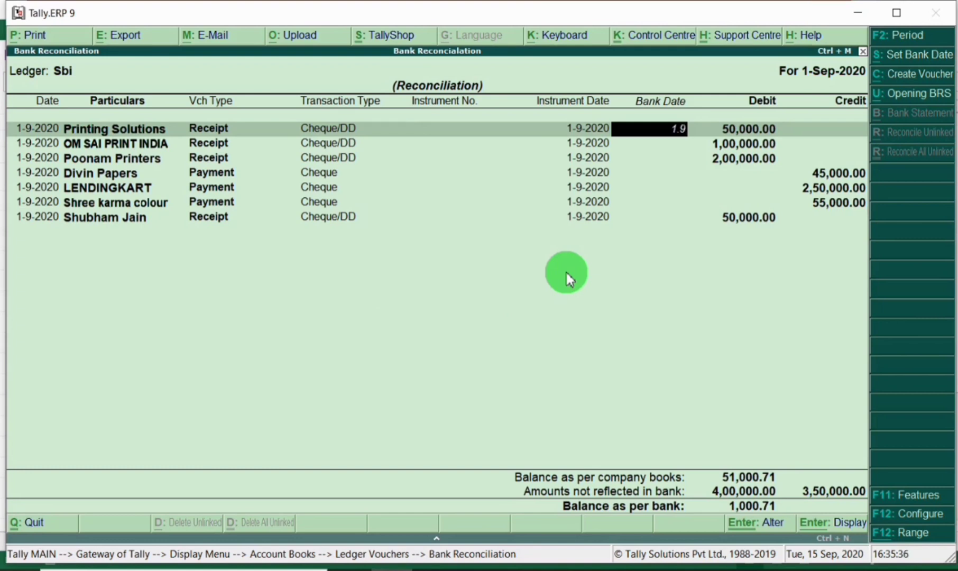
key(Return)
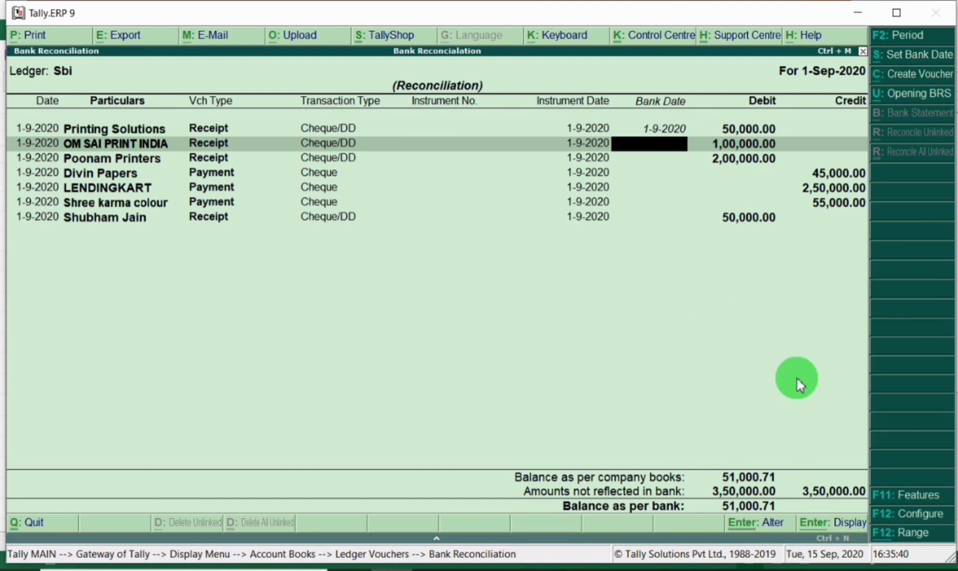
Step: Clear the bank date of the Printing Solutions receipt and enter 1-9-2020 again
key(Up)
key(BackSpace)
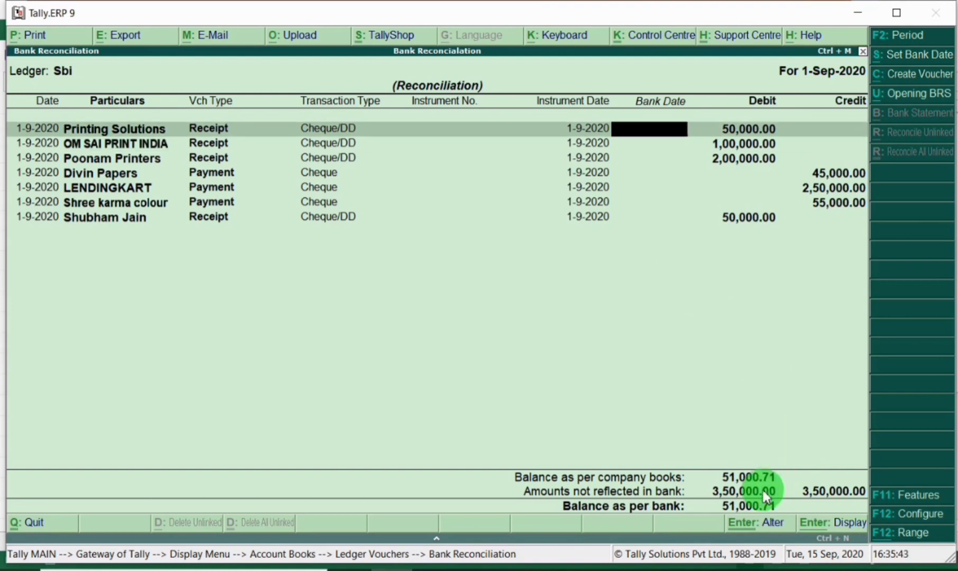
key(Return)
key(Up)
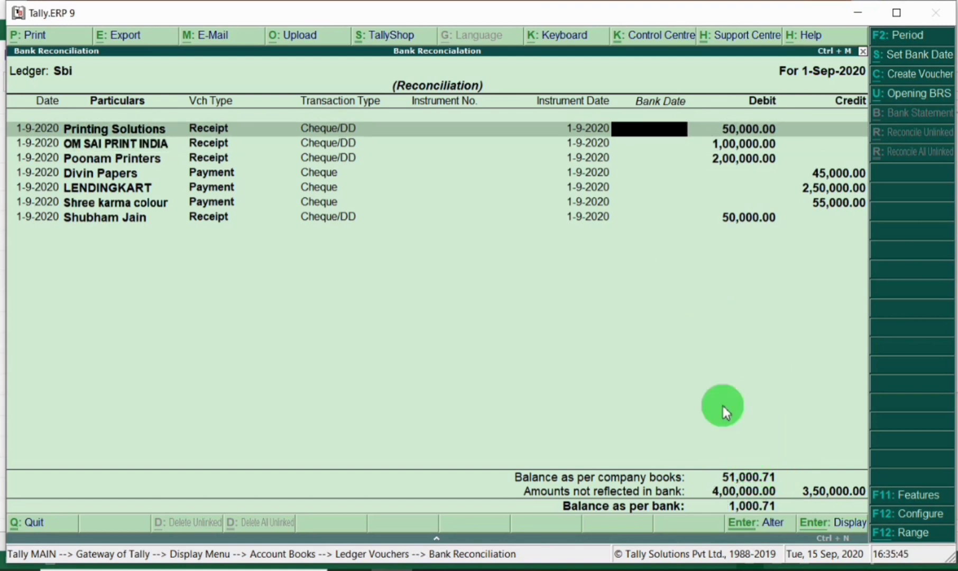
text(1.)
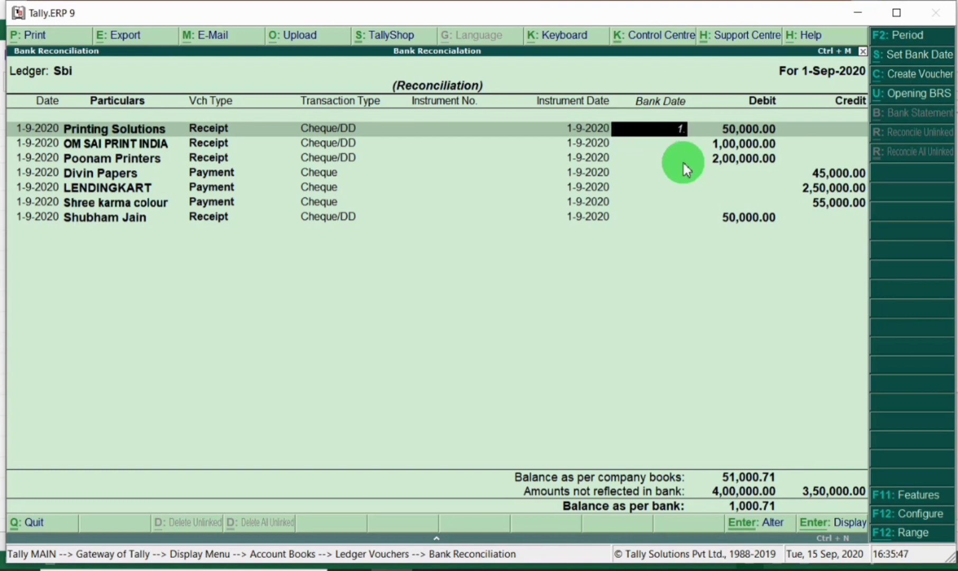
text(9)
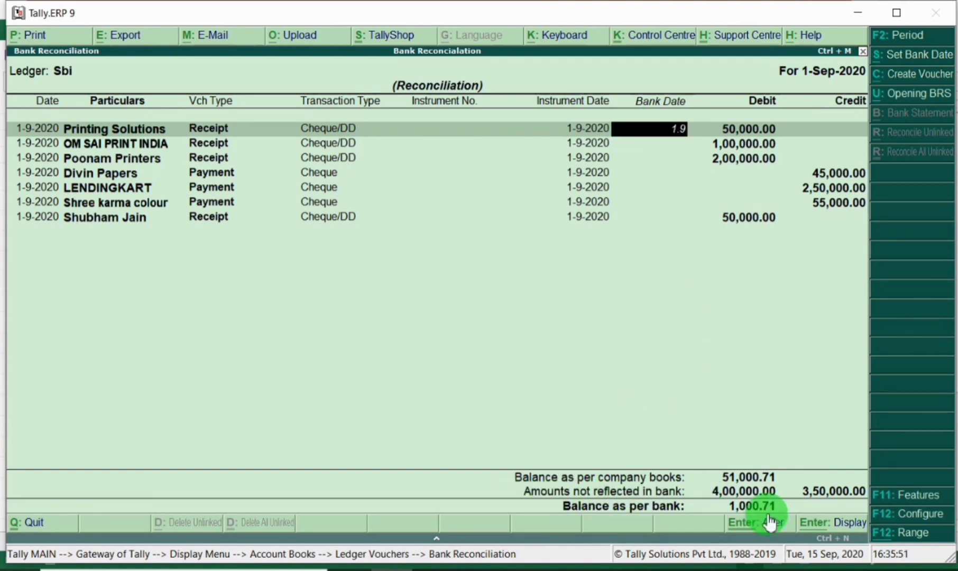
key(Return)
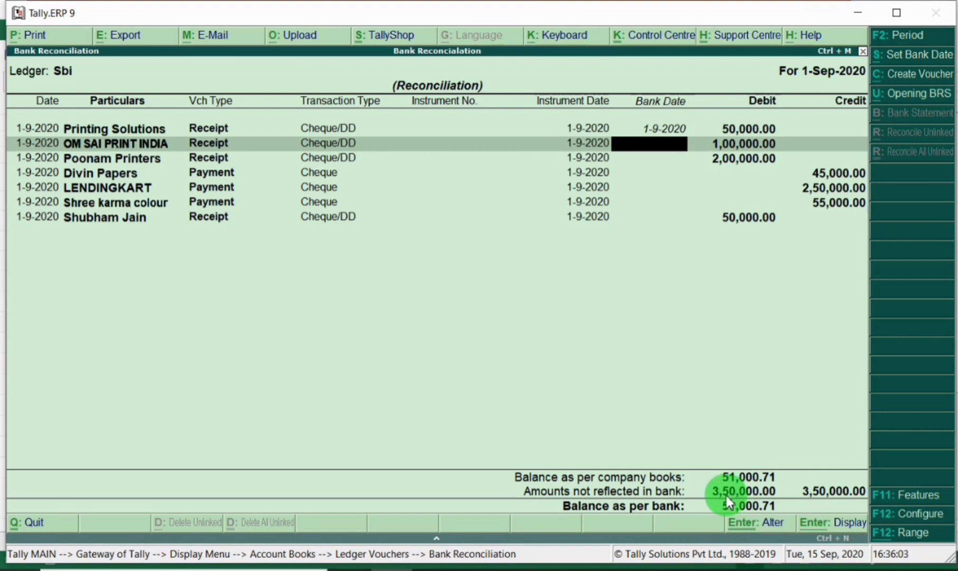
Step: Remove the Printing Solutions receipt's bank date once more and re-enter it as 1-9-2020
key(Up)
key(BackSpace)
key(Return)
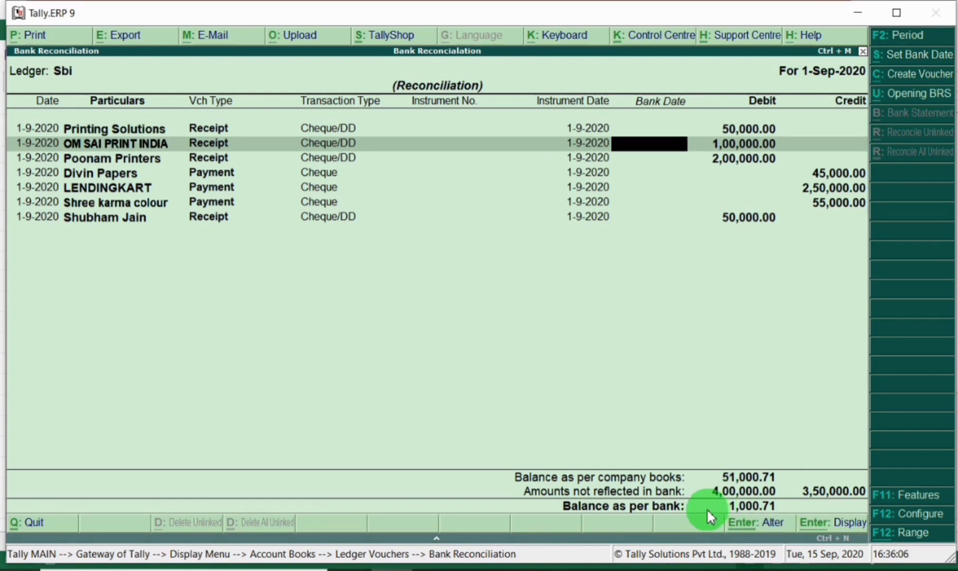
key(Up)
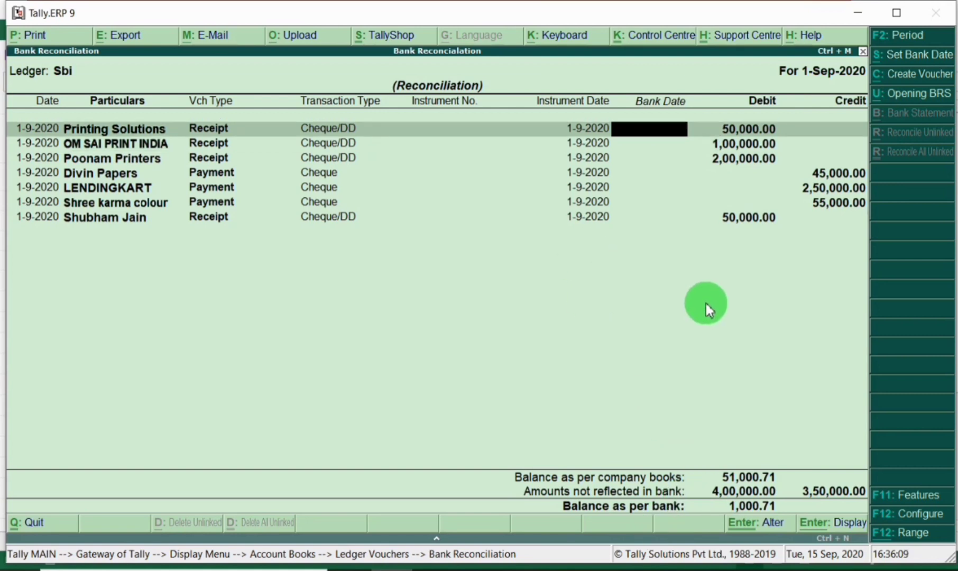
text(1.9)
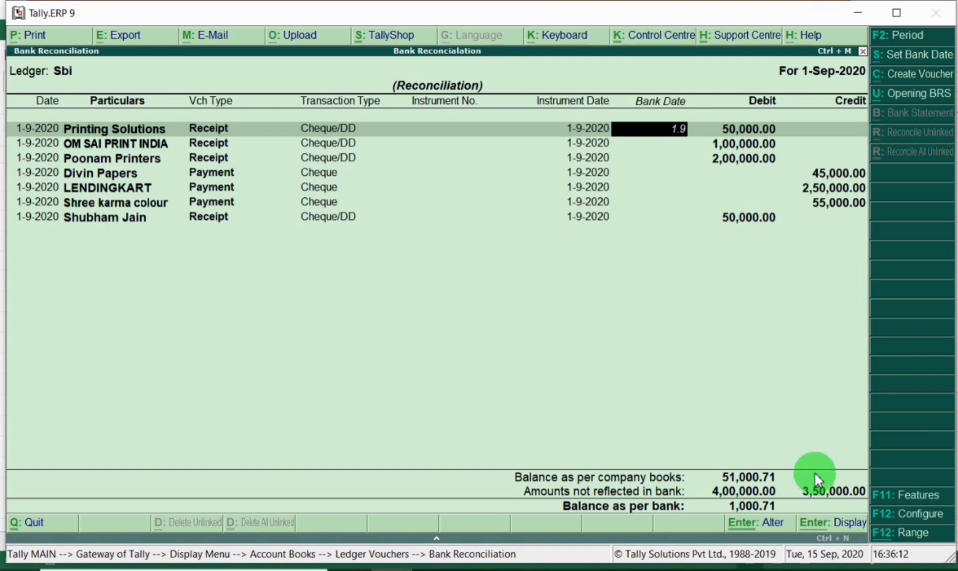
key(Return)
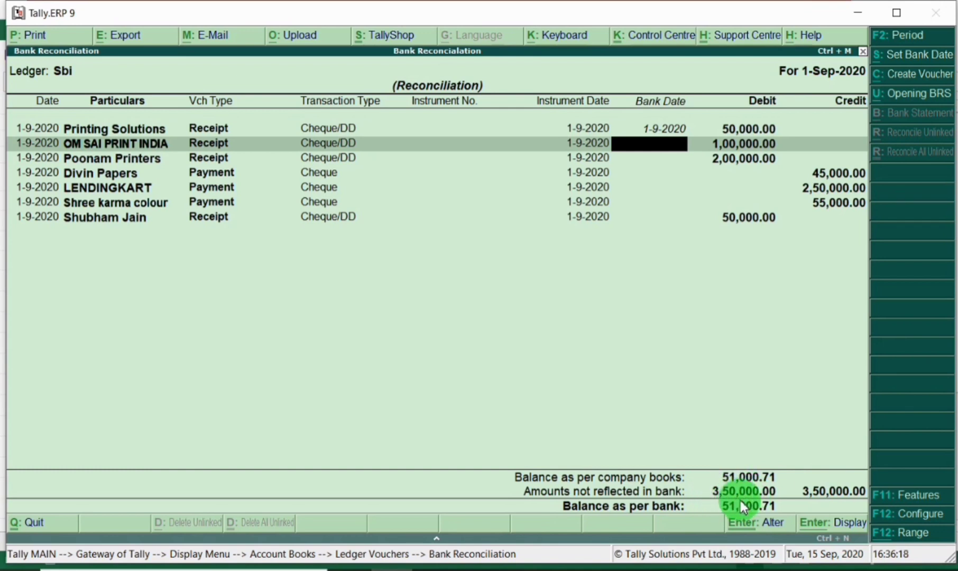
Step: Look up the Divin Papers row in the Excel statement and set that payment's bank date to 1-9-2020 in Tally.ERP 9
key(alt+Tab)
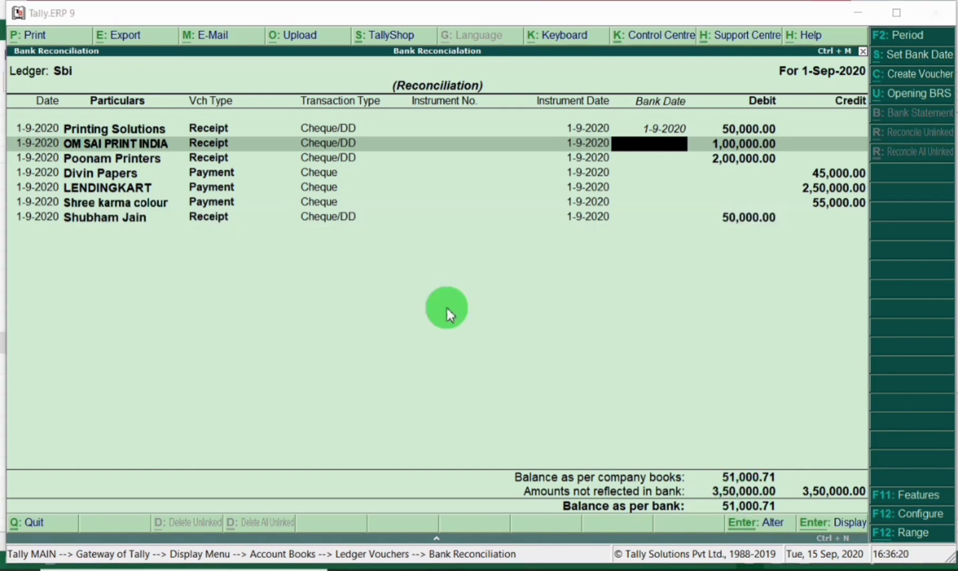
click(433, 569)
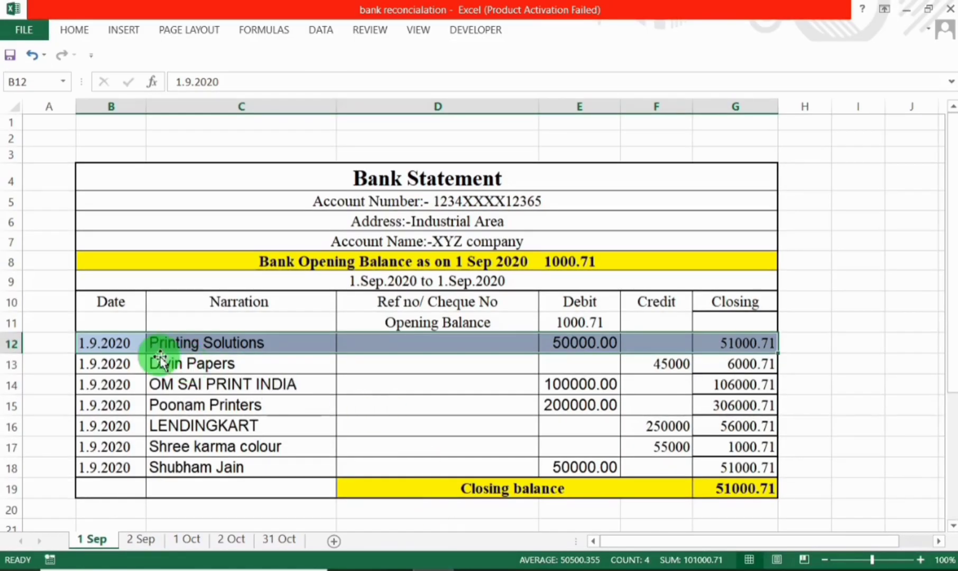
click(9, 364)
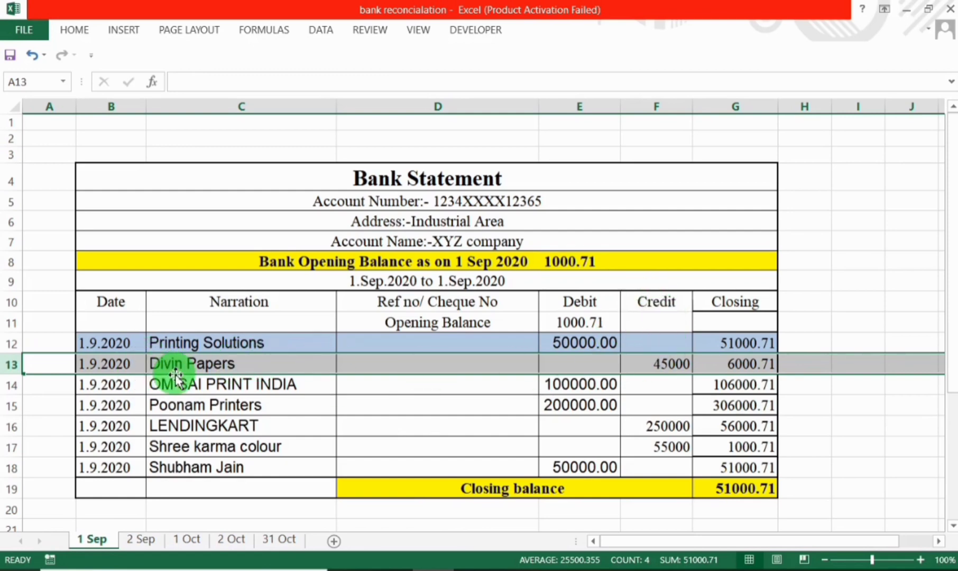
key(alt+Tab)
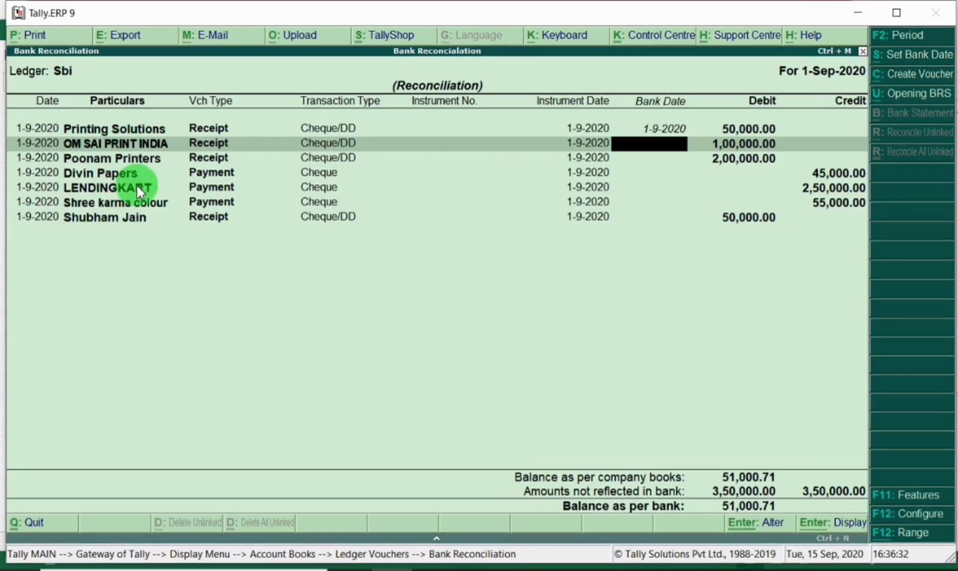
click(654, 174)
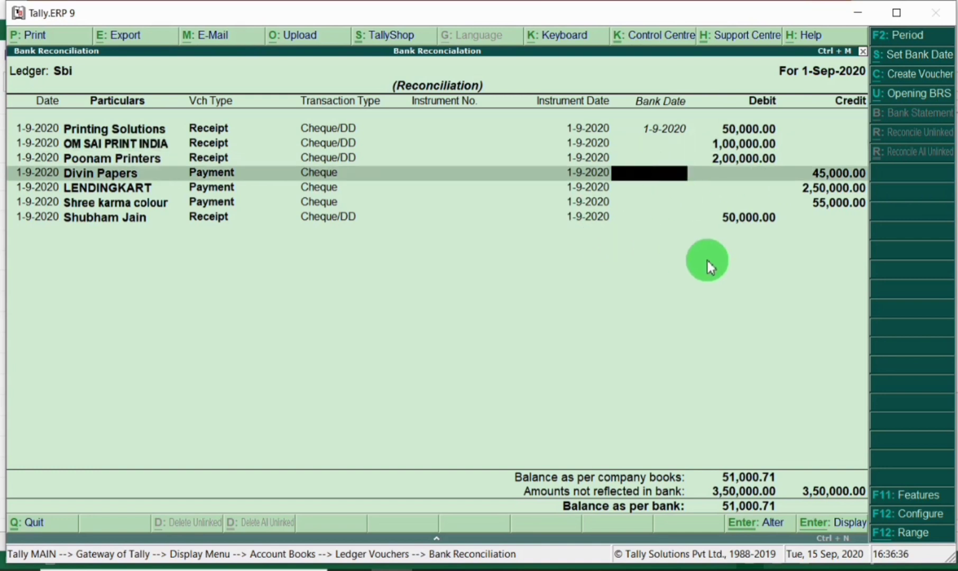
text(1-9)
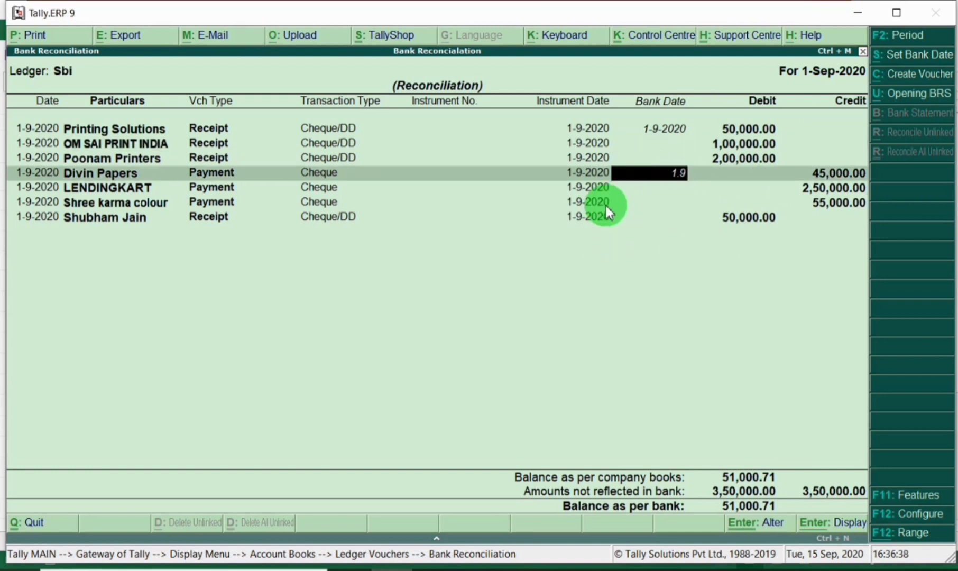
key(Return)
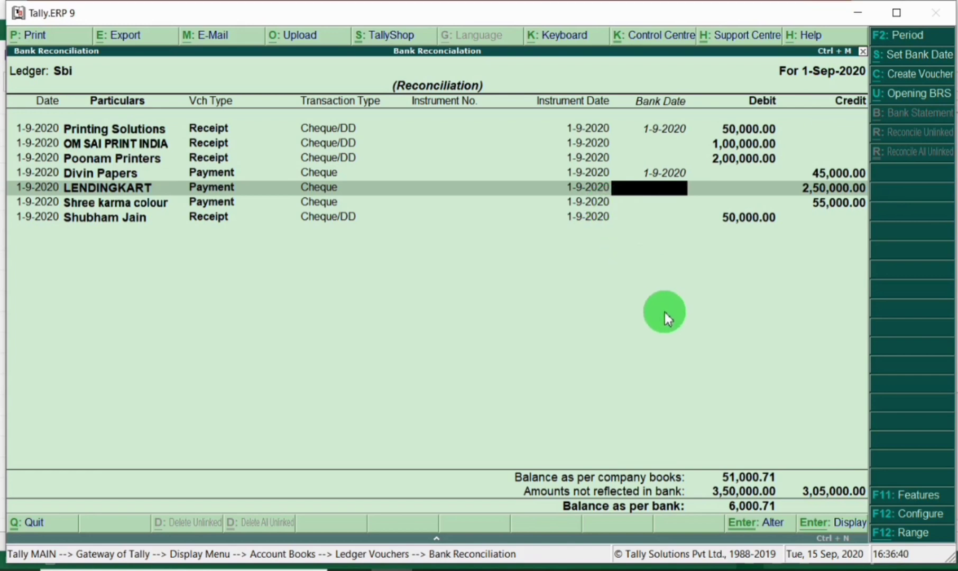
Step: Switch to Excel and fill the Divin Papers row of the statement (B13:G13) with light blue
key(alt+Tab)
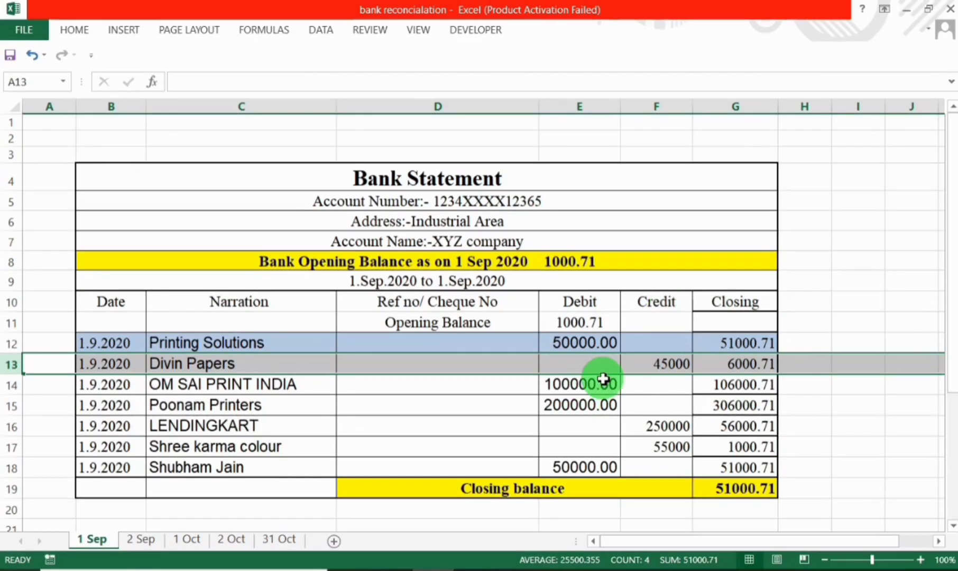
drag(86, 364, 700, 365)
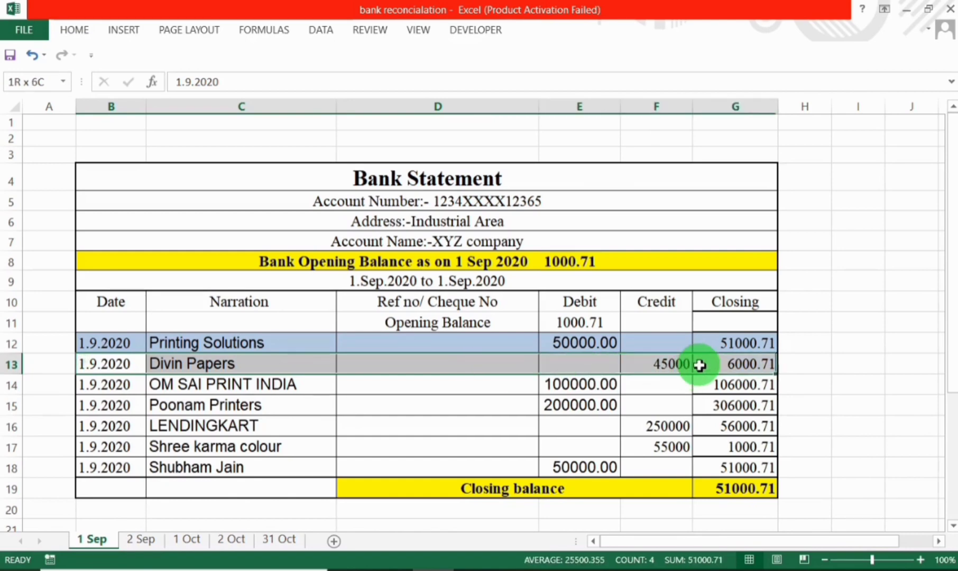
right_click(558, 366)
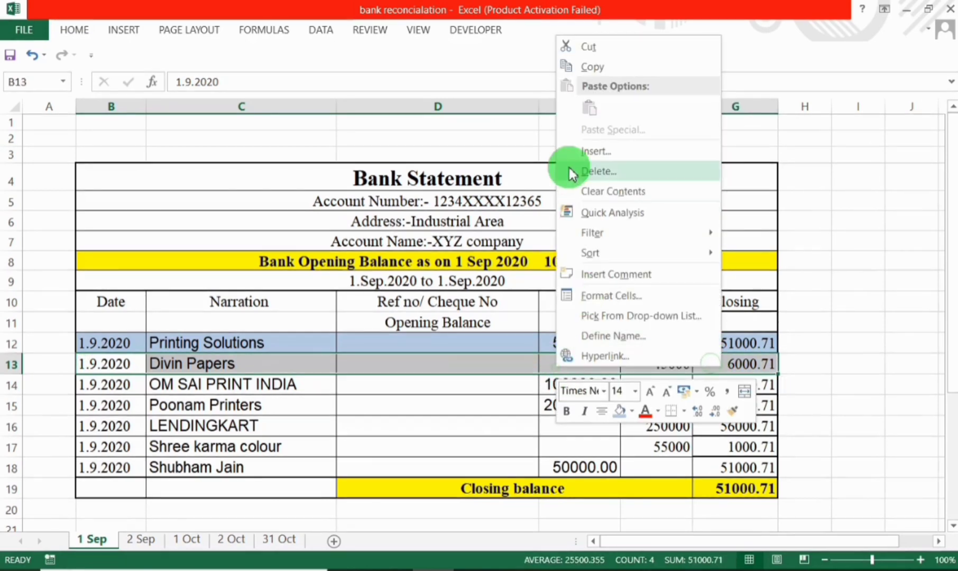
click(625, 415)
click(332, 412)
Step: Select the OM SAI PRINT INDIA row (B14:G14), switch to Tally.ERP 9 and set that receipt's bank date to 1-9-2020
click(83, 385)
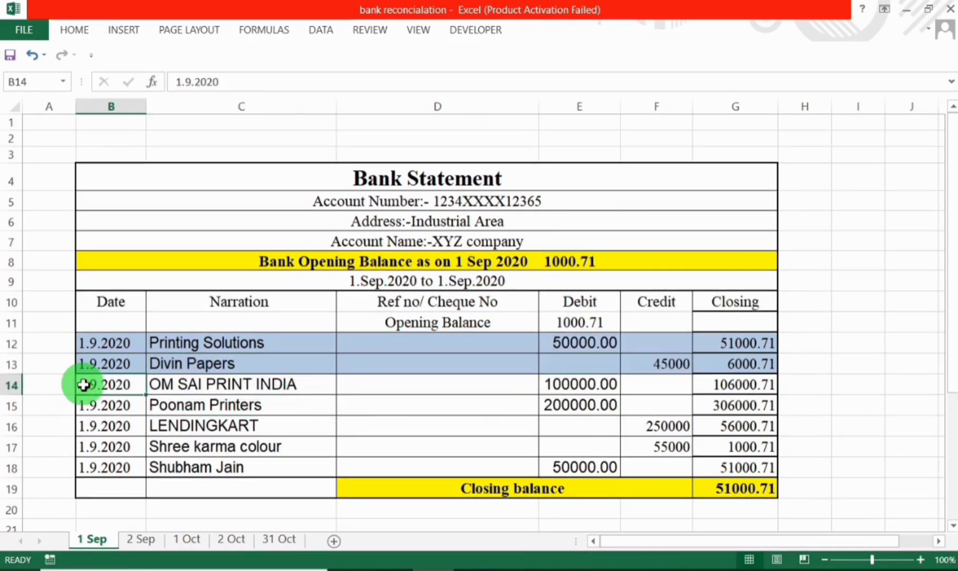
drag(83, 385, 709, 390)
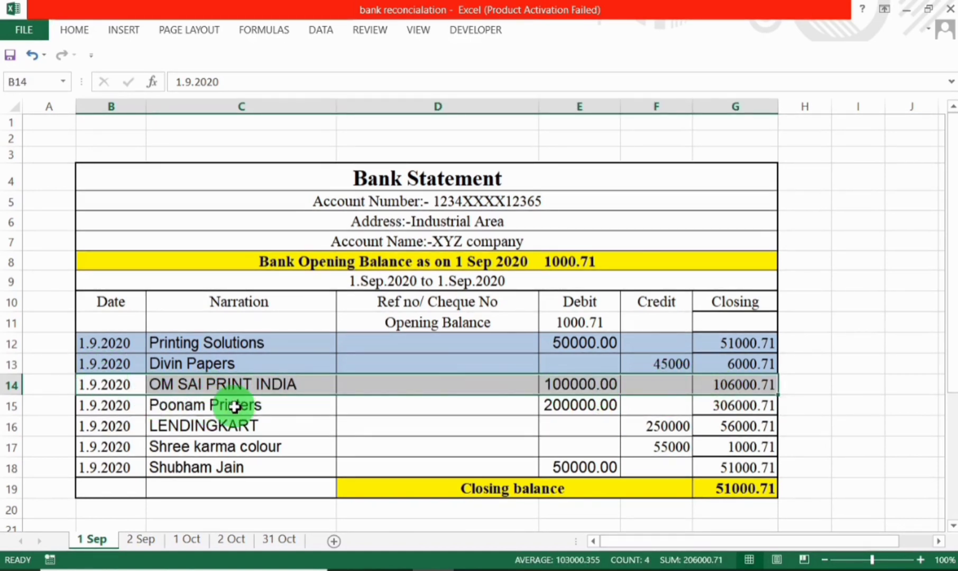
key(alt+Tab)
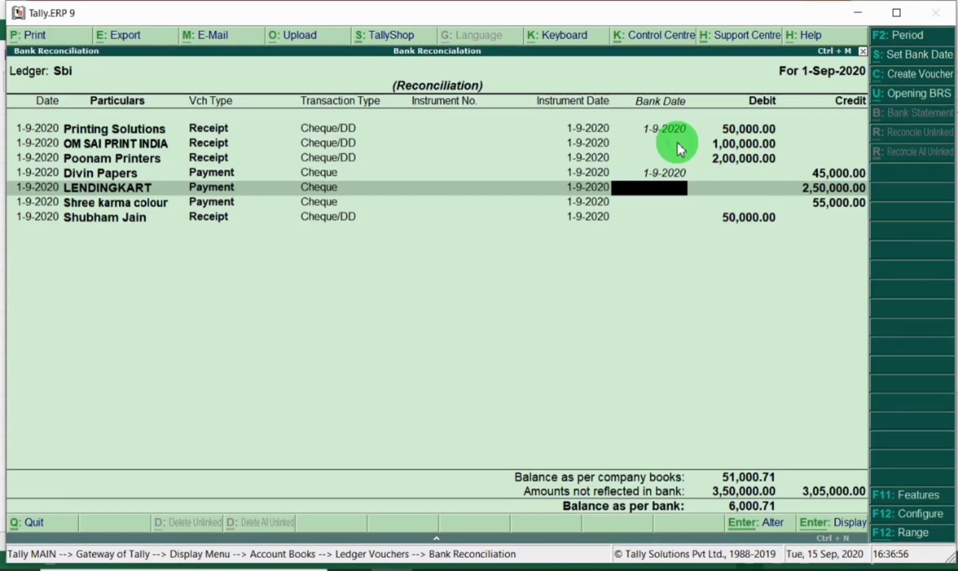
click(679, 145)
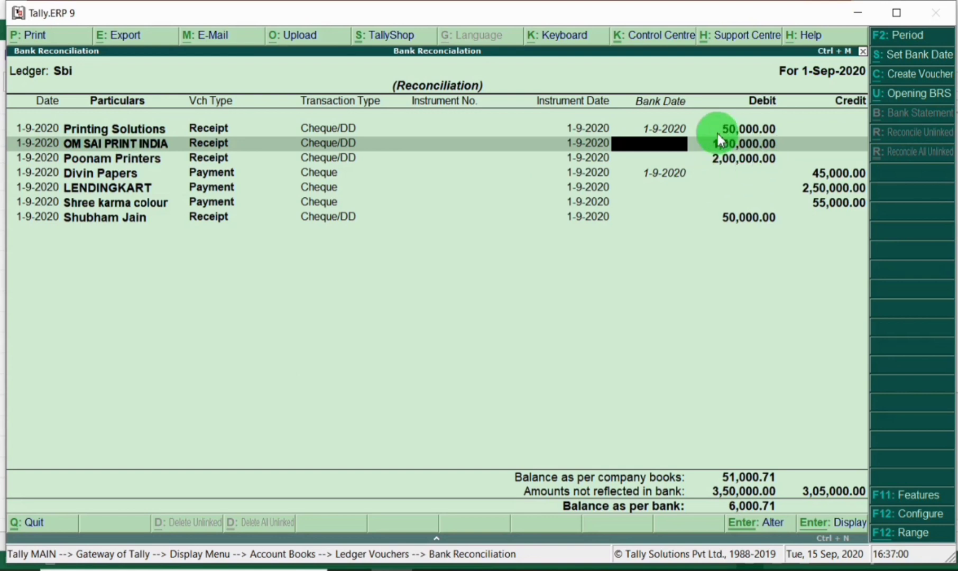
text(1.9)
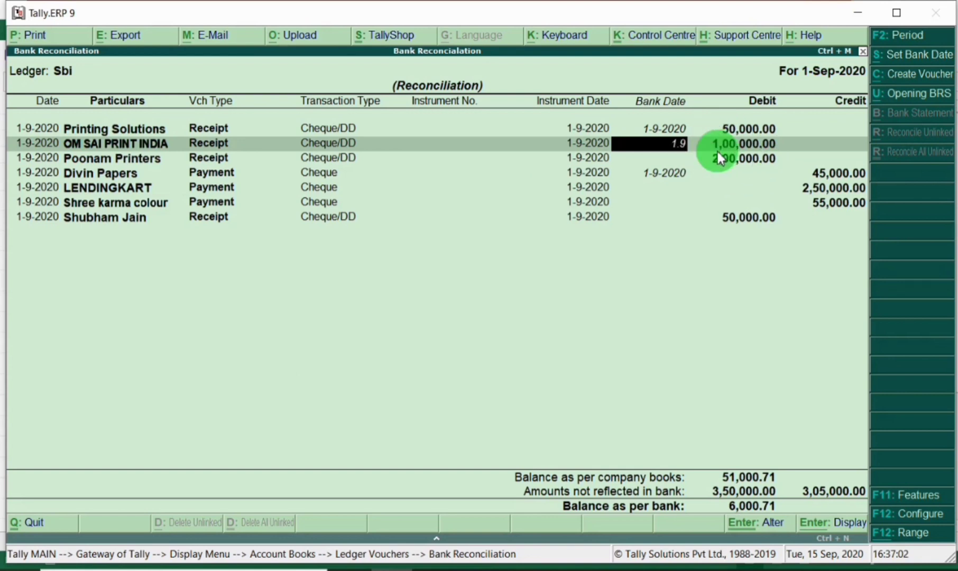
key(Return)
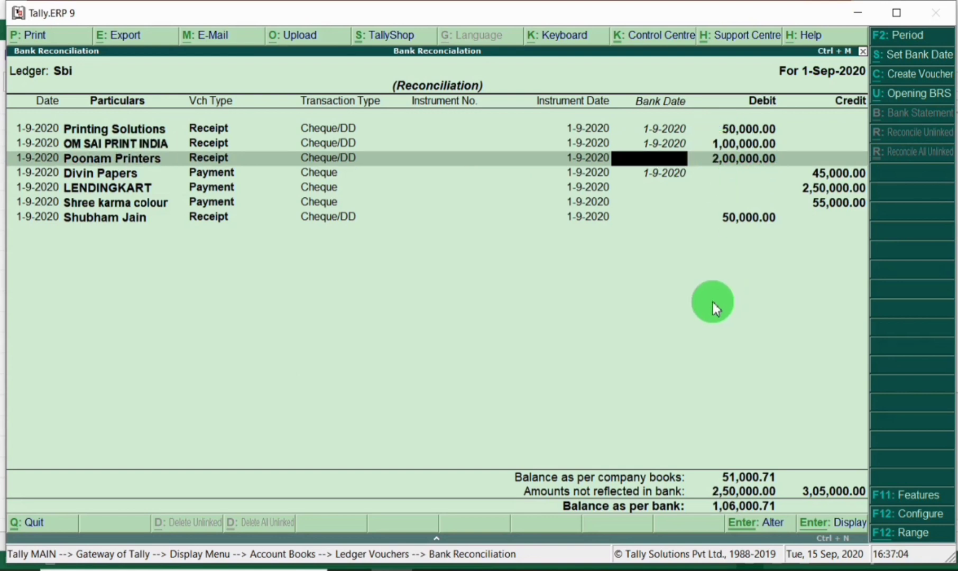
Step: Switch to Excel and fill the OM SAI PRINT INDIA row of the statement (B14:G14) with light blue
key(alt+Tab)
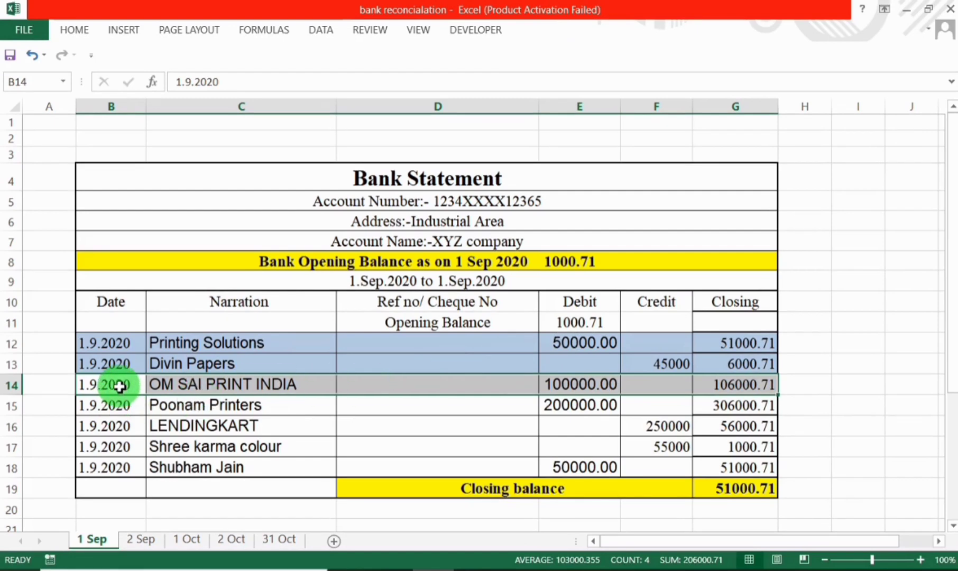
right_click(120, 386)
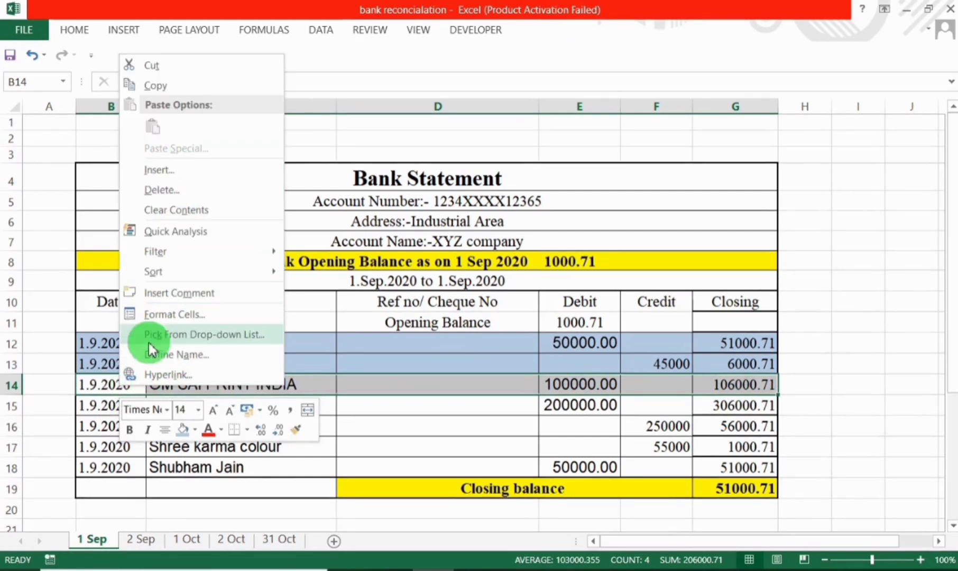
right_click(101, 383)
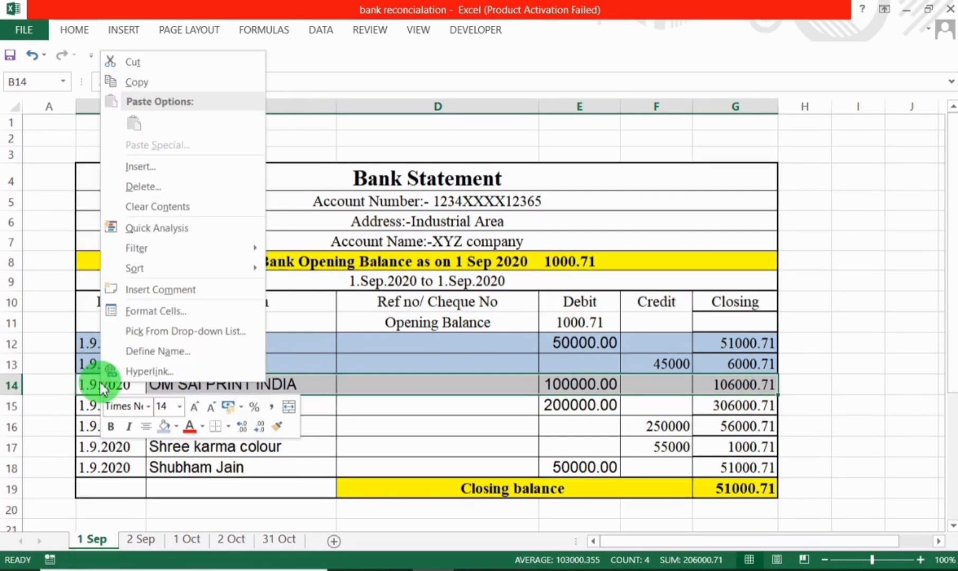
click(164, 427)
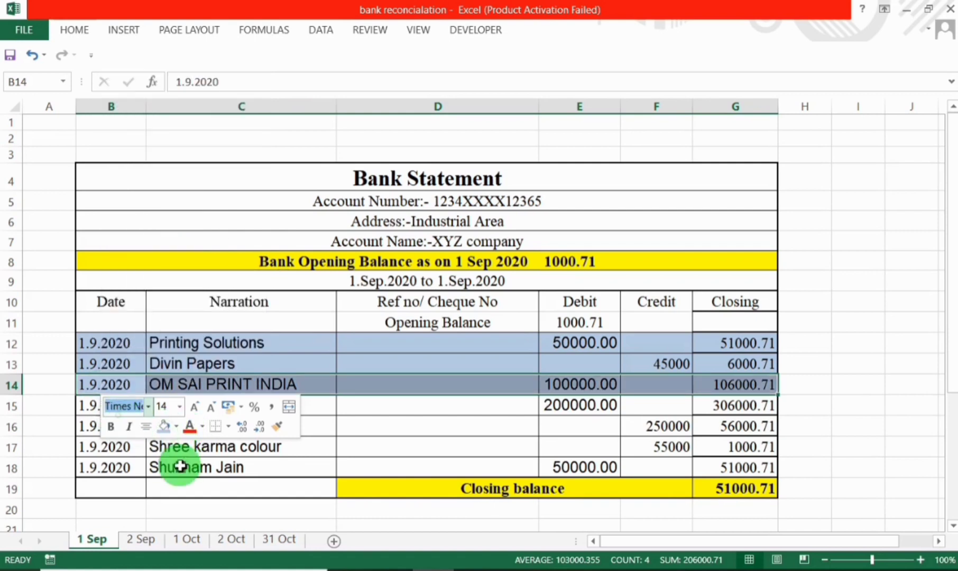
click(241, 480)
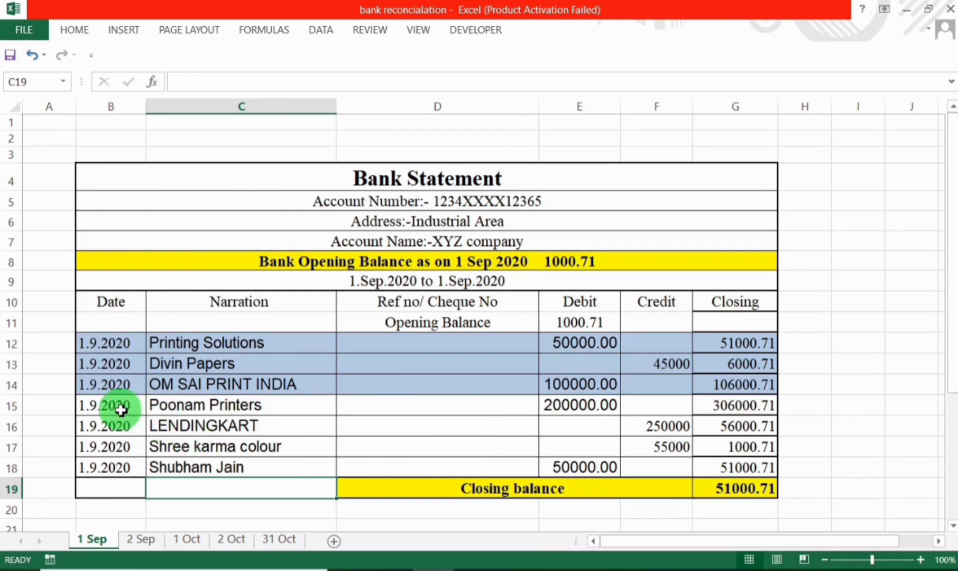
Step: Select the Poonam Printers row (B15:G15), switch to Tally.ERP 9 and set that receipt's bank date to 1-9-2020
drag(124, 406, 715, 412)
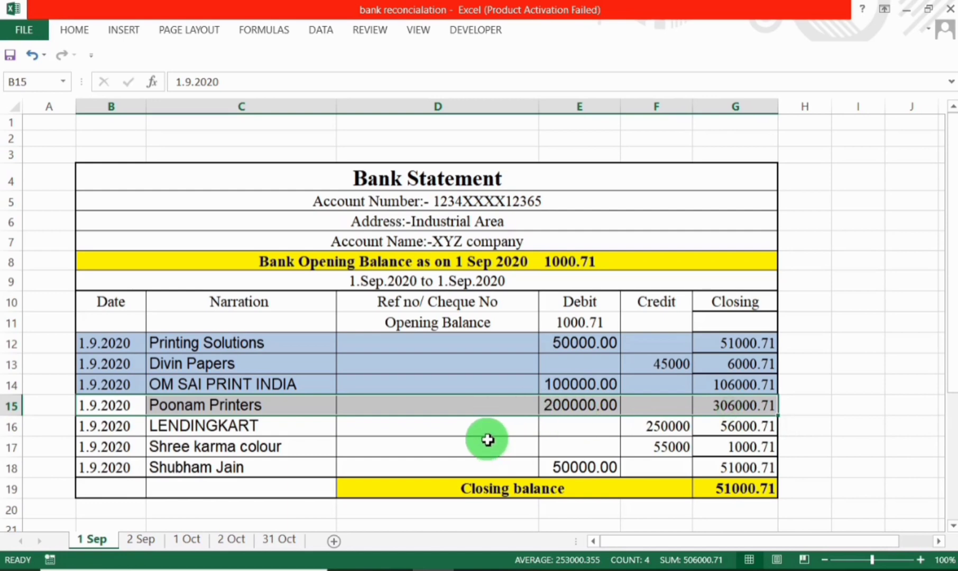
key(alt+Tab)
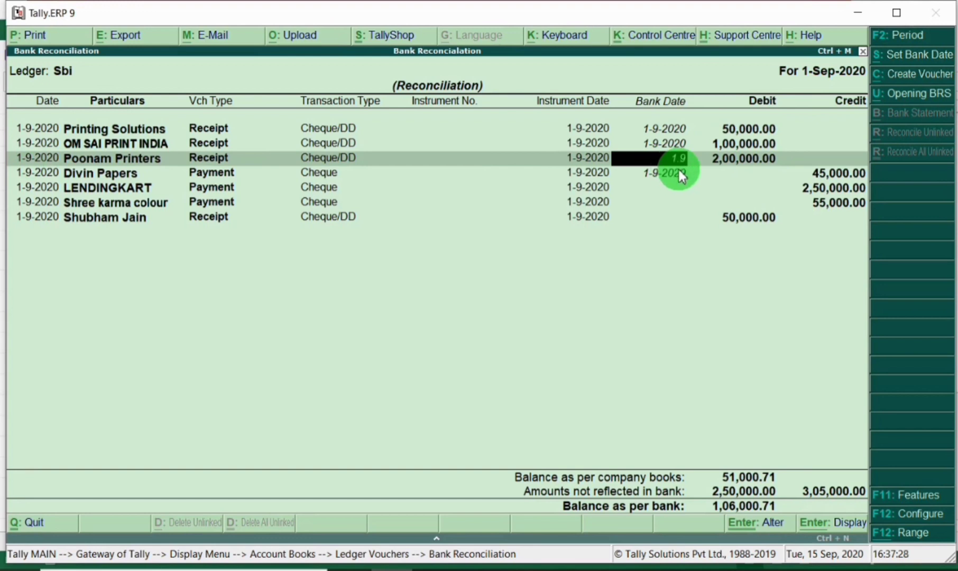
key(Return)
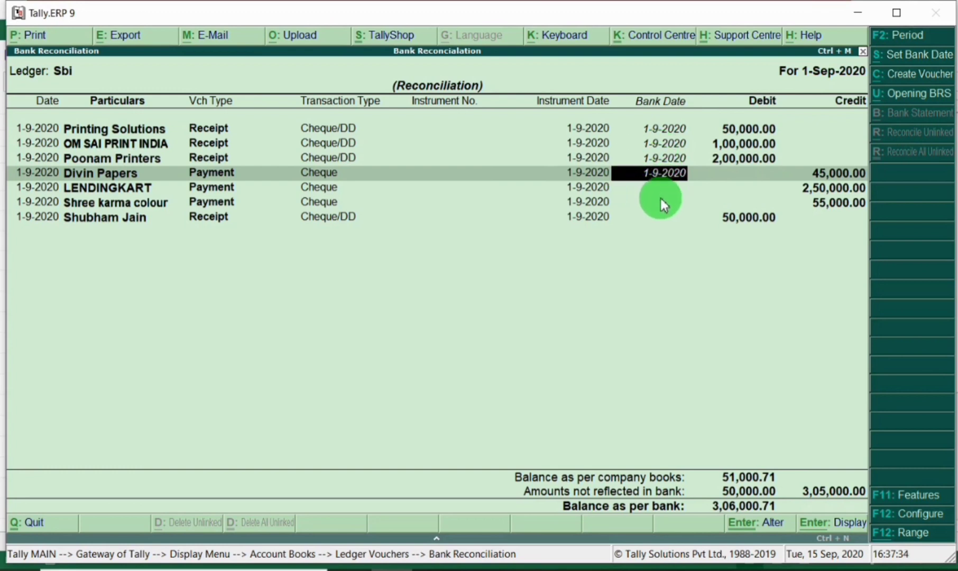
key(Return)
Step: Switch to Excel and fill the Poonam Printers row of the statement (B15:G15) with light blue
key(alt+Tab)
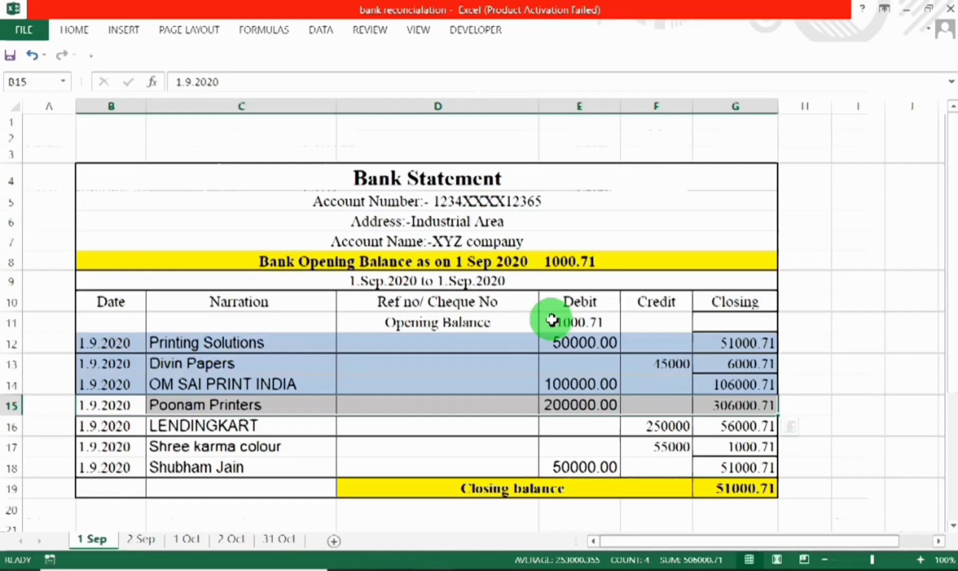
right_click(248, 408)
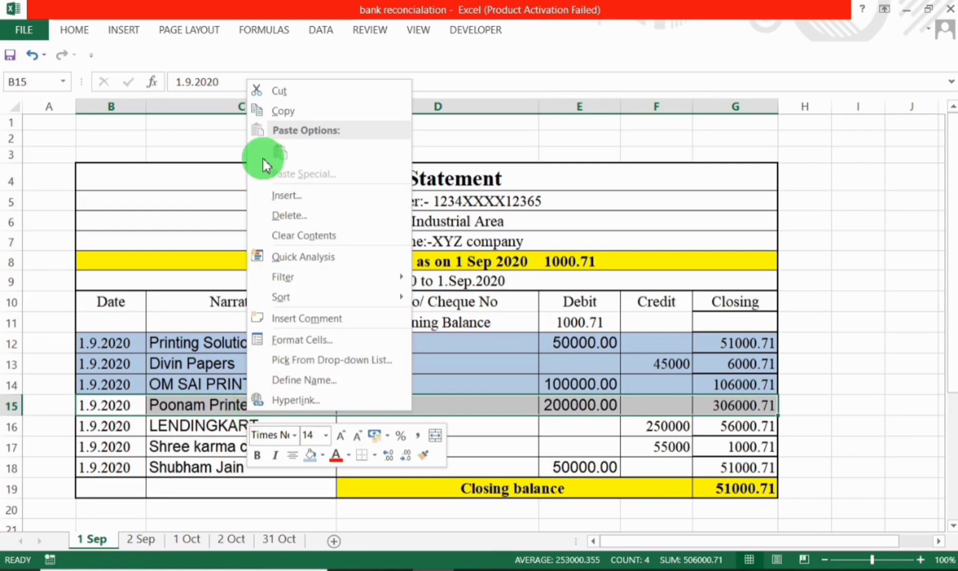
click(312, 457)
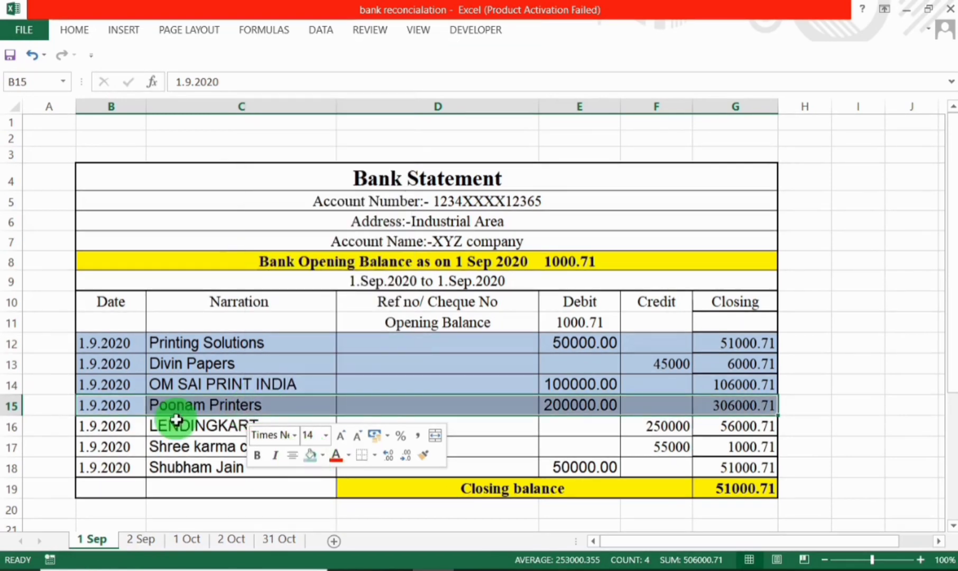
Step: Fill the LENDINGKART row (B16:G16) with light blue and set the LENDINGKART payment's bank date to 1-9-2020 in Tally.ERP 9
drag(125, 428, 741, 426)
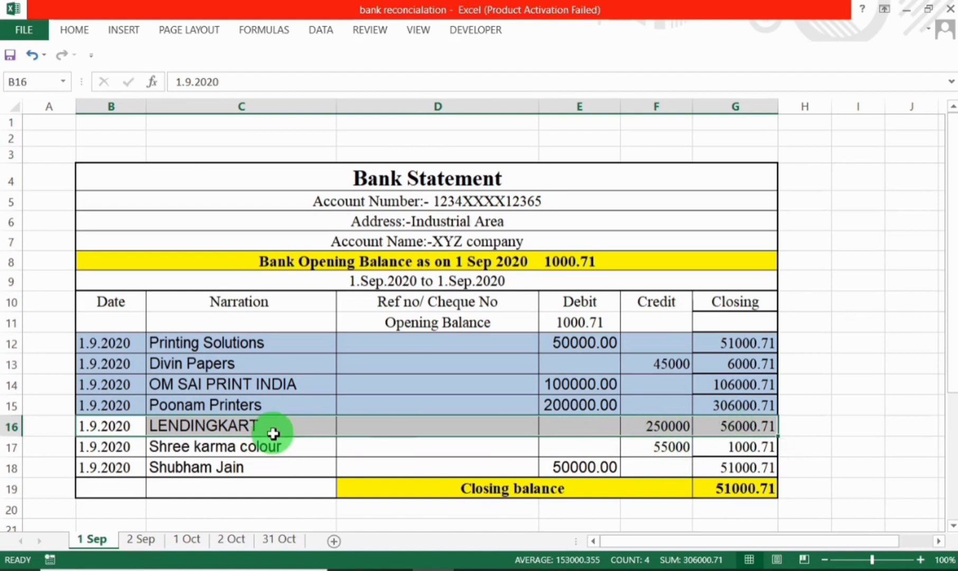
right_click(276, 427)
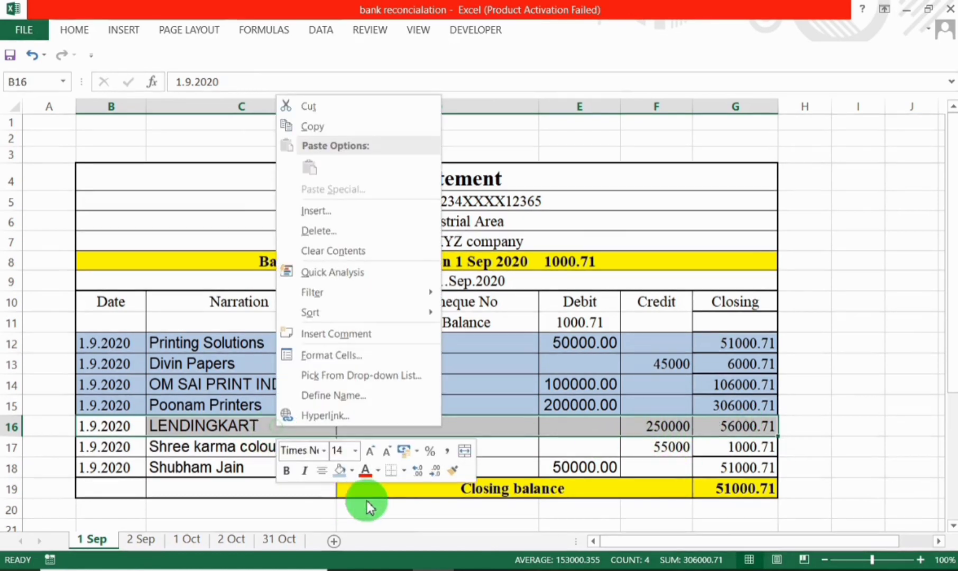
click(340, 470)
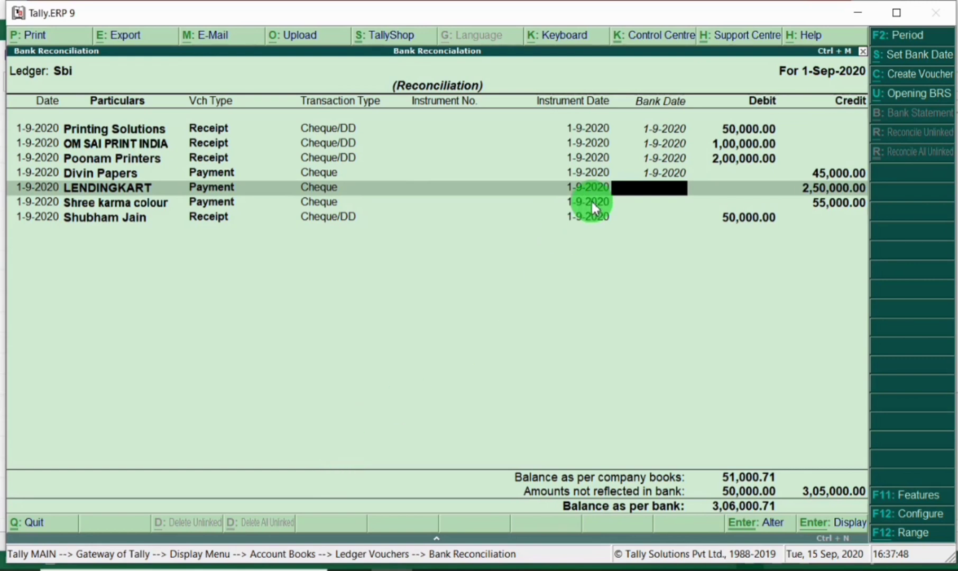
text(1-9)
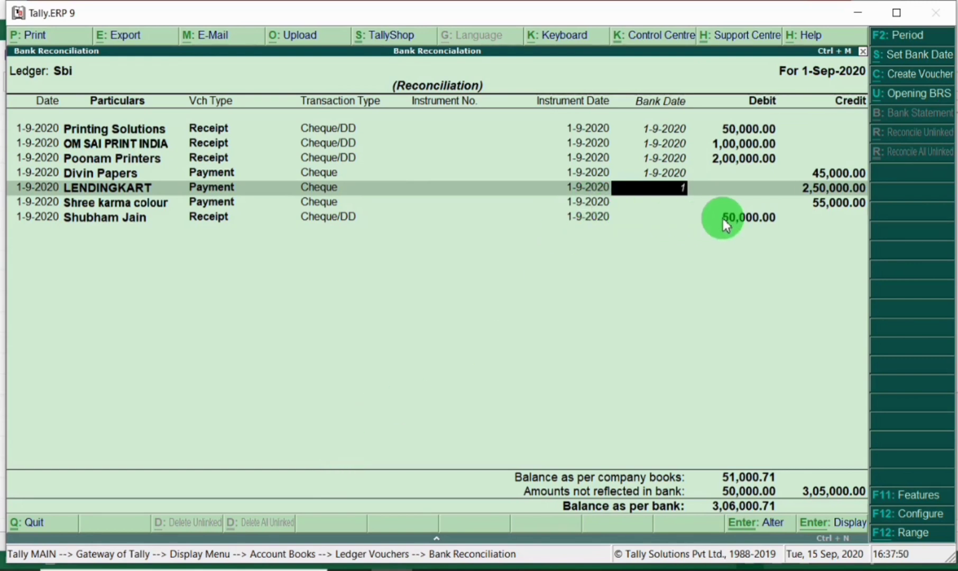
key(Return)
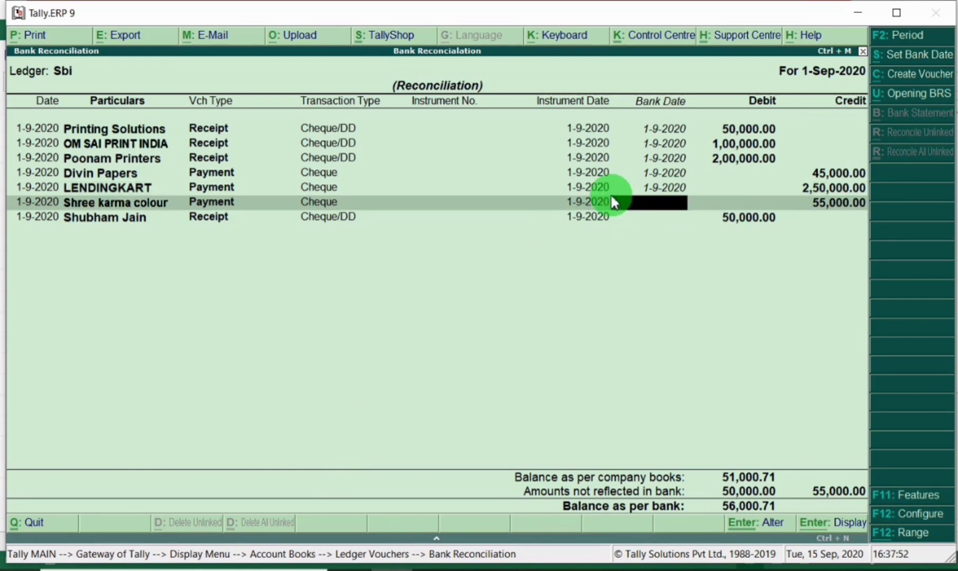
Step: Switch to Excel, fill the Shree karma colour row of the statement (B17:G17) with light blue, and return to Tally.ERP 9
key(alt+Tab)
drag(115, 459, 736, 447)
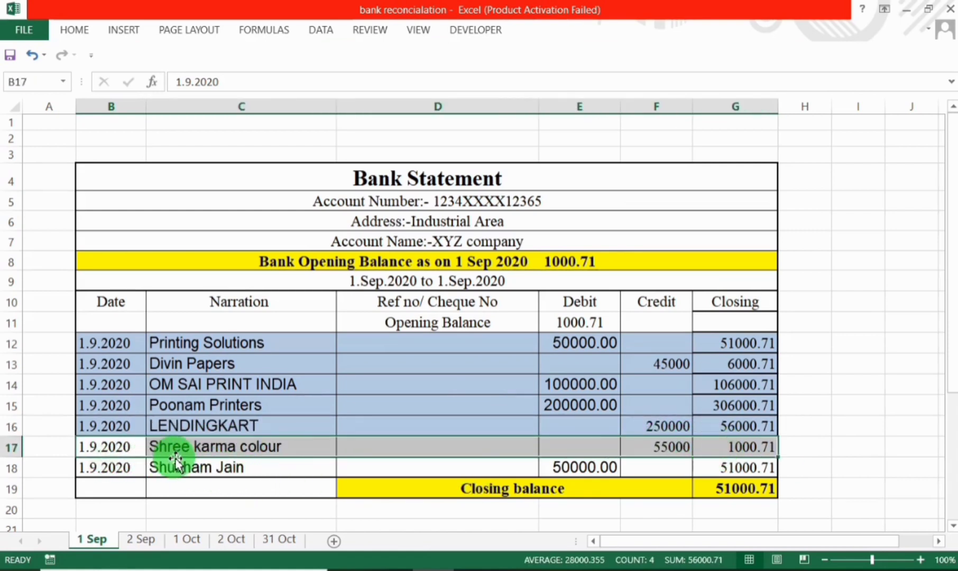
right_click(189, 454)
click(250, 499)
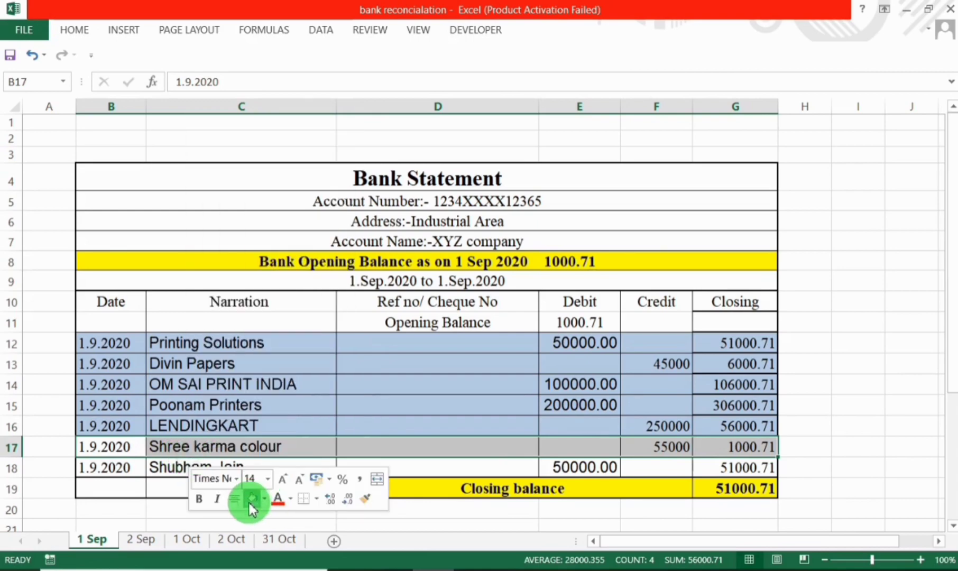
key(alt+Tab)
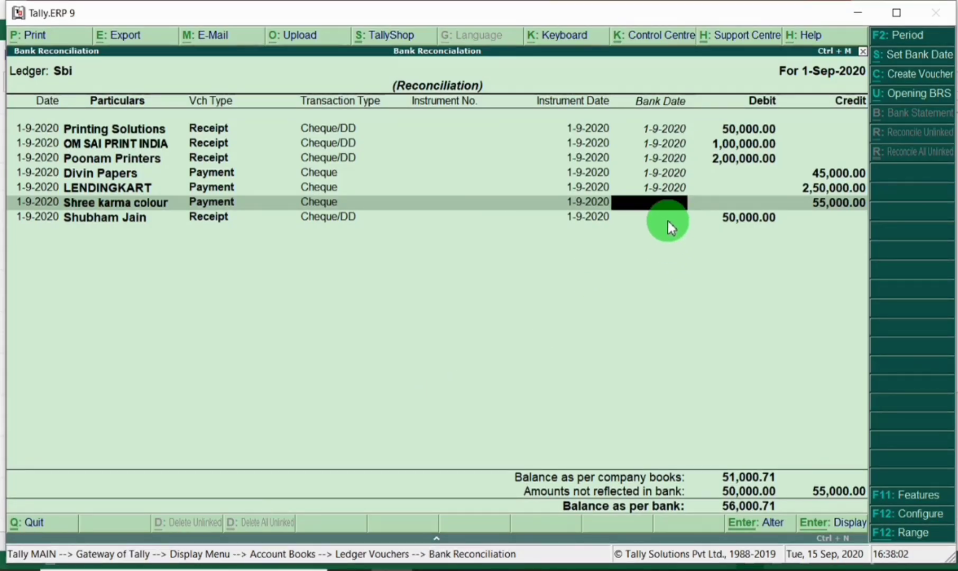
Step: Set the bank date to 1-9-2020 for the Shree karma colour payment and for the last 50,000.00 receipt in the reconciliation
text(1-9)
key(Return)
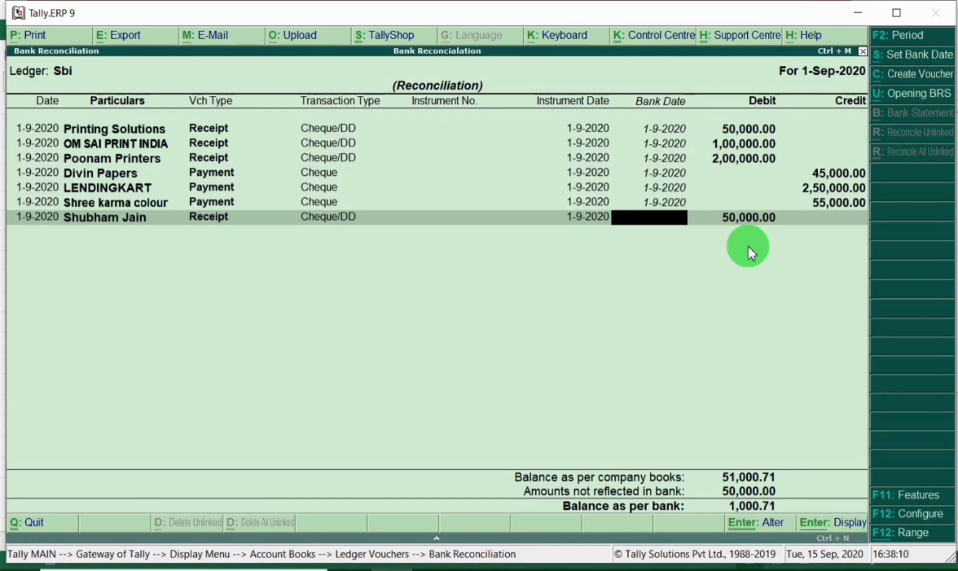
key(alt+Tab)
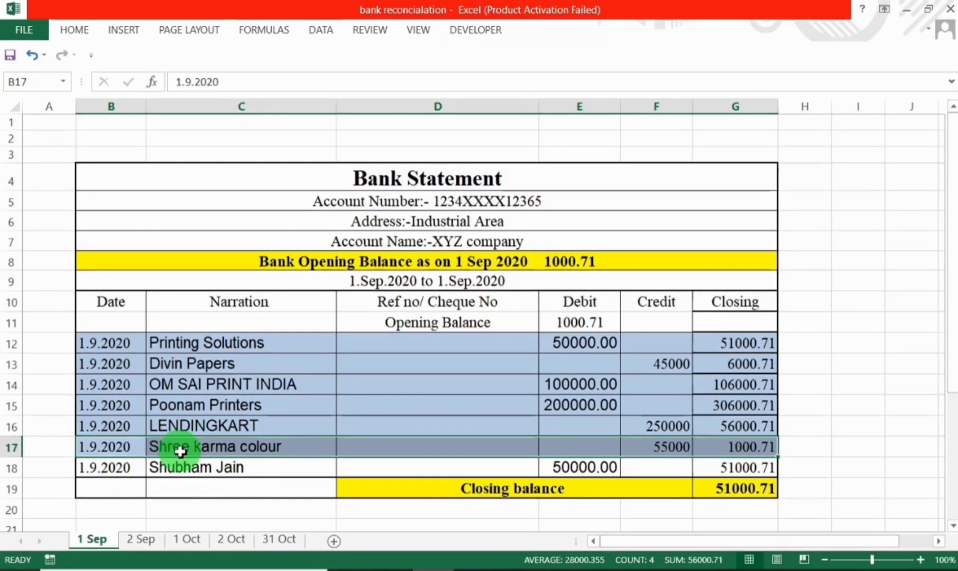
key(alt+Tab)
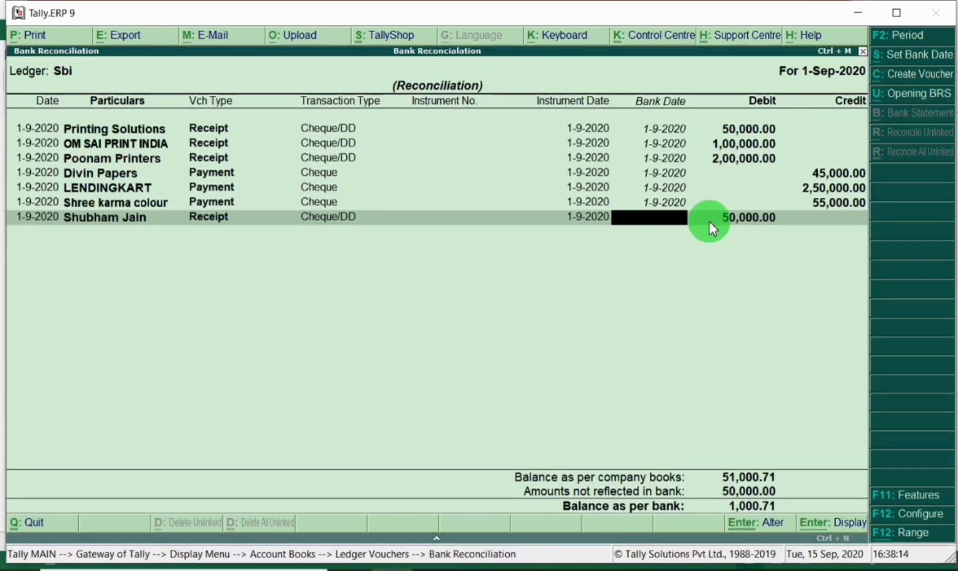
text(1-9)
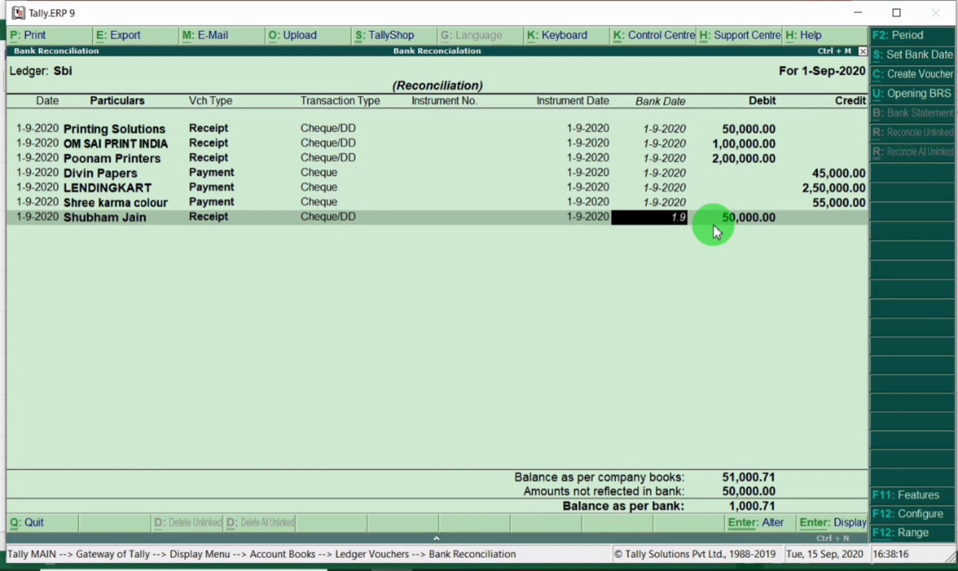
key(Return)
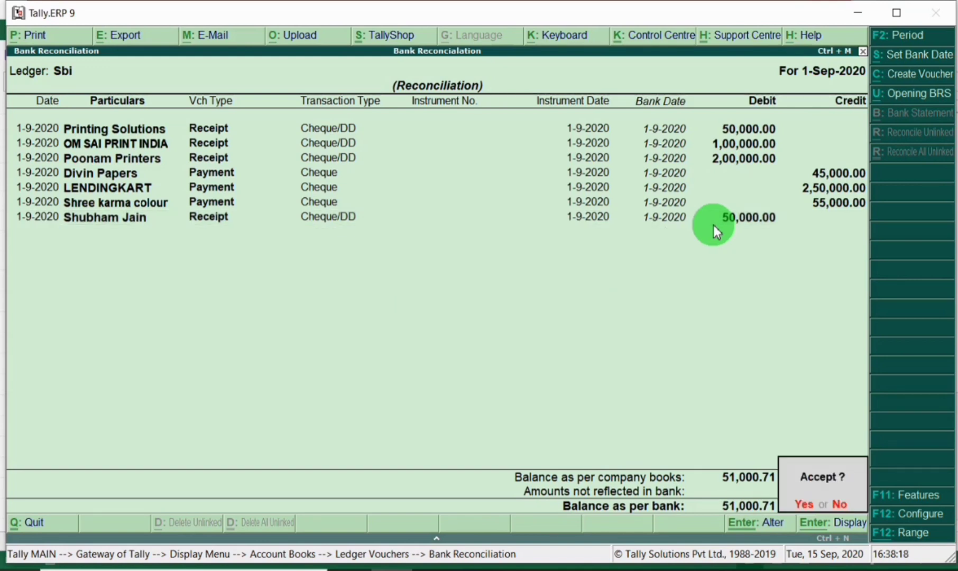
Step: Switch to Excel and fill the last transaction row of the 1 Sep statement (B18:G18) with light blue
key(alt+Tab)
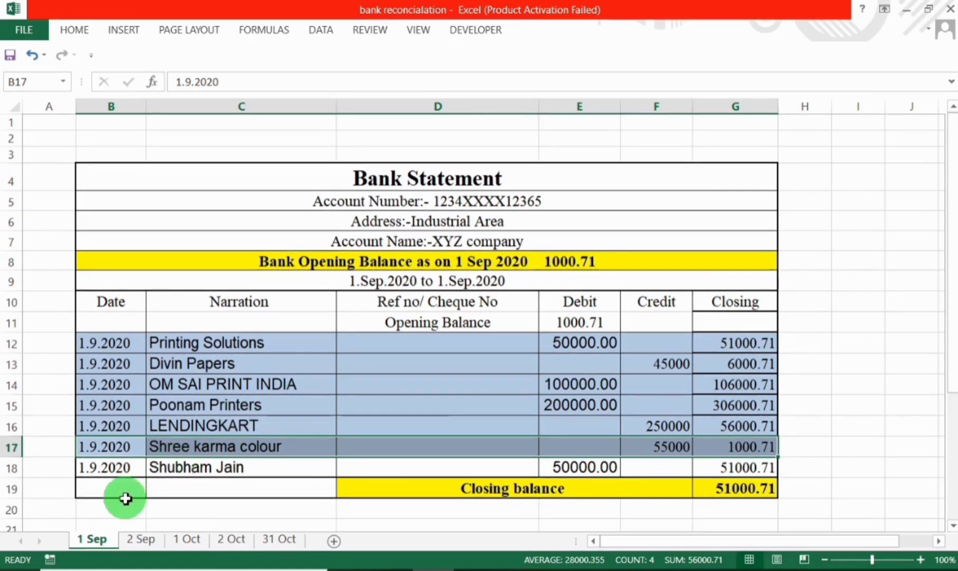
drag(121, 471, 727, 462)
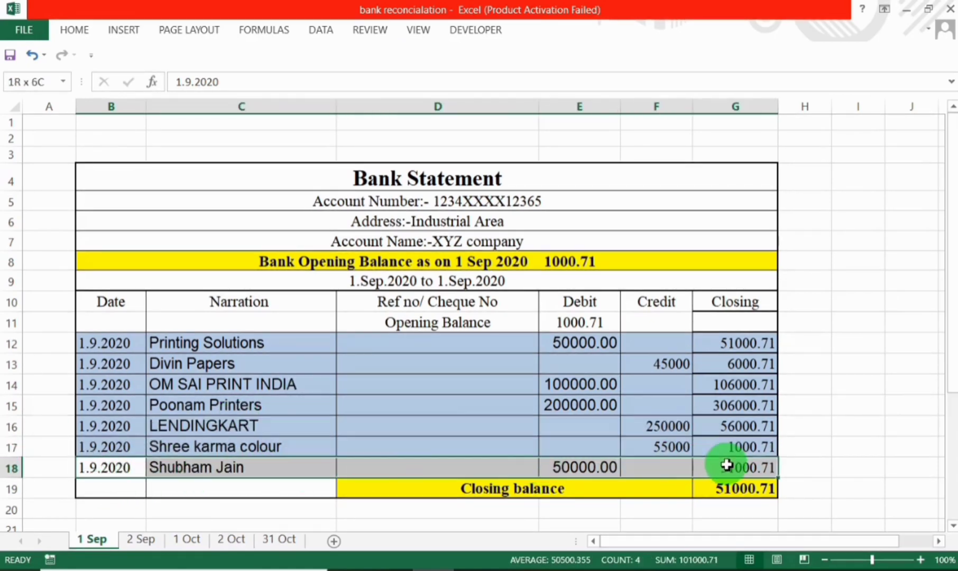
right_click(353, 469)
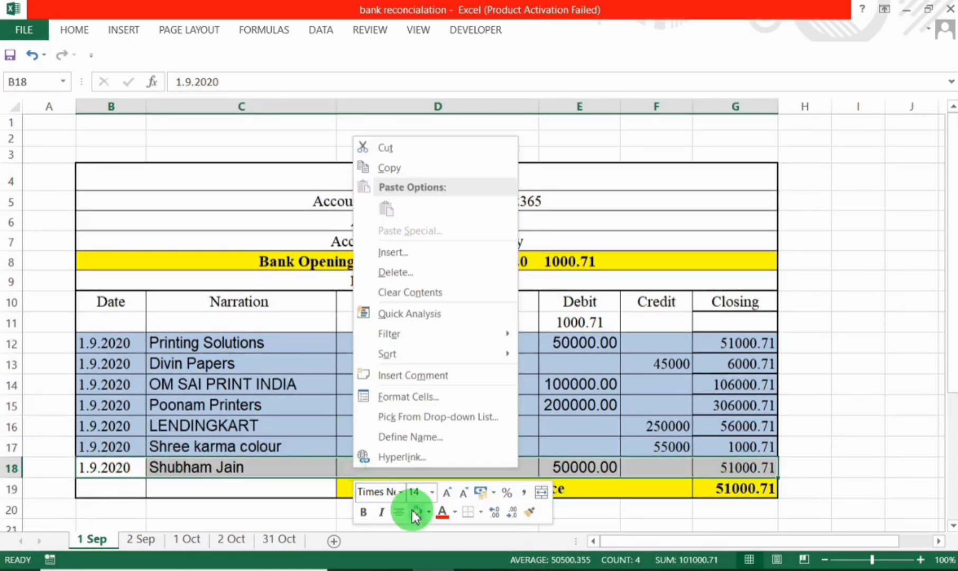
click(384, 511)
click(235, 488)
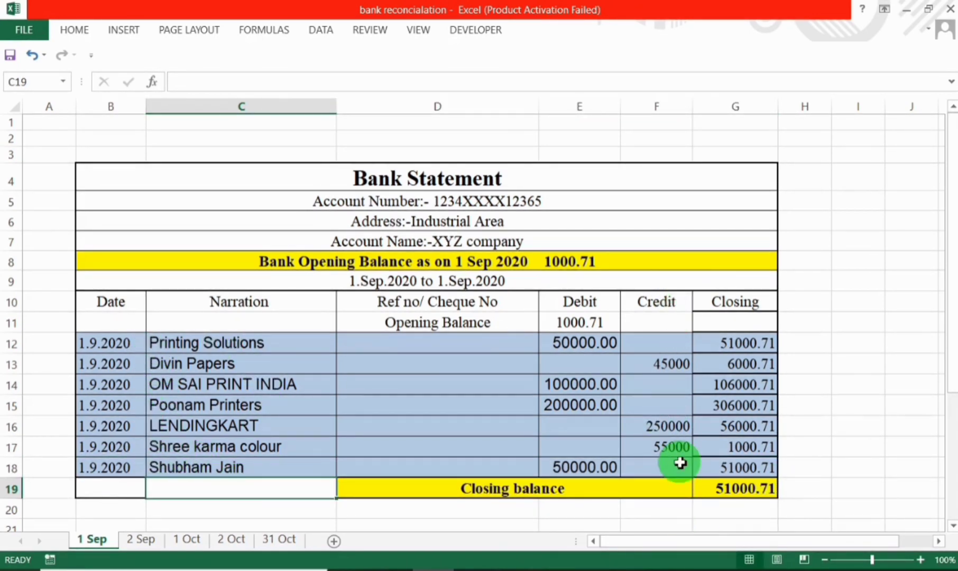
Step: Return to Tally.ERP 9, accept the Sbi bank reconciliation and keep the ledger vouchers period at 1-Sep-2020
key(alt+Tab)
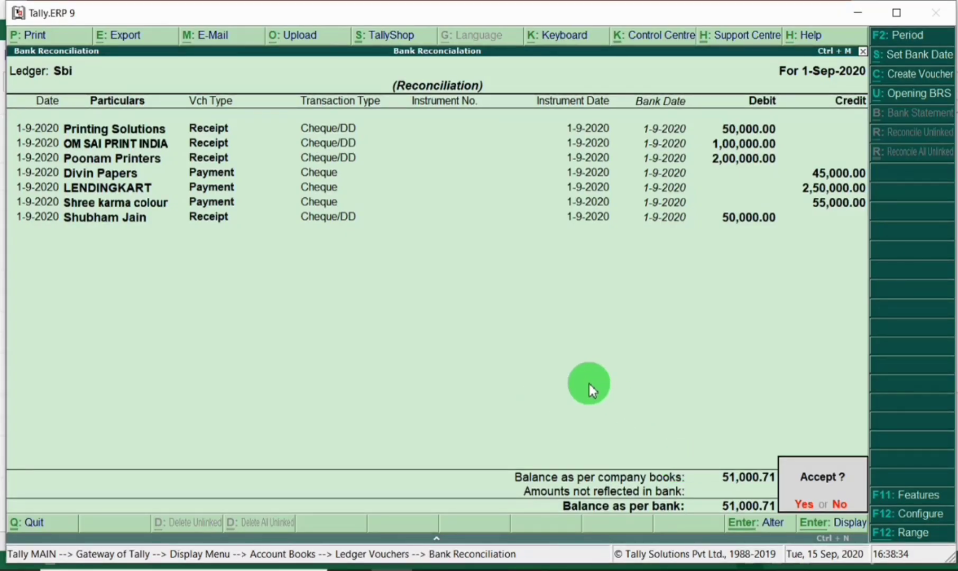
key(y)
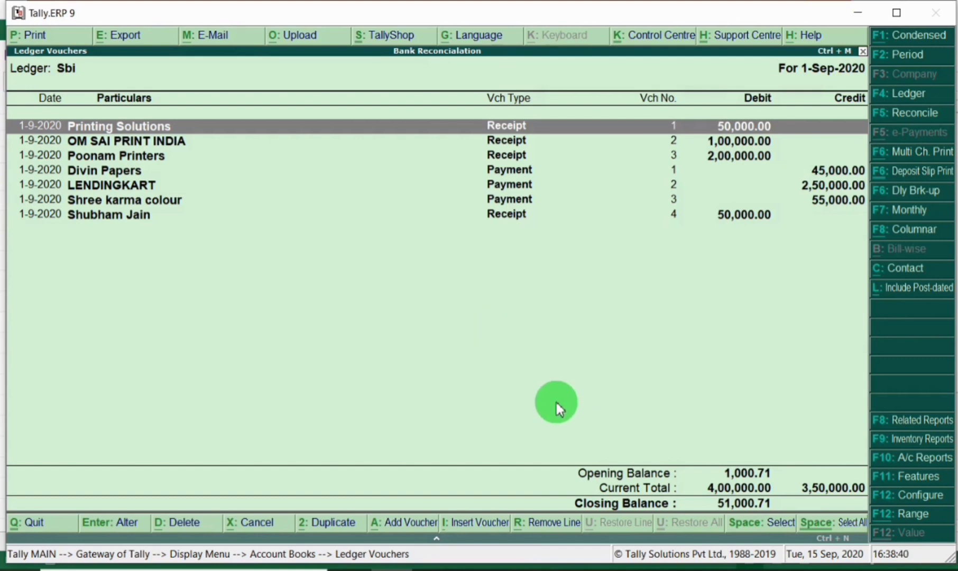
key(F2)
key(Return)
key(Return)
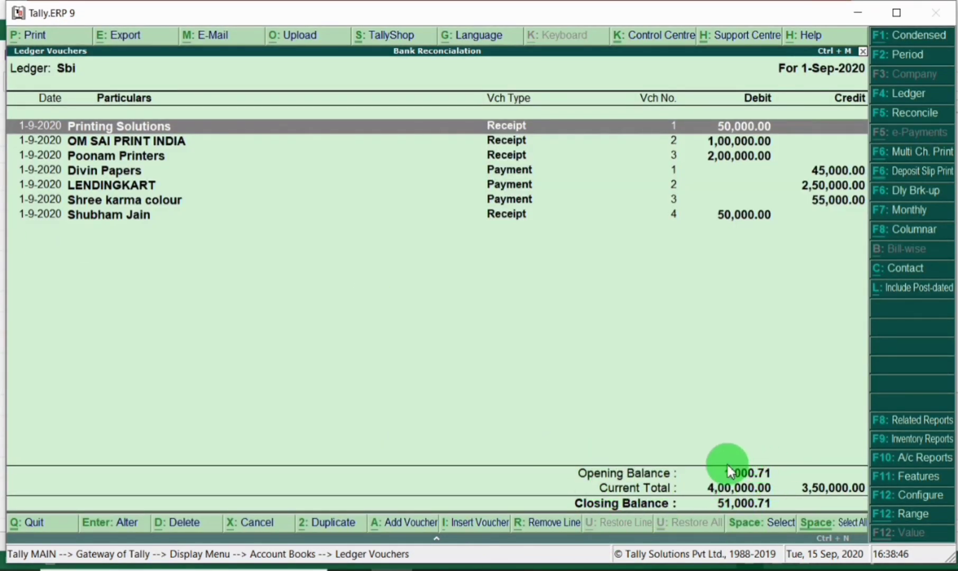
Step: Compare the opening and closing balances of the Excel 1 Sep statement with those of the Sbi ledger in Tally.ERP 9
key(alt+Tab)
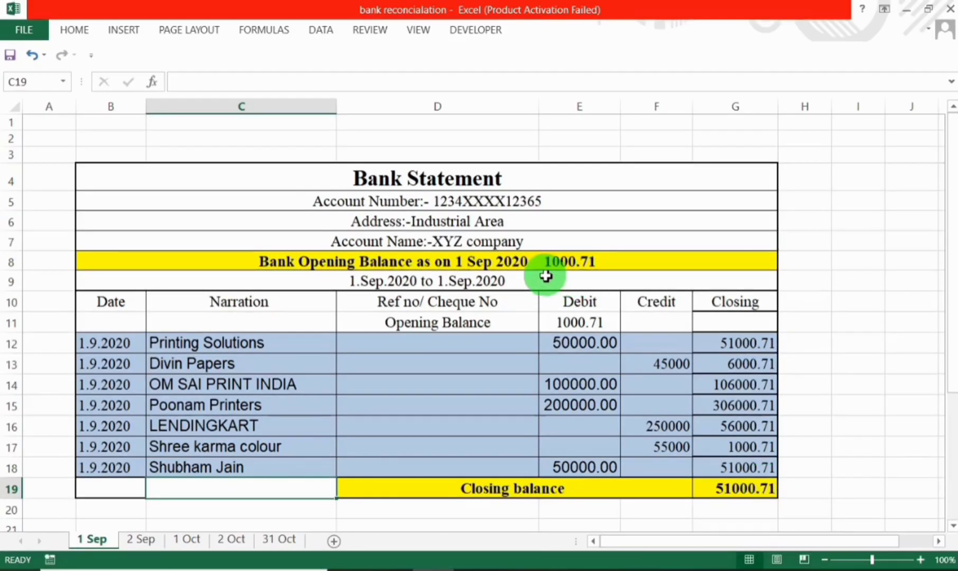
key(alt+Tab)
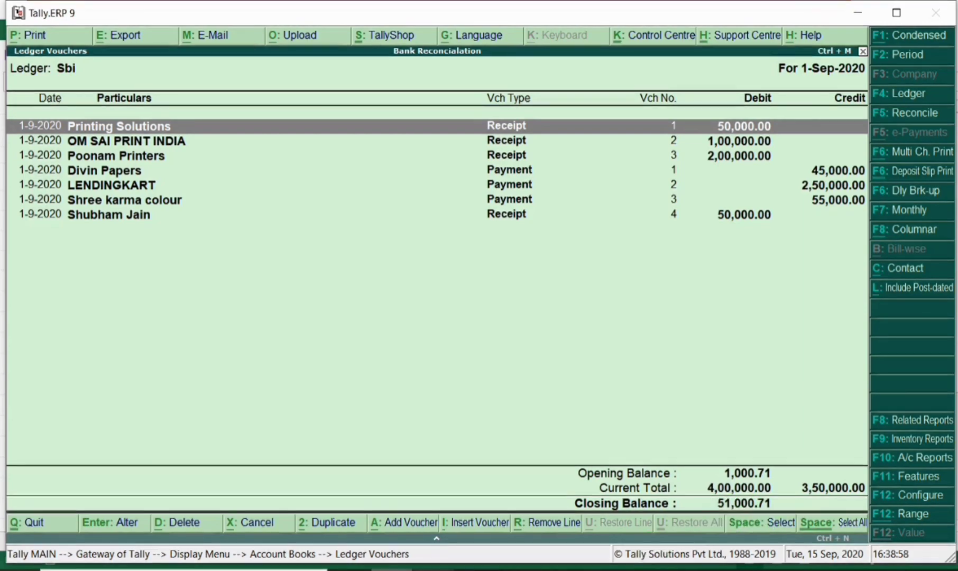
click(432, 570)
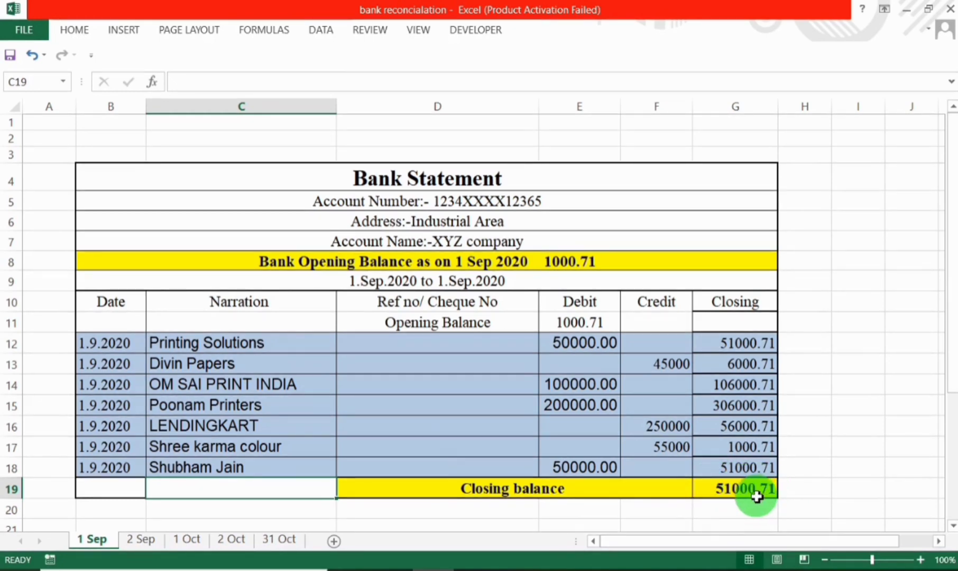
key(alt+Tab)
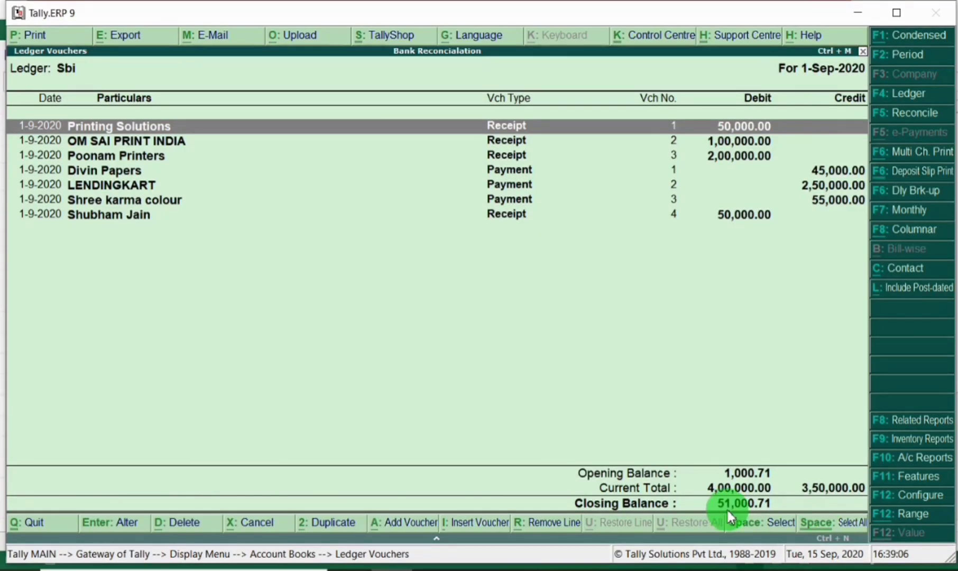
key(alt+Tab)
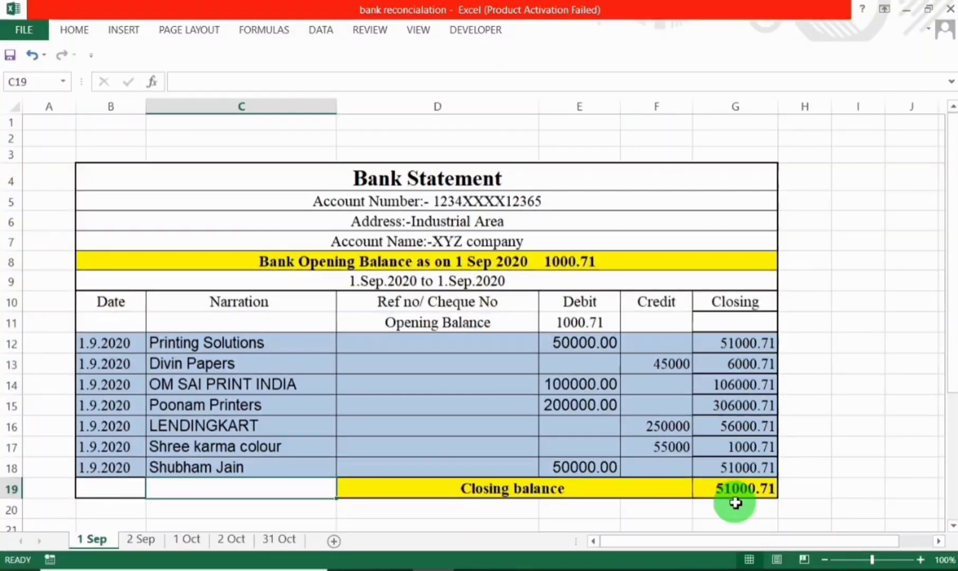
key(alt+Tab)
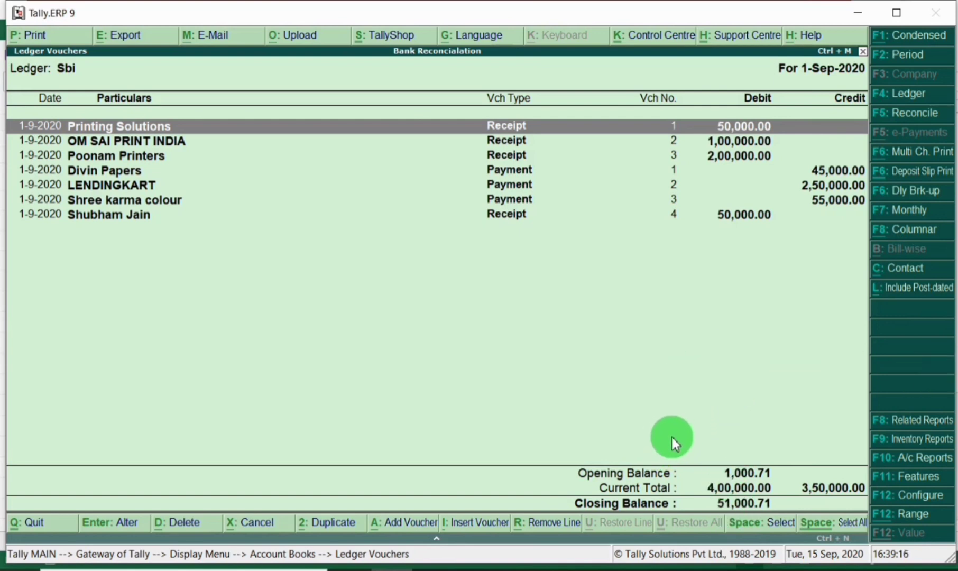
Step: Switch to Excel, open the 2 Sep sheet and examine the statement's period, opening balance, dates and narrations
key(alt+Tab)
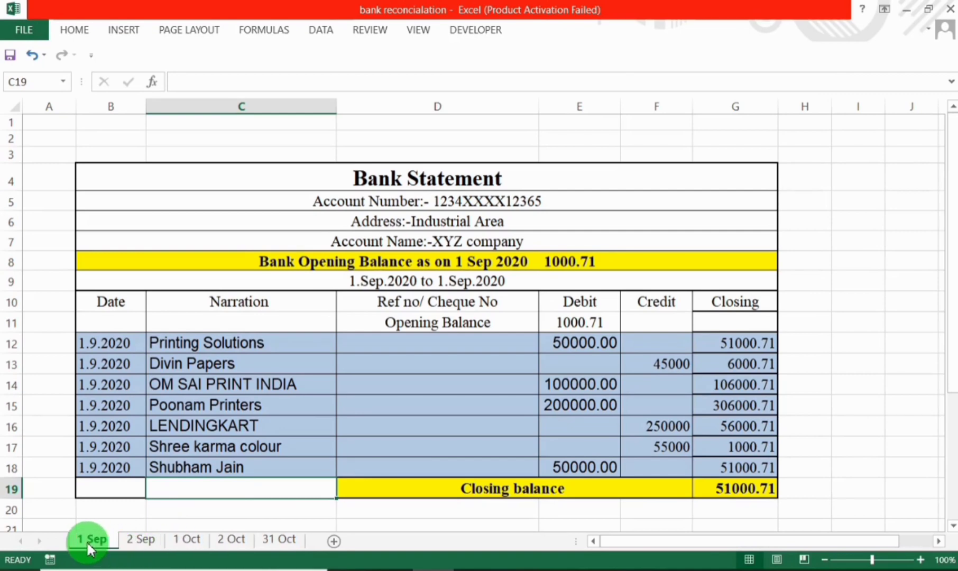
click(140, 544)
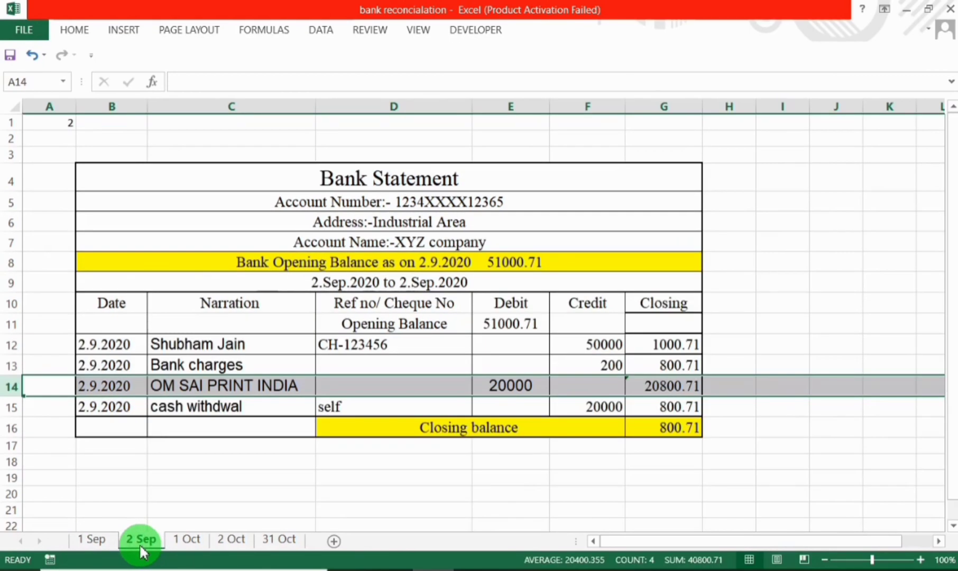
click(106, 544)
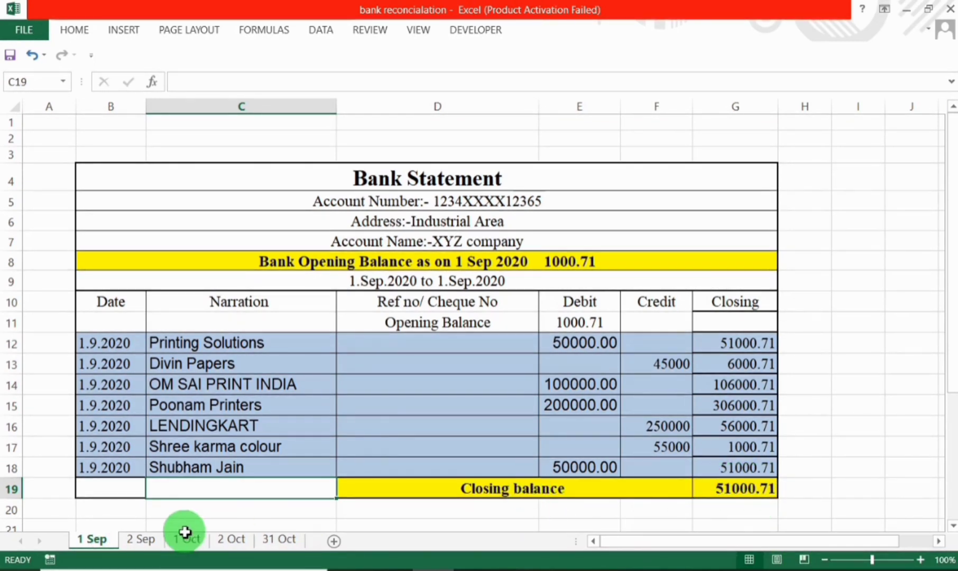
click(139, 540)
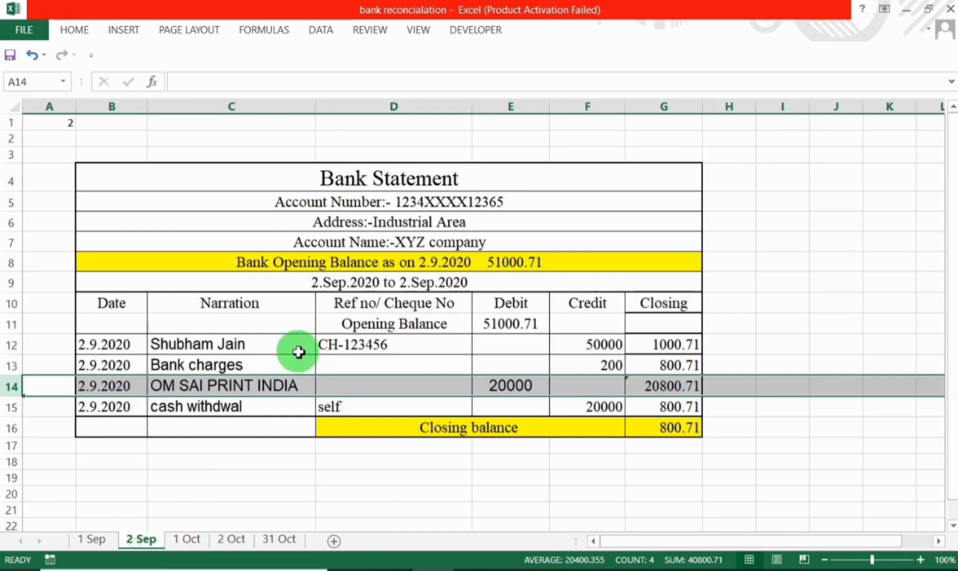
click(495, 275)
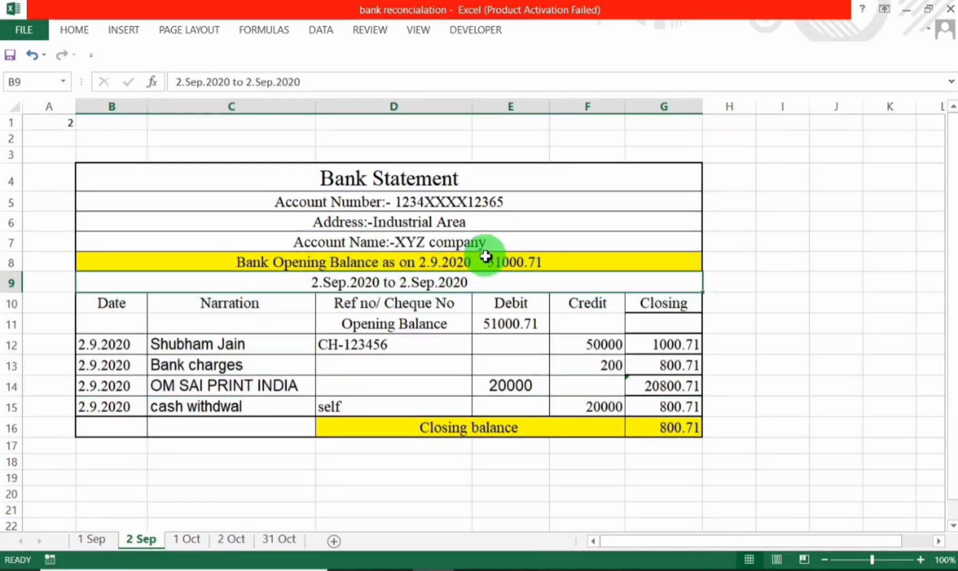
click(514, 268)
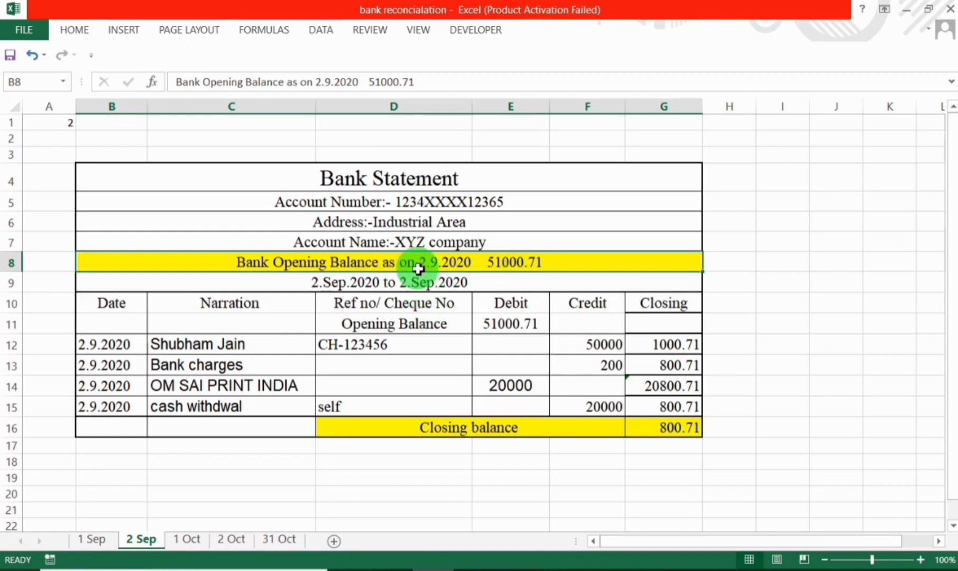
drag(124, 306, 132, 410)
drag(219, 302, 235, 402)
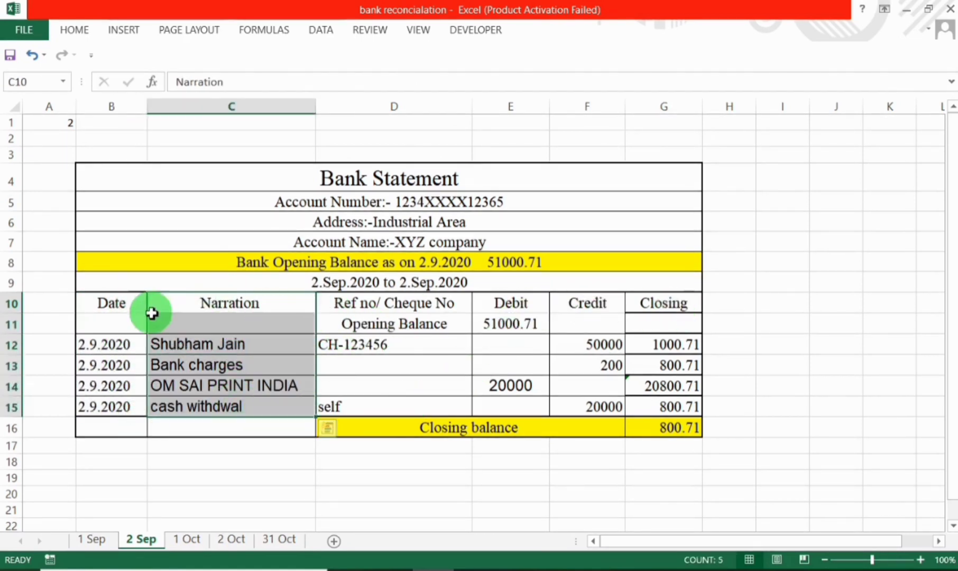
click(12, 347)
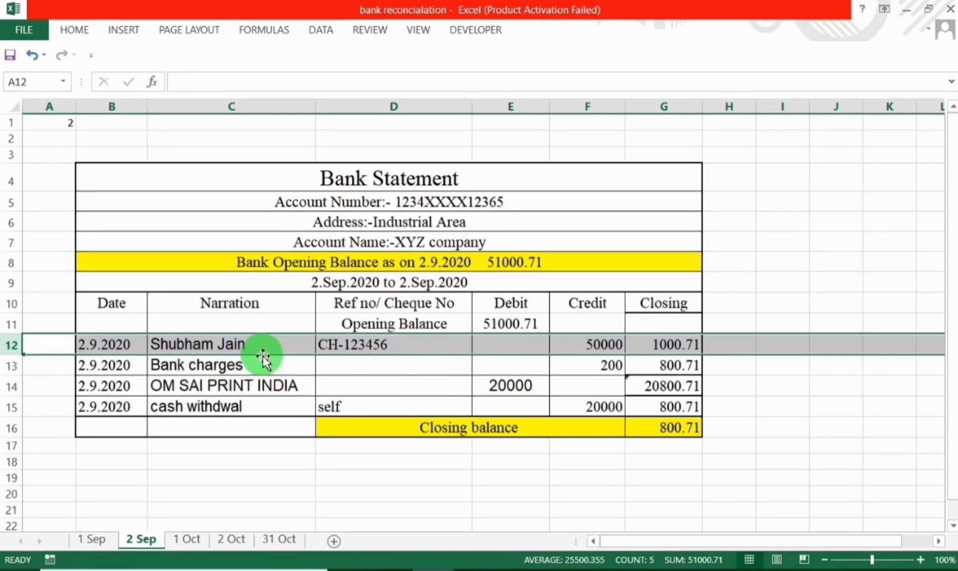
click(517, 323)
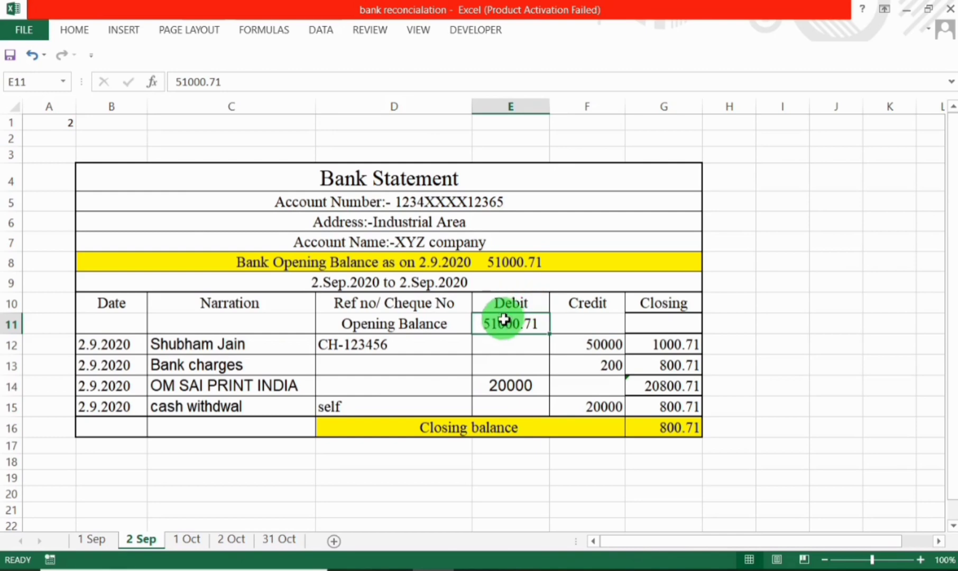
Step: Compare the cheque payment in row 12 of the 2 Sep sheet with the 1 Sep receipt in E18, and examine the Bank charges row
click(87, 346)
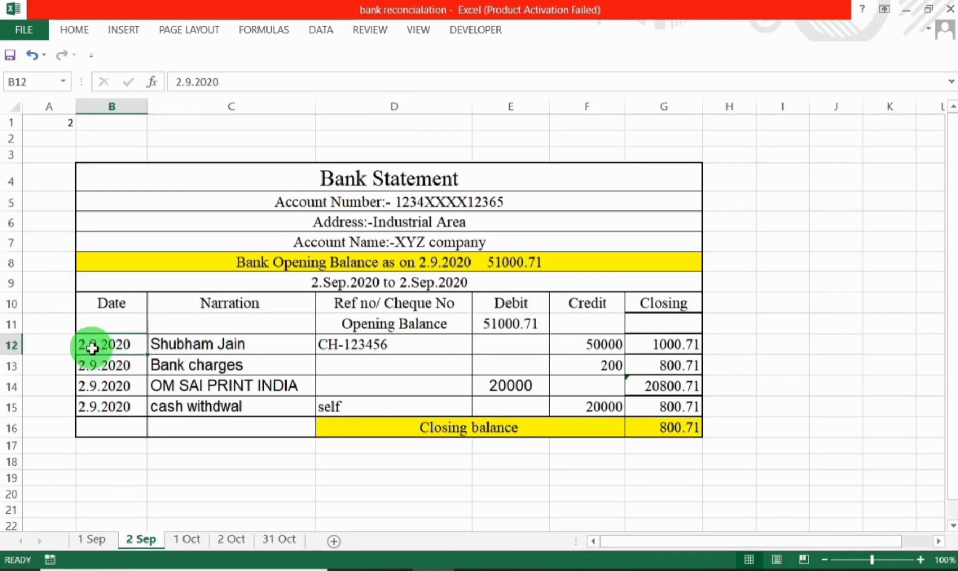
click(95, 541)
click(545, 470)
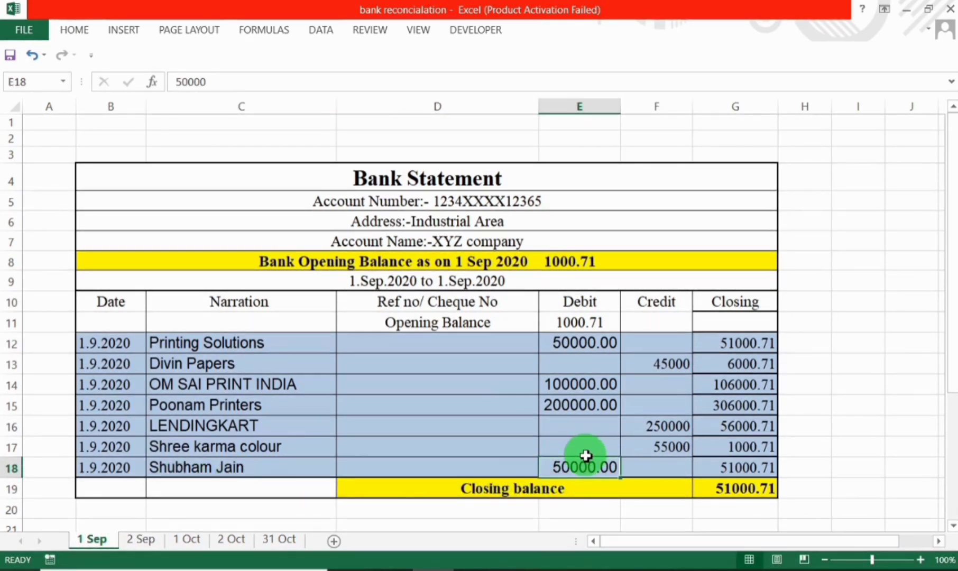
click(139, 540)
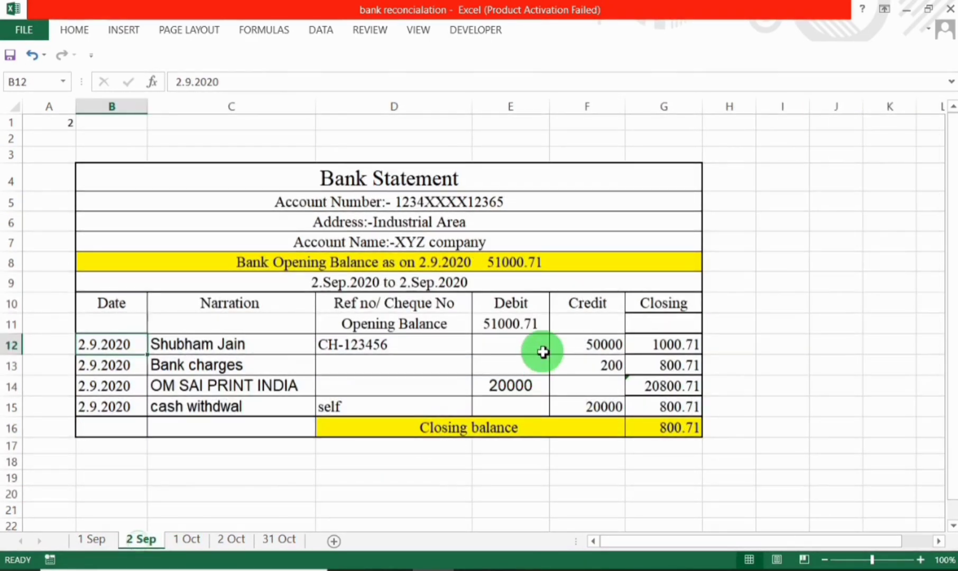
click(10, 345)
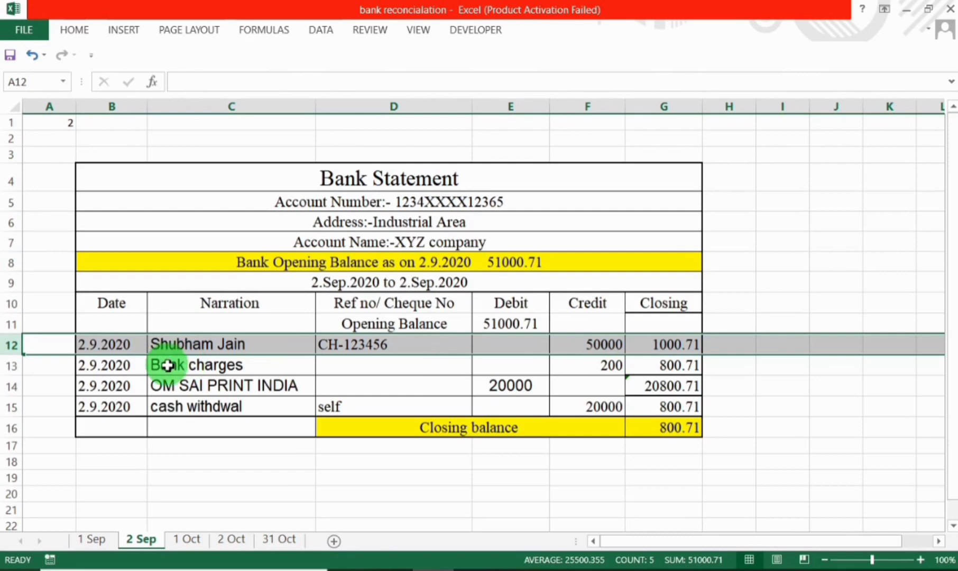
click(166, 364)
click(11, 367)
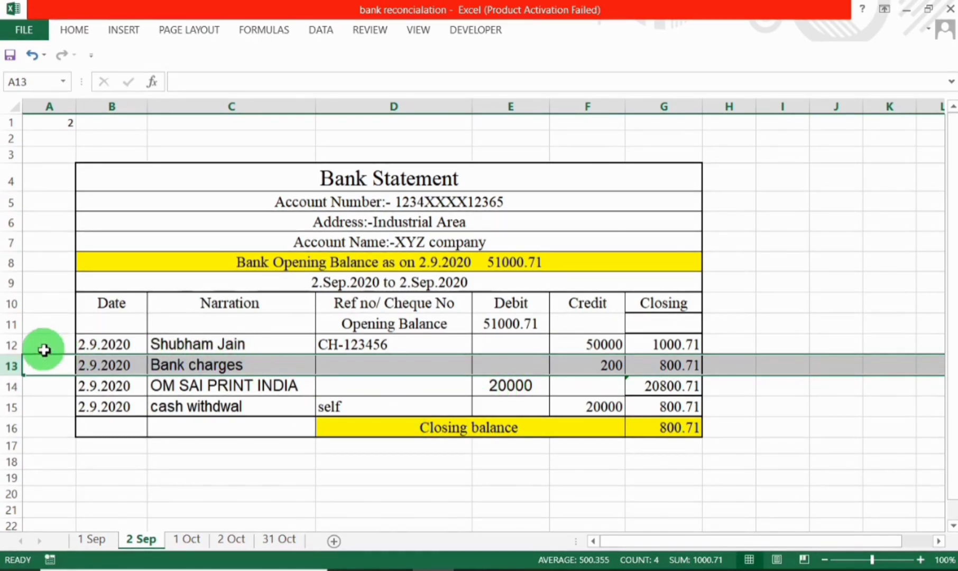
click(13, 344)
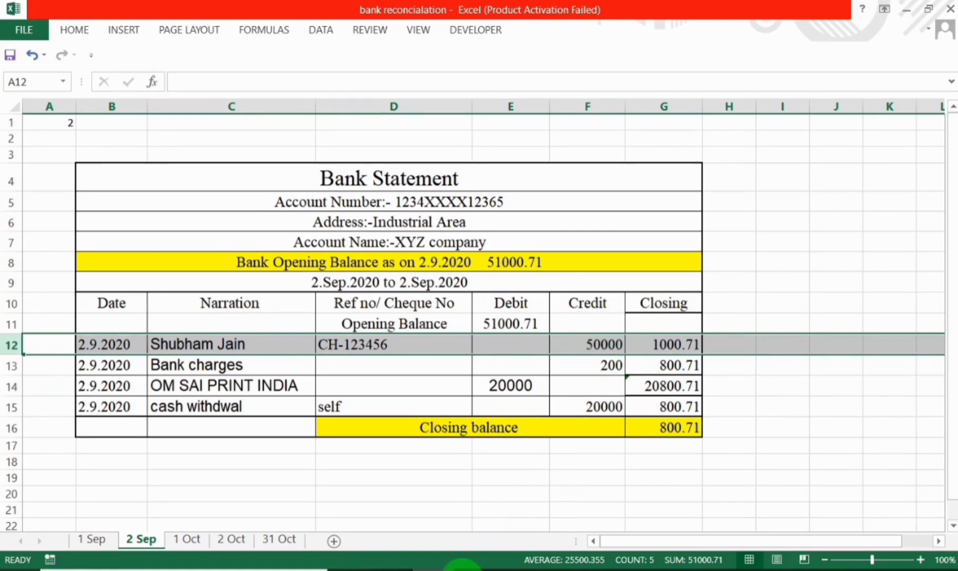
Step: Switch to Tally.ERP 9, open the ledger of the party in row 12 of the 2 Sep sheet and examine its 1-10-2020 Sbi receipt
click(384, 570)
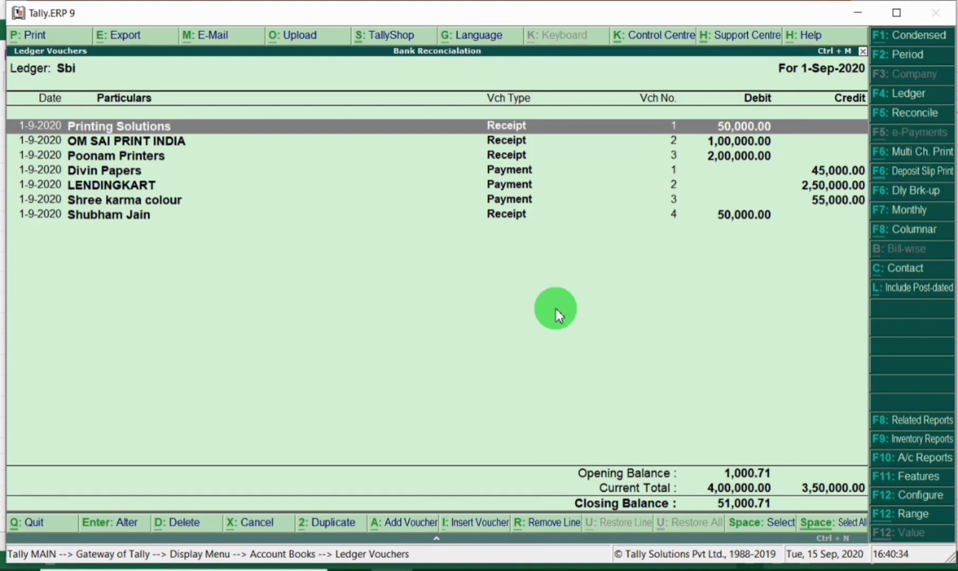
key(Escape)
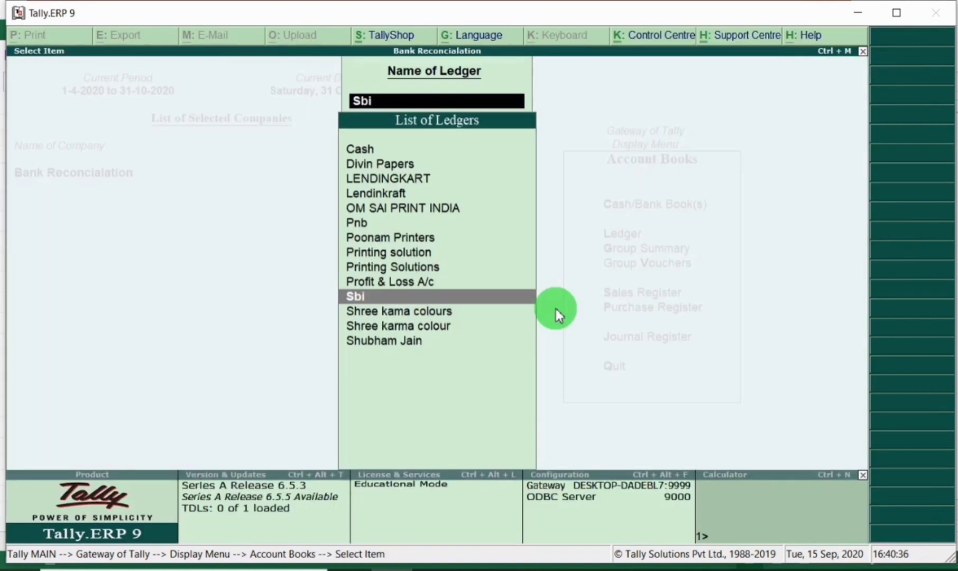
key(alt+Tab)
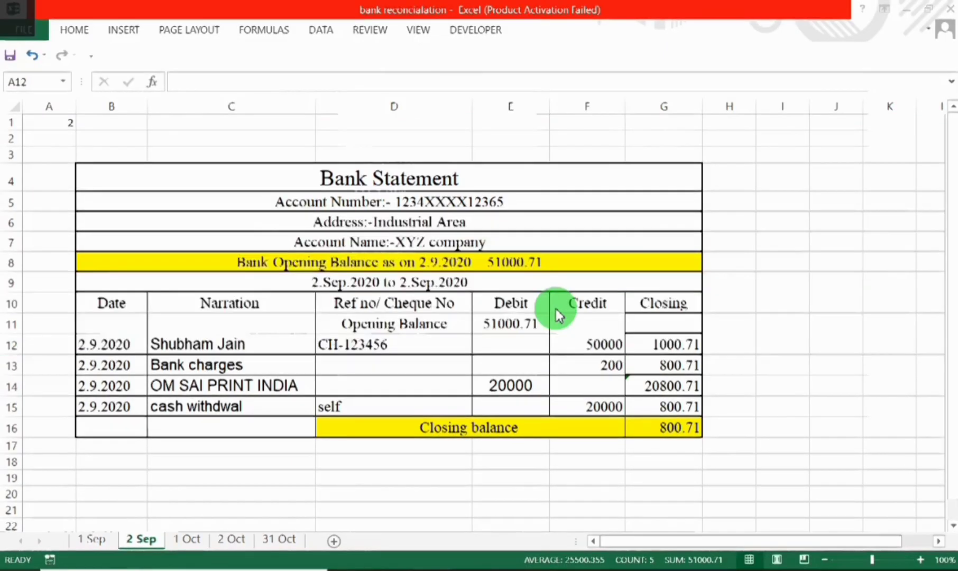
key(alt+Tab)
text(Shub)
key(Return)
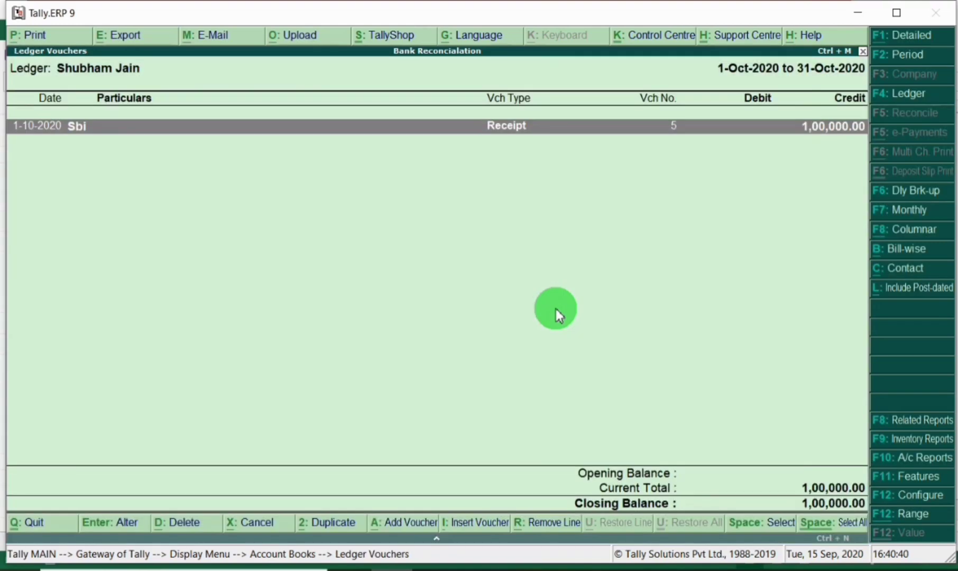
key(Return)
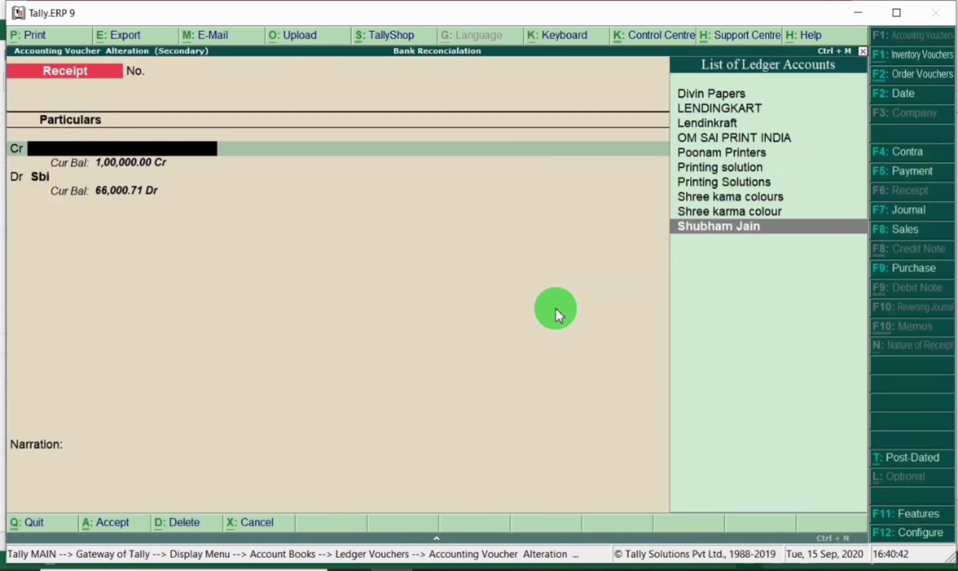
key(Escape)
key(Escape)
key(Return)
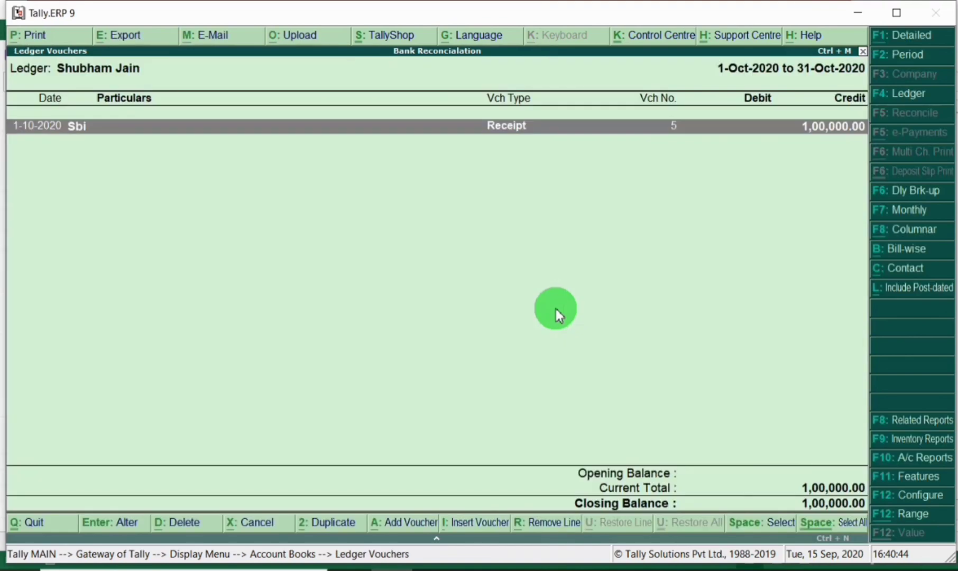
Step: Set the start of the party ledger's vouchers period to 1-4-2020
key(F2)
text(1-4-2020)
key(Return)
key(Return)
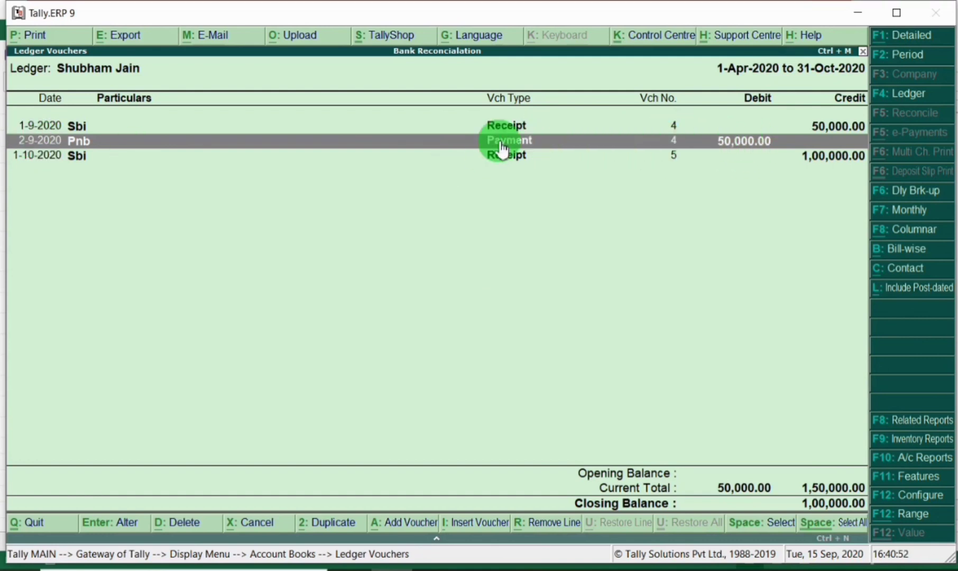
Step: Inspect the 2-9-2020 Pnb payment voucher in the party's ledger and leave it without changes
double_click(546, 179)
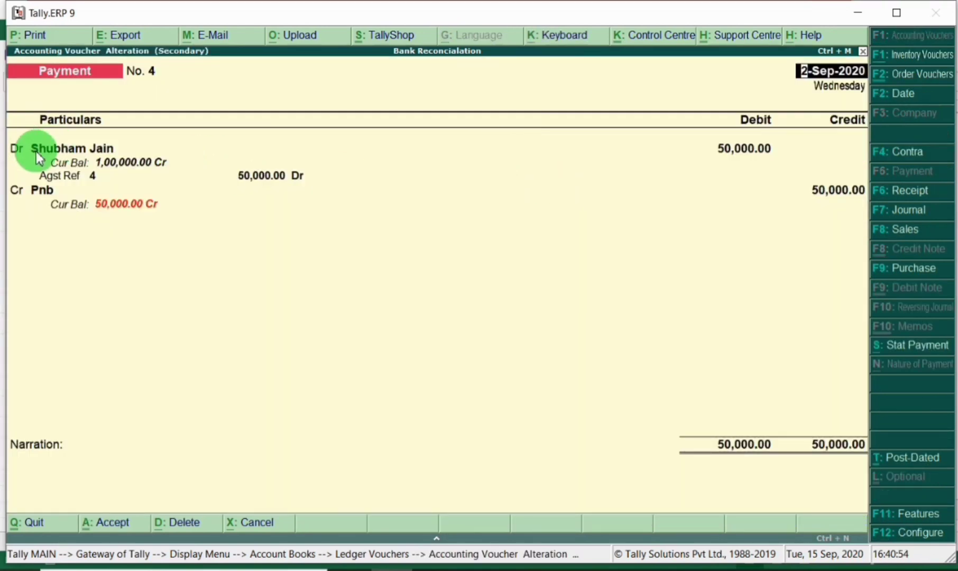
click(36, 151)
key(Return)
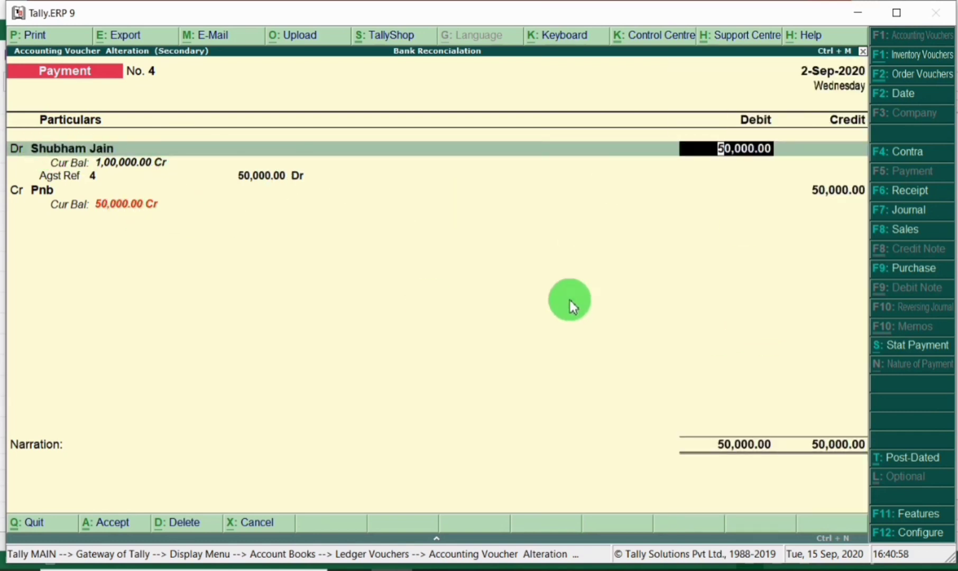
key(Escape)
key(Escape)
key(Return)
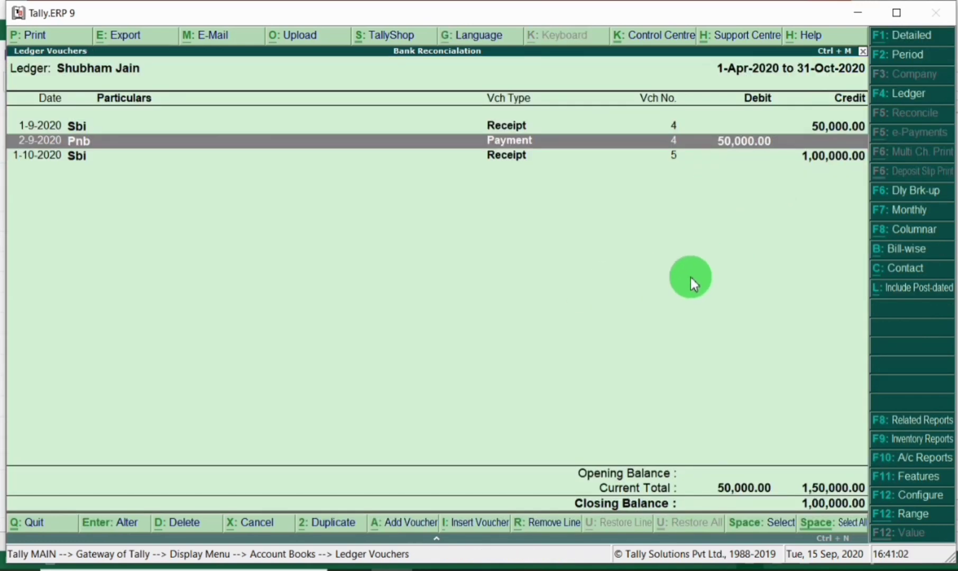
Step: Check the Bank charges row of the 2 Sep sheet in Excel and add a payment voucher dated 2-9-2020 in Tally.ERP 9
key(alt+Tab)
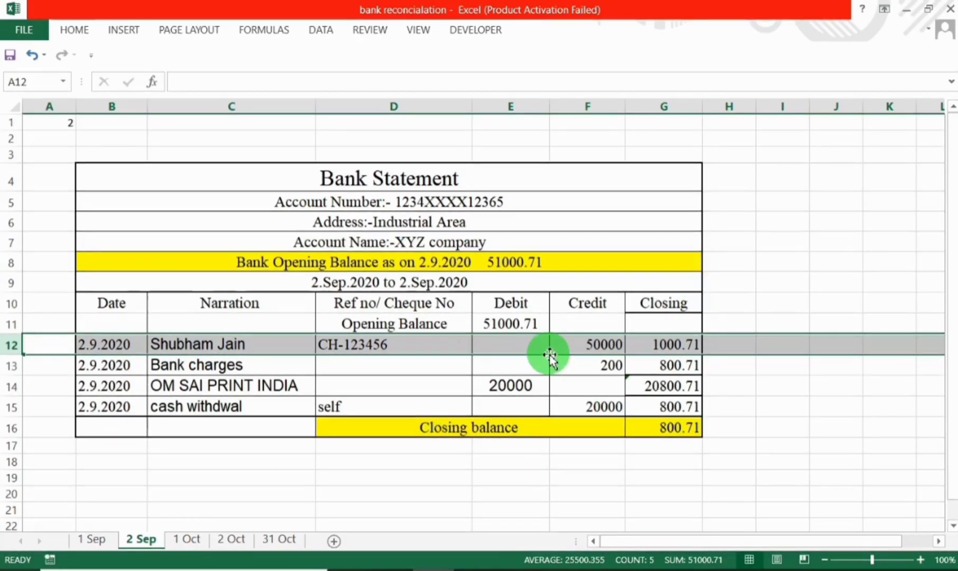
click(12, 366)
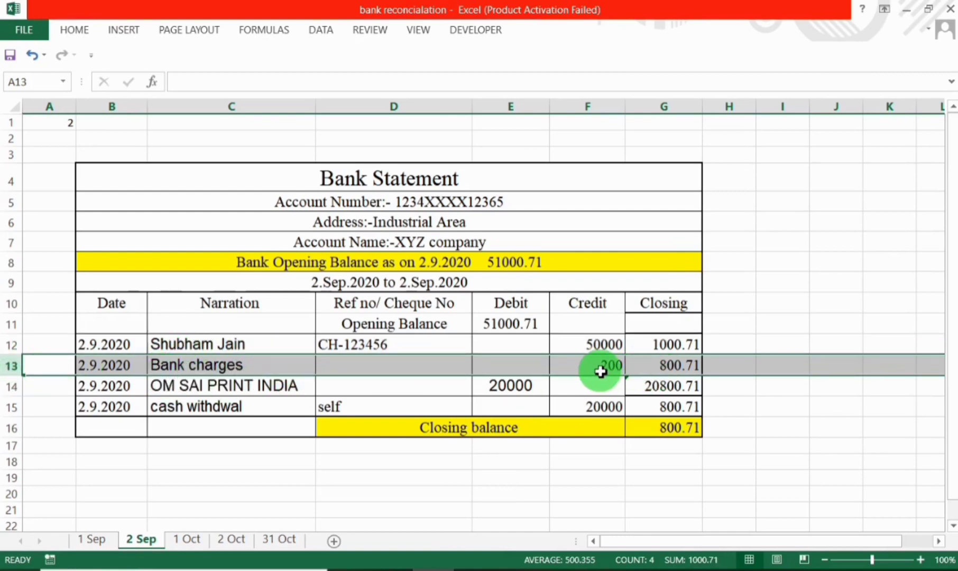
key(alt+Tab)
key(alt+a)
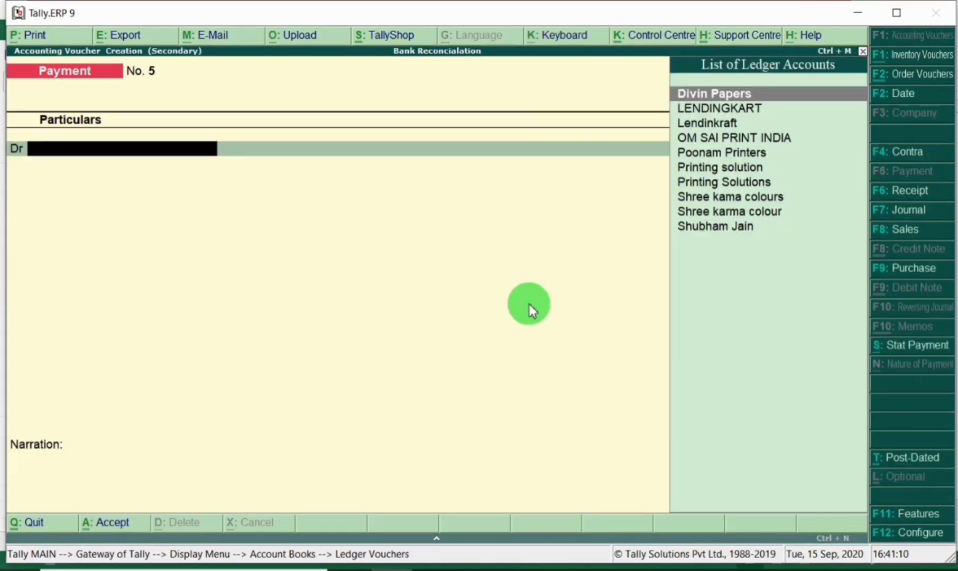
key(F2)
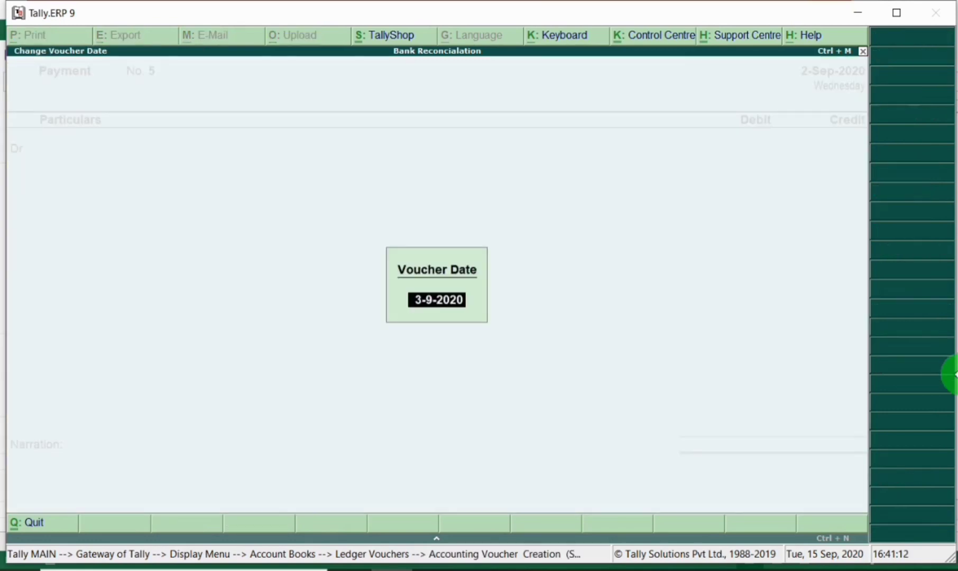
key(alt+Tab)
key(alt+Tab)
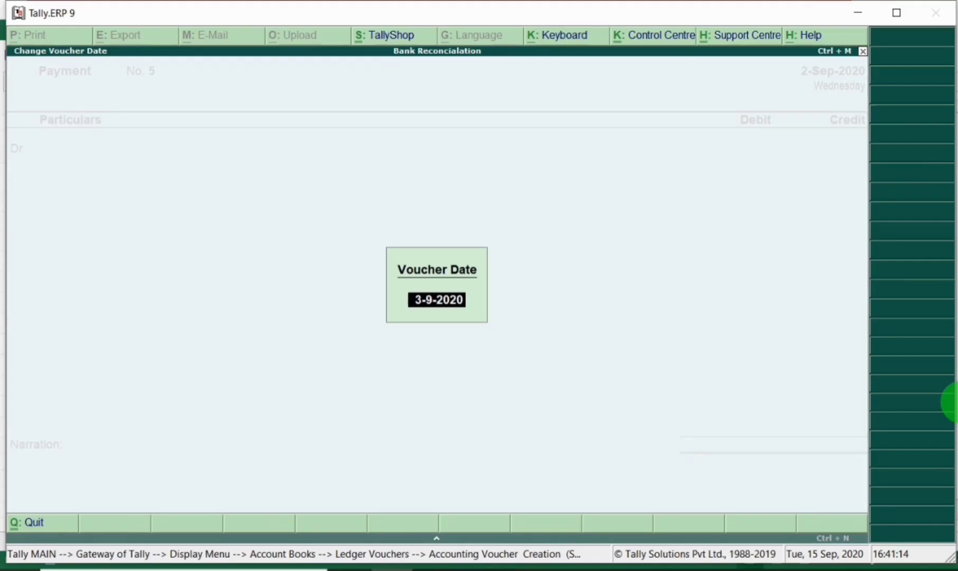
text(2.)
key(Return)
Step: Create a ledger named Bank Charges under Indirect Expenses for the payment voucher's debit entry
text(b)
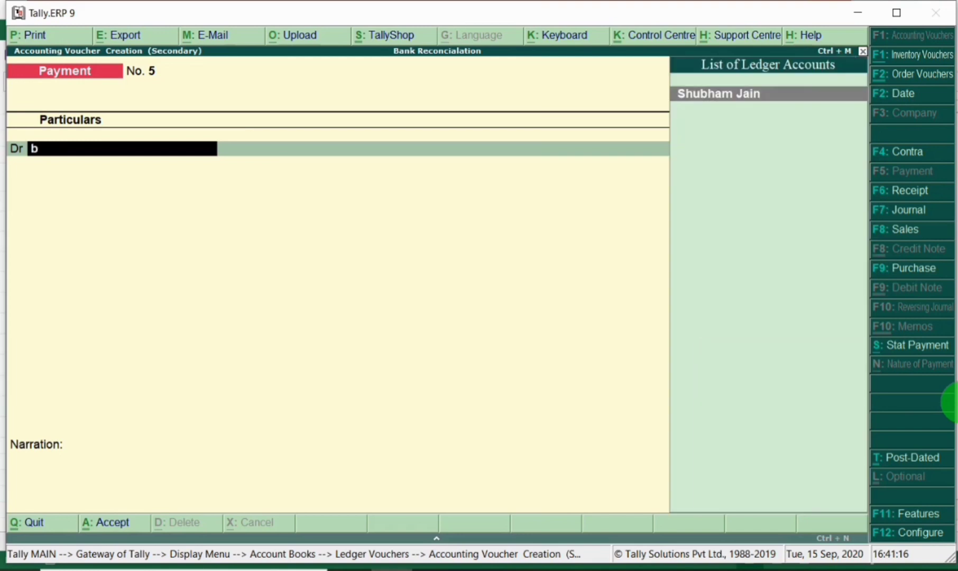
key(alt+c)
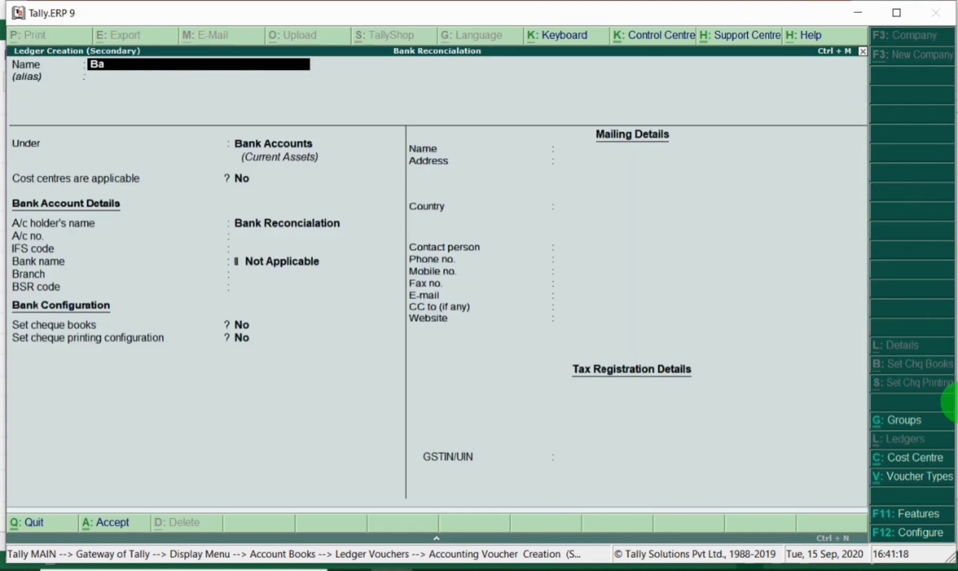
text(ank char)
key(Return)
key(Return)
key(Return)
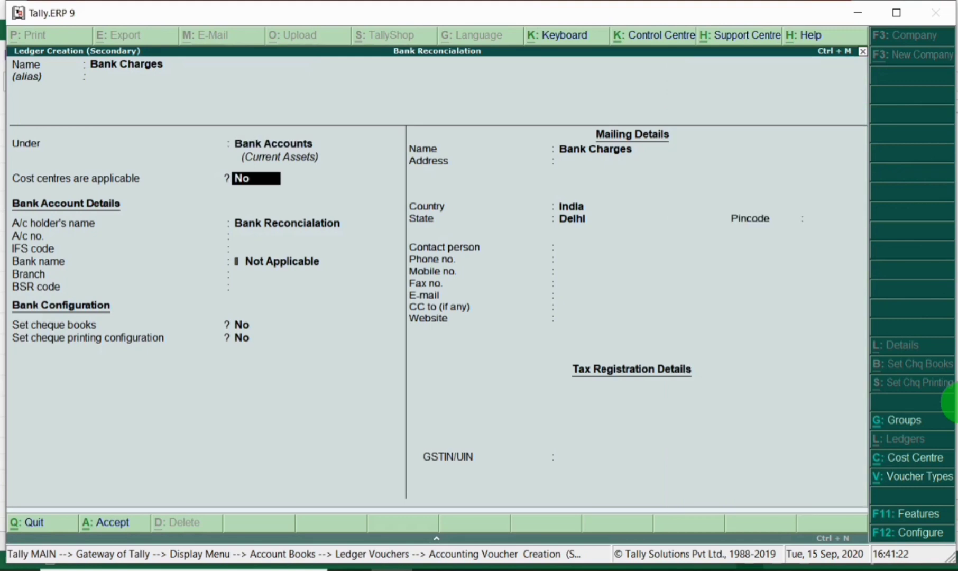
key(BackSpace)
text(Ind)
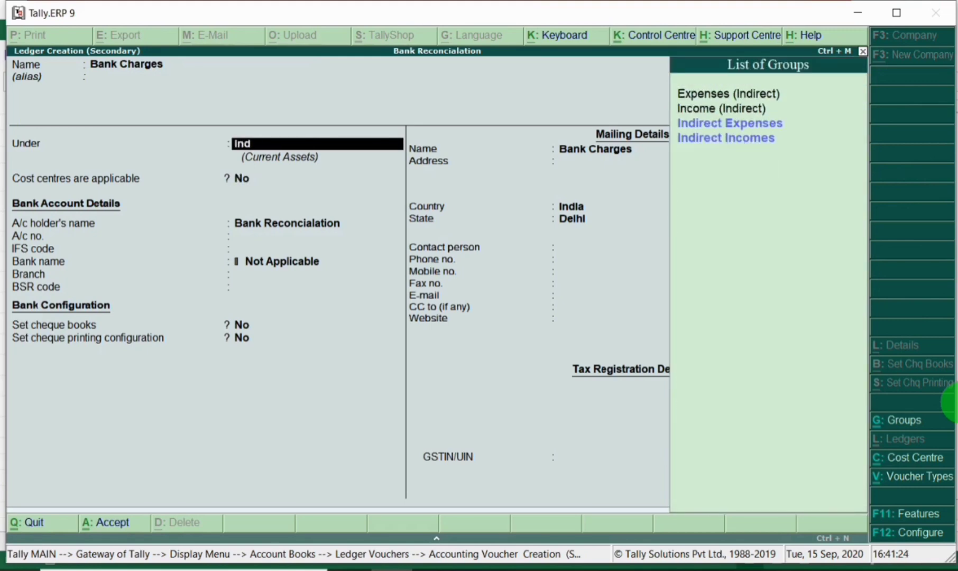
key(Return)
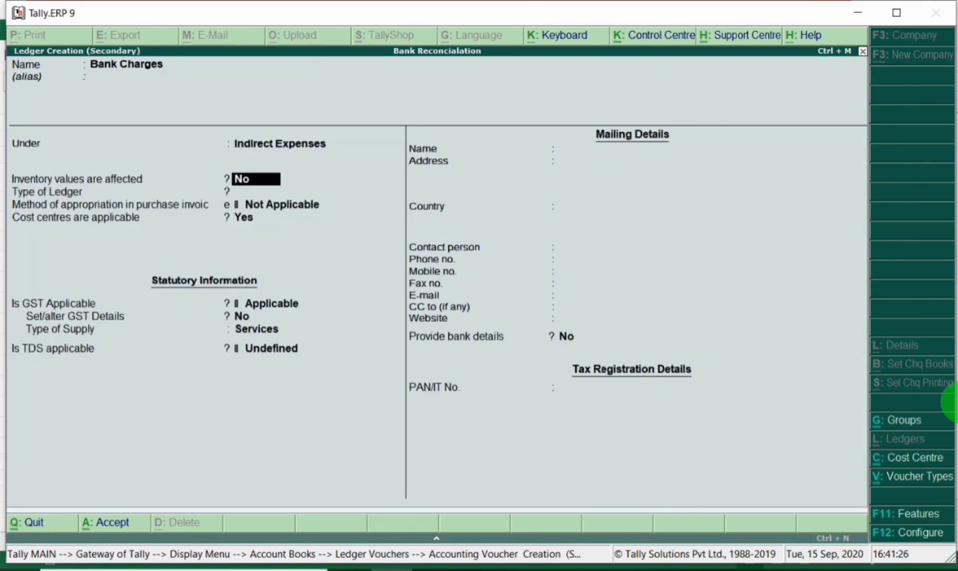
Step: Keep the Bank Charges ledger's default settings with GST as Applicable, and set Set/alter GST Details to Yes
key(Return)
key(Return)
key(Return)
key(Return)
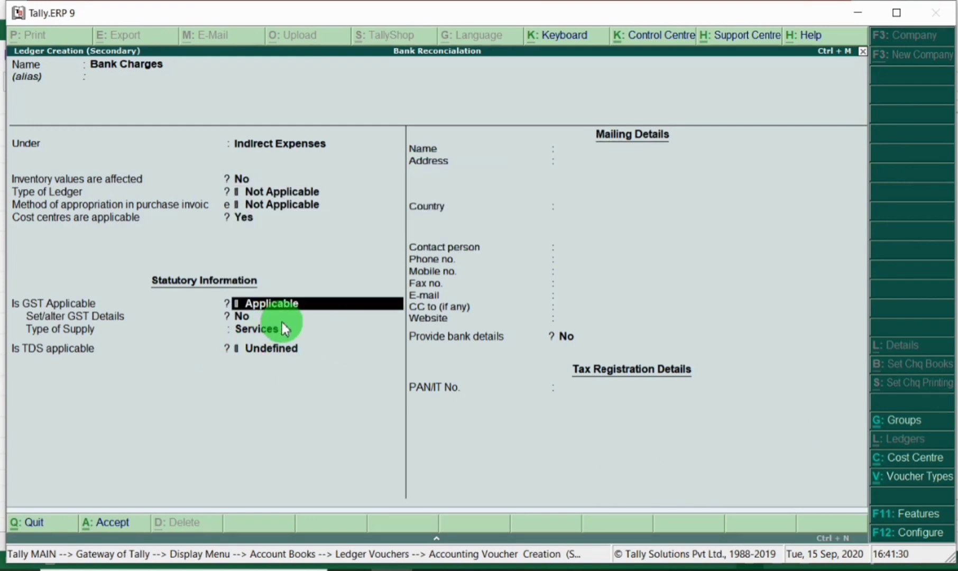
key(Return)
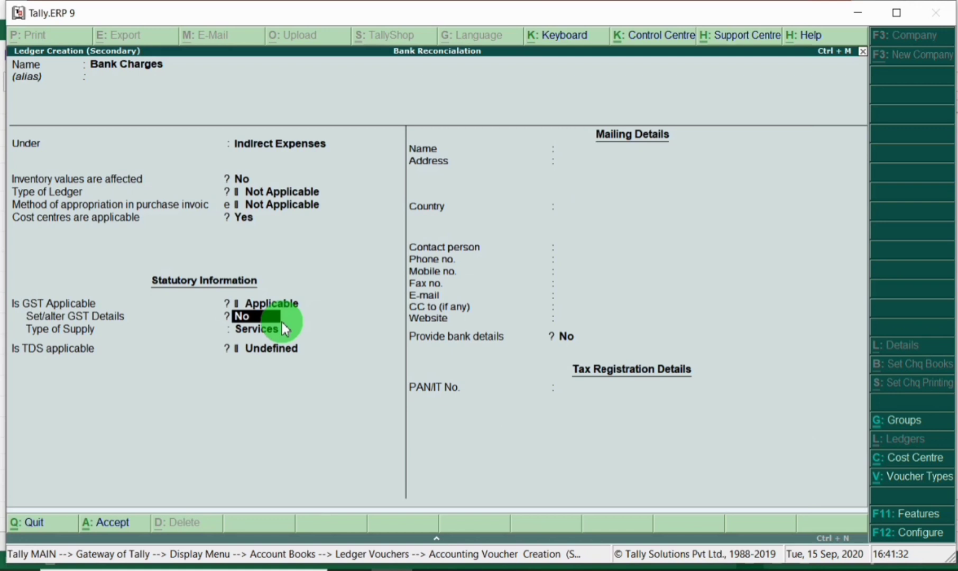
key(y)
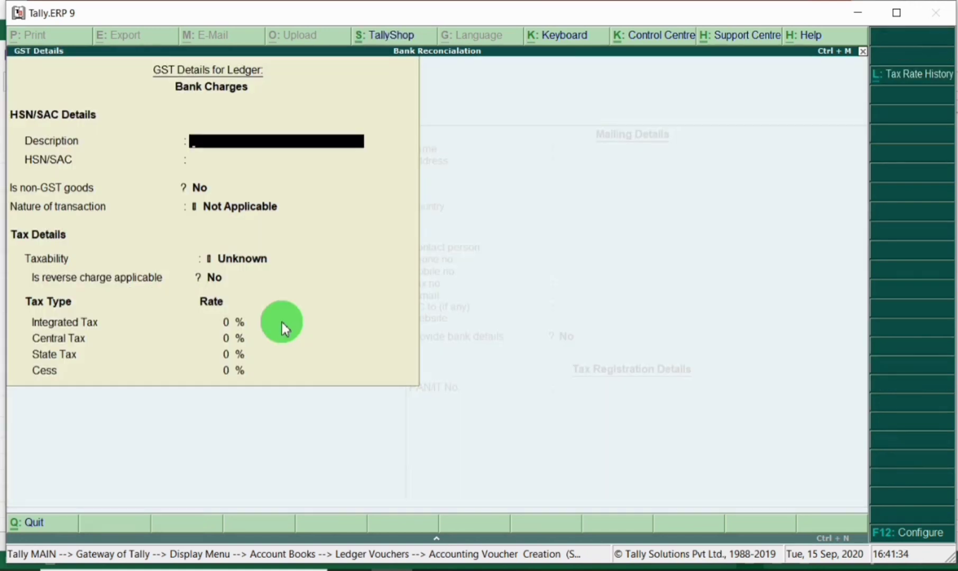
Step: Leave the description and HSN/SAC blank, keep non-GST goods at No and set the nature of transaction to Purchase Taxable
key(Return)
key(Return)
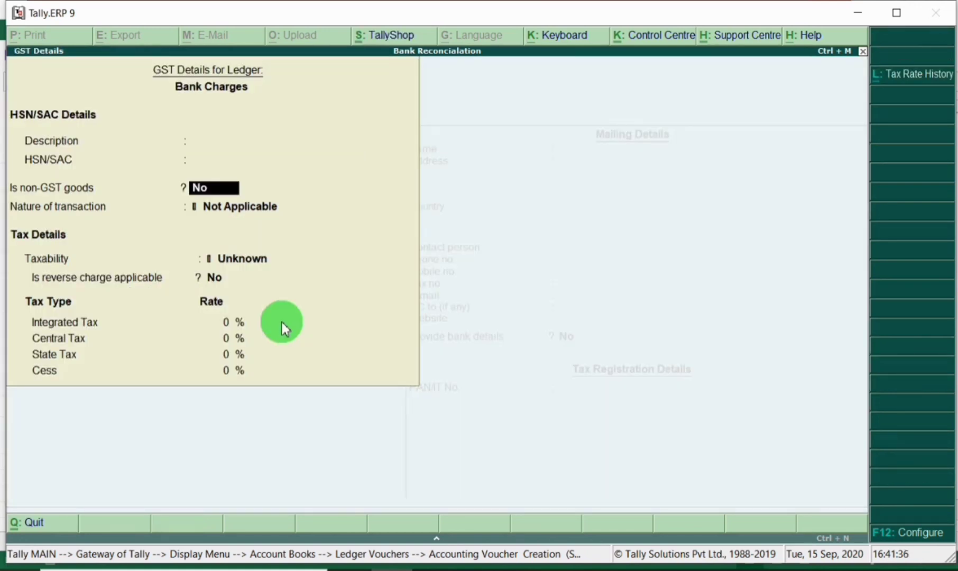
key(Return)
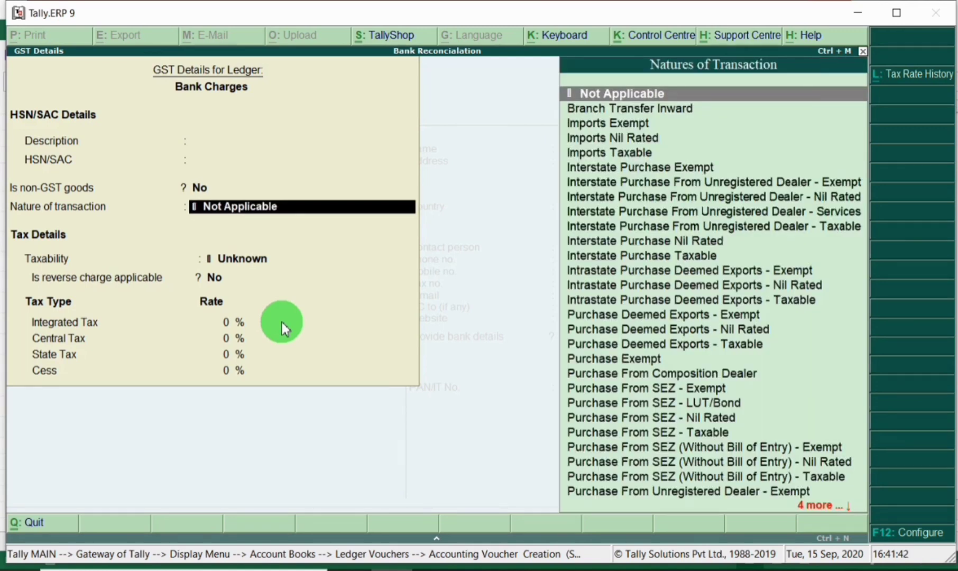
text(Pu)
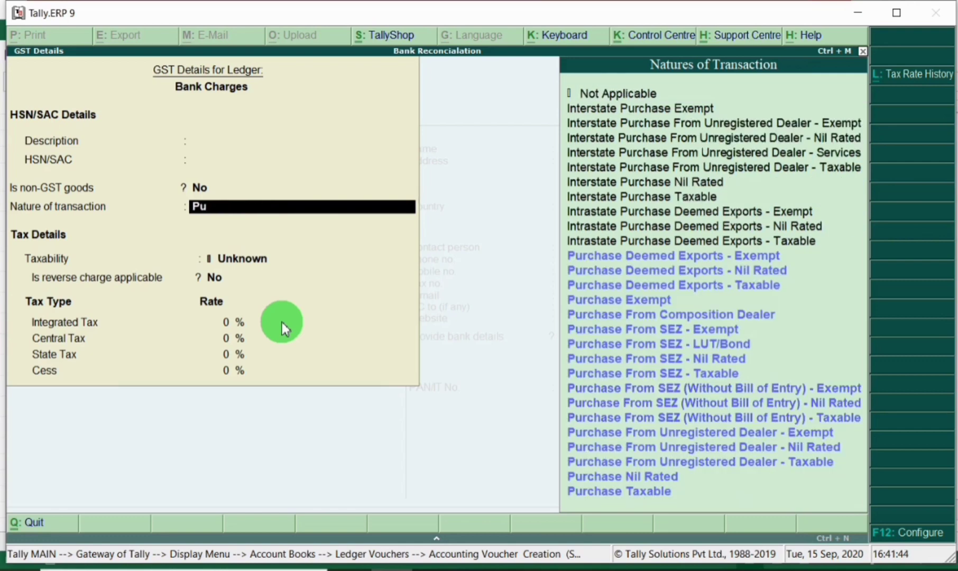
key(Down)
key(Down)
key(Down)
key(Down)
key(Down)
key(Down)
key(Down)
key(Down)
key(Down)
key(Down)
key(Down)
key(Down)
key(Down)
key(Down)
key(Down)
key(Down)
key(Return)
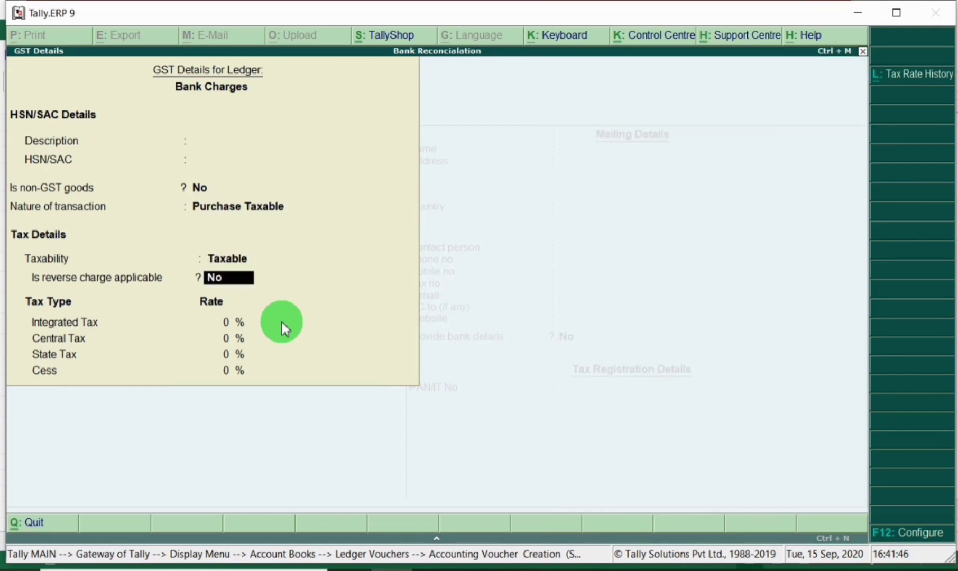
Step: Set the integrated tax rate to 18%, keep Services as the type of supply and save the Bank Charges ledger
key(Return)
text(18)
key(Return)
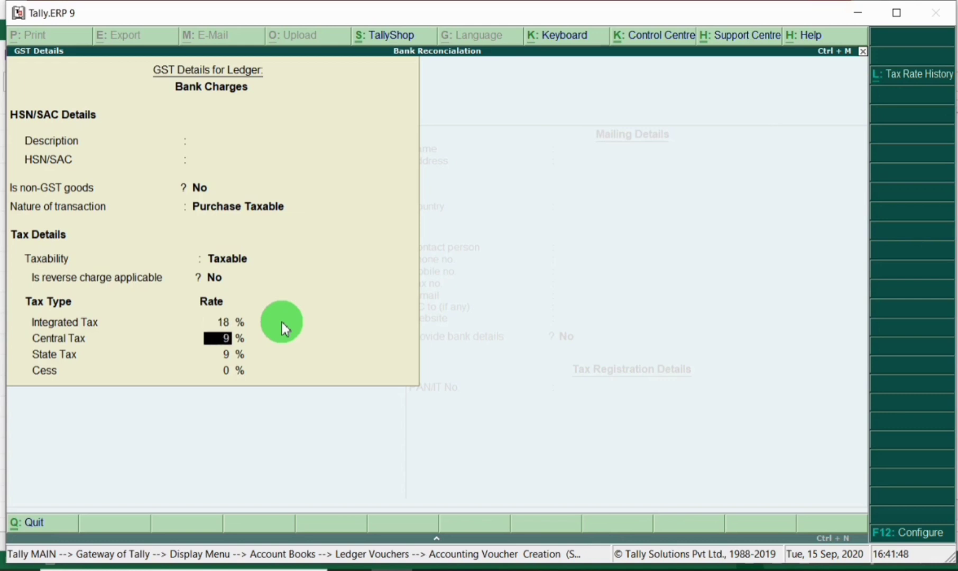
key(Return)
key(Return)
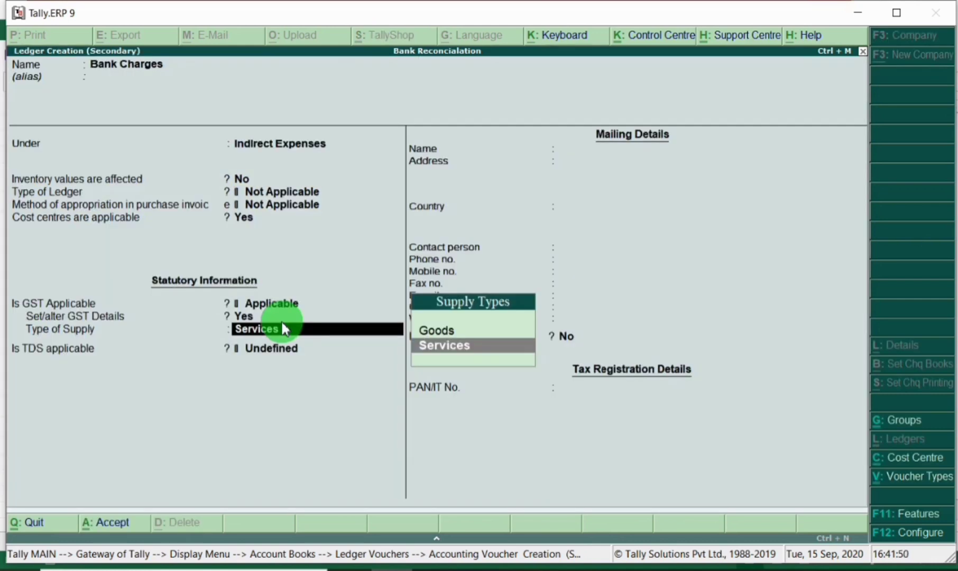
key(Return)
key(Return)
key(Return)
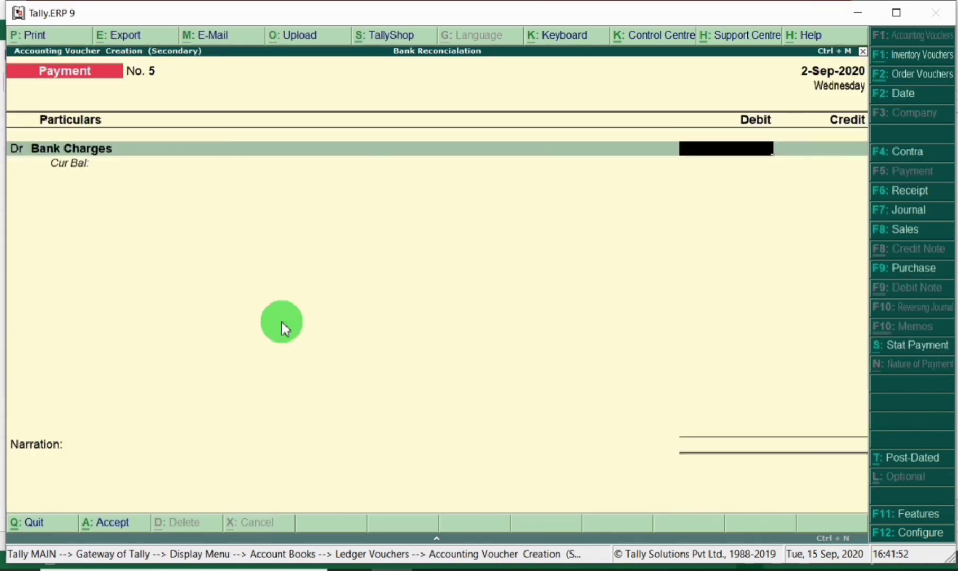
Step: Debit Bank Charges with the 200 from row 13 of the 2 Sep sheet and credit 200 to Sbi in the payment voucher
key(alt+Tab)
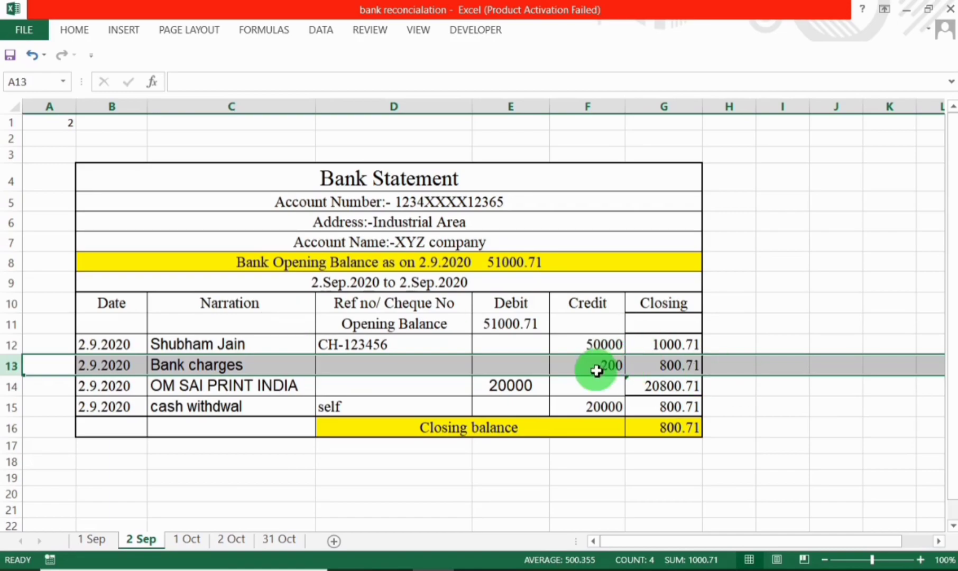
key(alt+Tab)
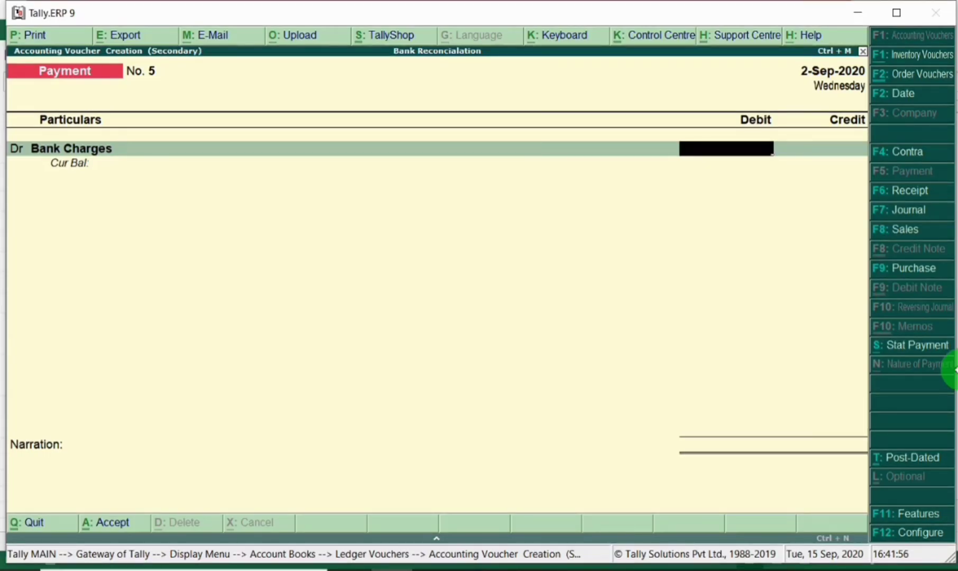
text(200)
key(Return)
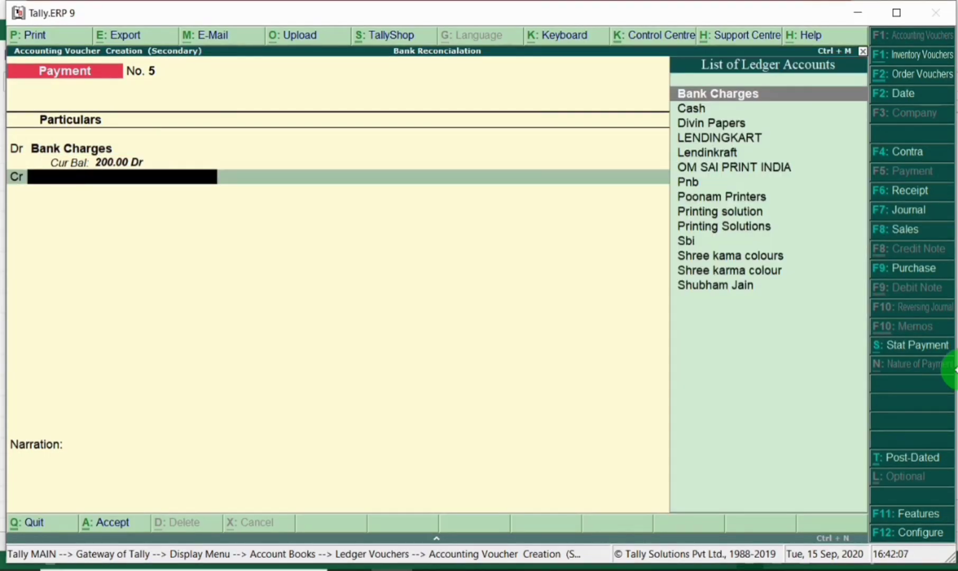
text(pn)
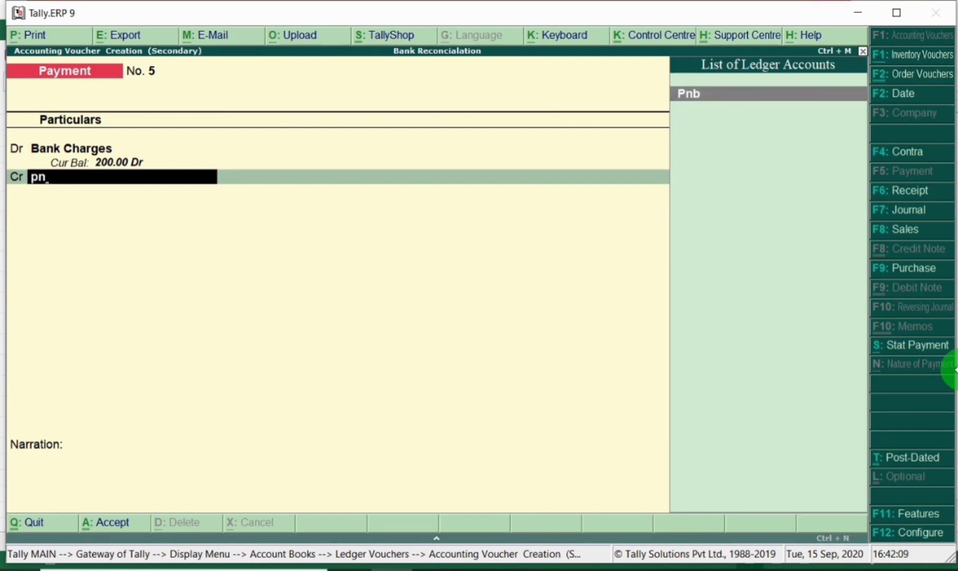
key(BackSpace)
key(BackSpace)
text(s)
key(Return)
key(Return)
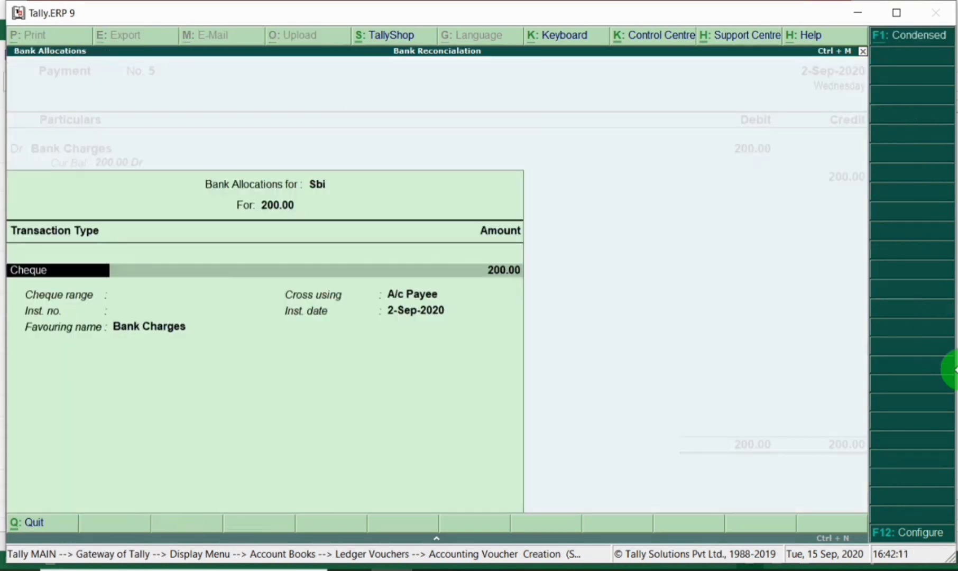
Step: Keep the default Cheque allocation of 200 for Sbi, leave the narration blank and save the payment voucher
key(Return)
key(Return)
key(Return)
key(Return)
key(Return)
key(Return)
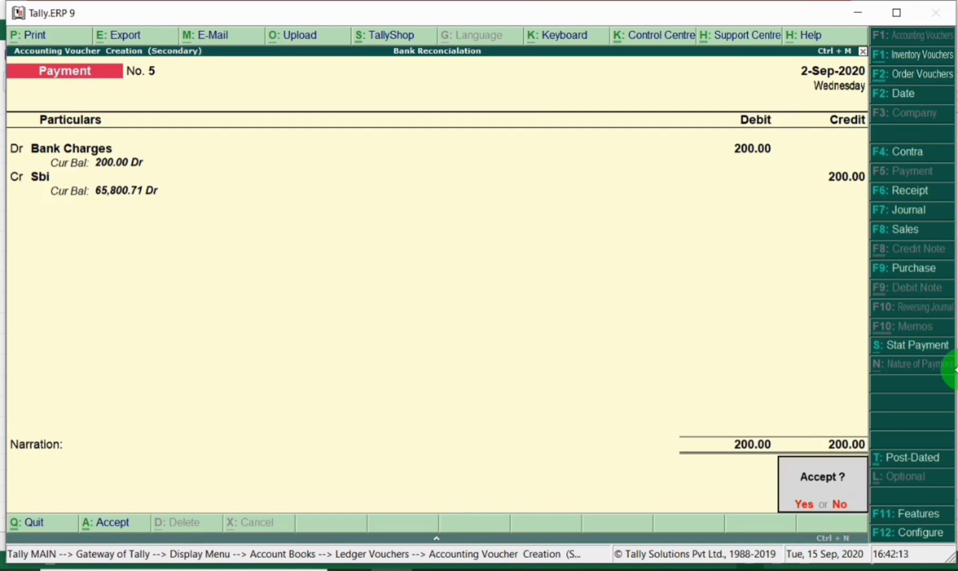
key(Return)
Step: Check the OM SAI PRINT INDIA entry in row 14 of the Excel statement, and open the Sbi ledger in Tally.ERP 9
key(alt+Tab)
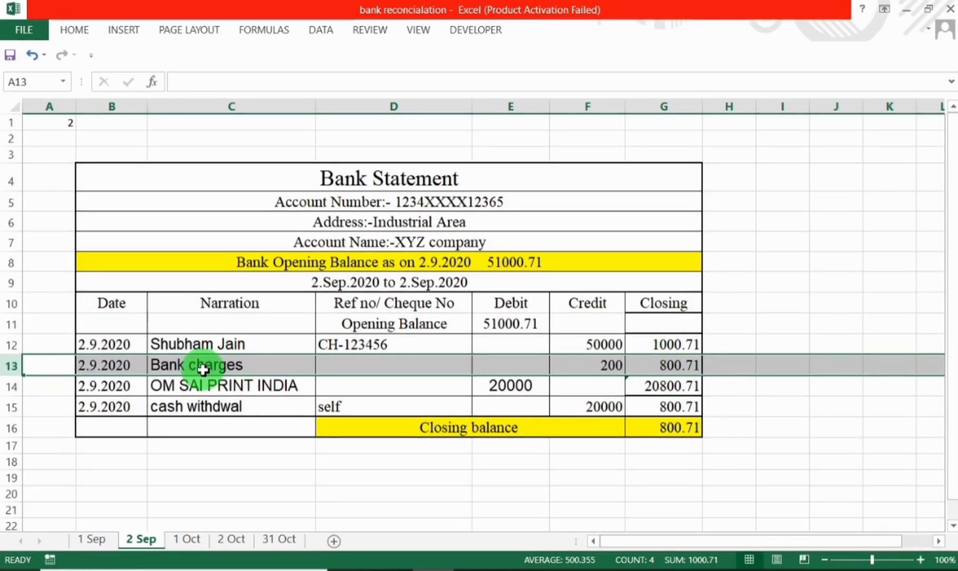
click(23, 391)
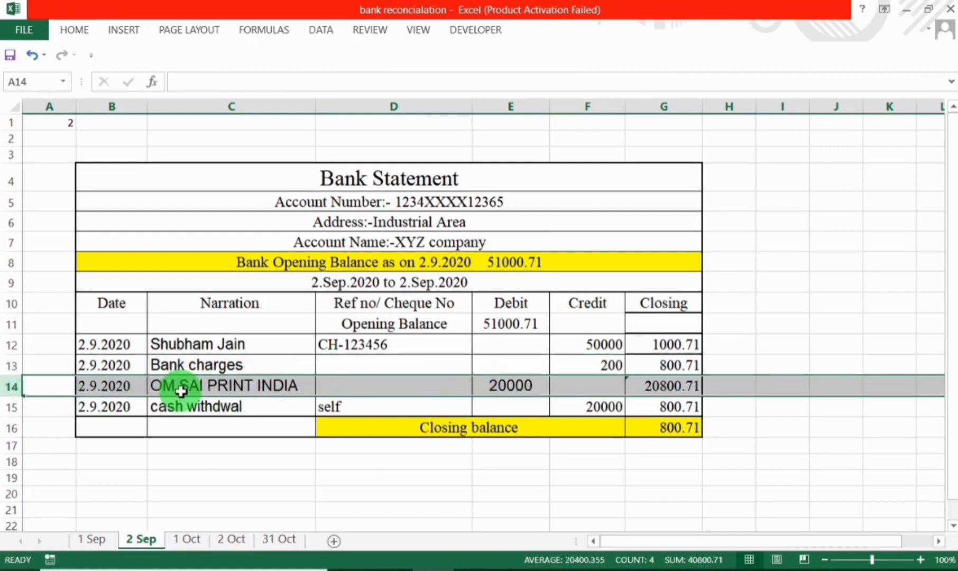
key(alt+Tab)
key(Escape)
key(Escape)
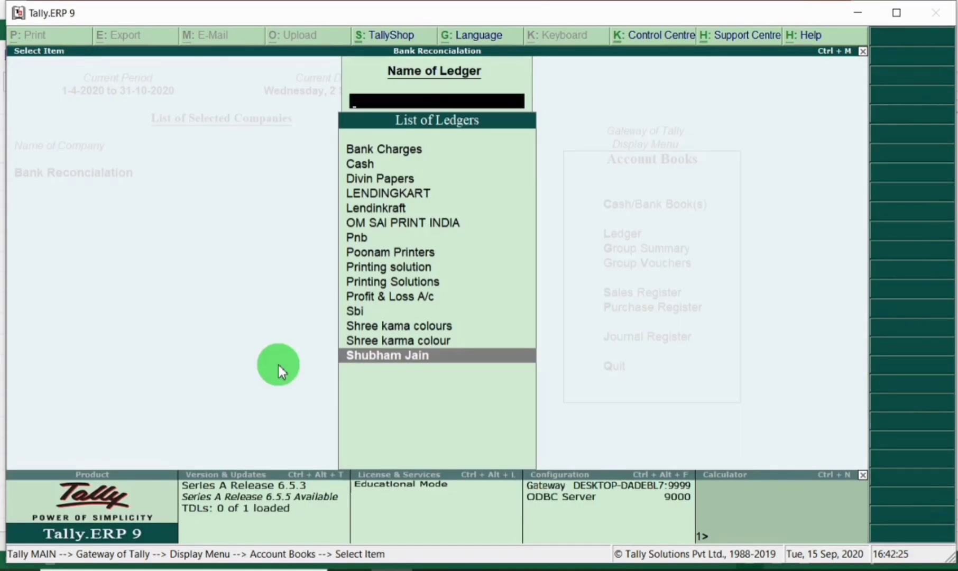
text(Sbi)
key(Return)
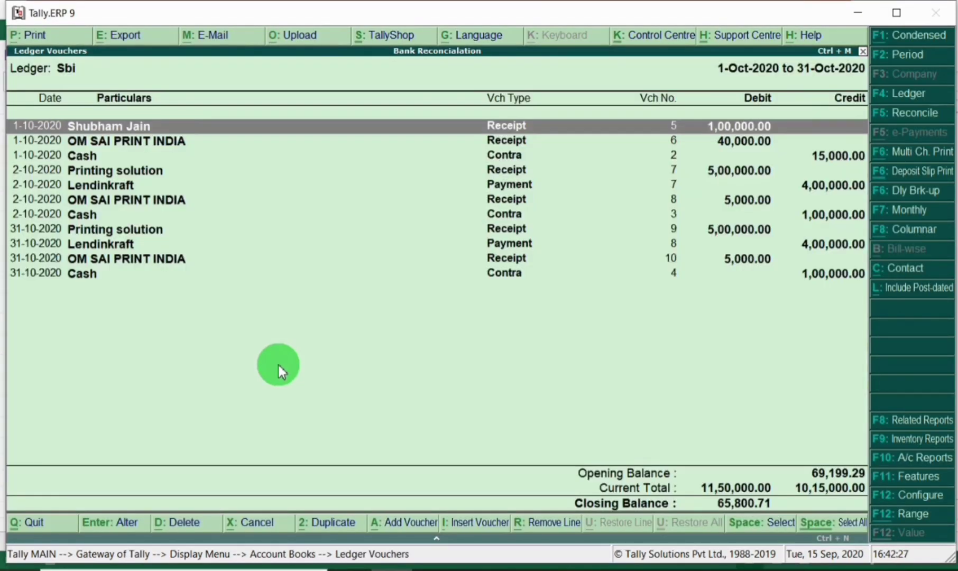
Step: Set the Sbi ledger period from 2-9-2020 to 2-9-2020 and open its bank reconciliation
key(F2)
text(2)
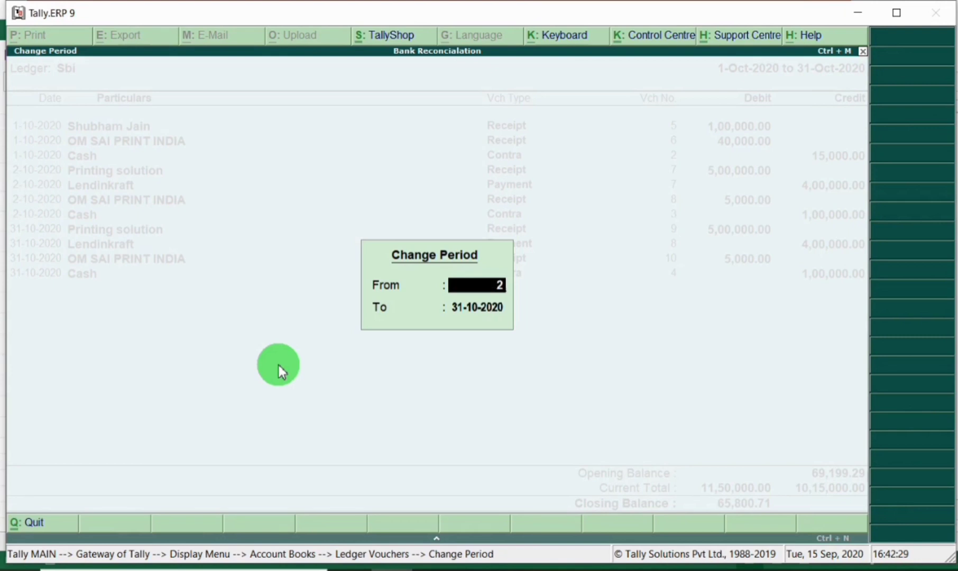
text(.9)
key(Return)
text(2.)
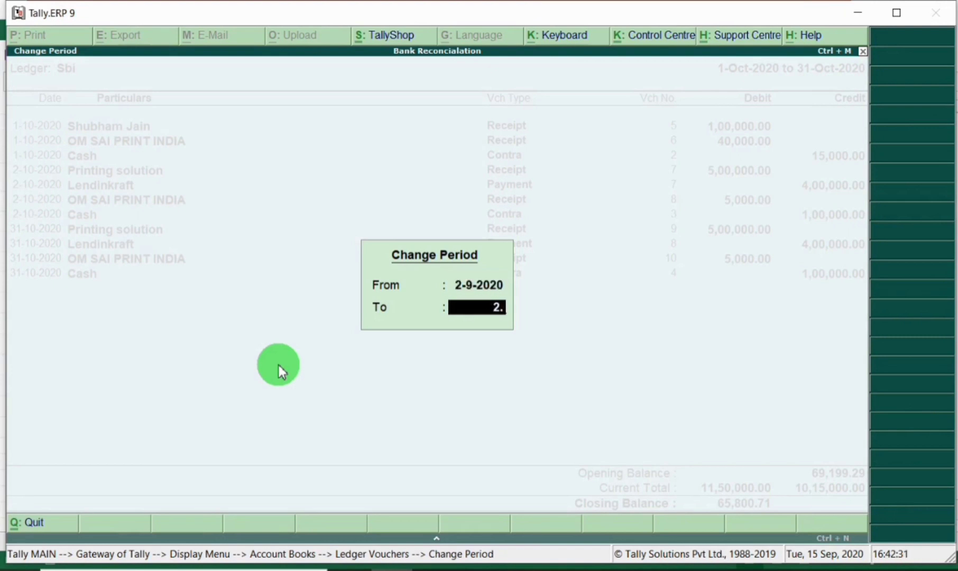
text(9)
key(Return)
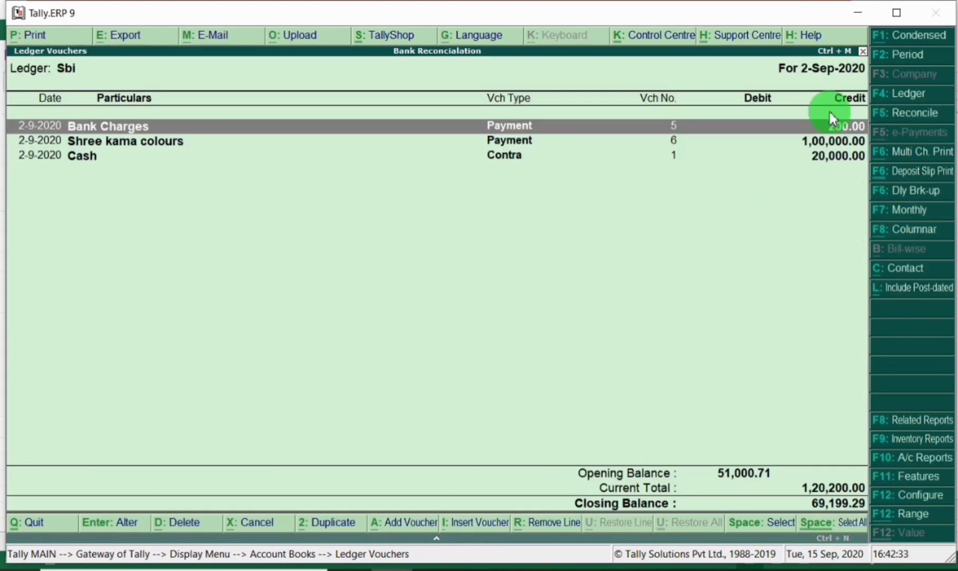
click(889, 115)
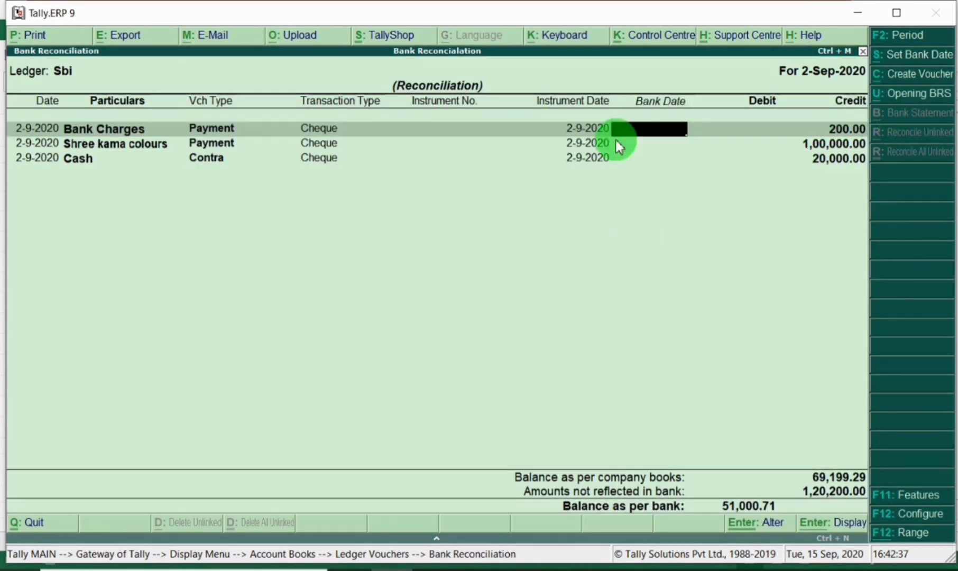
Step: Compare rows 12 to 15 of the 2 Sep statement in Excel with the Sbi reconciliation entries in Tally.ERP 9
key(alt+Tab)
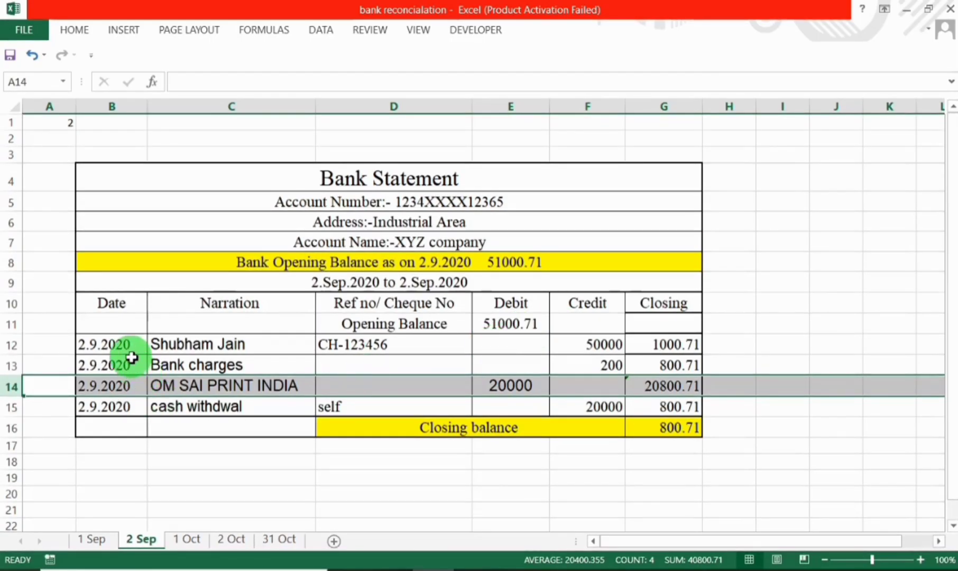
click(11, 345)
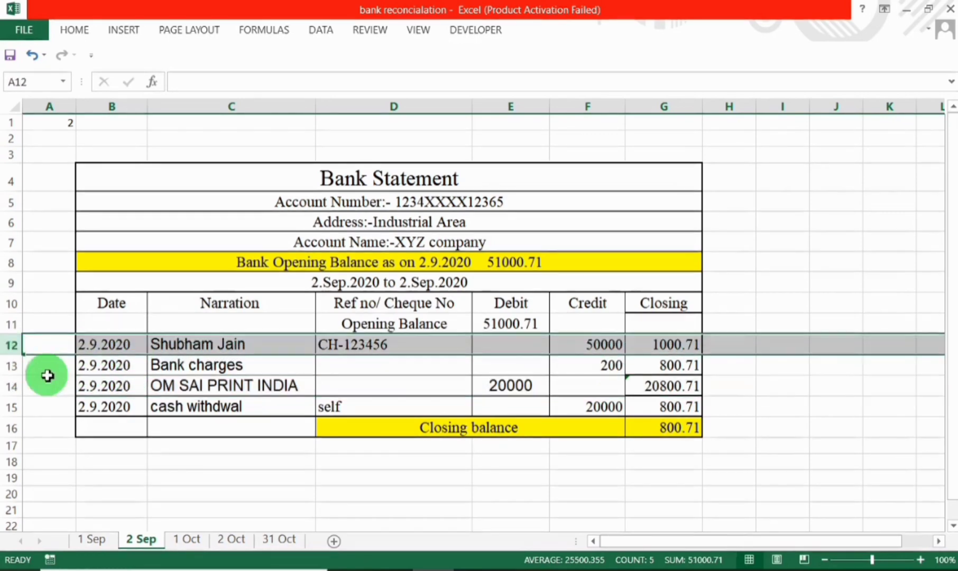
click(11, 366)
click(10, 386)
click(10, 407)
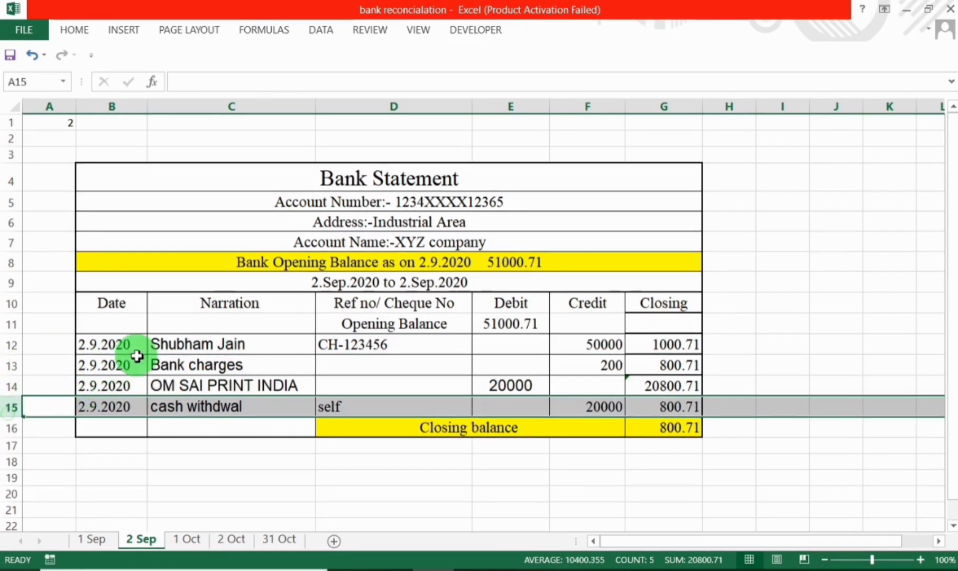
drag(159, 345, 171, 407)
click(11, 345)
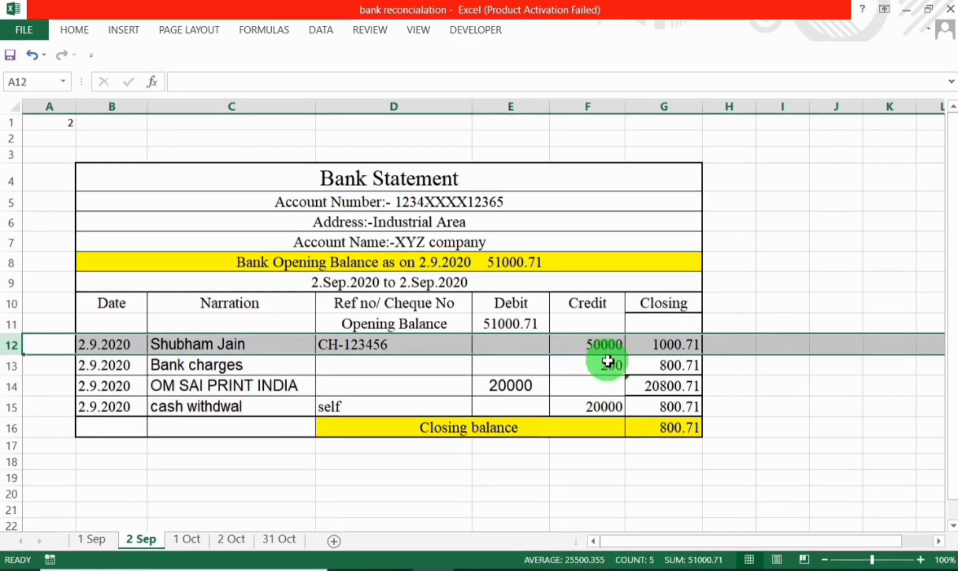
key(alt+Tab)
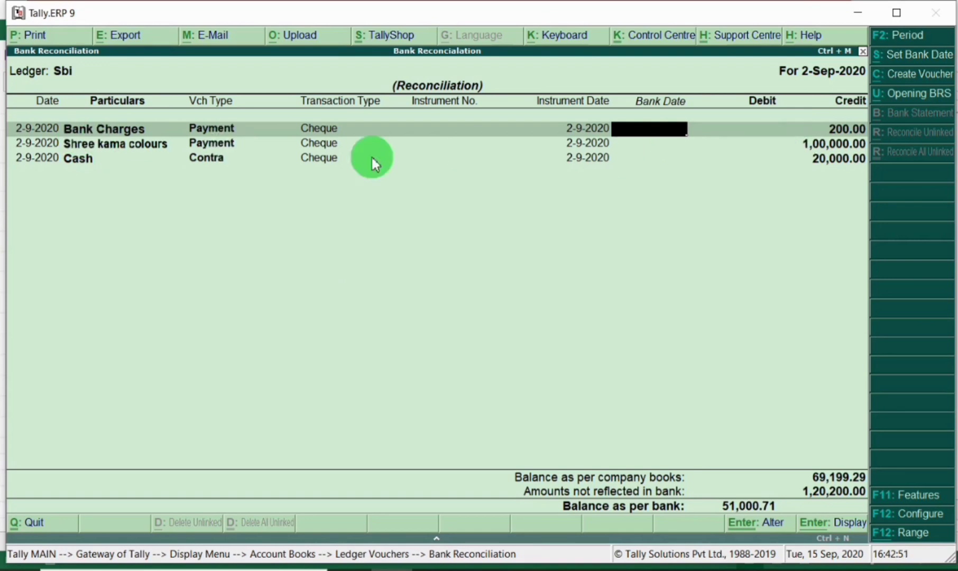
key(alt+Tab)
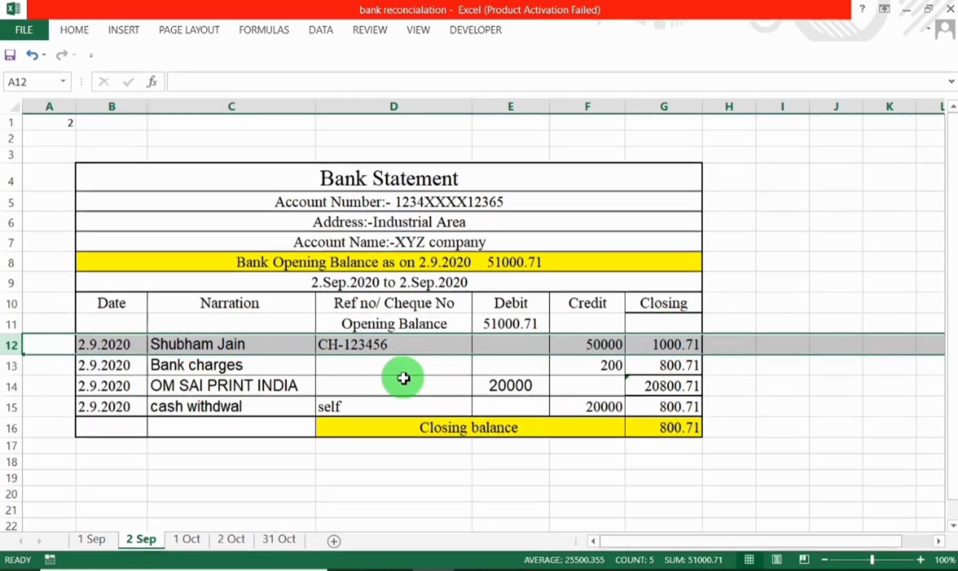
Step: Shade the Bank charges entry in row 13, columns B to G, of the 2 Sep statement light blue
drag(123, 375, 646, 372)
click(532, 352)
right_click(532, 352)
click(93, 363)
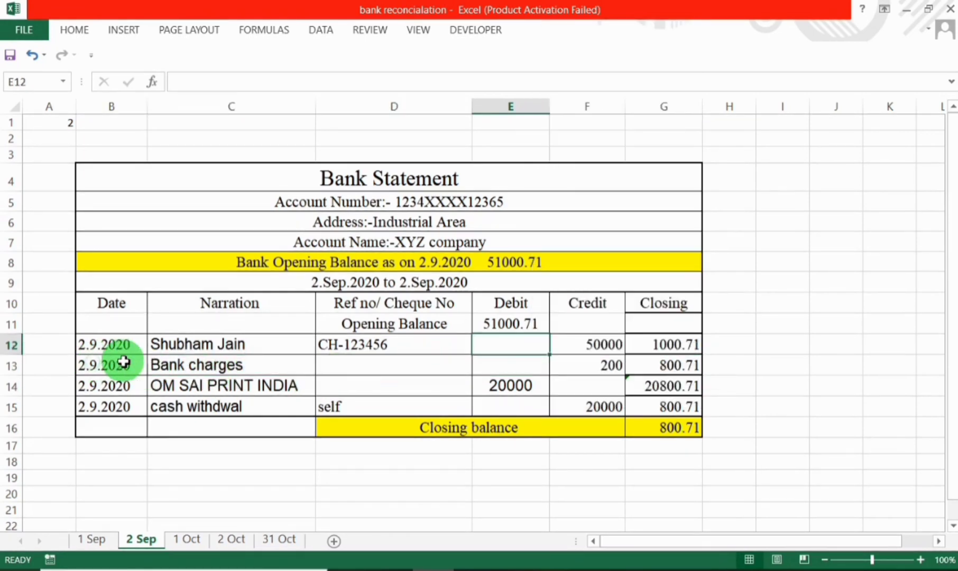
drag(166, 369, 670, 368)
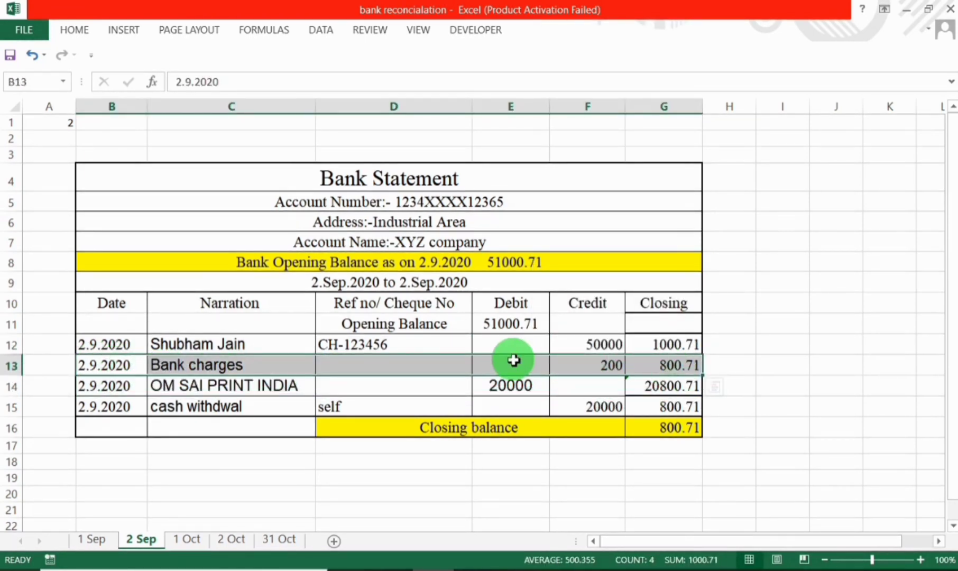
right_click(511, 364)
click(574, 412)
Step: Set the bank date of the 200 Bank Charges payment to 2-9-2020 in the Tally.ERP 9 reconciliation
key(alt+Tab)
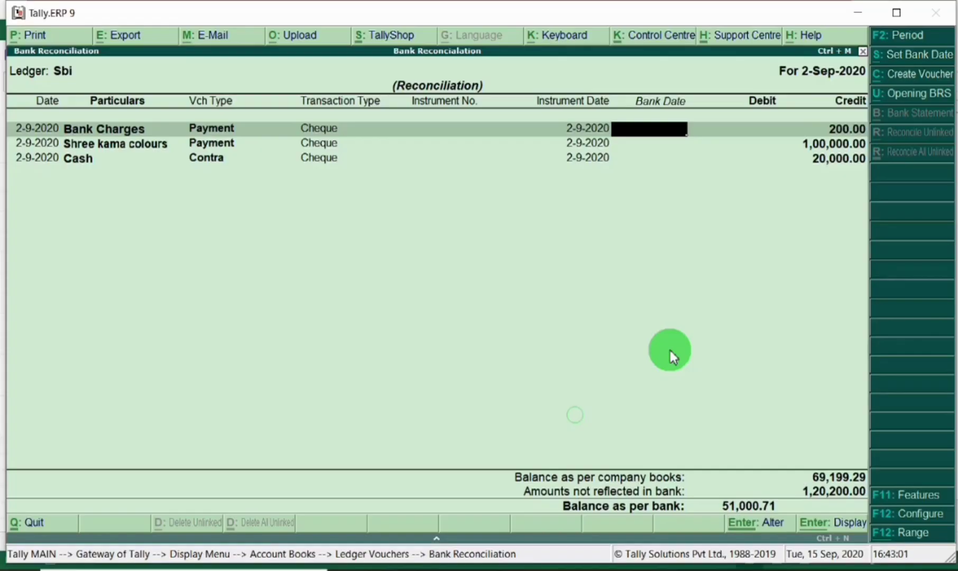
key(alt+Tab)
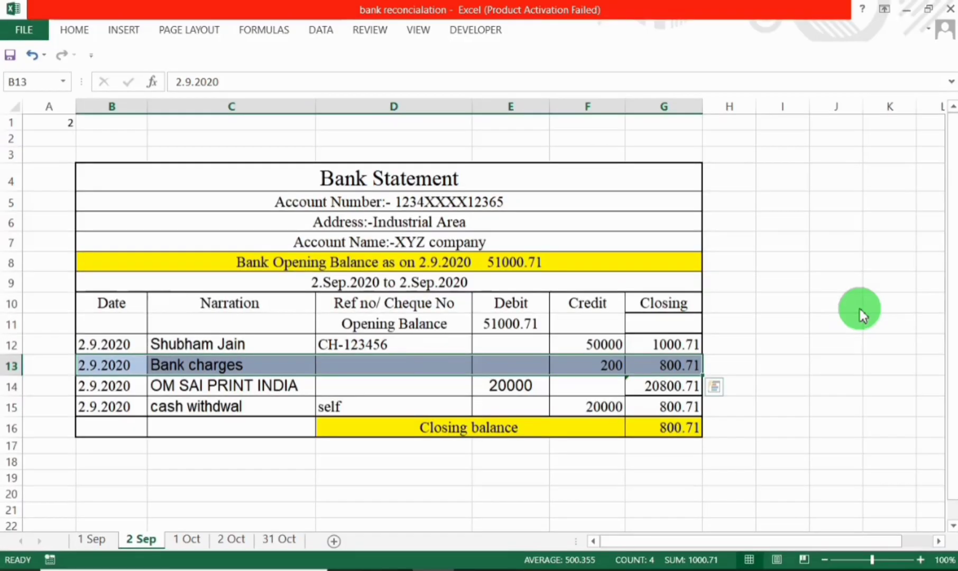
key(alt+Tab)
text(2)
key(Return)
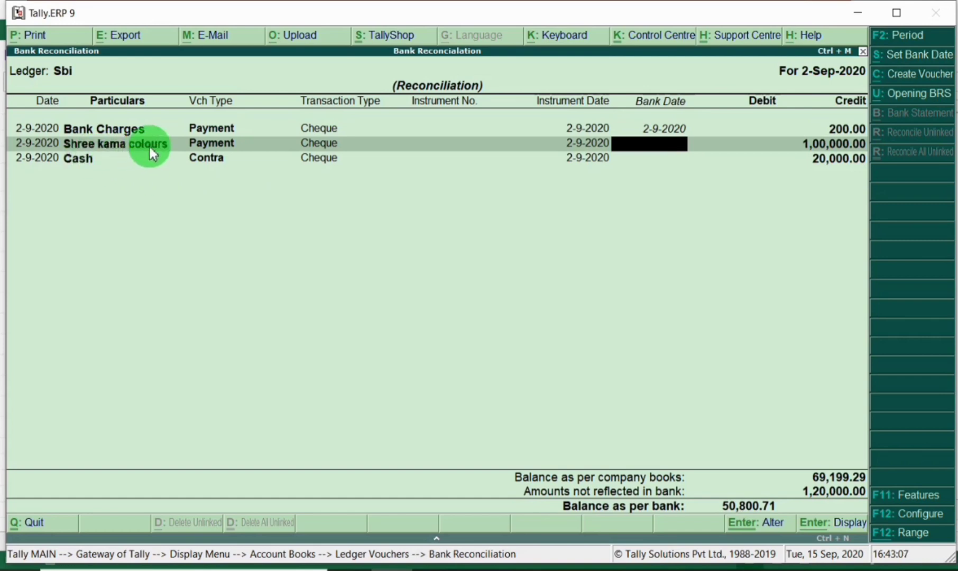
Step: Check the remaining reconciliation entries against the Excel statement and shade the cash withdrawal entry in row 15, columns B to G, light blue
key(alt+Tab)
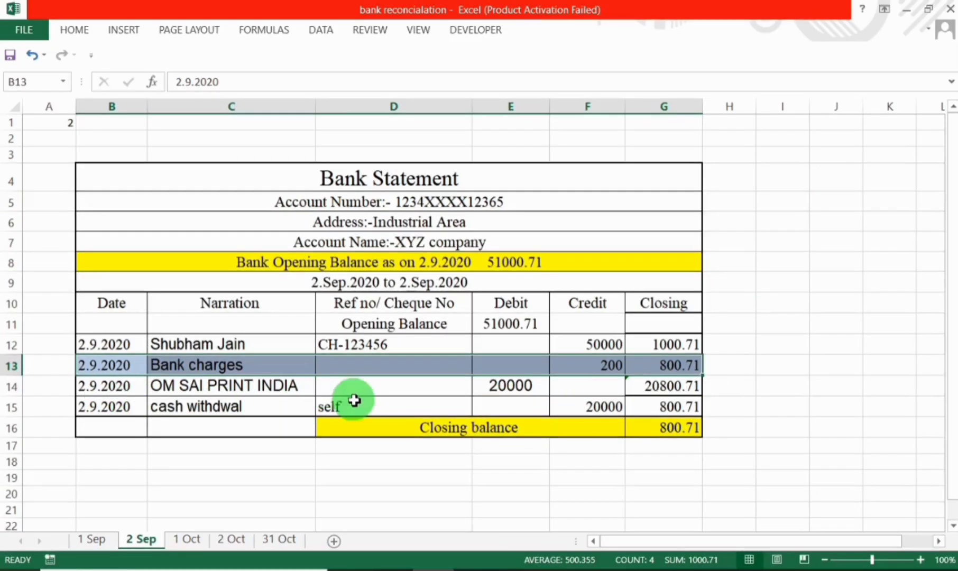
key(alt+Tab)
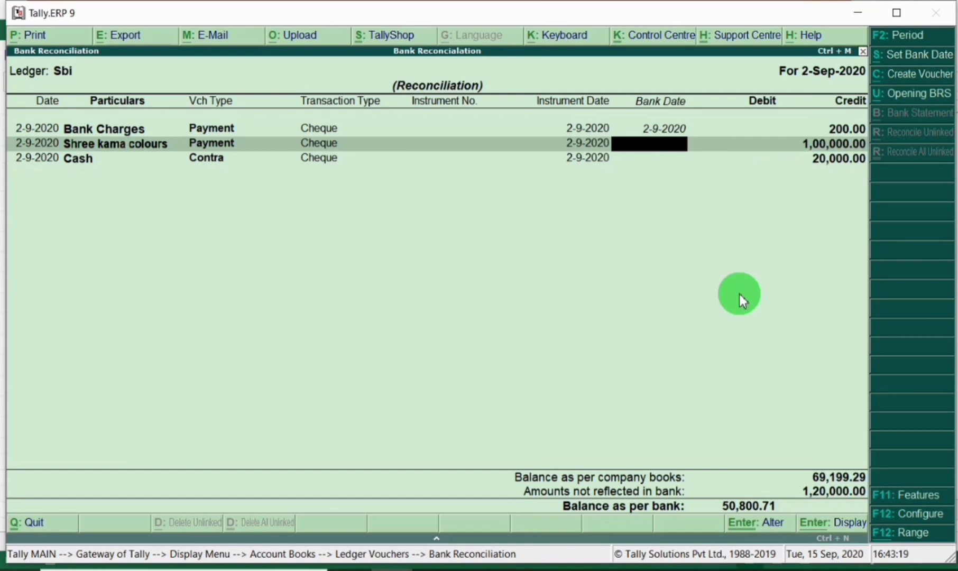
key(alt+Tab)
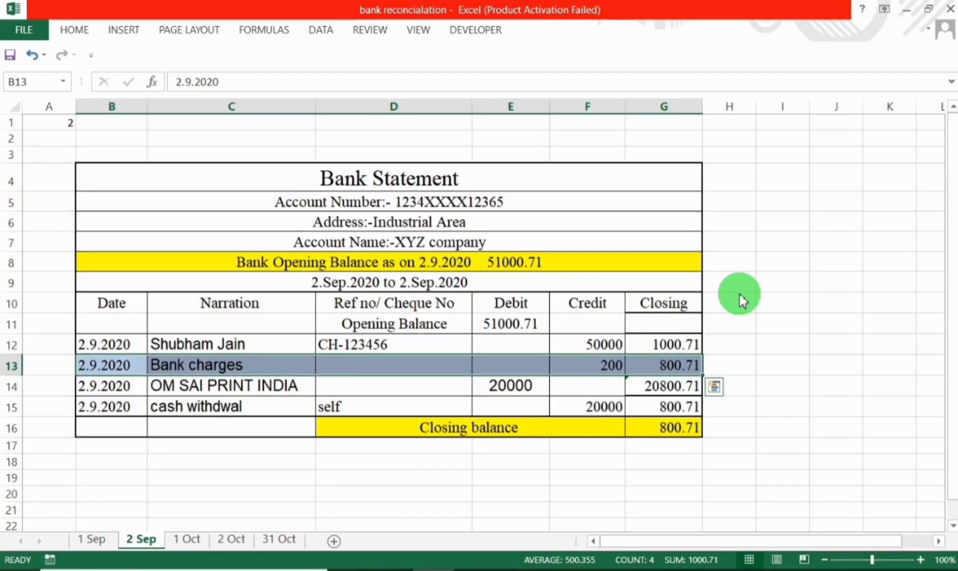
key(alt+Tab)
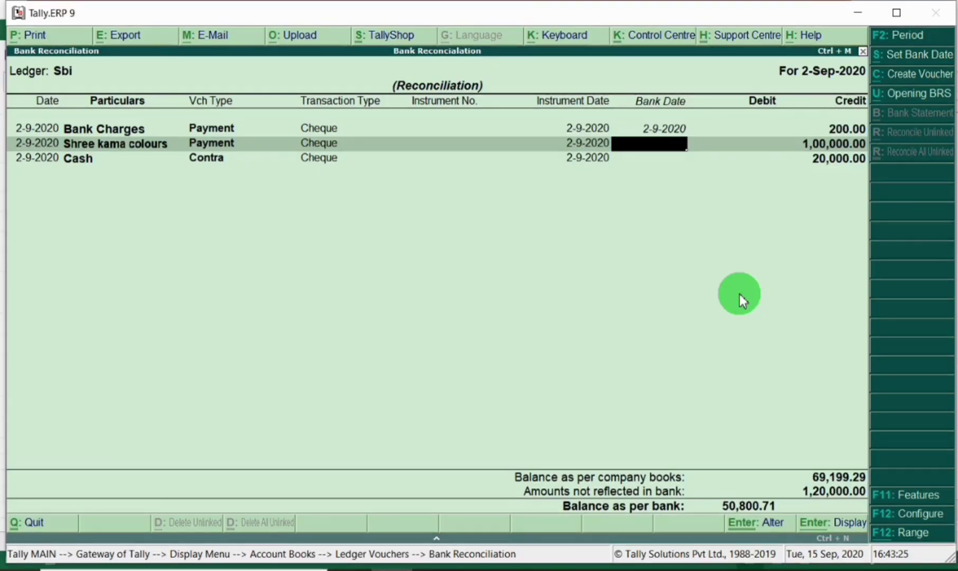
key(alt+Tab)
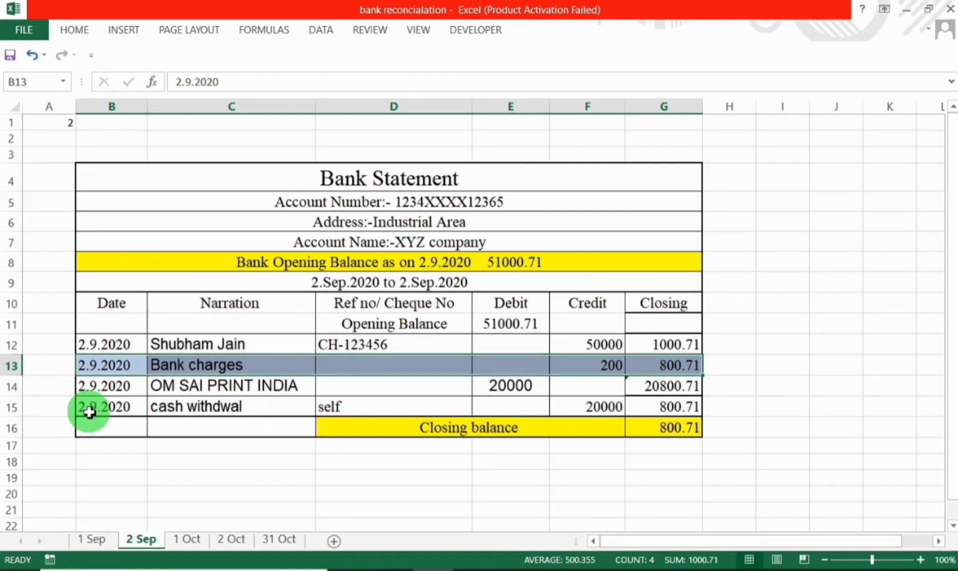
click(11, 407)
drag(87, 410, 672, 407)
right_click(492, 403)
click(558, 448)
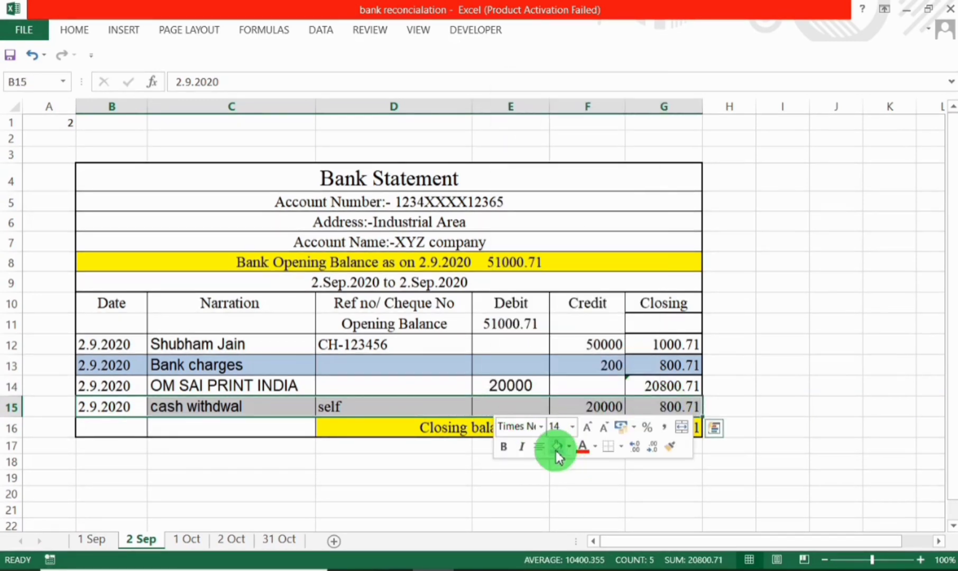
Step: Set the bank date of the 20,000 Cash contra entry to 2-9-2020 in Tally.ERP 9 and save the reconciliation
key(alt+Tab)
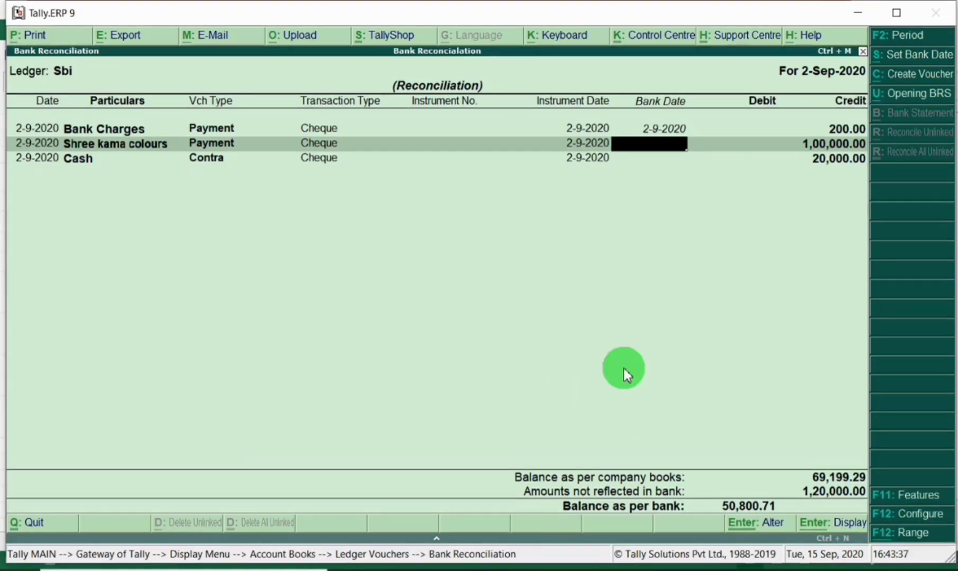
key(Down)
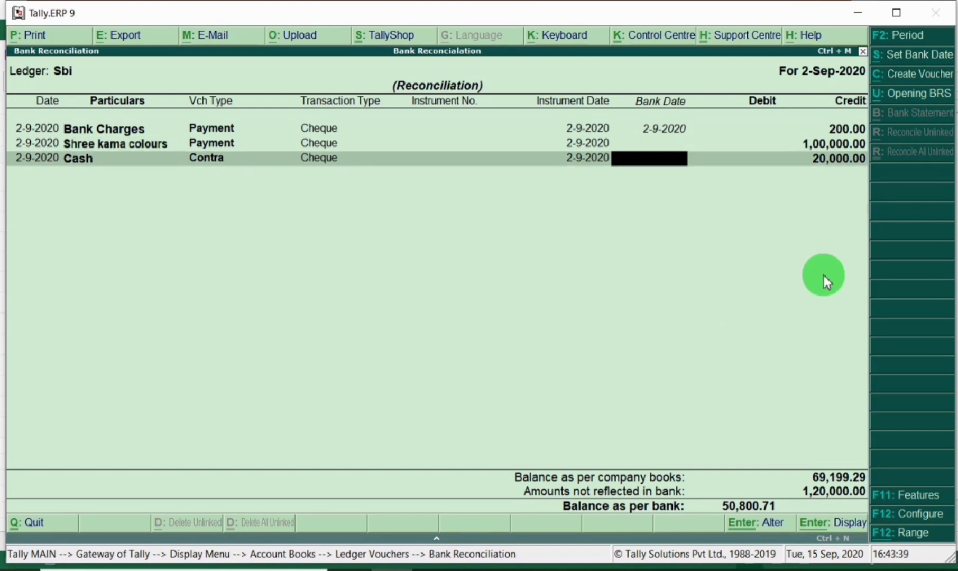
text(2-9)
key(Return)
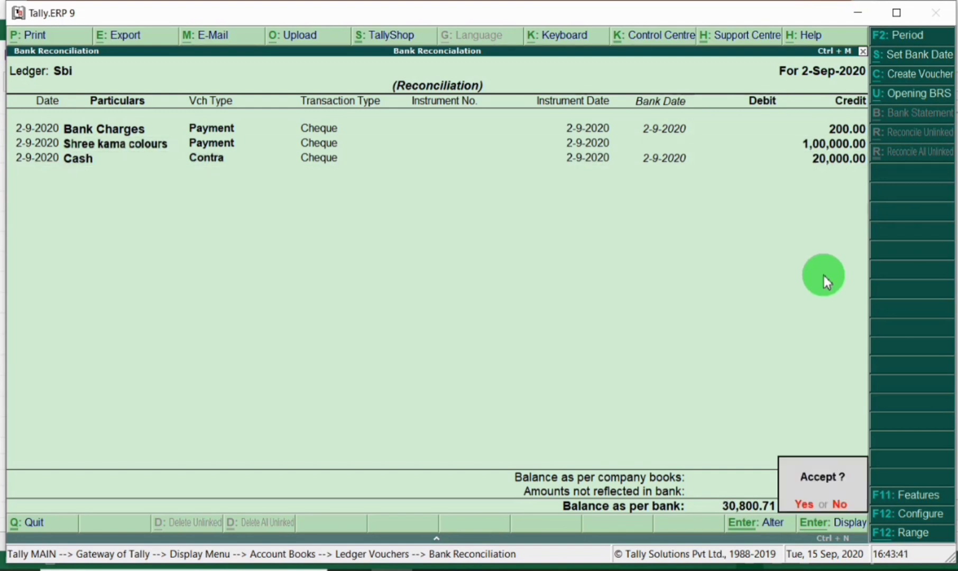
key(Return)
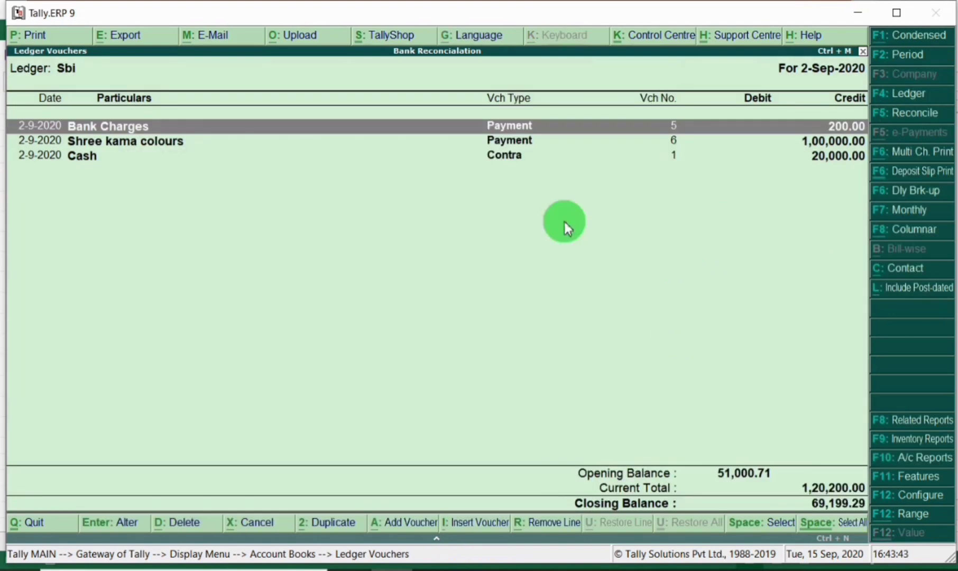
Step: Identify the unshaded row 12 entry in the Excel statement and display that party's ledger in Tally.ERP 9 with the period starting 2-9-2020
key(alt+Tab)
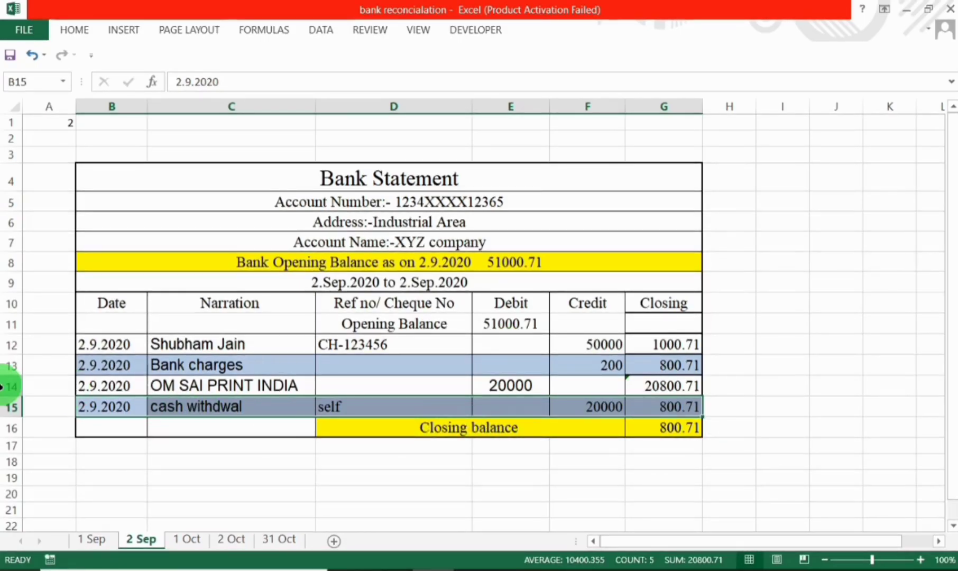
click(13, 388)
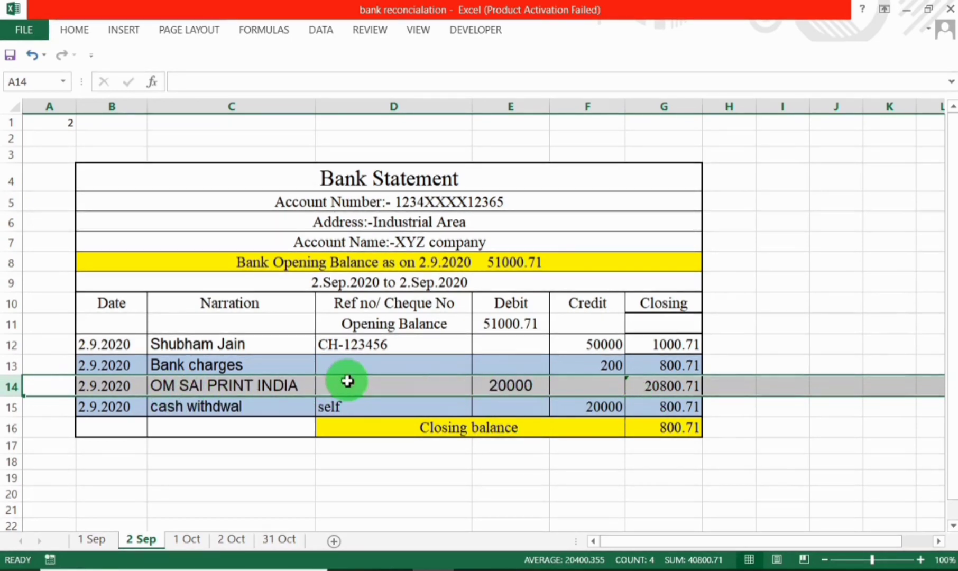
click(23, 345)
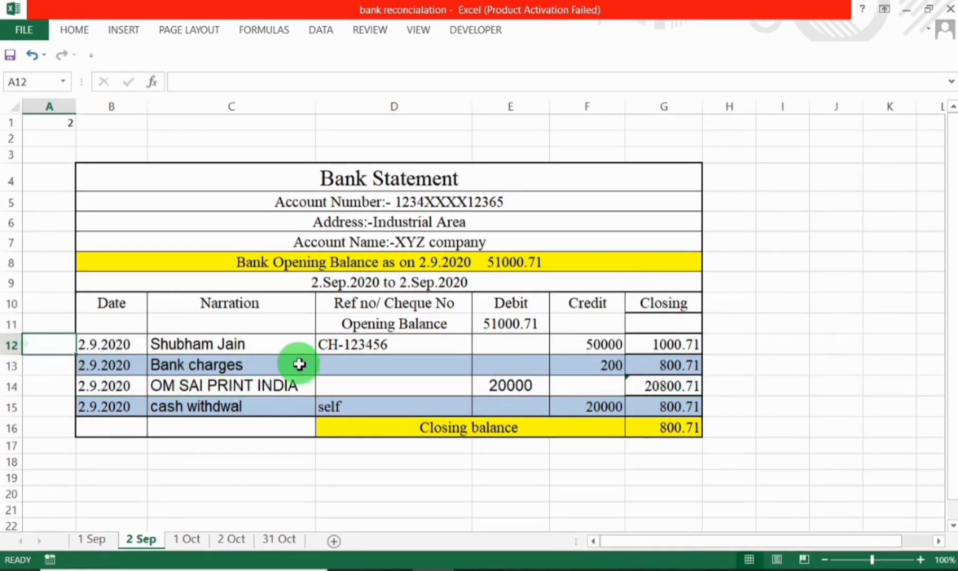
click(13, 344)
key(alt+Tab)
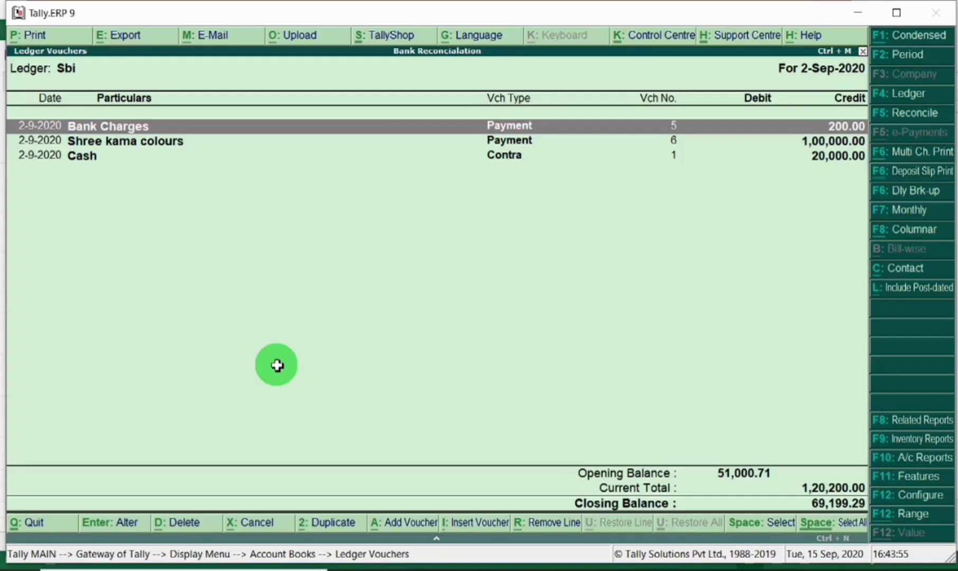
key(Escape)
text(Shu)
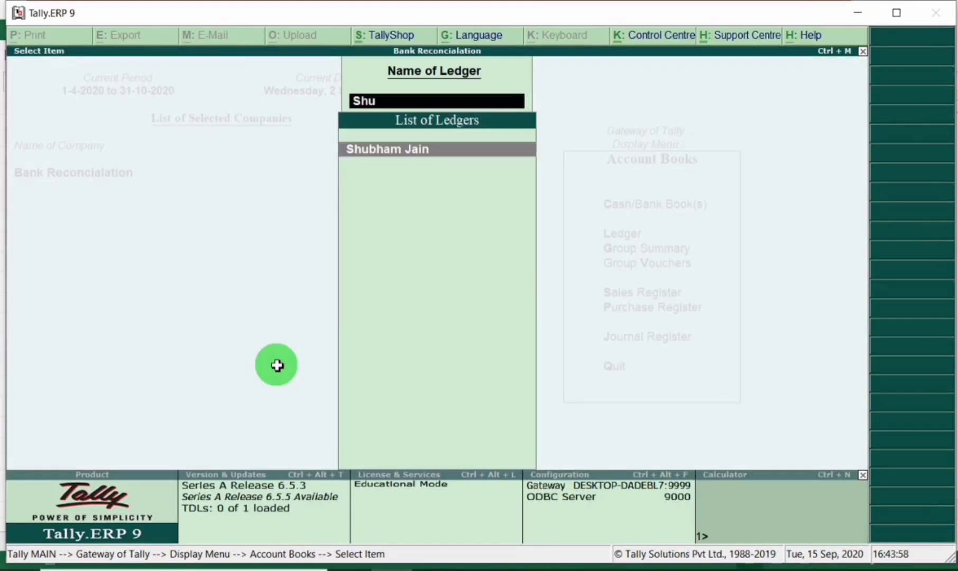
key(Return)
key(F2)
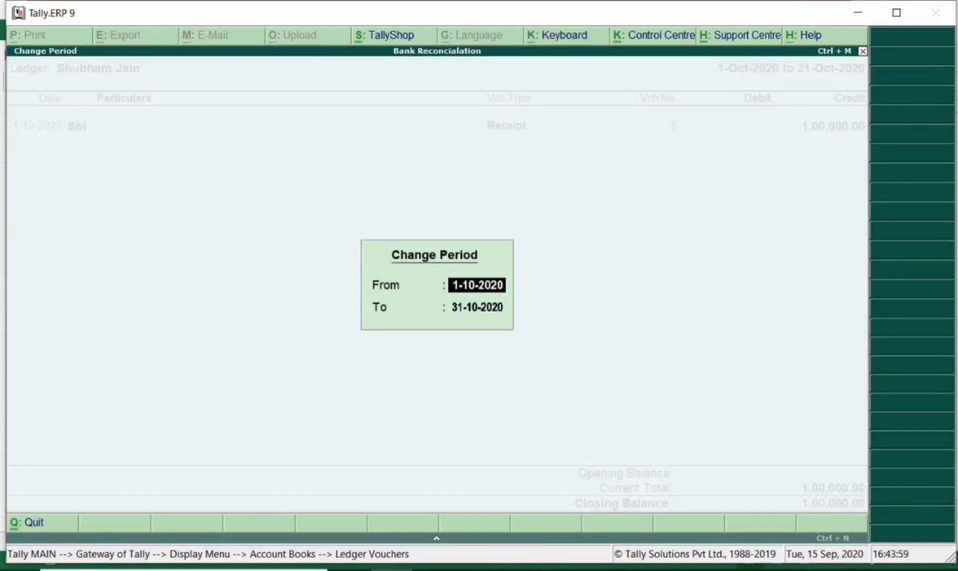
text(2.9)
key(Return)
key(Return)
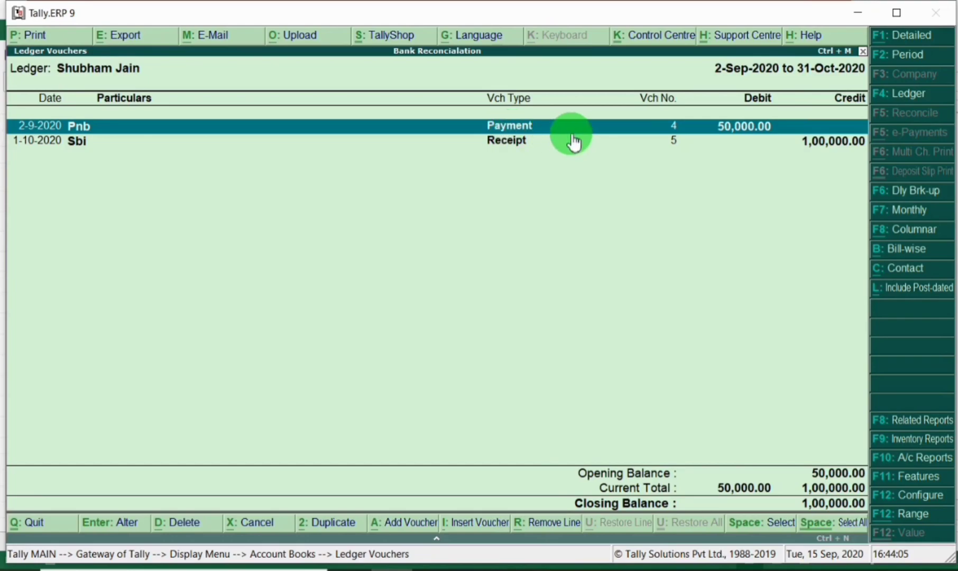
Step: Compare the 2-9-2020 payment of 50,000 with Excel row 12, change its credit account to Sbi with Cheque allocation, and save the voucher
key(alt+Tab)
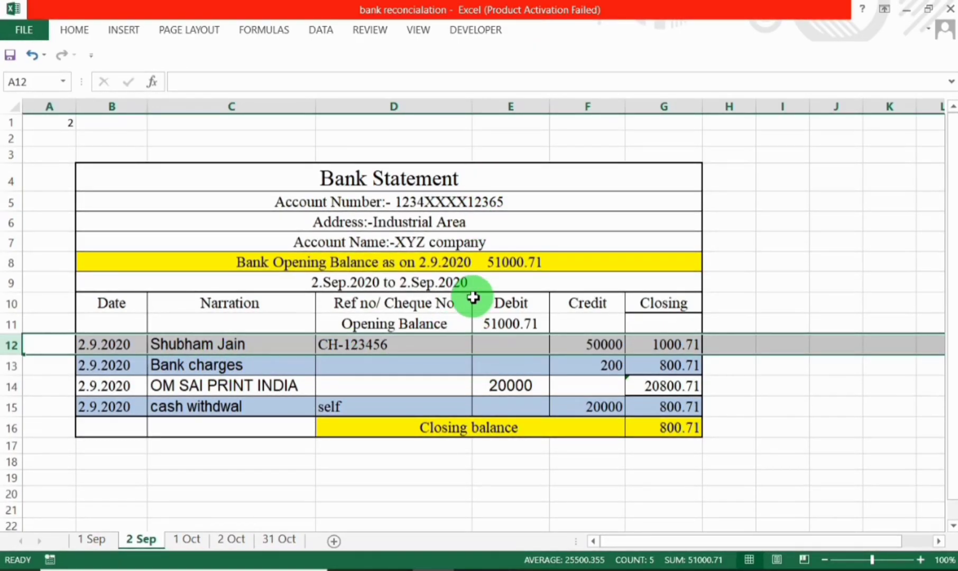
key(alt+Tab)
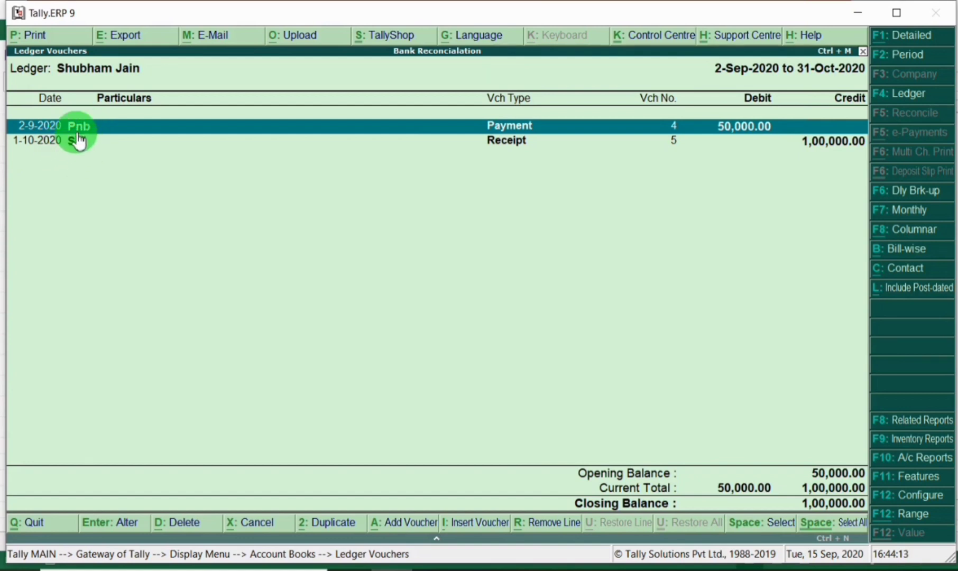
key(Return)
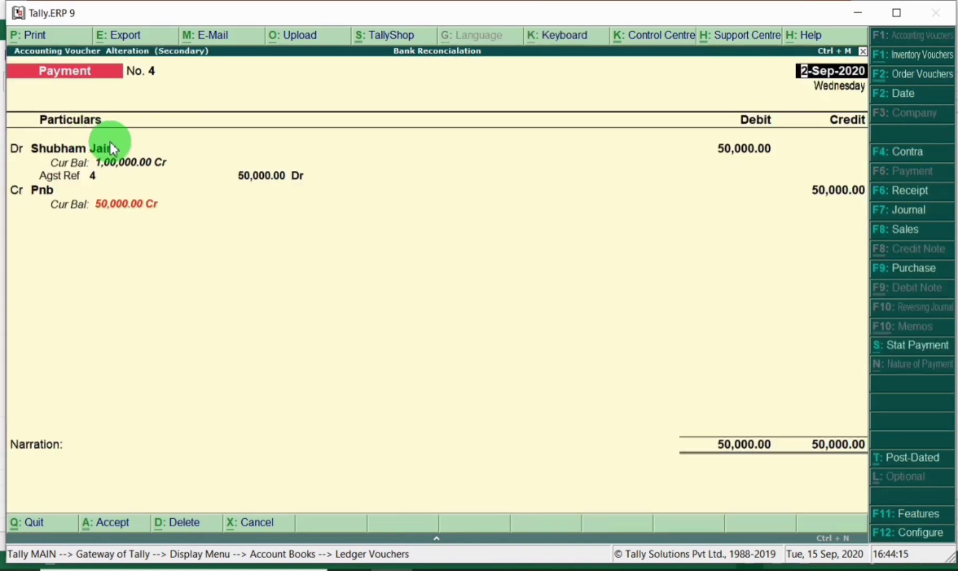
click(44, 194)
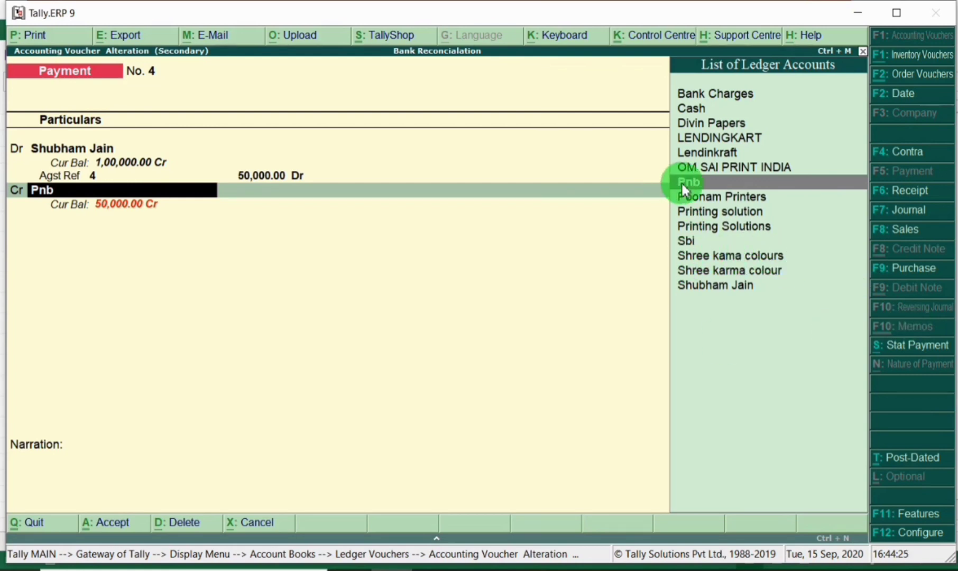
click(687, 241)
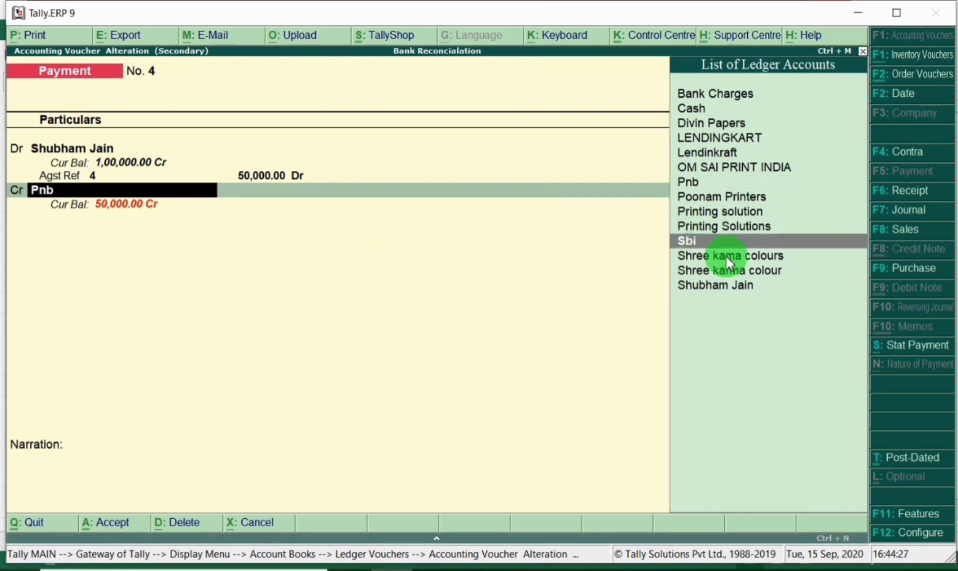
key(Return)
key(Return)
key(Return)
key(Return)
key(Return)
key(Return)
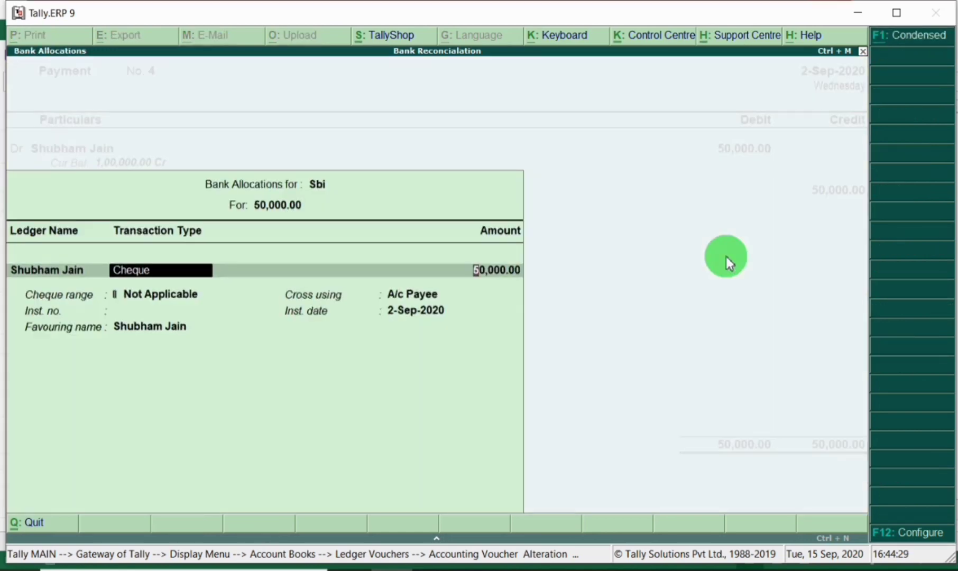
key(Return)
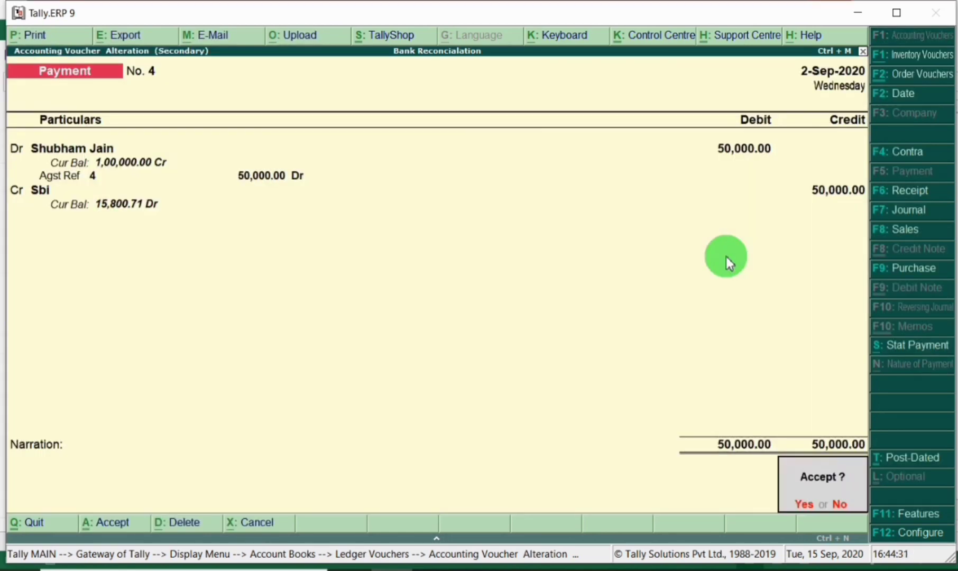
key(Return)
Step: Select the row 14 entry in the Excel statement and display the OM SAI PRINT INDIA ledger in Tally.ERP 9 from 2-9-2020
key(alt+Tab)
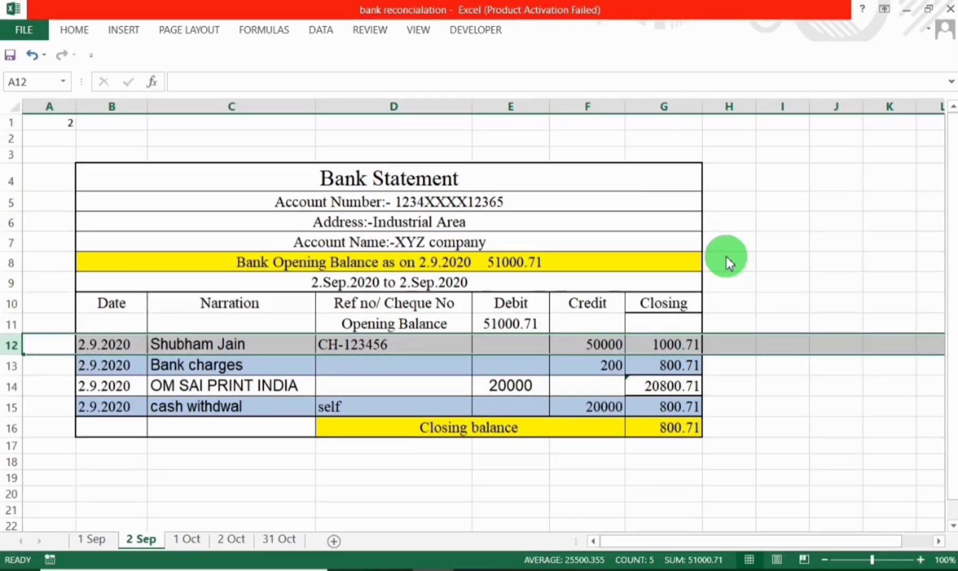
click(12, 386)
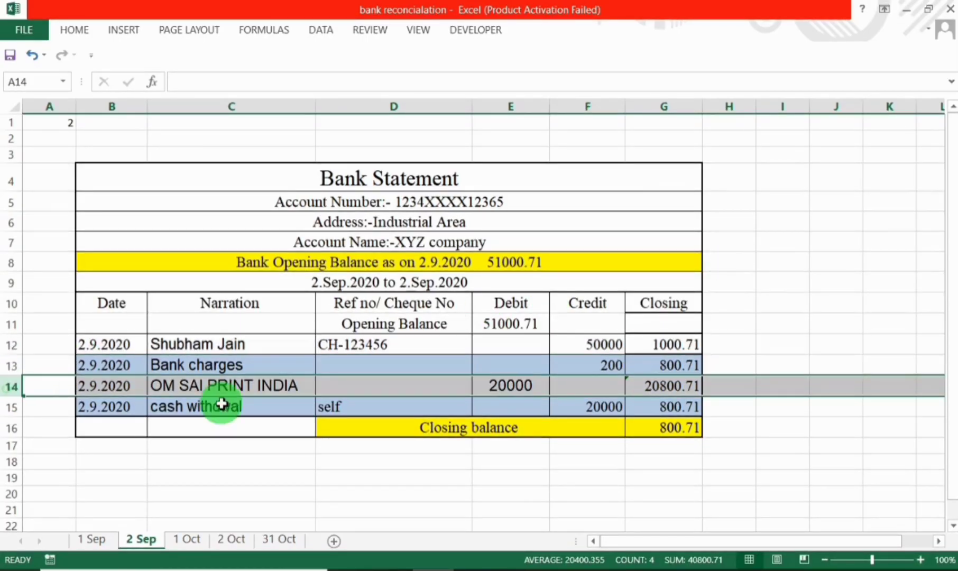
key(alt+Tab)
key(Escape)
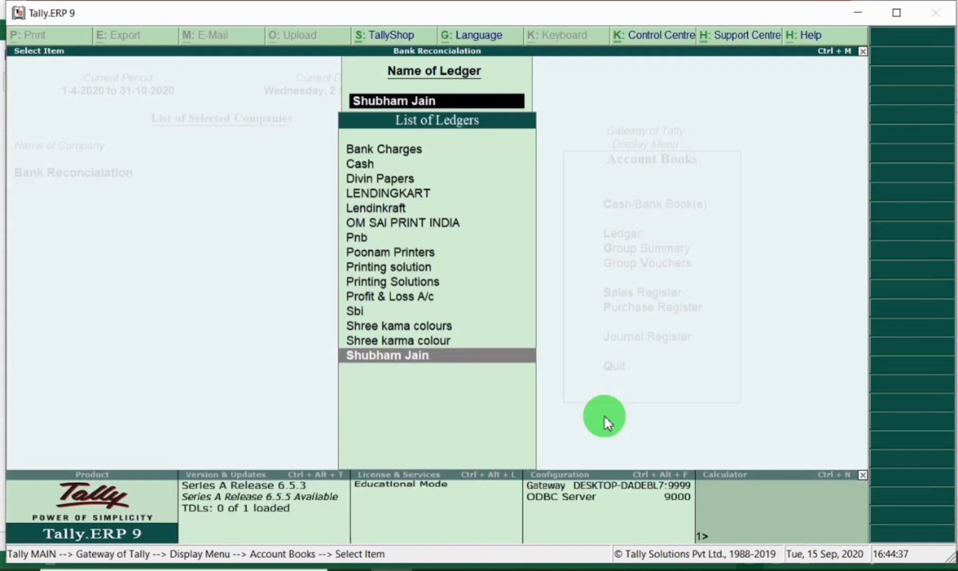
text(Omsa)
key(Return)
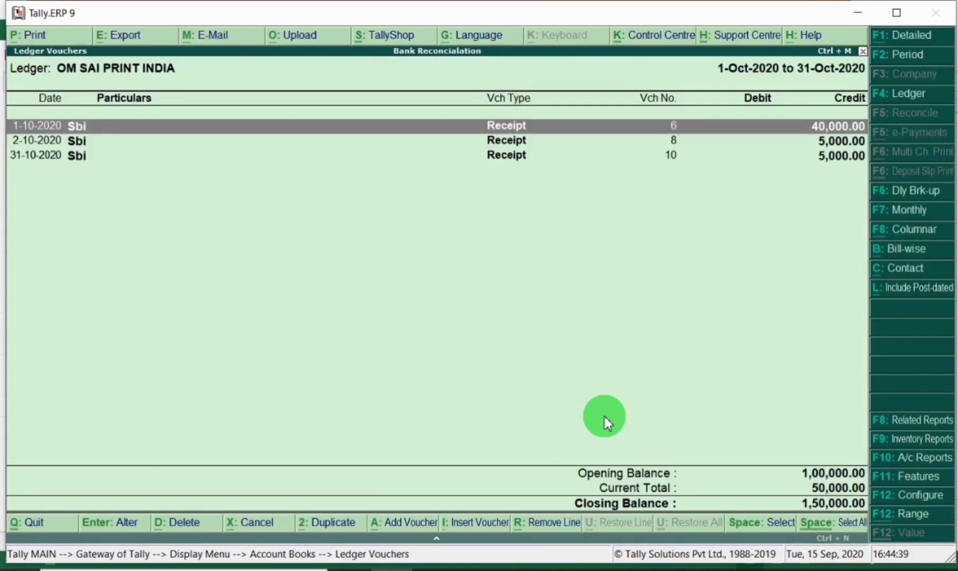
key(F2)
text(2.9)
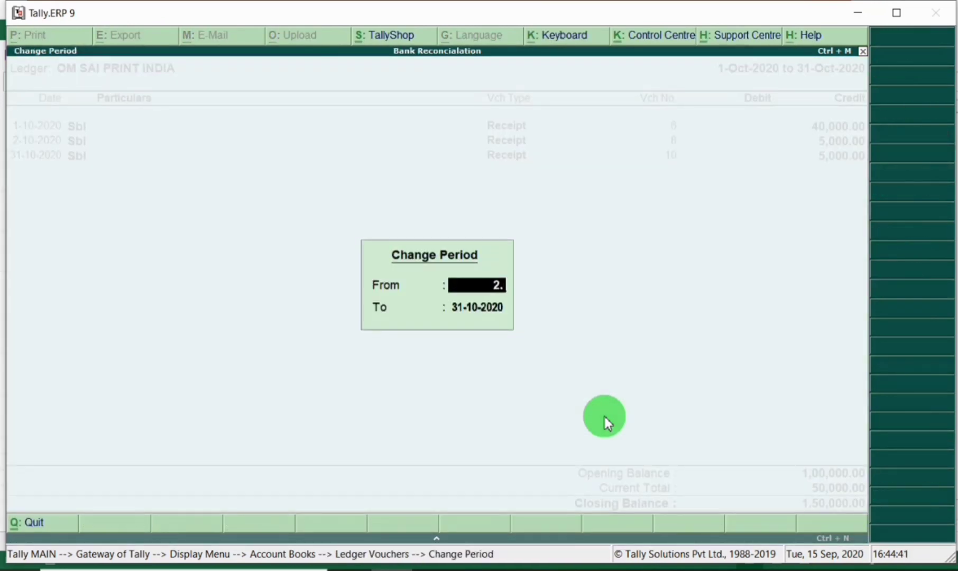
key(Return)
key(Return)
Step: Compare the OM SAI PRINT INDIA ledger with Excel row 14 and start a new receipt voucher dated 2-9-2020 in Tally.ERP 9
key(alt+Tab)
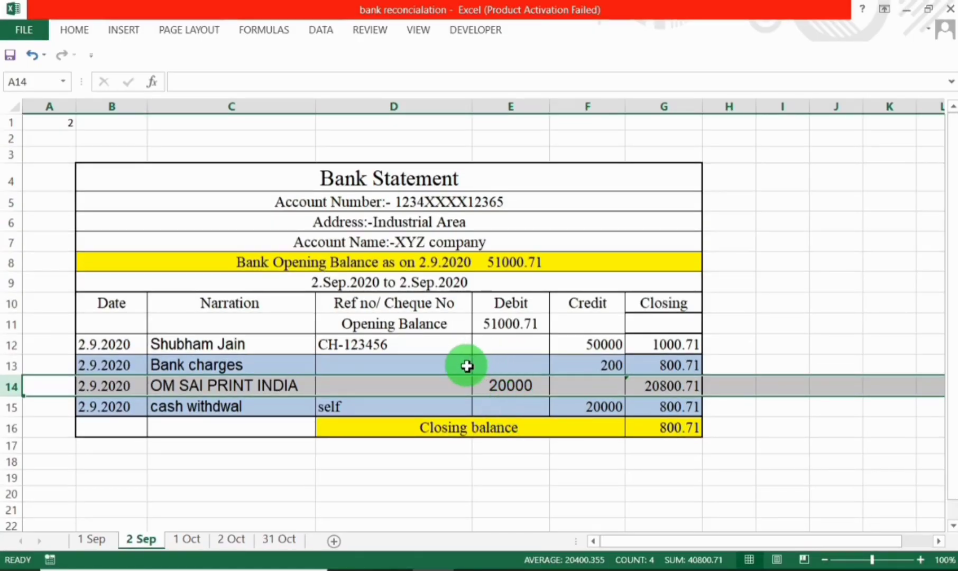
key(alt+Tab)
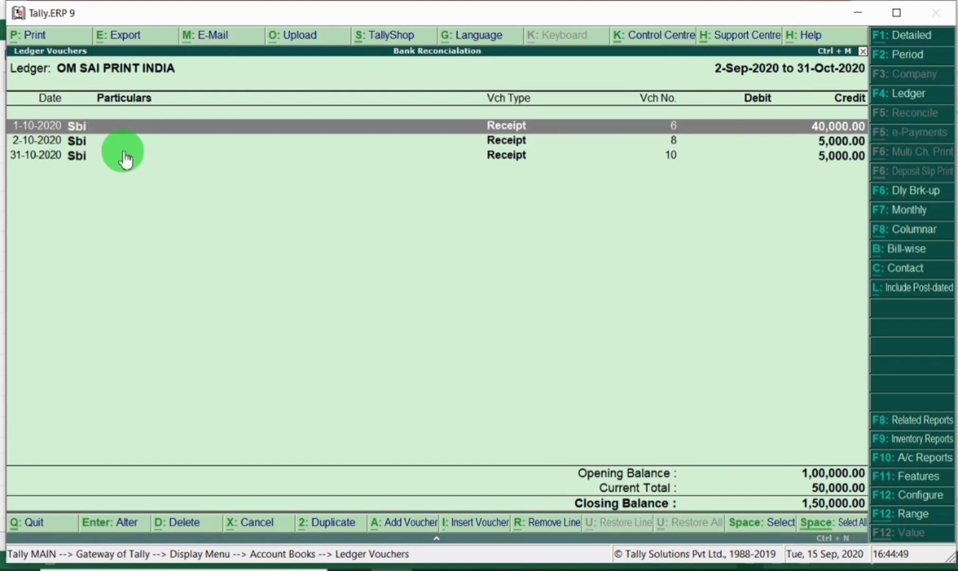
key(alt+Tab)
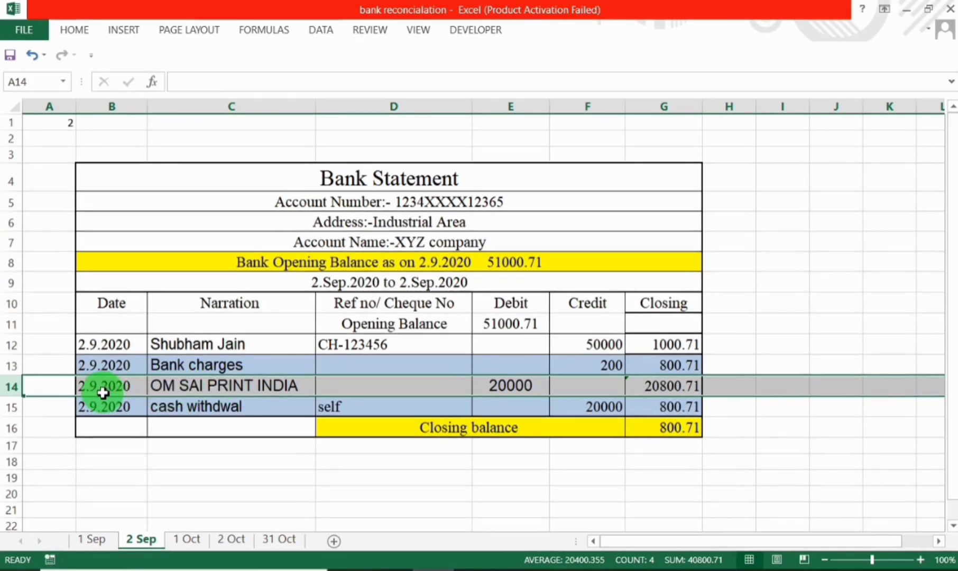
key(alt+Tab)
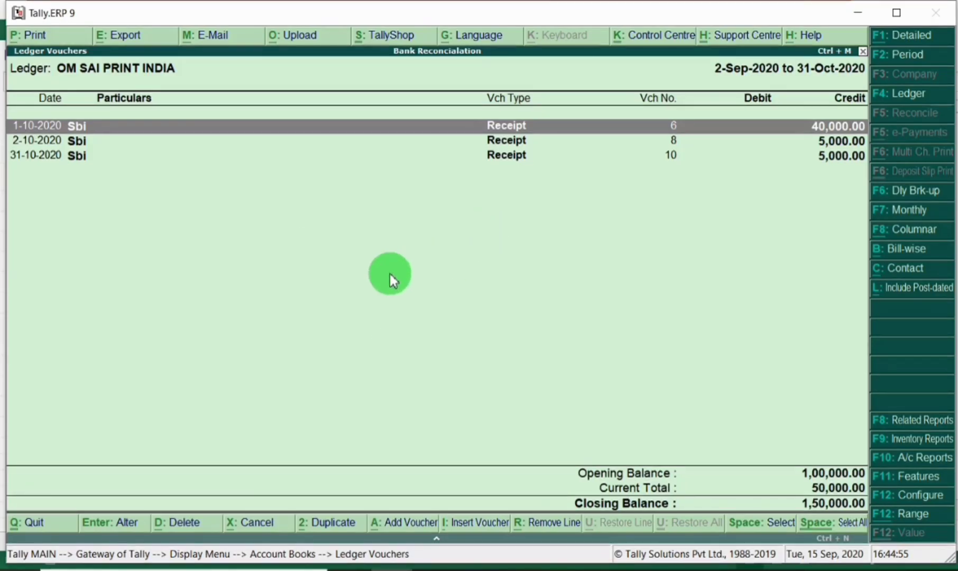
key(Down)
key(Down)
key(alt+a)
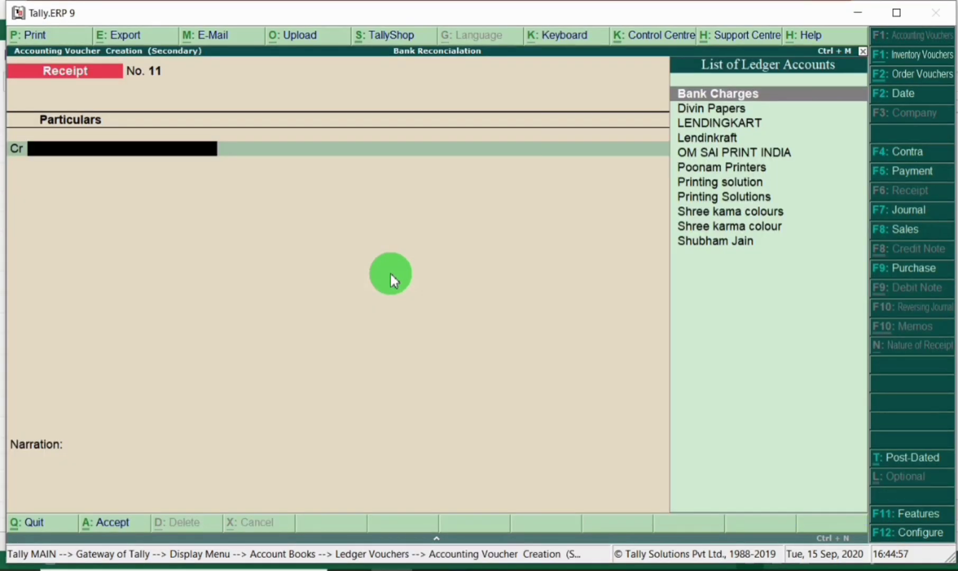
key(alt+Tab)
key(alt+Tab)
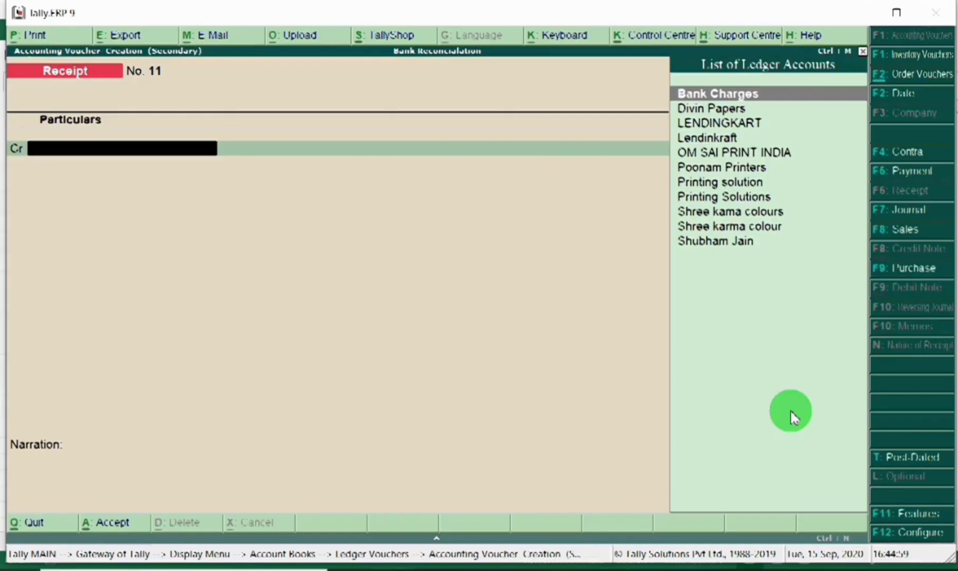
key(F2)
text(2.)
key(Return)
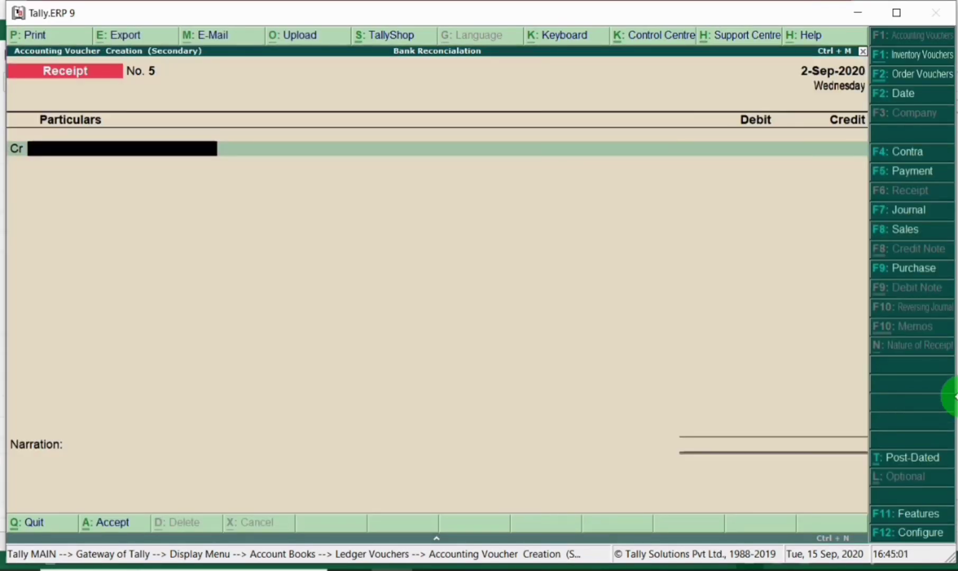
Step: Credit OM SAI PRINT INDIA with the 20,000 shown in Excel row 14, allocated to New Ref 5
text(Omsa)
key(Return)
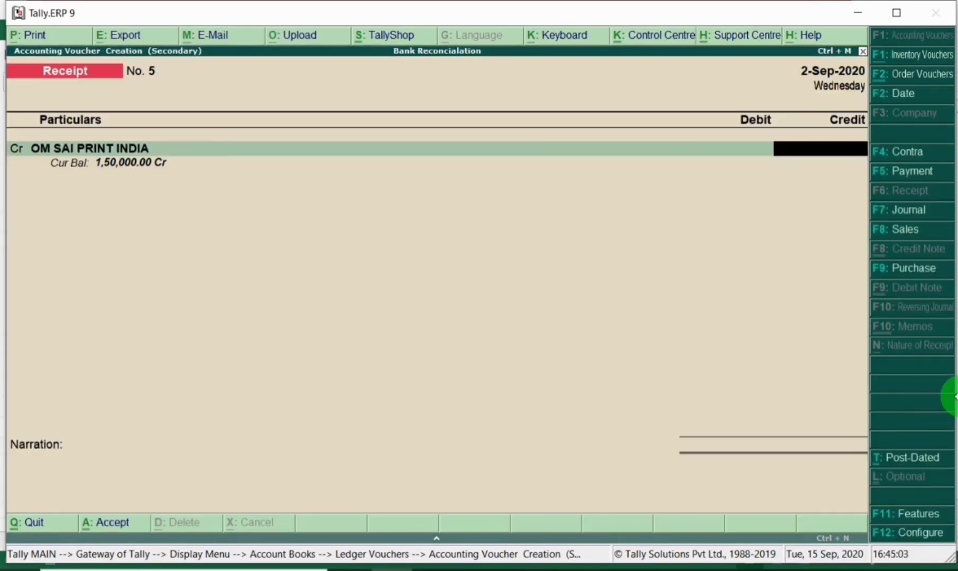
key(alt+Tab)
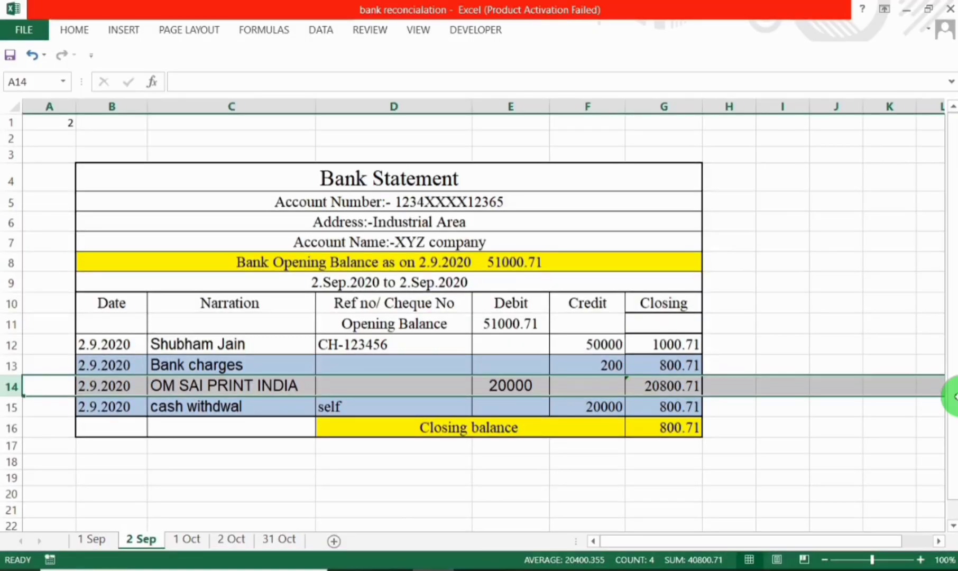
key(alt+Tab)
text(2)
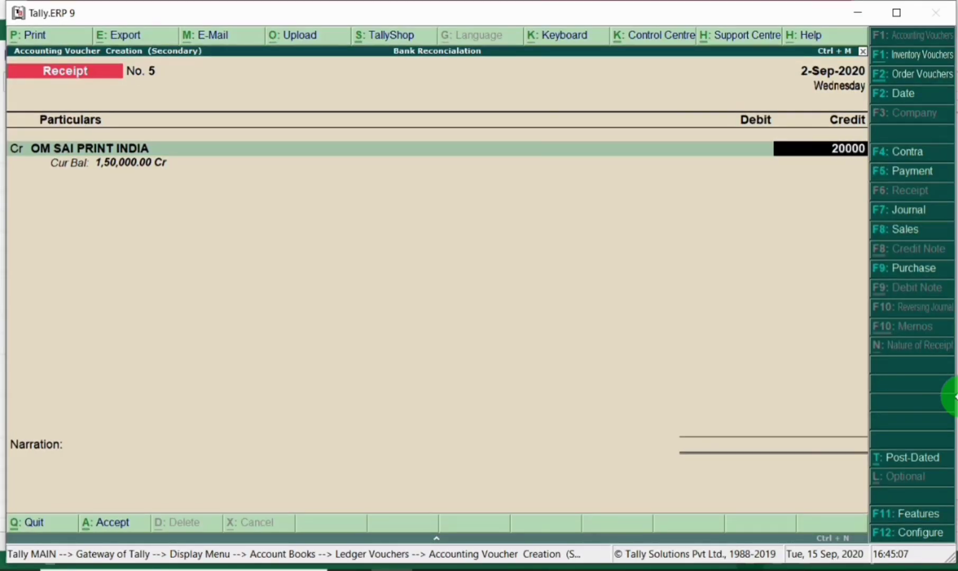
text(0,000)
key(Return)
key(Down)
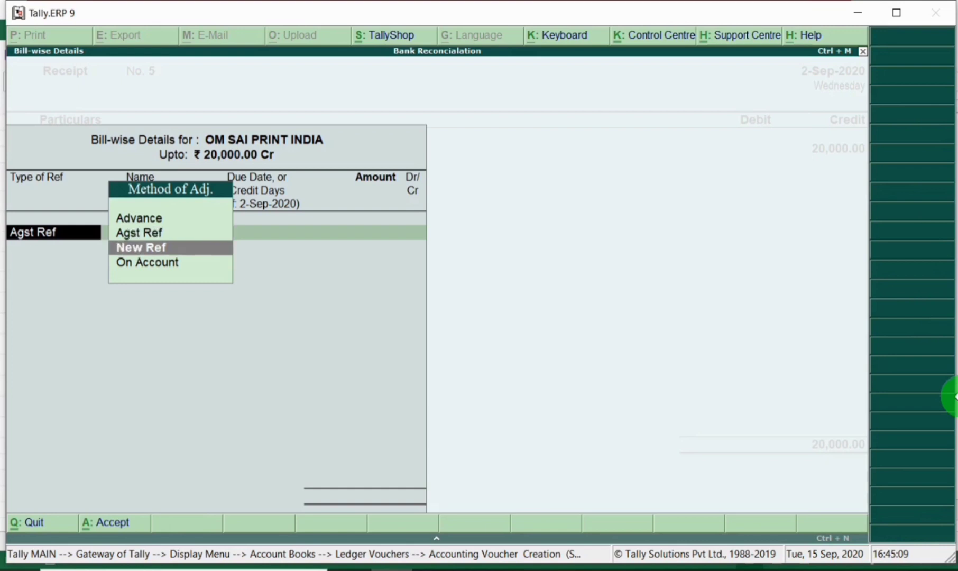
key(Return)
key(Return)
key(Return)
key(Return)
key(Return)
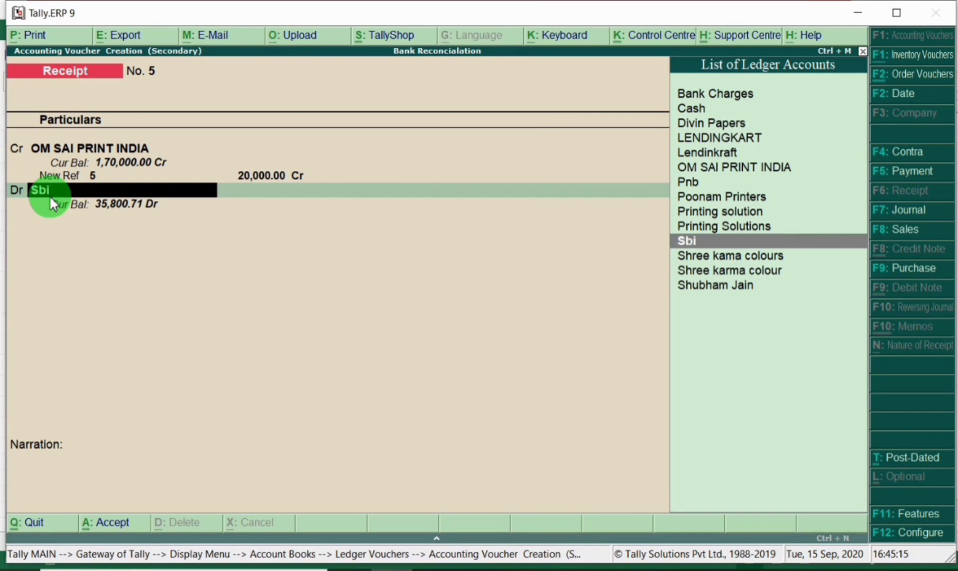
Step: Debit the receipt's 20,000 to Sbi with the Cheque/DD transaction type and save the voucher
key(Return)
key(Return)
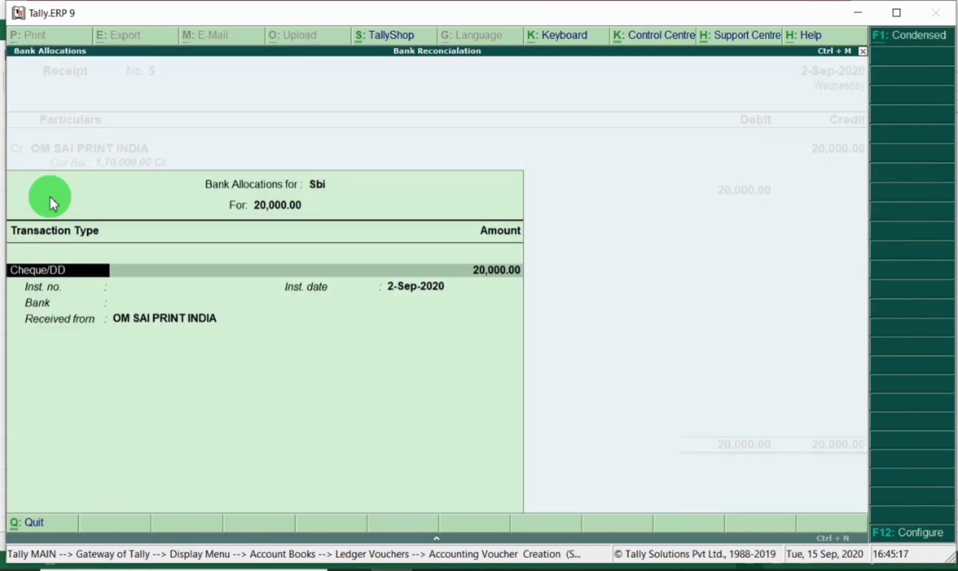
key(Return)
key(Return)
key(Return)
key(Return)
key(Return)
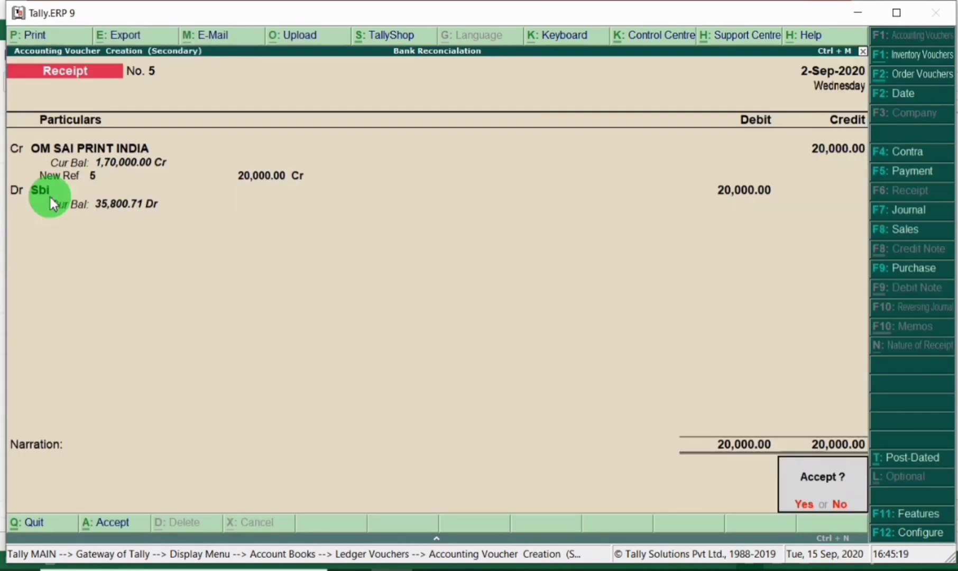
key(Return)
Step: Leave the OM SAI PRINT INDIA ledger, display the Sbi ledger vouchers and open their bank reconciliation
key(Escape)
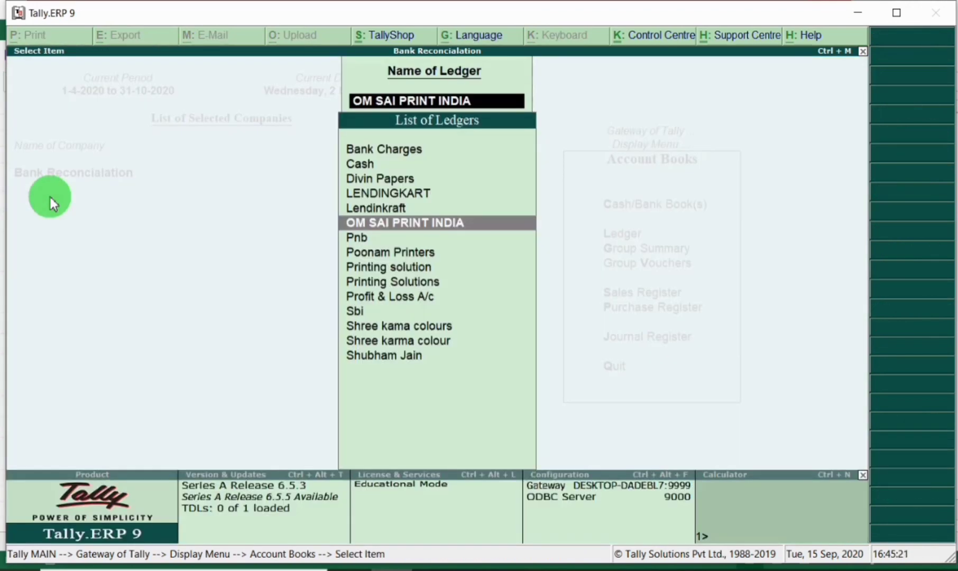
key(Escape)
text(Sbi)
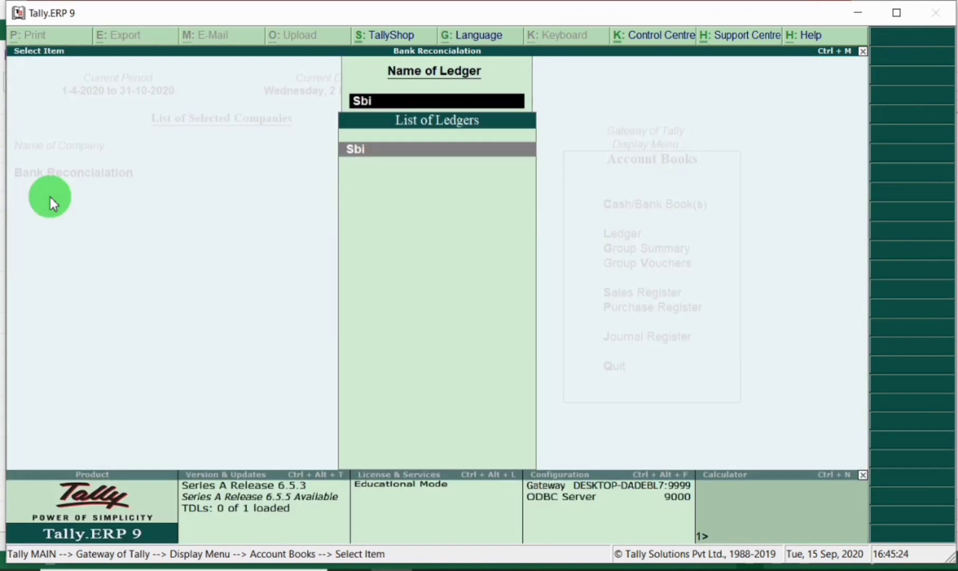
key(Return)
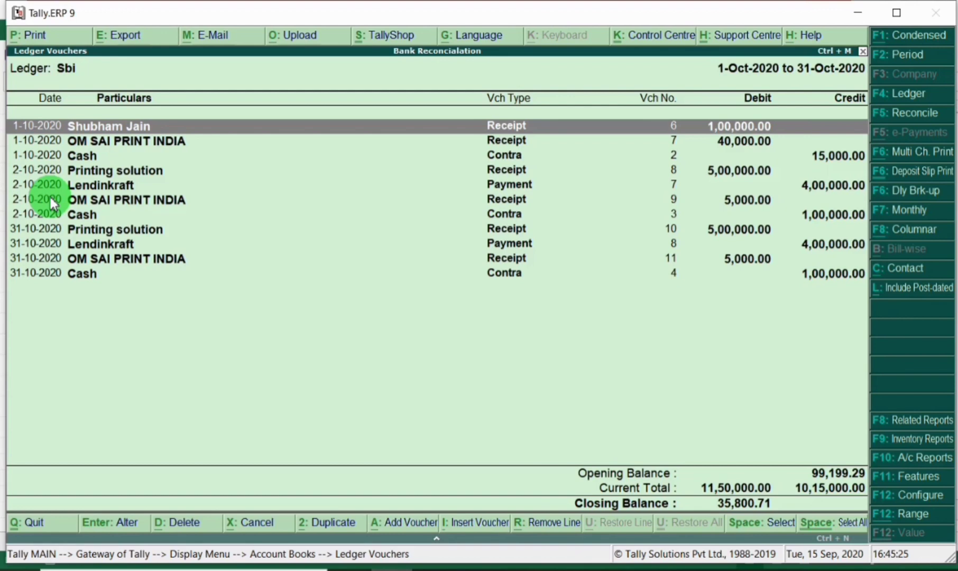
click(909, 112)
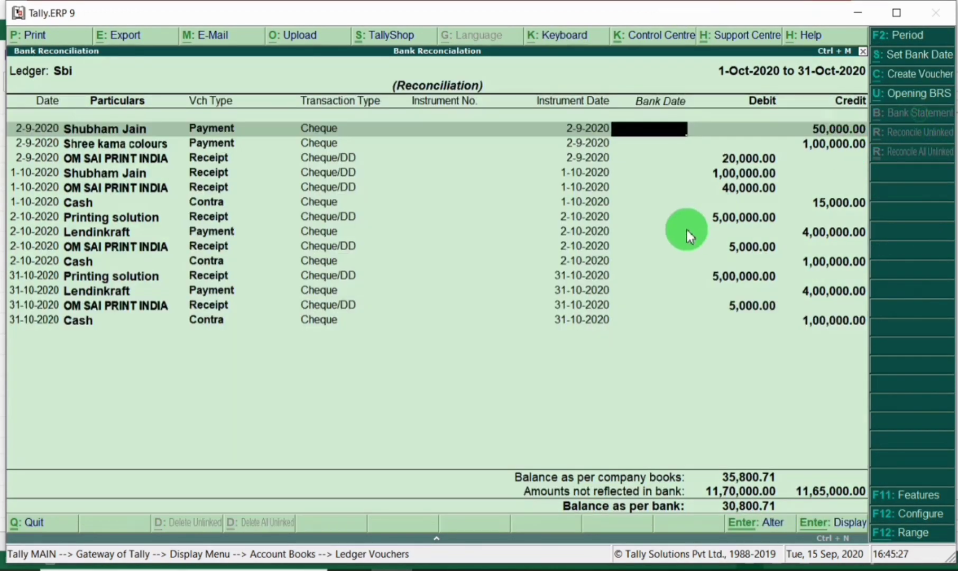
Step: Set the Sbi reconciliation period to run from 2-9-2020 to 2-9-2020
key(F2)
text(2-9)
key(Return)
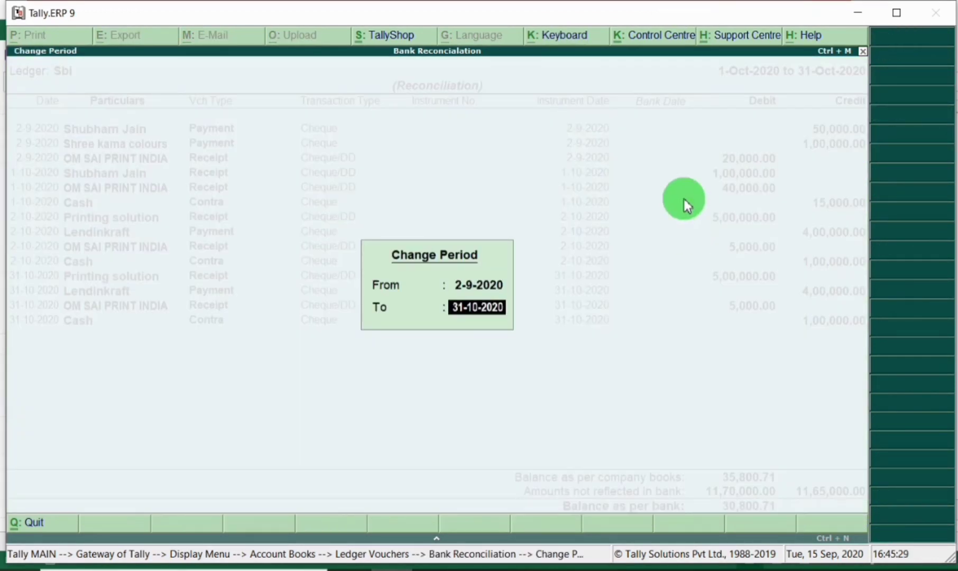
key(BackSpace)
text(2.9)
key(Return)
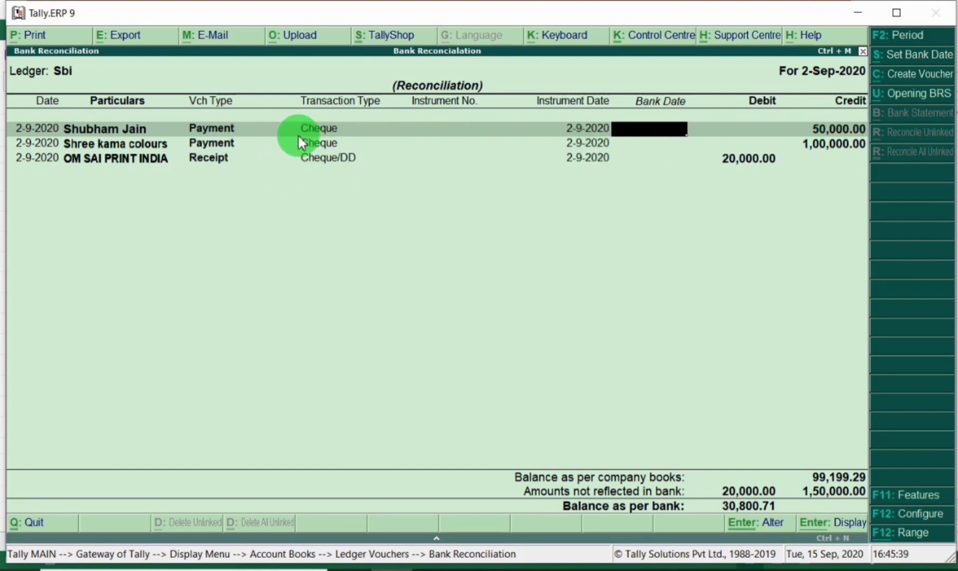
Step: Shade B12:G12 blue in the Excel 2 Sep statement and enter bank date 2-9-2020 for the matching 50,000 payment in Tally.ERP 9
key(alt+Tab)
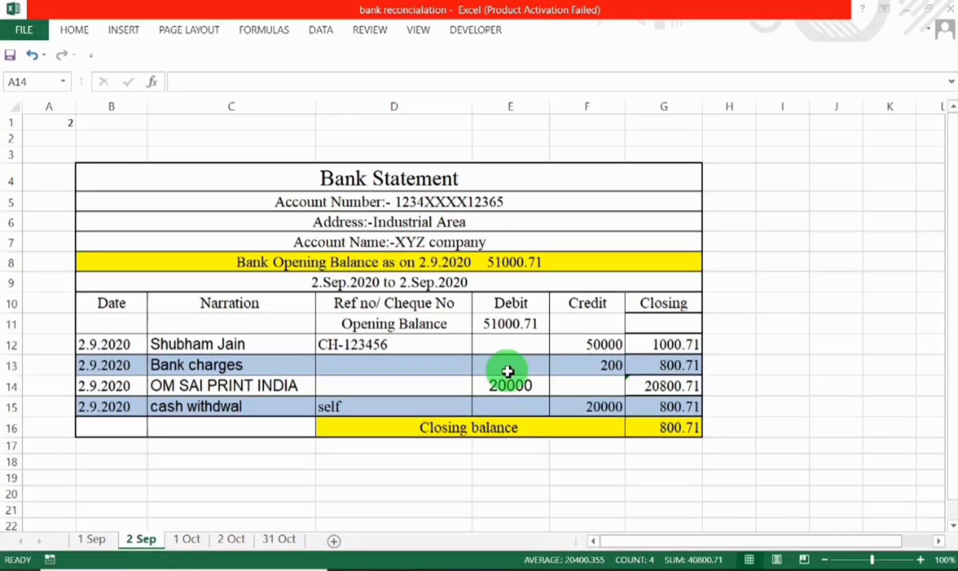
drag(125, 344, 657, 348)
right_click(434, 342)
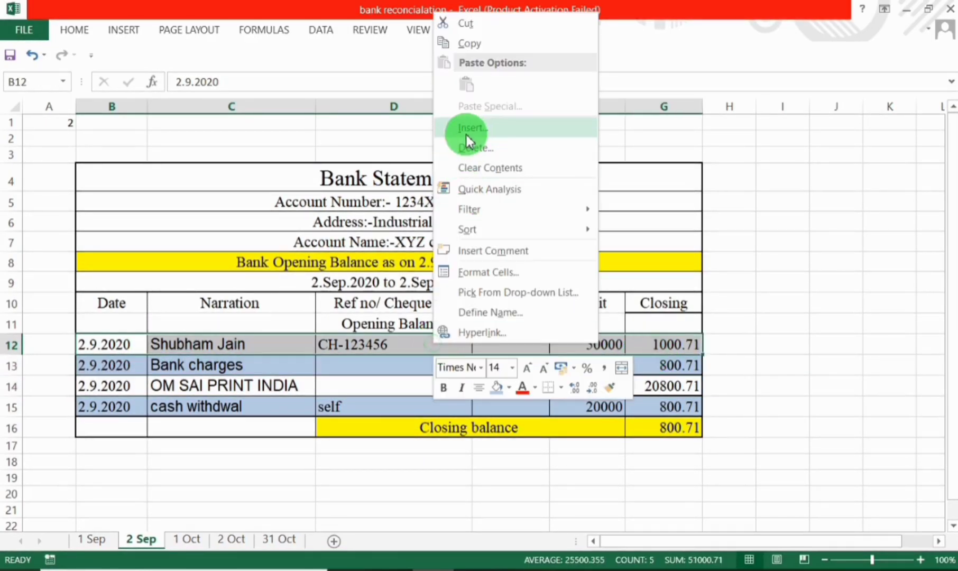
click(494, 391)
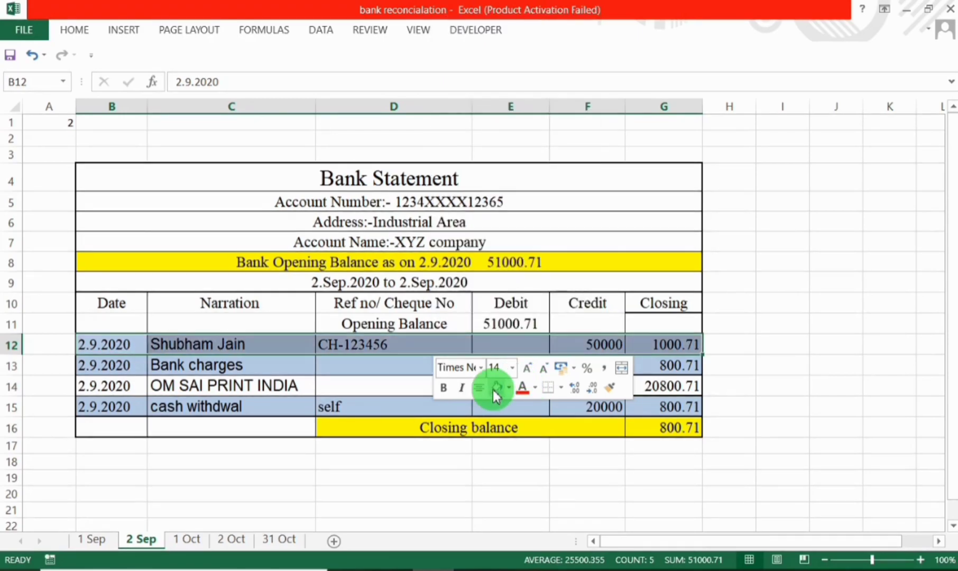
key(alt+Tab)
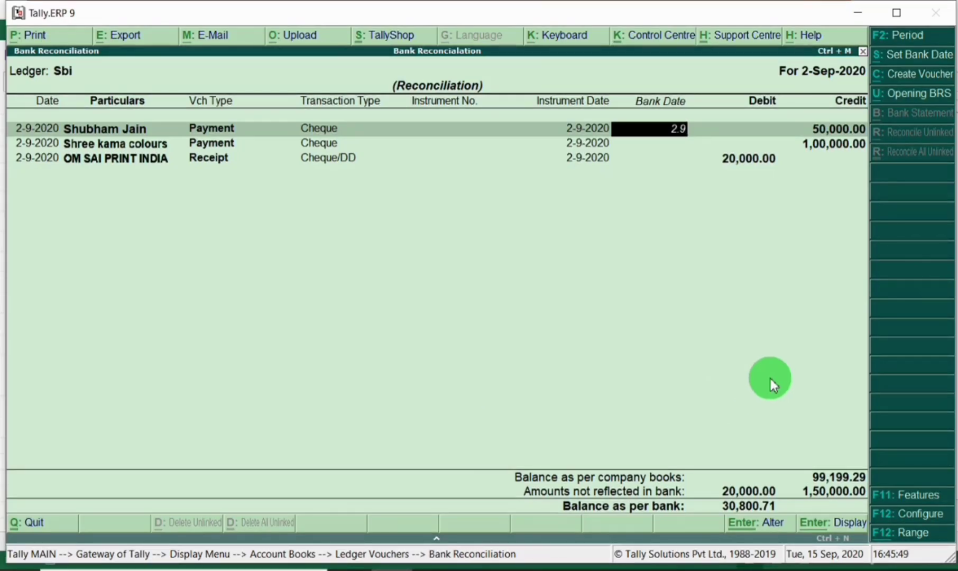
key(Return)
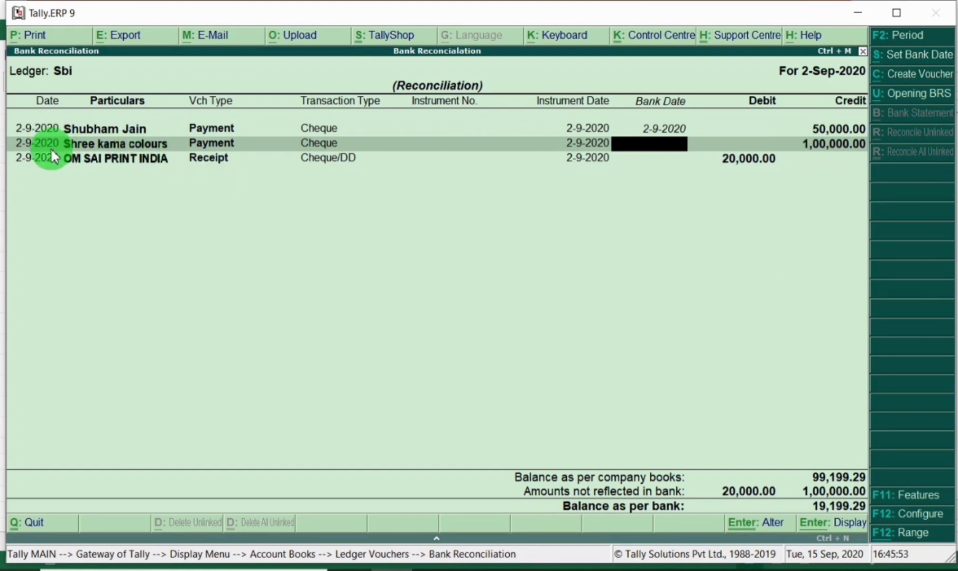
Step: Check Excel for the Shree kama colours payment, skip its bank date in Tally.ERP 9, and shade the OM SAI PRINT INDIA entry B14:G14 blue in Excel
key(alt+Tab)
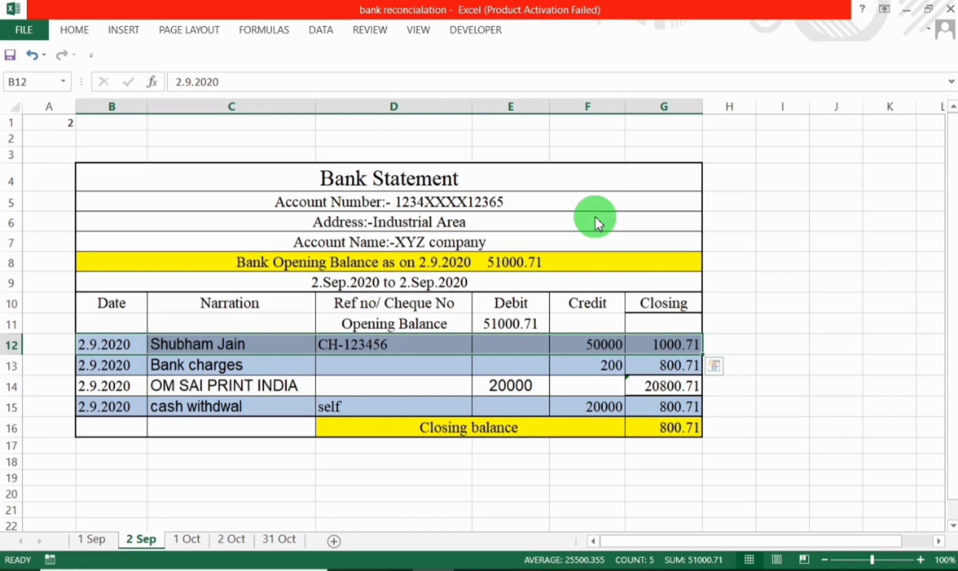
key(alt+Tab)
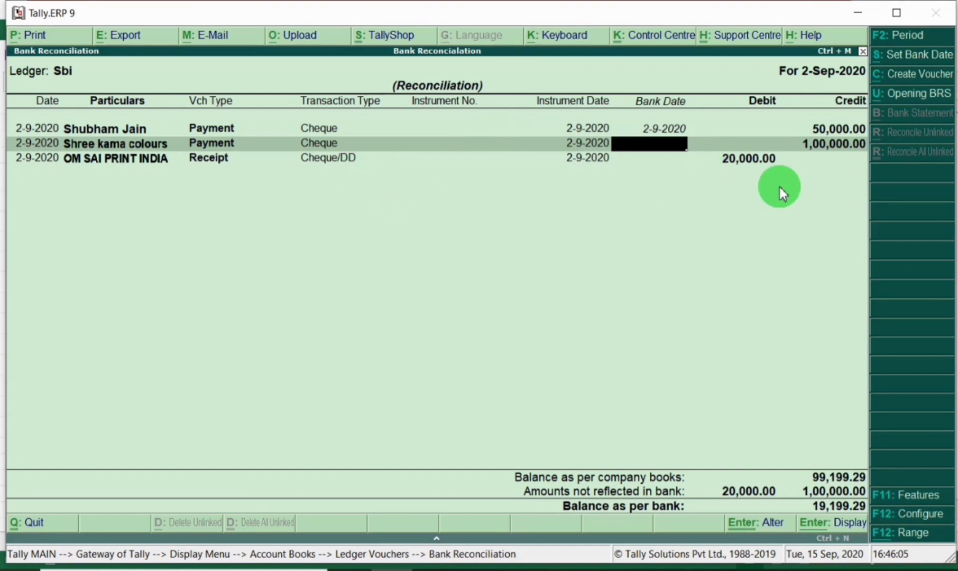
key(Down)
key(alt+Tab)
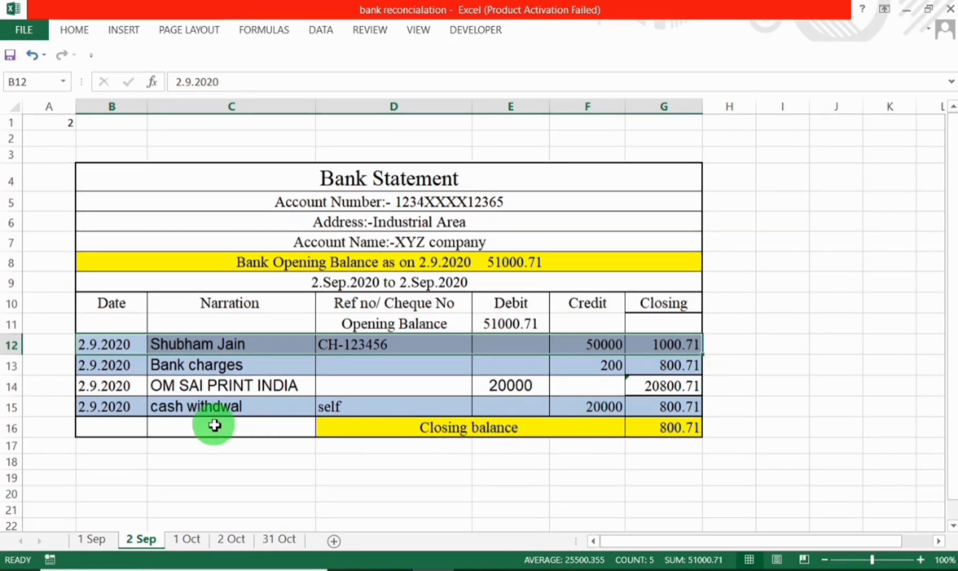
drag(133, 391, 633, 386)
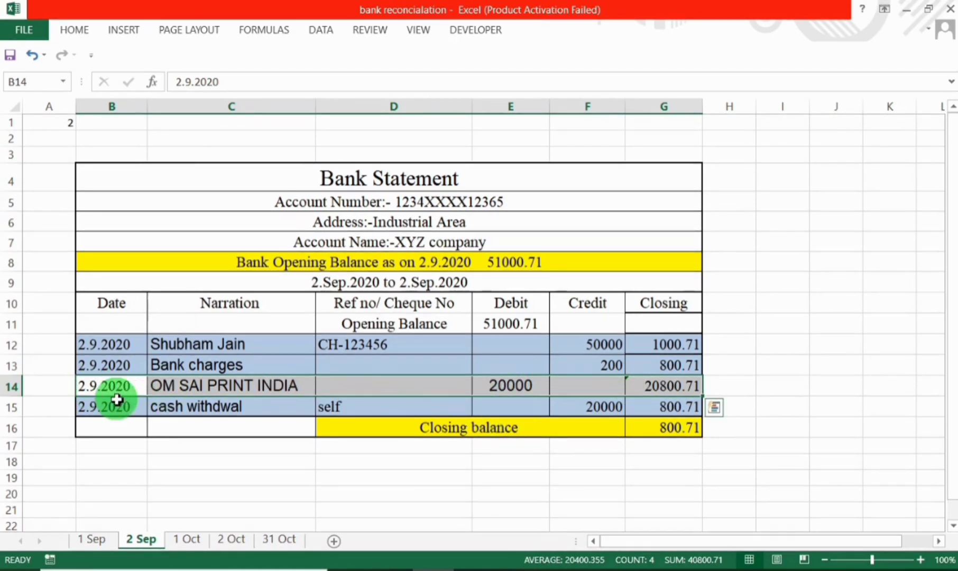
right_click(163, 389)
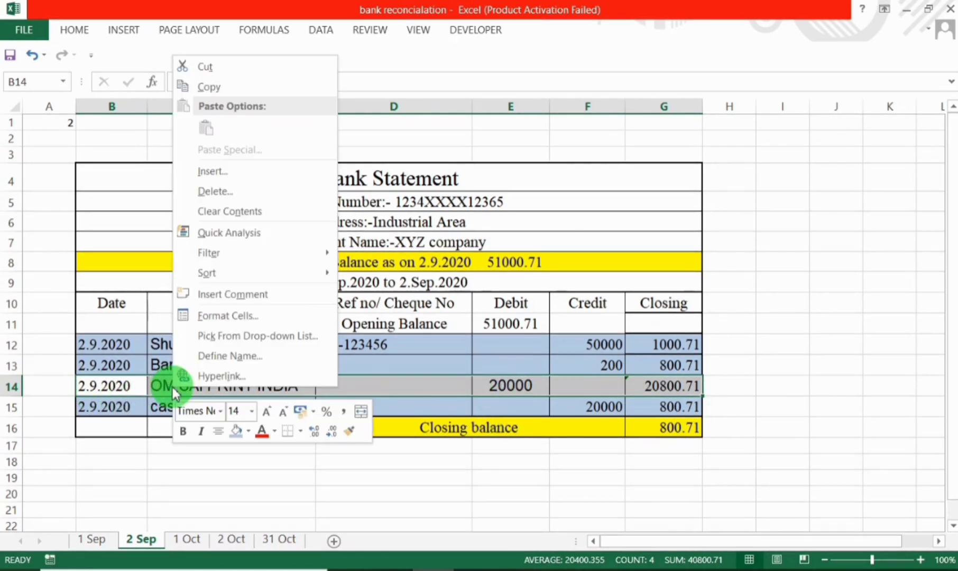
click(236, 431)
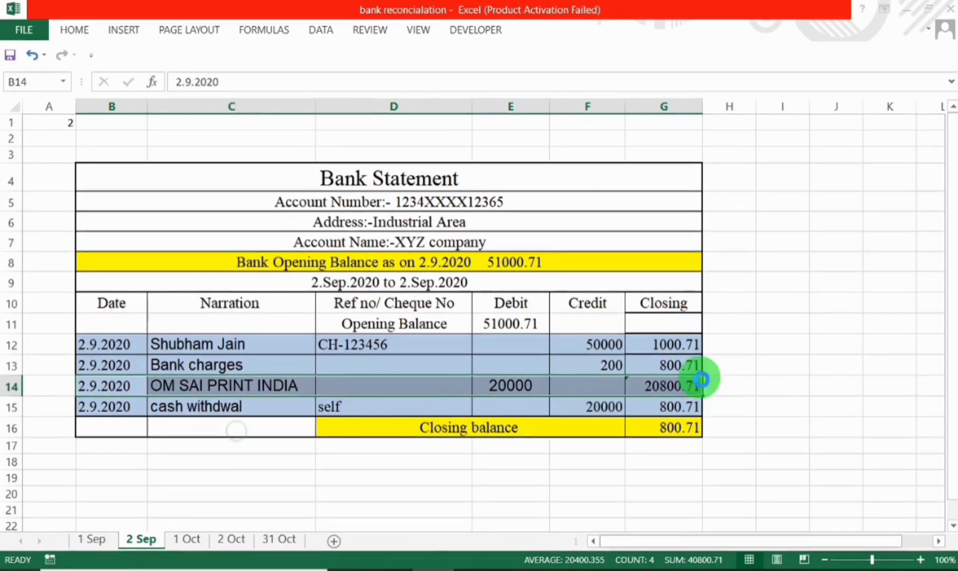
Step: Enter bank date 2-9-2020 for the 20,000 OM SAI PRINT INDIA receipt in Tally.ERP 9 and save the reconciliation
key(alt+Tab)
text(2-9)
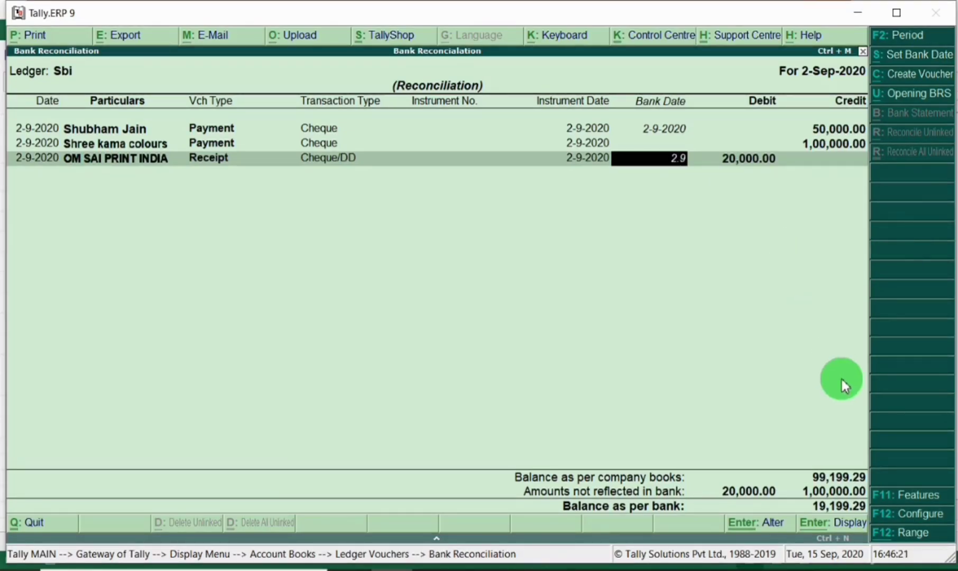
key(Return)
key(Return)
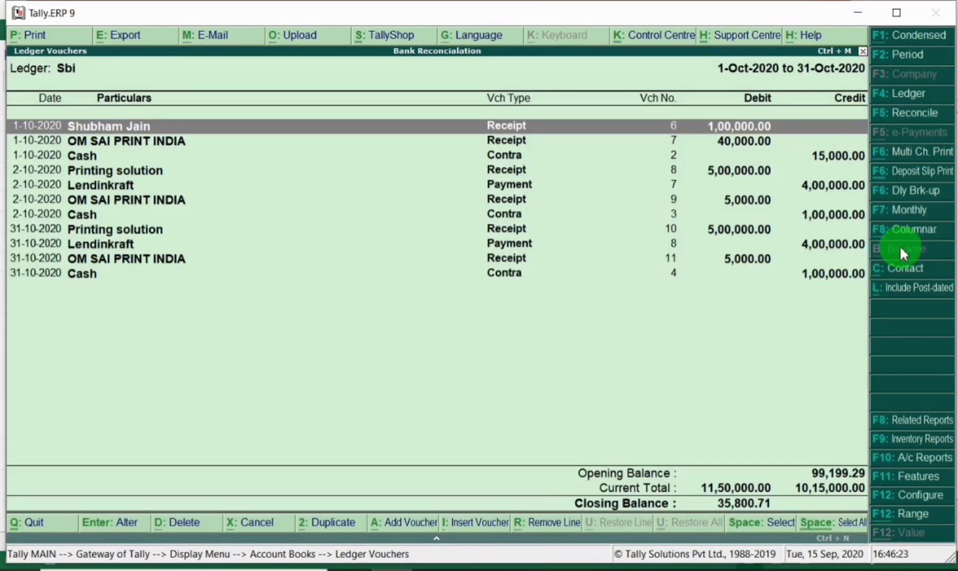
Step: Reopen the Sbi bank reconciliation and limit its period to 2-9-2020 to check the remaining entries and bank balance
click(911, 120)
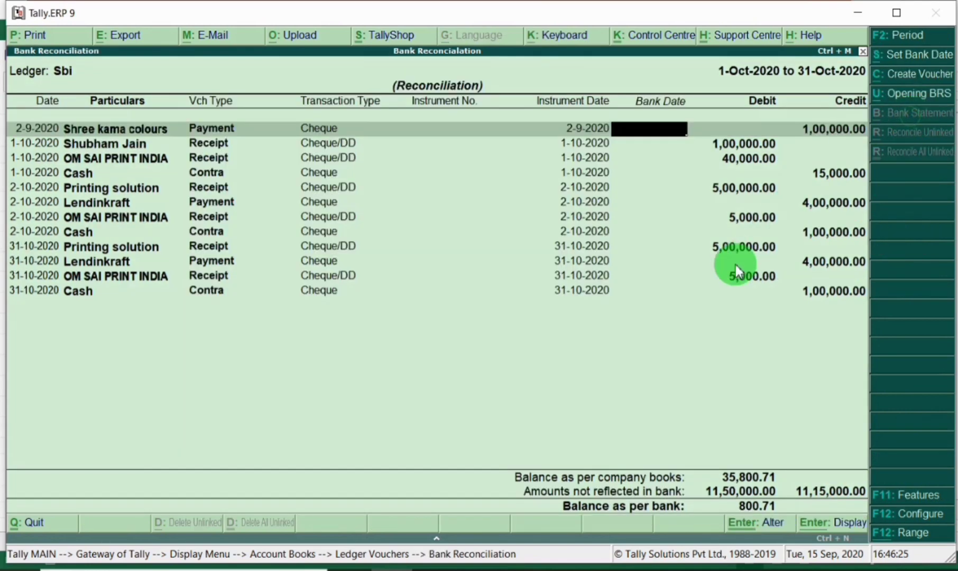
key(F2)
text(2.)
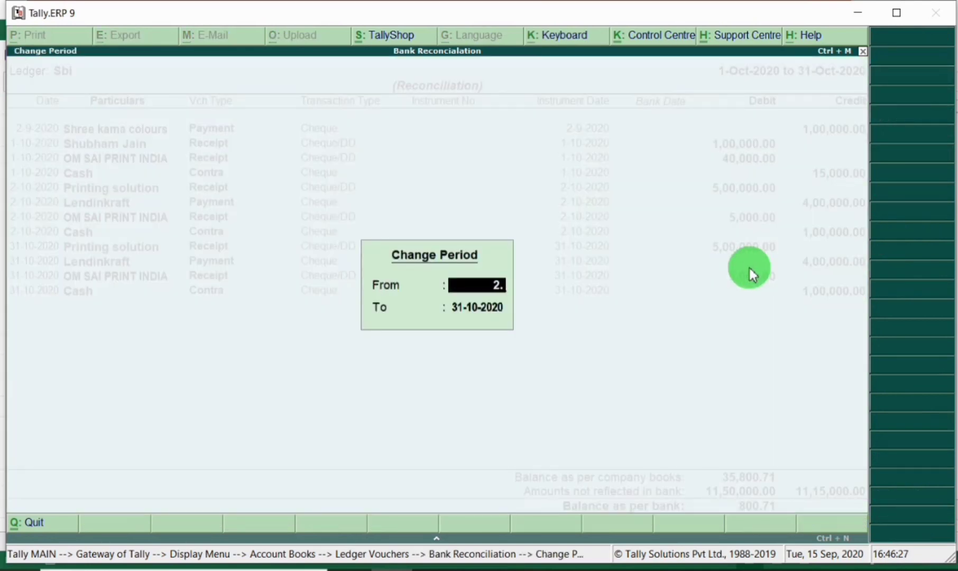
text(9)
key(Return)
text(2.9)
key(Return)
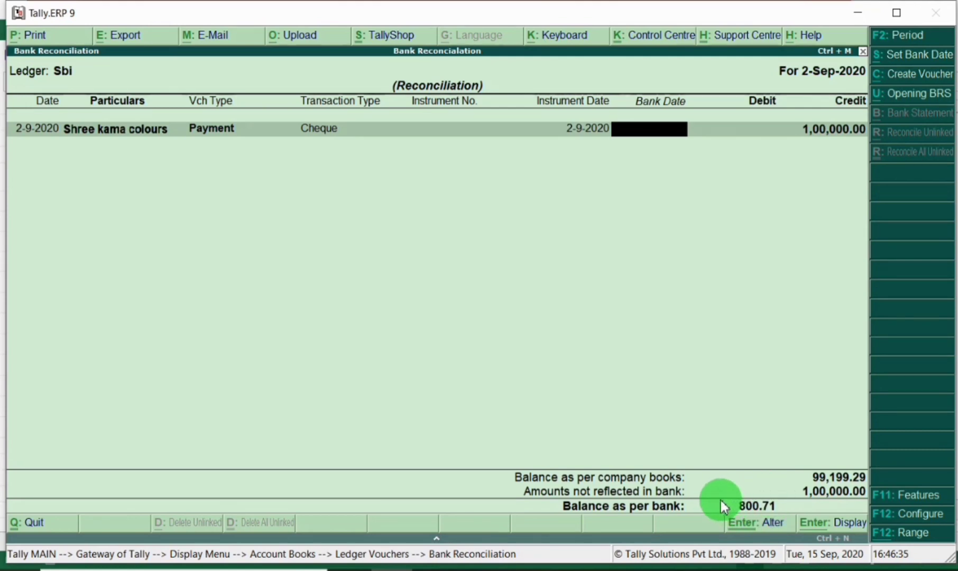
Step: Compare rows 12 to 14 and the closing balance of the Excel 2 Sep statement with the Tally.ERP 9 reconciliation, and close the reconciliation
click(432, 570)
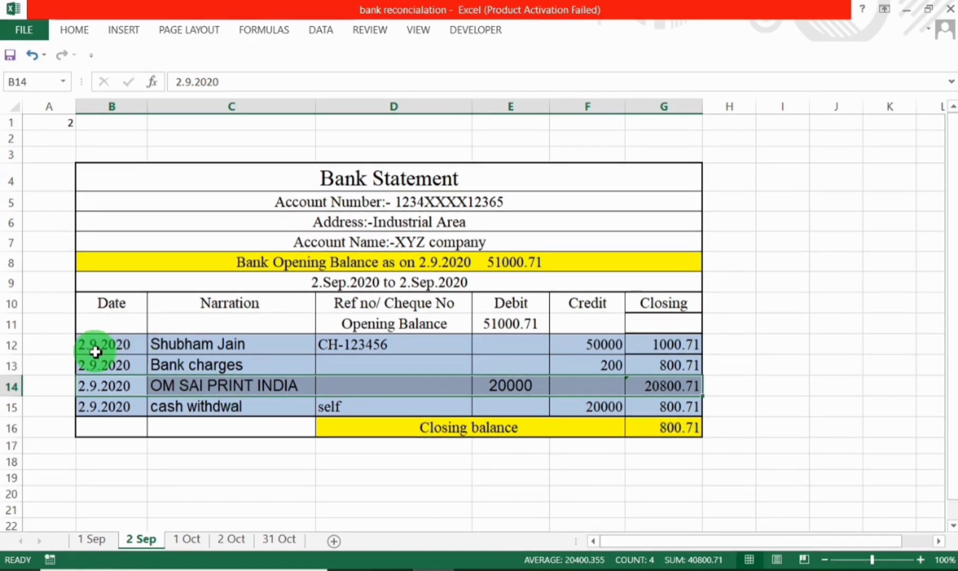
drag(98, 347, 666, 343)
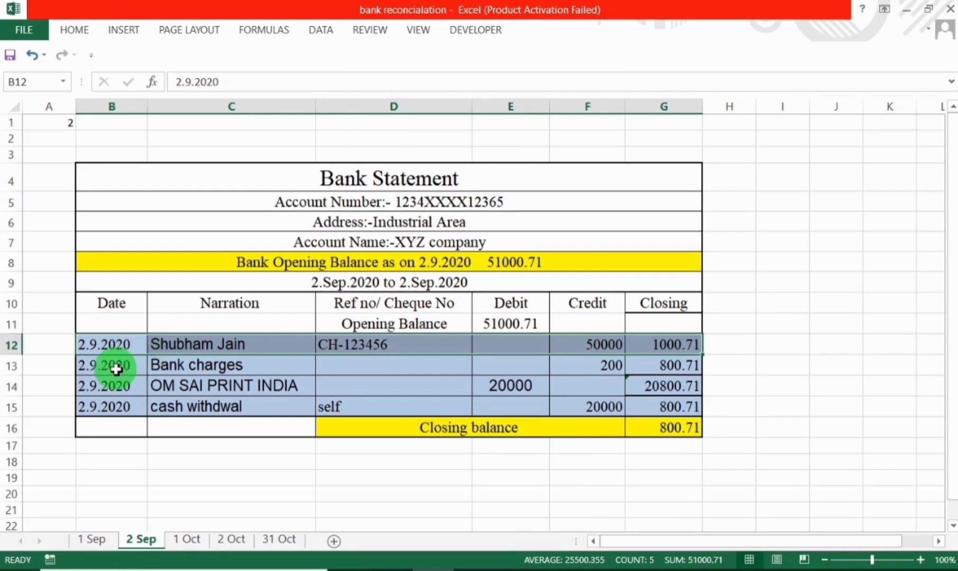
drag(132, 370, 662, 368)
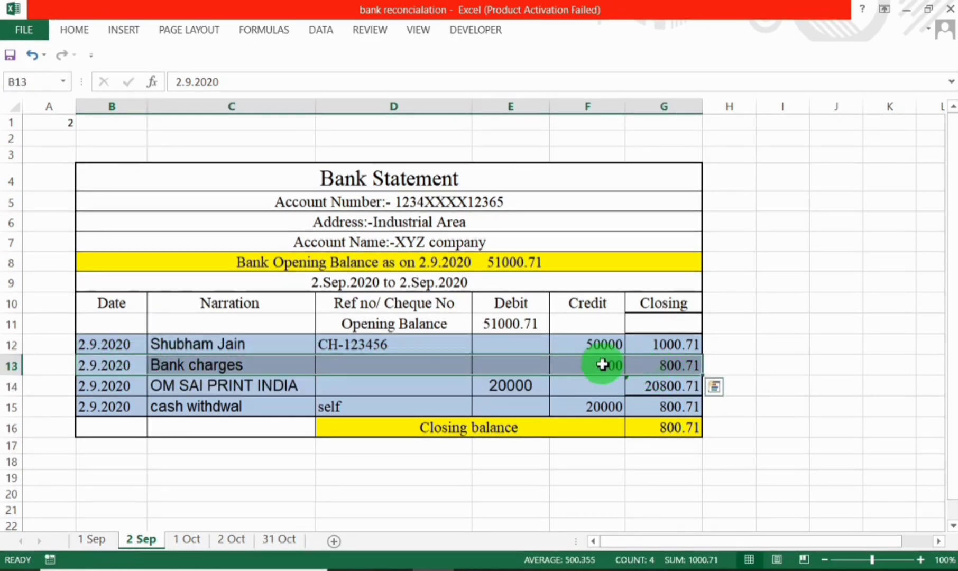
drag(89, 390, 642, 385)
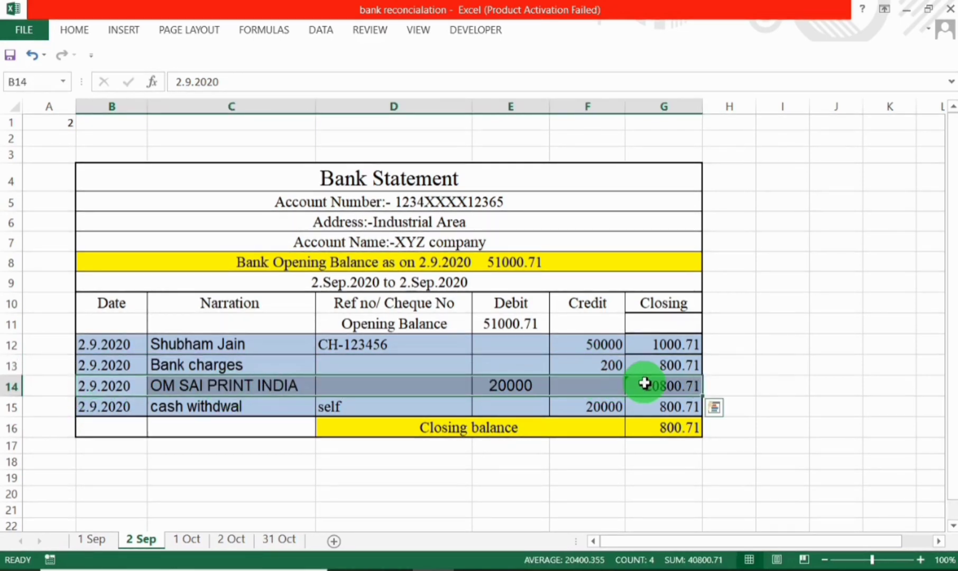
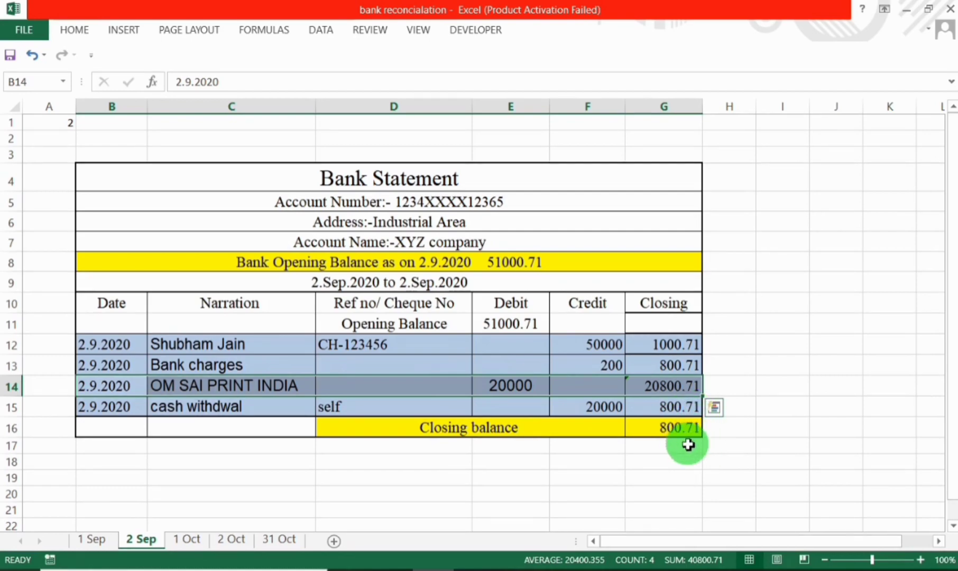
key(alt+Tab)
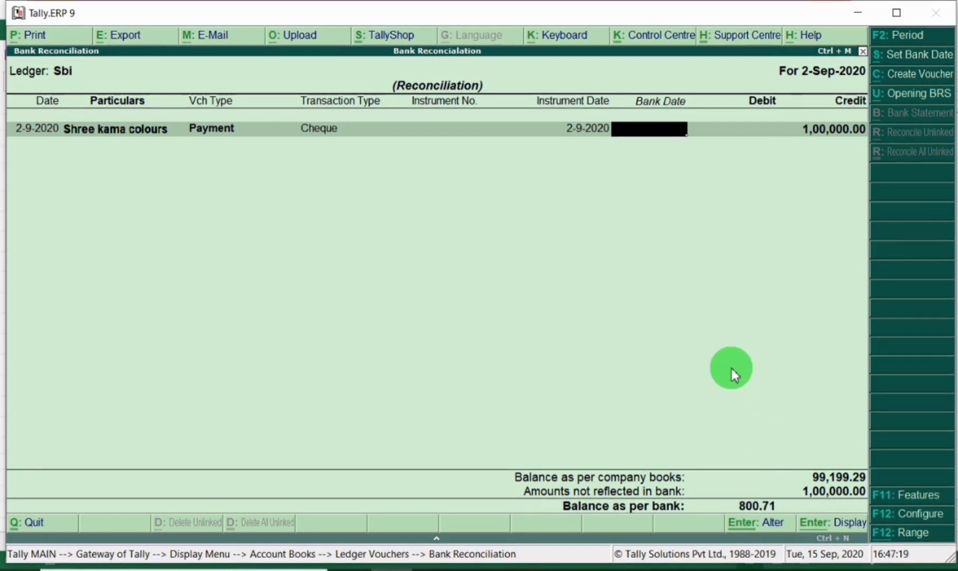
key(Escape)
key(Return)
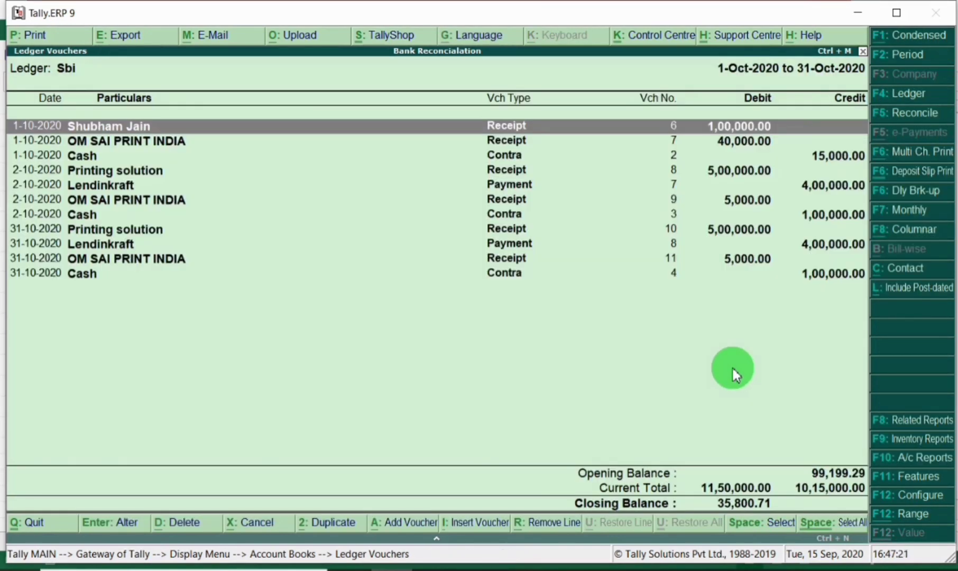
Step: Open the 1 Oct statement sheet in Excel and examine the entries in rows 13 to 16
key(alt+Tab)
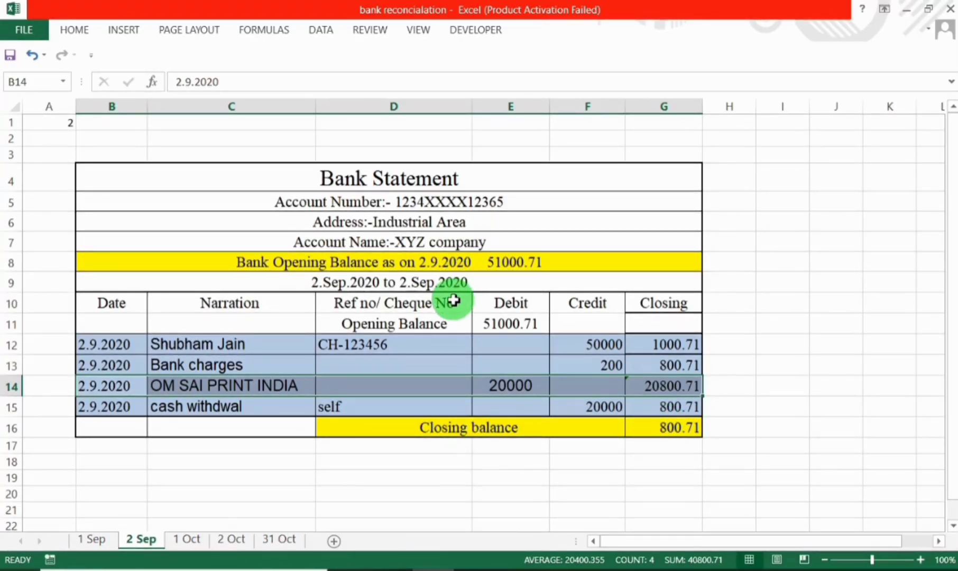
click(188, 540)
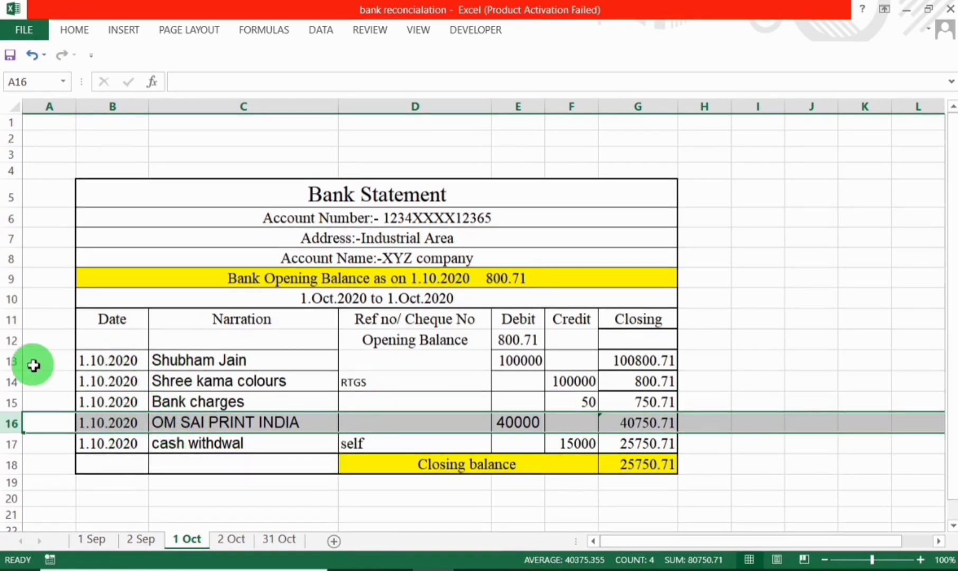
click(10, 362)
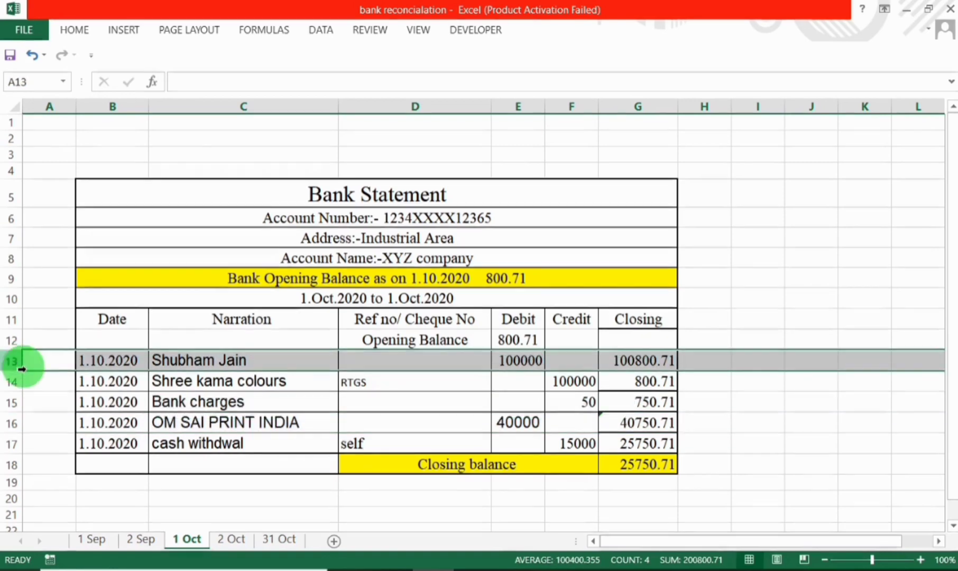
click(10, 425)
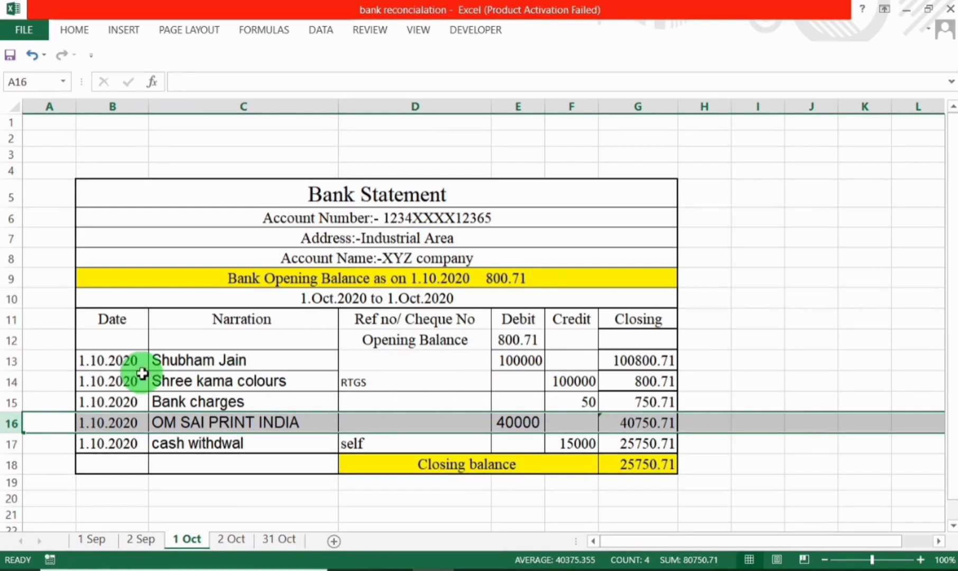
click(12, 381)
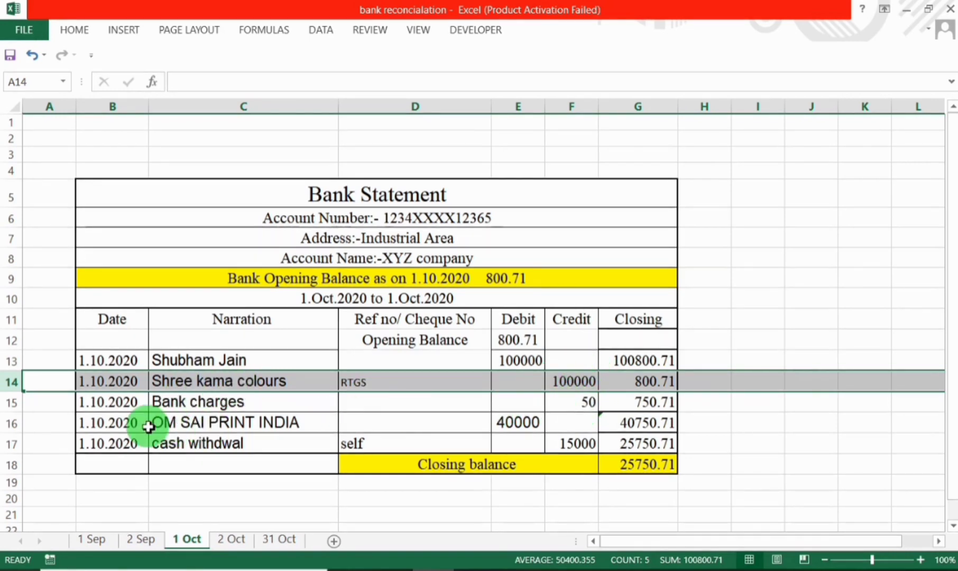
click(11, 402)
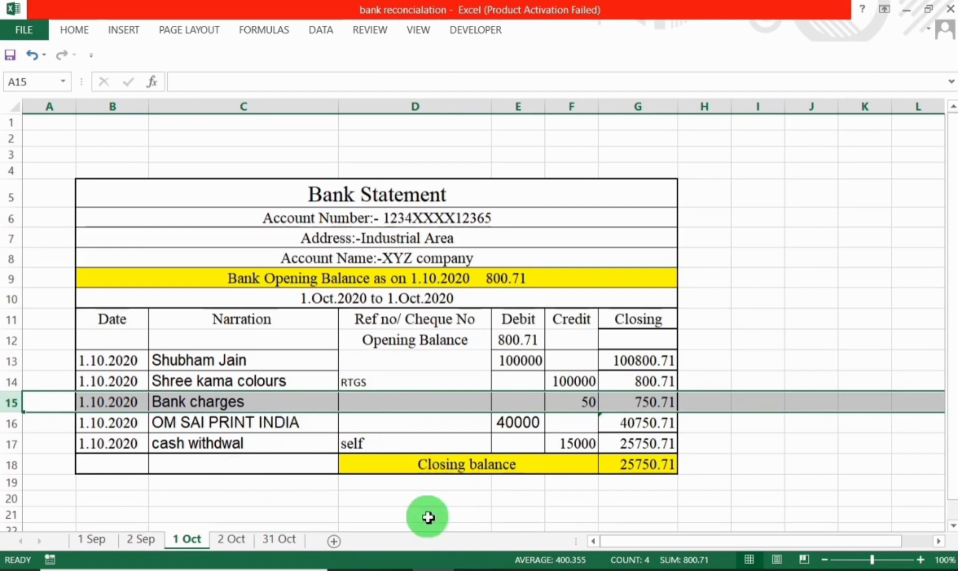
Step: Switch to Tally.ERP 9, limit the Sbi ledger period to 1-10-2020, and open its bank reconciliation
click(408, 569)
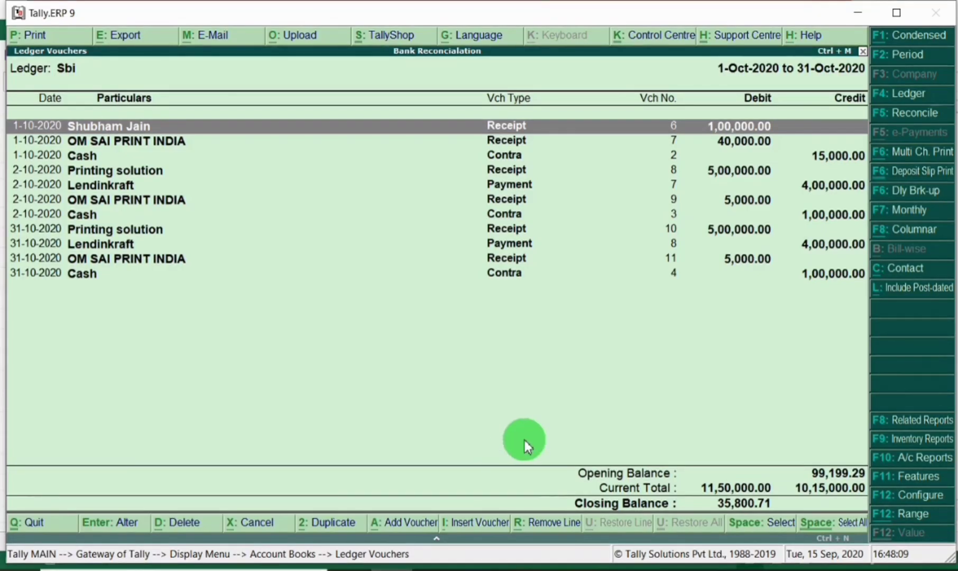
key(alt+F2)
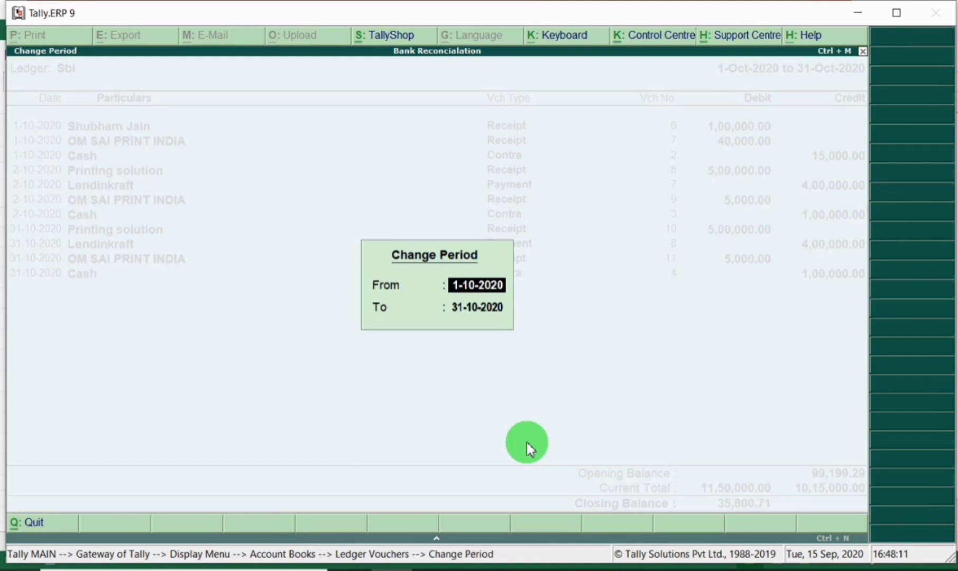
key(Return)
text(1.10)
key(Return)
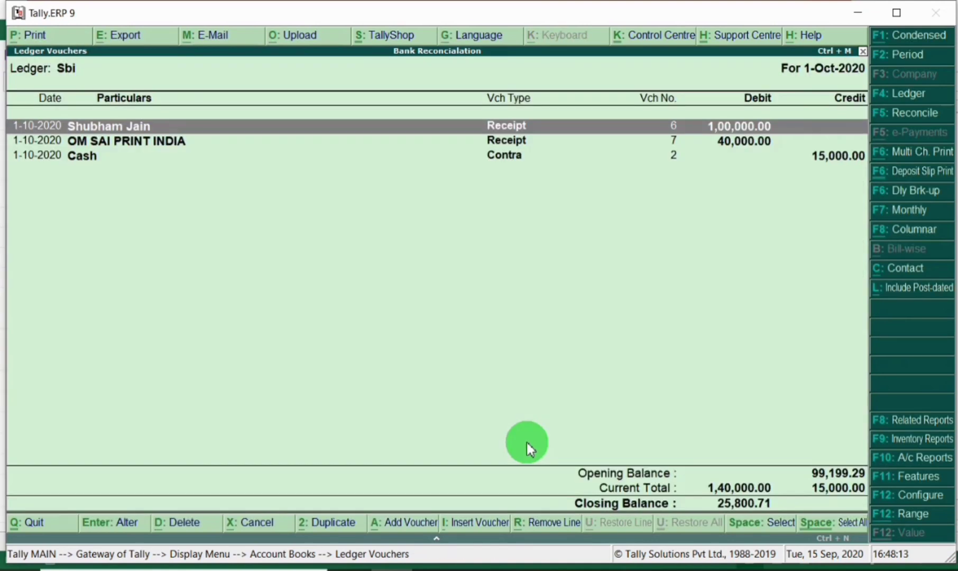
click(899, 114)
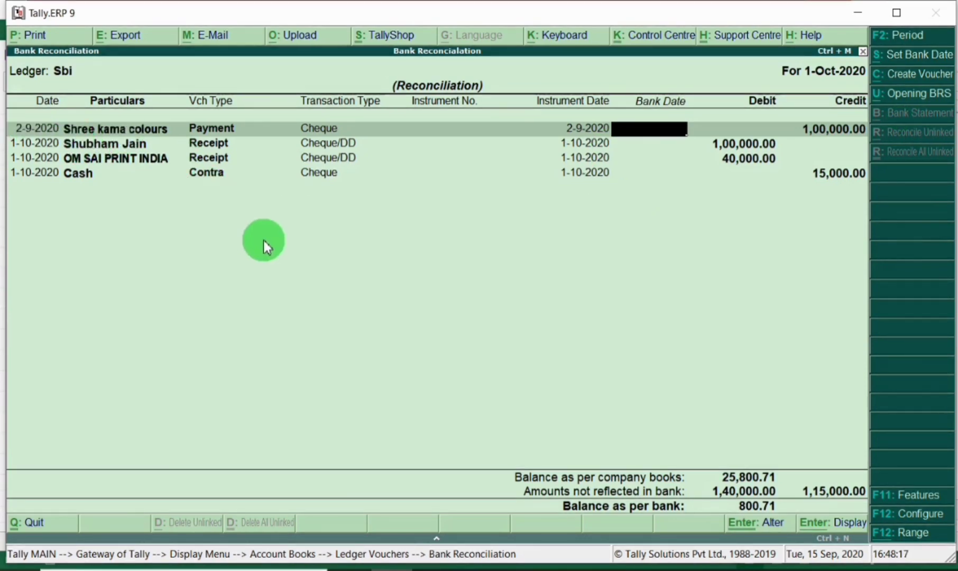
Step: Switch to the Excel 1 Oct statement and shade the 100000 debit entry in row 13, from Date to Closing, light blue
key(alt+Tab)
click(85, 363)
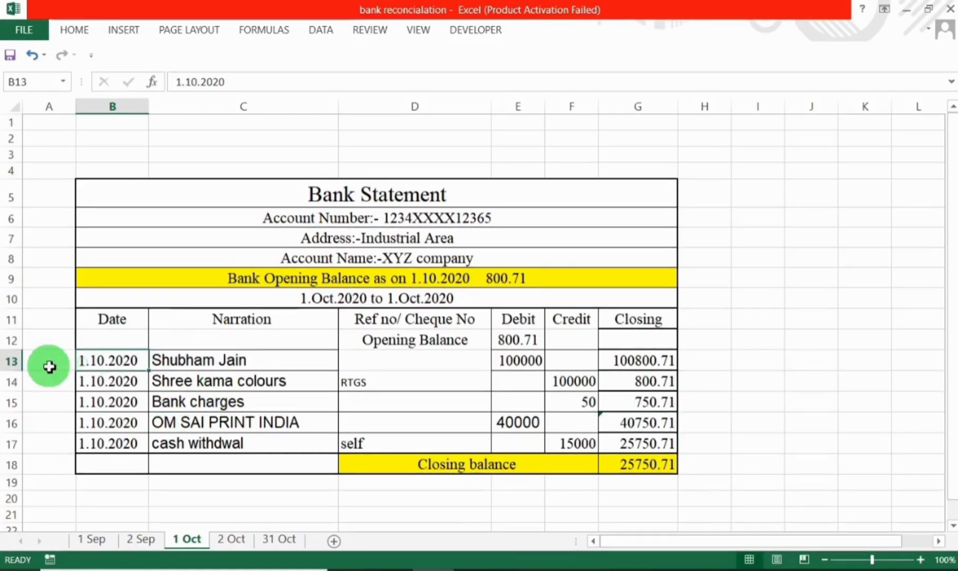
click(12, 363)
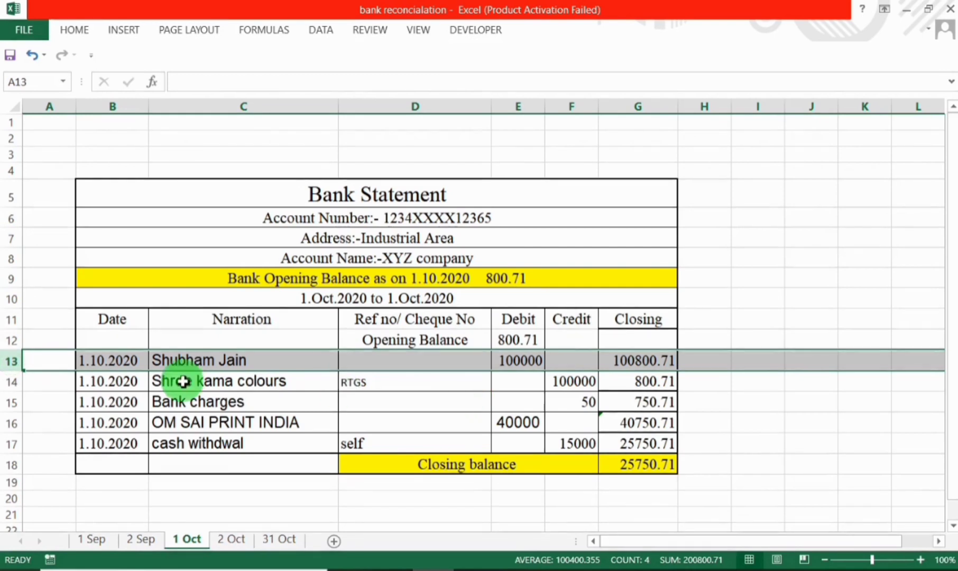
drag(85, 360, 617, 366)
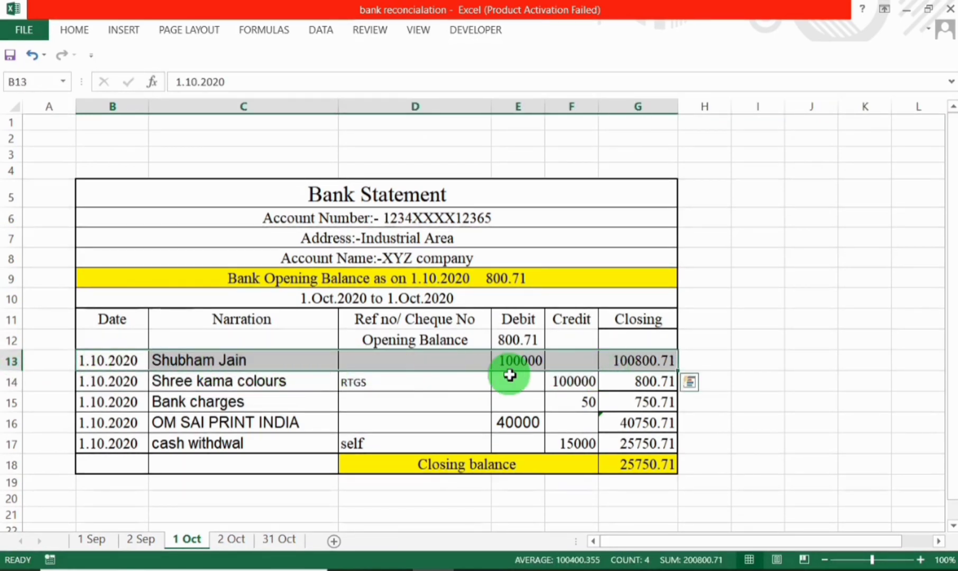
right_click(456, 361)
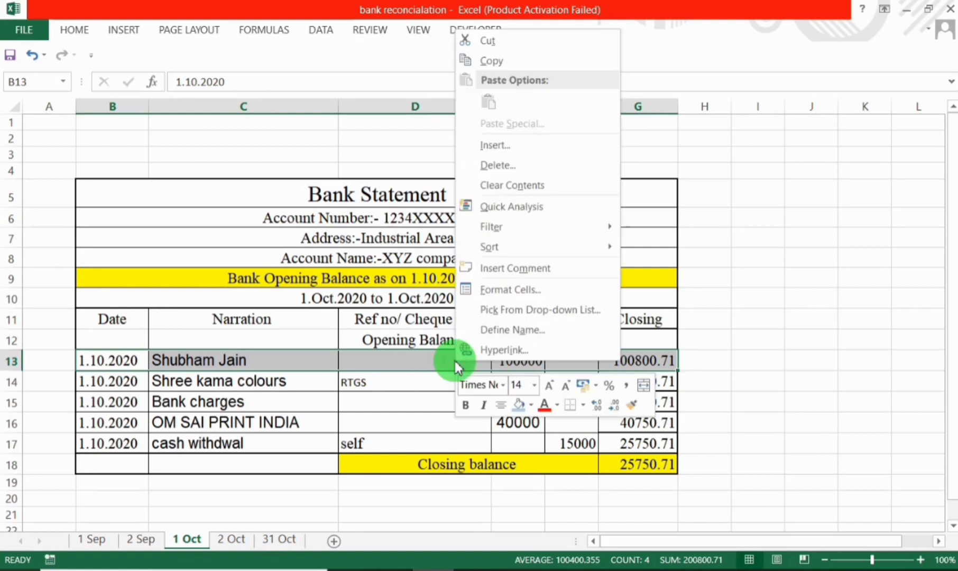
click(525, 409)
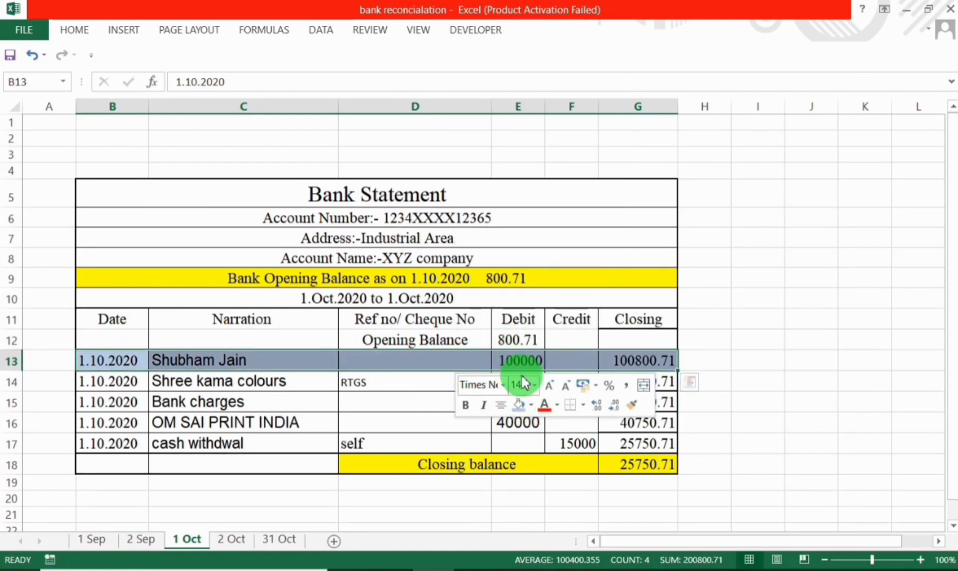
Step: Enter bank date 1-10-2020 for the 1,00,000 receipt dated 1-10-2020 in the Tally.ERP 9 reconciliation, checking the date against the Excel statement
key(alt+Tab)
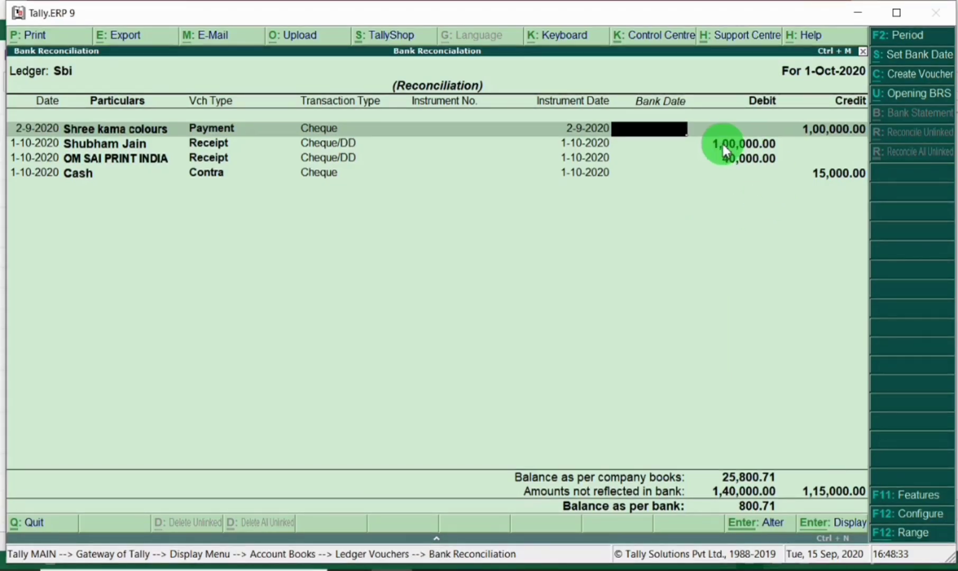
key(Down)
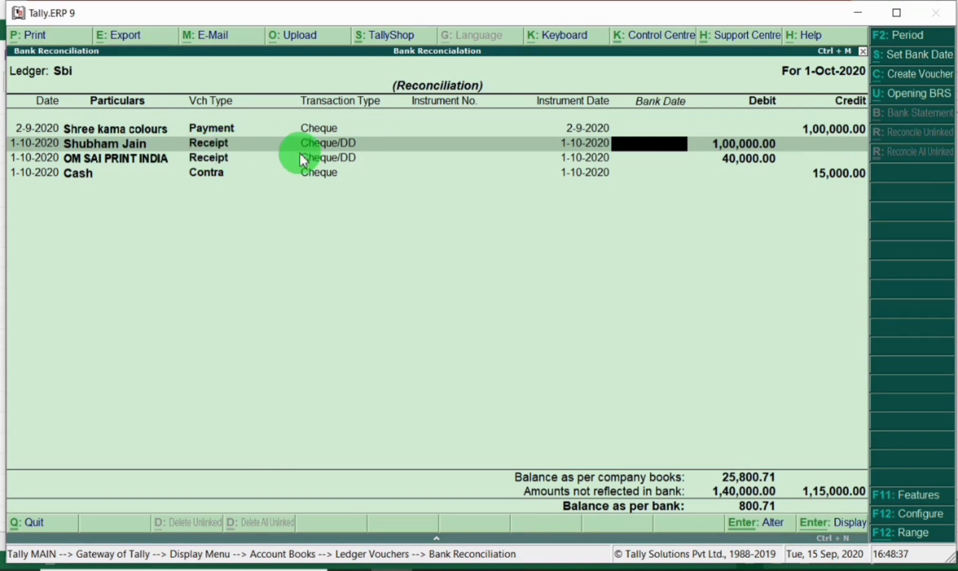
key(alt+Tab)
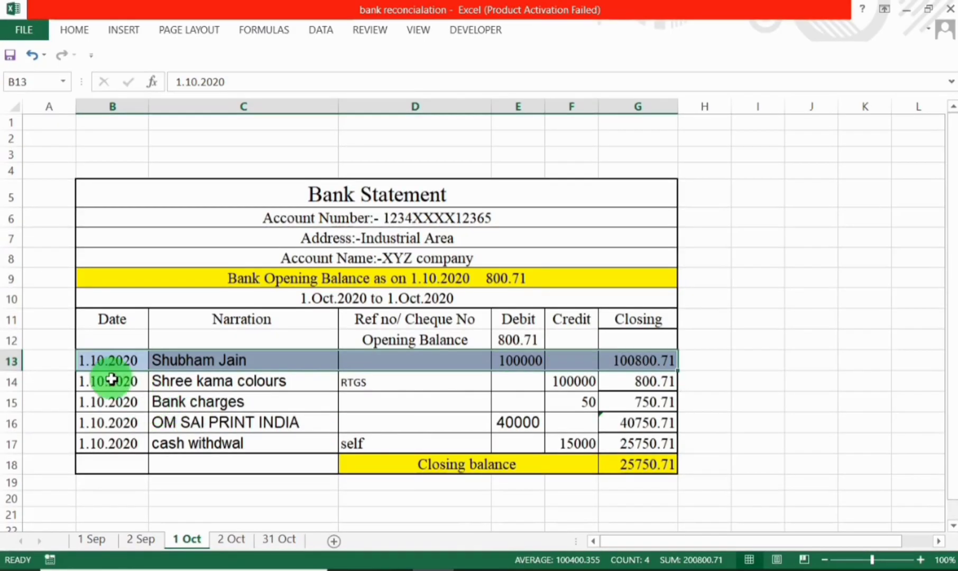
key(alt+Tab)
text(1)
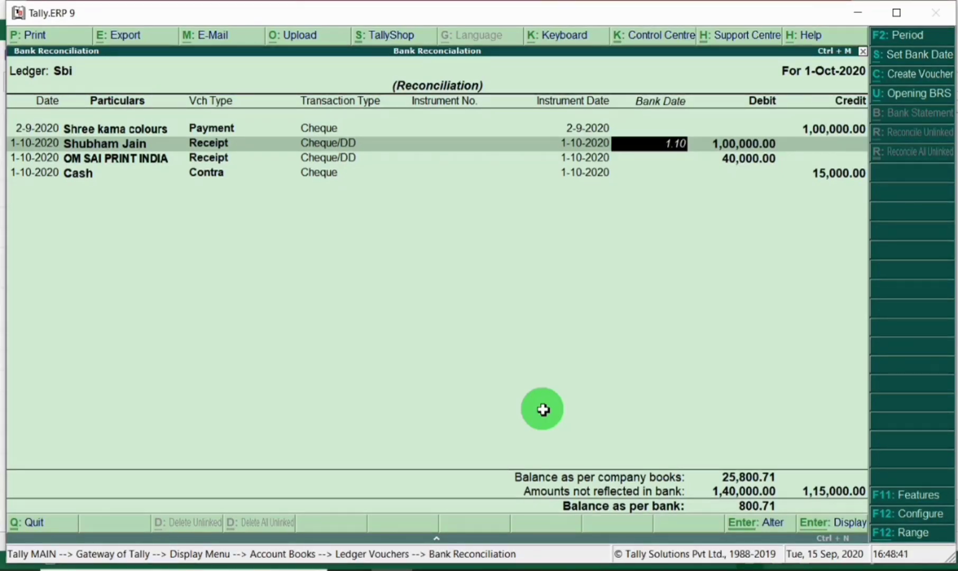
text(.10)
key(Return)
Step: Switch to Excel and shade the Shree kama colours RTGS entry in row 14 light blue
key(alt+Tab)
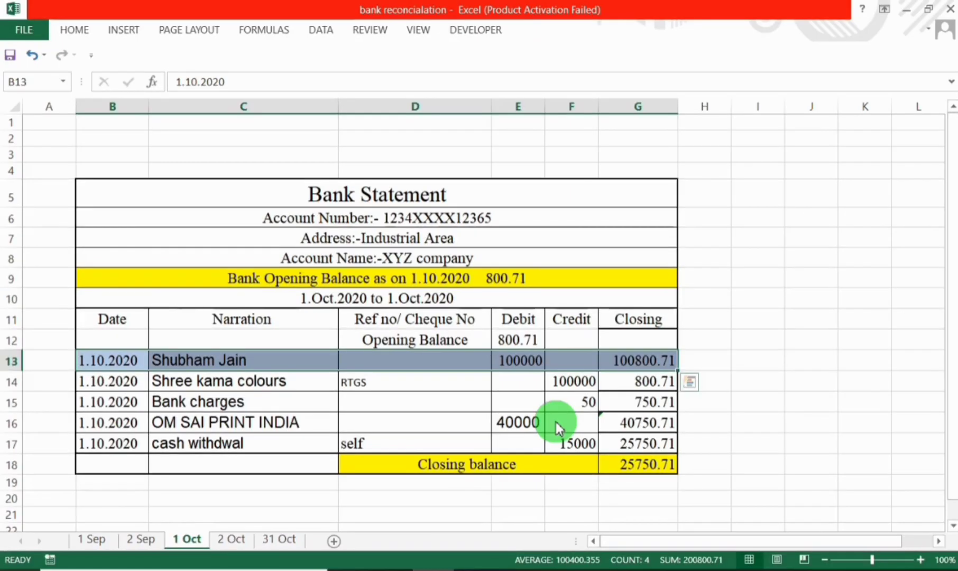
drag(111, 385, 618, 385)
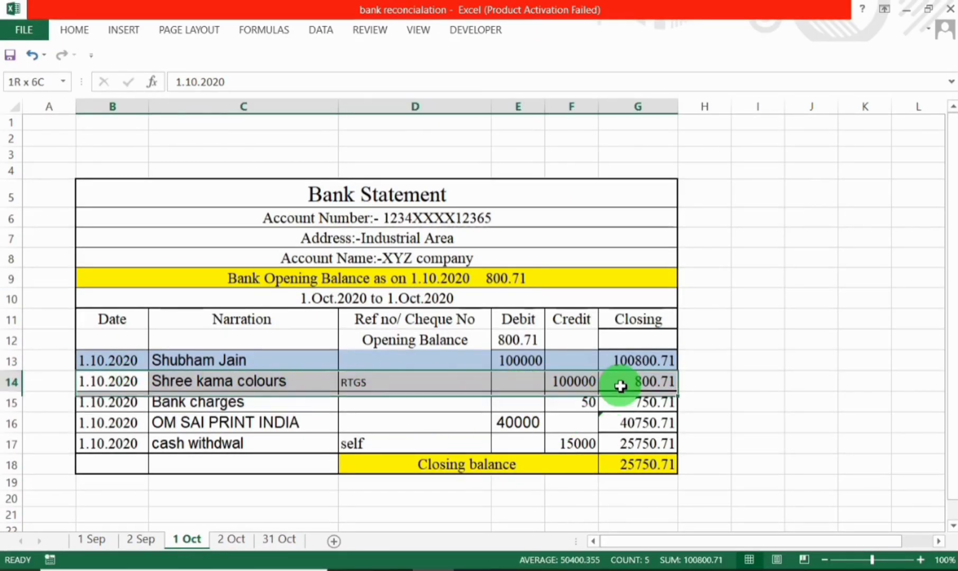
right_click(366, 390)
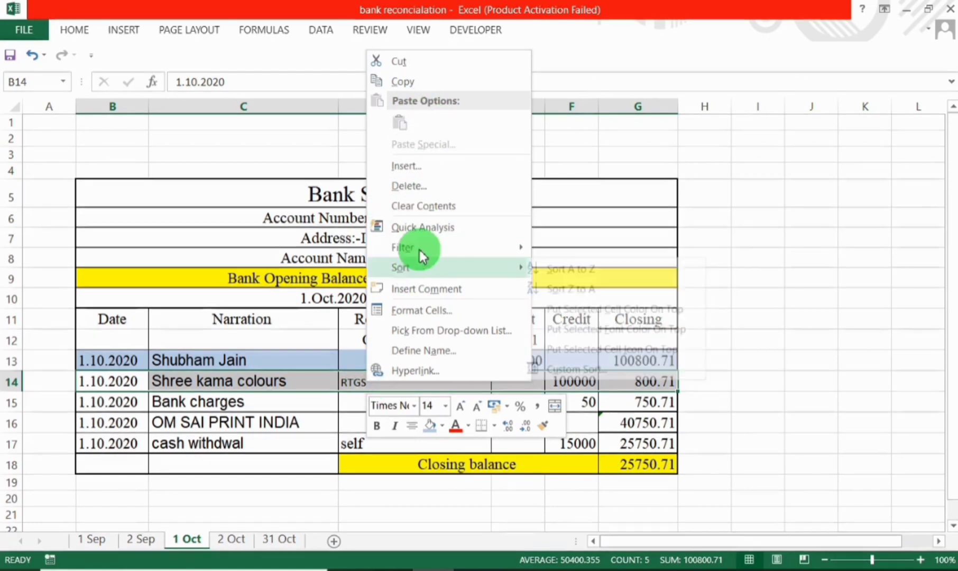
mouse_move(429, 273)
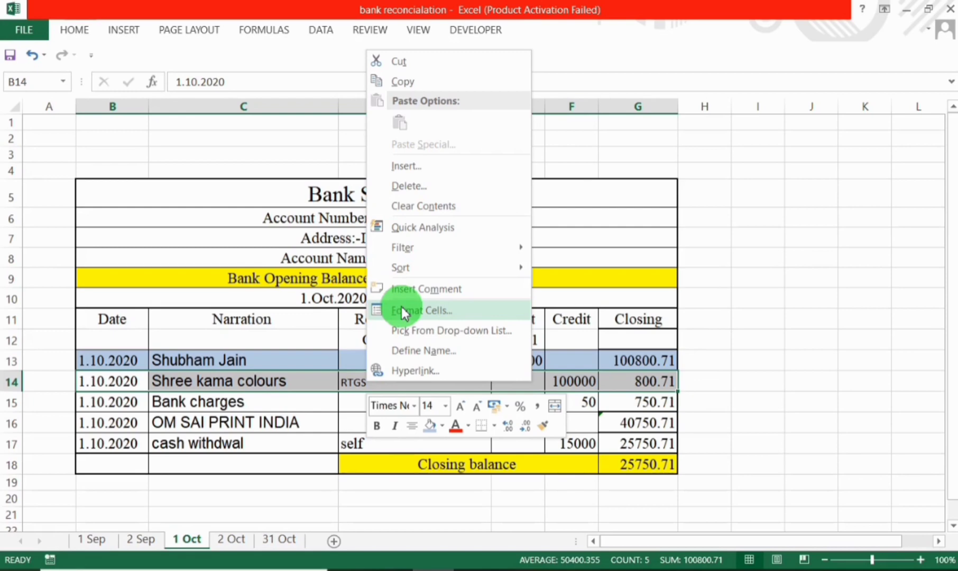
click(425, 406)
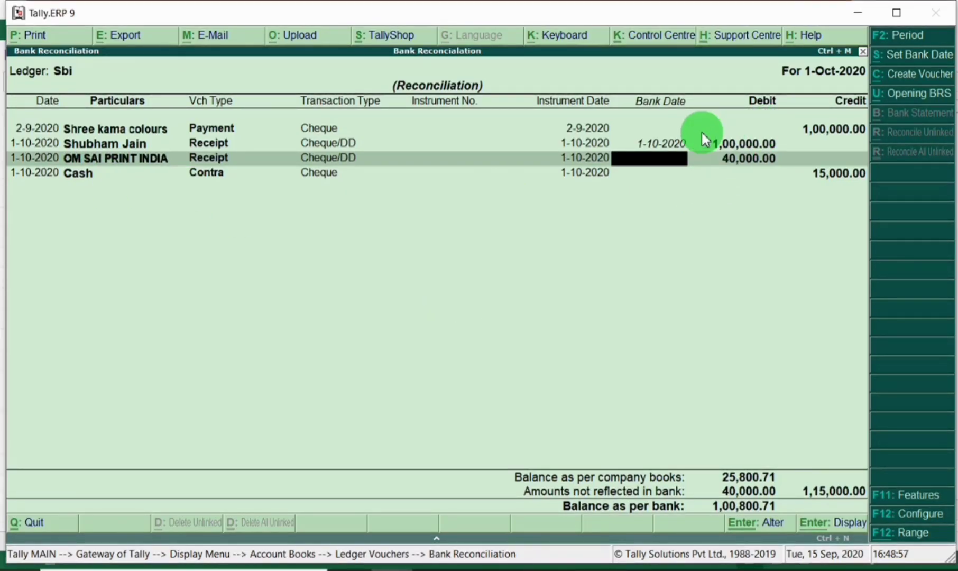
Step: Check the Shree kama colours payment in the Tally.ERP 9 reconciliation, and exit the reconciliation and Sbi ledger to the list of ledgers
click(614, 131)
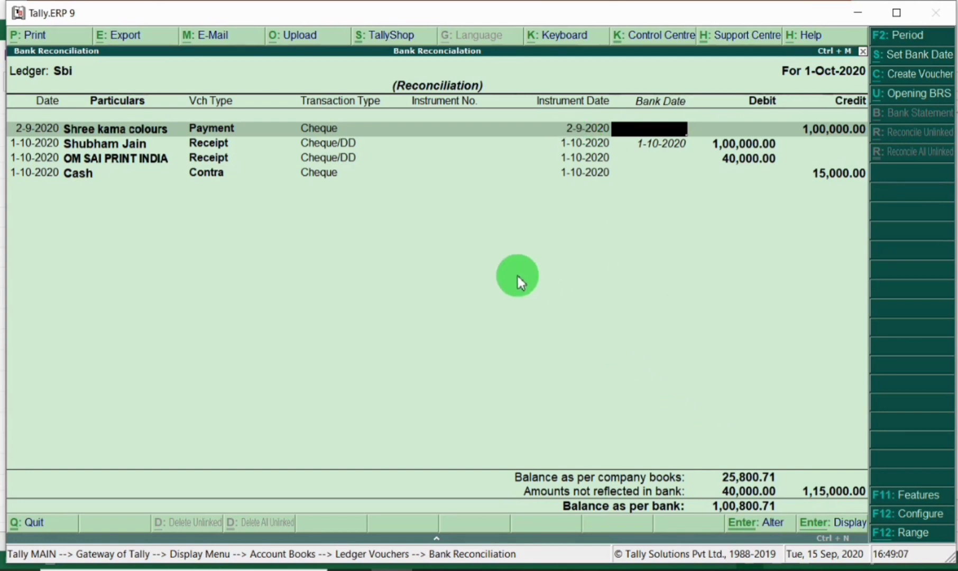
key(Escape)
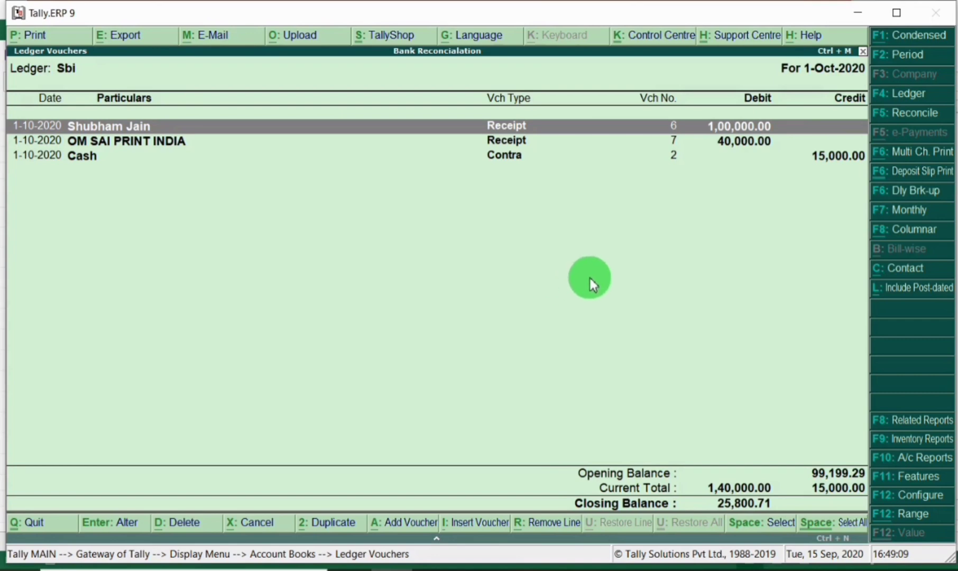
key(Escape)
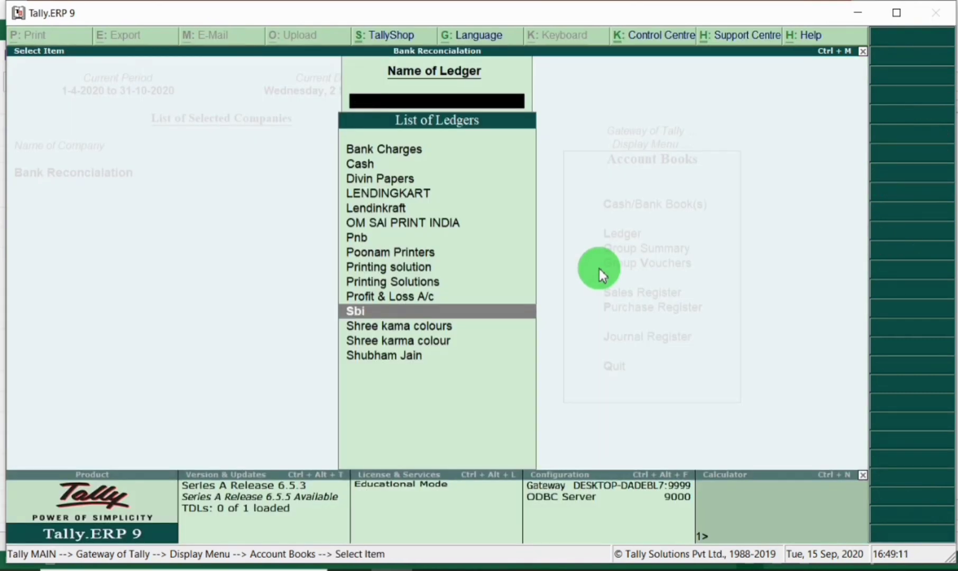
Step: Check the party name in row 14 of the Excel statement and open the Shree kama colours ledger in Tally.ERP 9
key(alt+Tab)
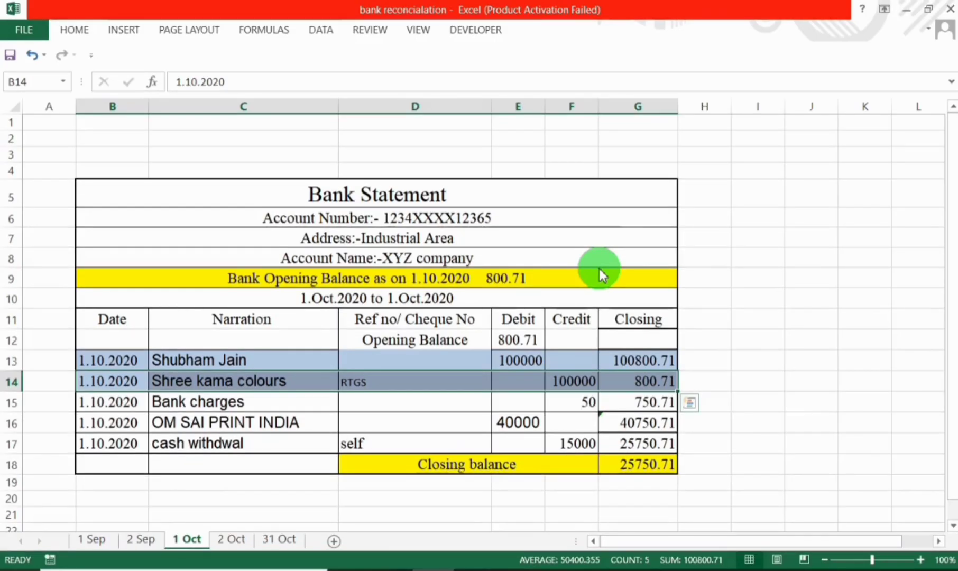
key(alt+Tab)
text(Shr)
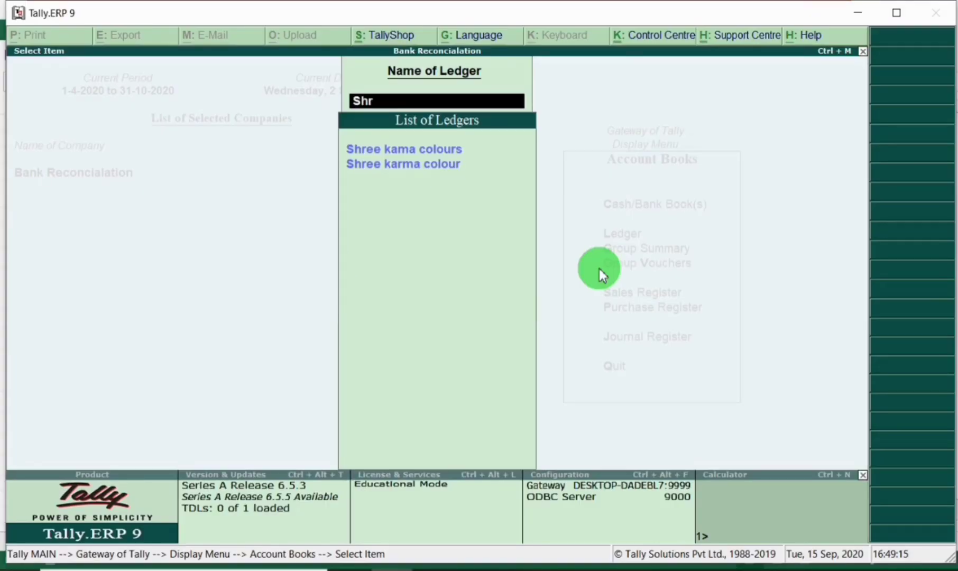
key(Down)
key(alt+Tab)
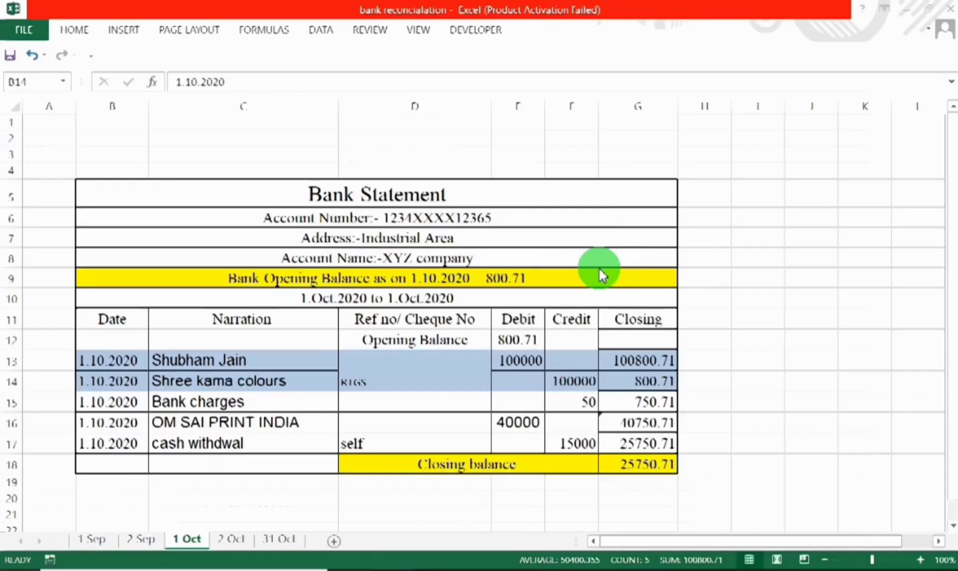
key(alt+Tab)
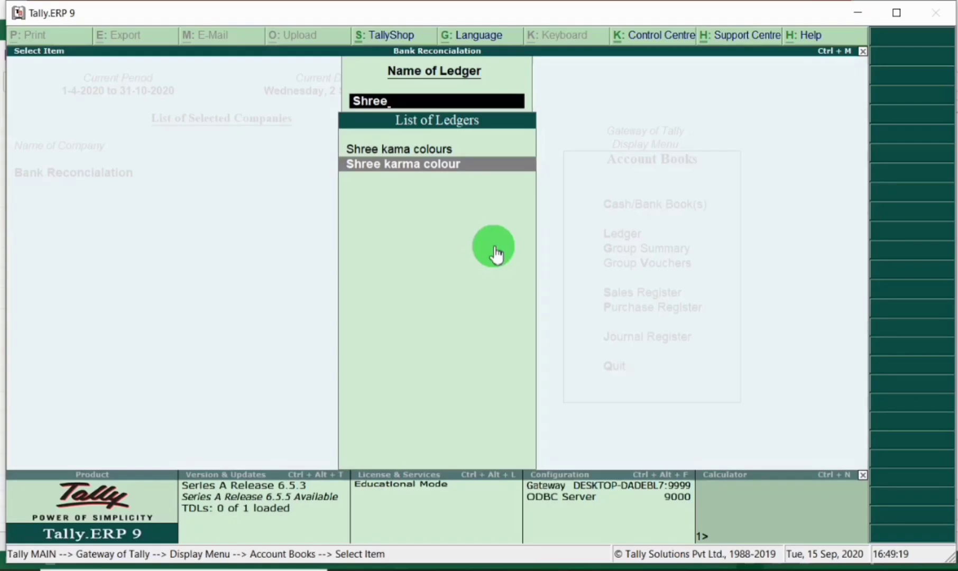
double_click(443, 155)
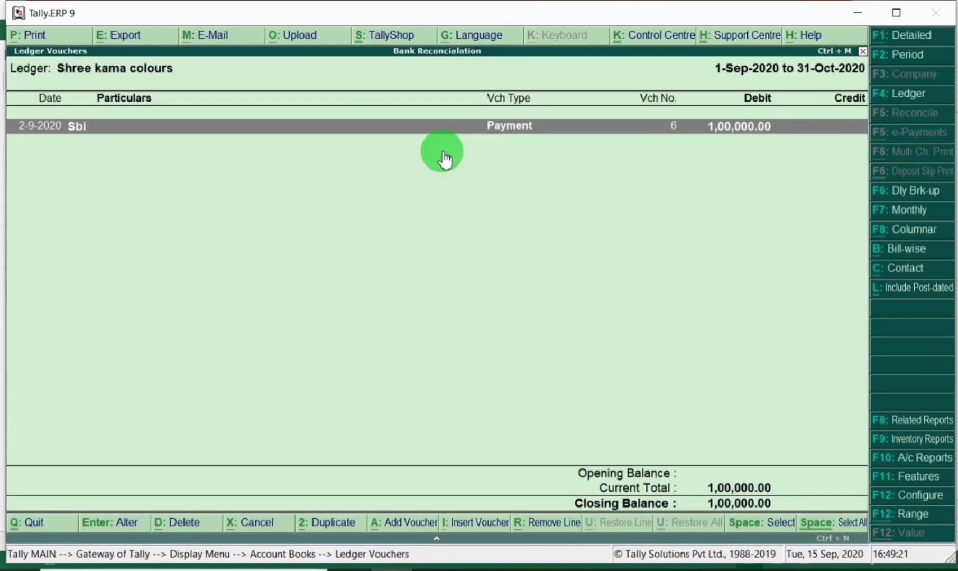
Step: Open the 1,00,000 Sbi payment voucher for alteration and change its voucher date to 1-10-2020
key(Return)
key(F2)
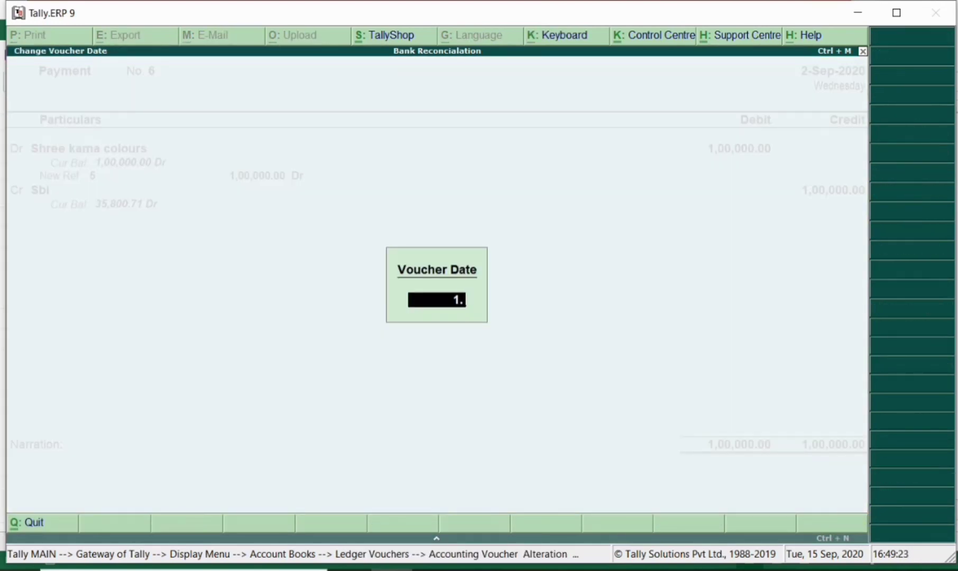
key(Return)
key(Return)
key(Return)
key(Return)
key(Return)
key(Return)
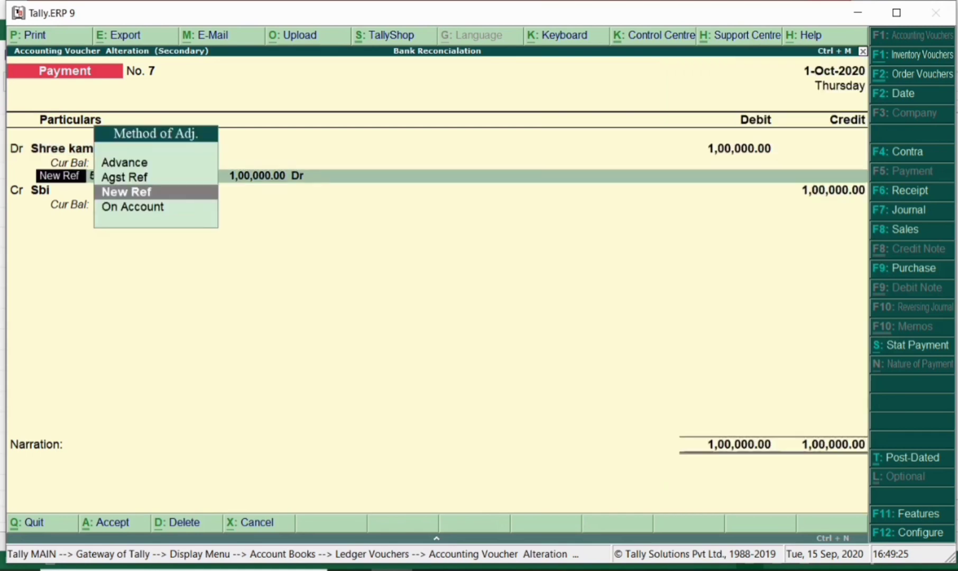
Step: Set the instrument date in the Sbi bank allocation to 1-10-2020, keeping the other voucher details, and save the payment voucher
key(Return)
key(Return)
key(Return)
key(Return)
key(Return)
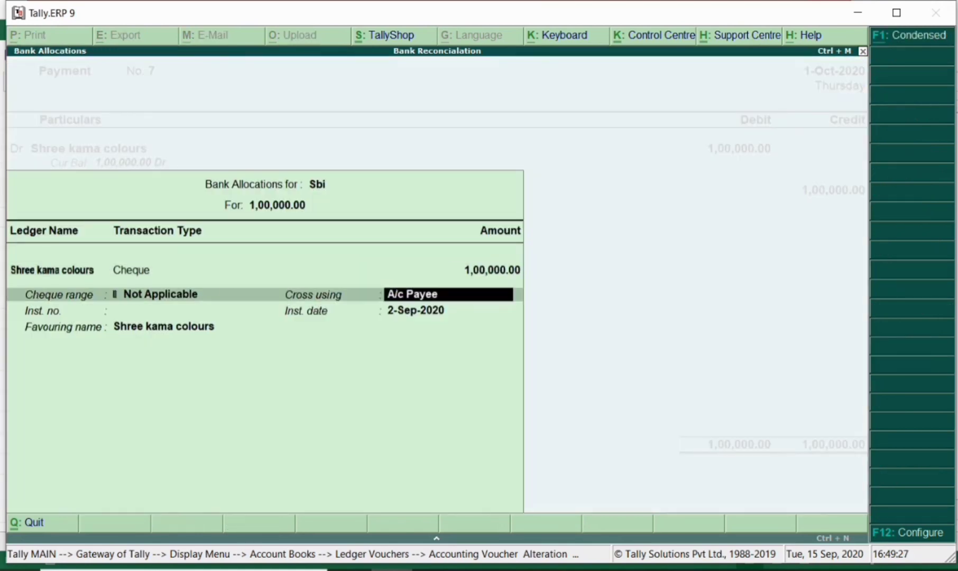
key(Return)
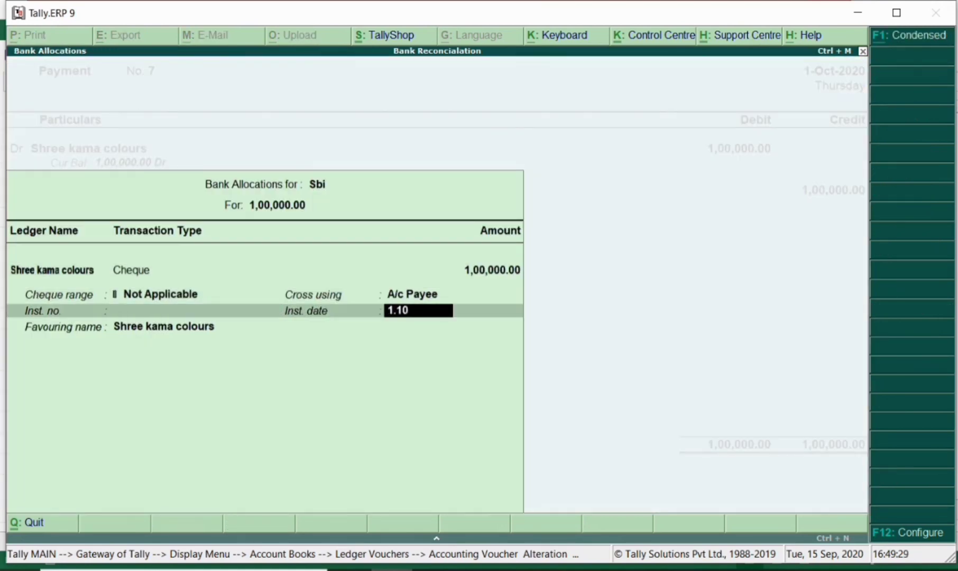
key(Return)
key(Return)
key(Return)
key(Return)
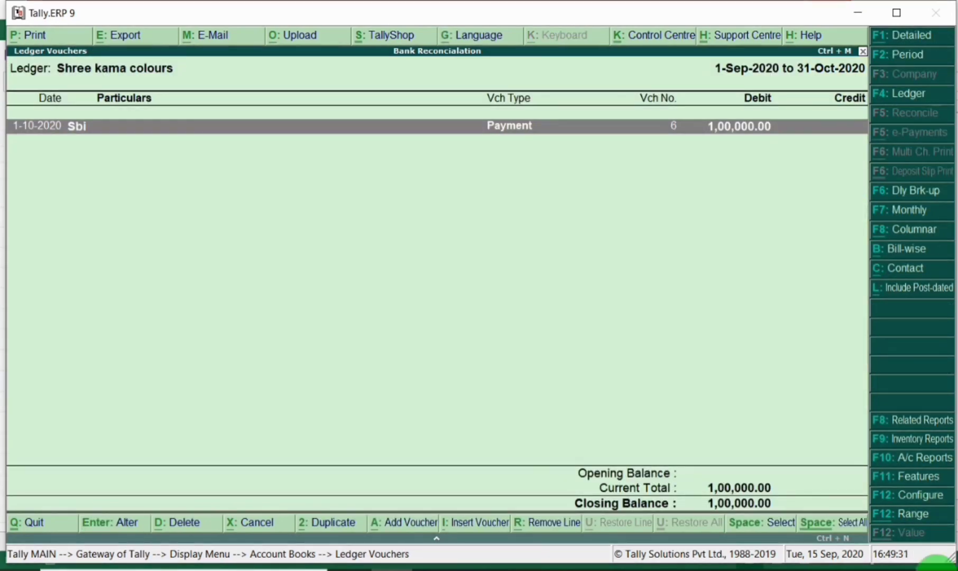
Step: Leave the Shree kama colours ledger and open the bank reconciliation of the Sbi ledger
key(Escape)
key(Escape)
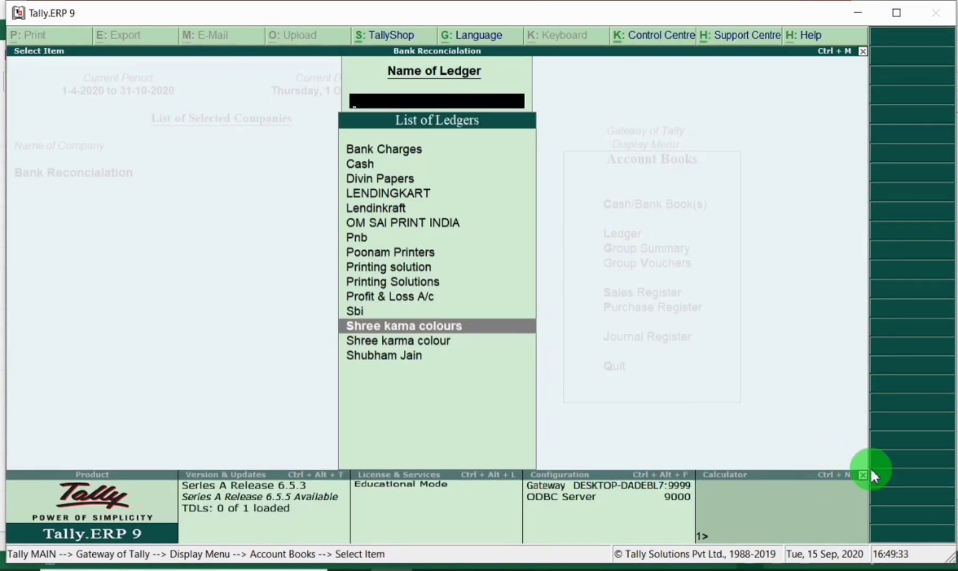
text(sbi)
key(Return)
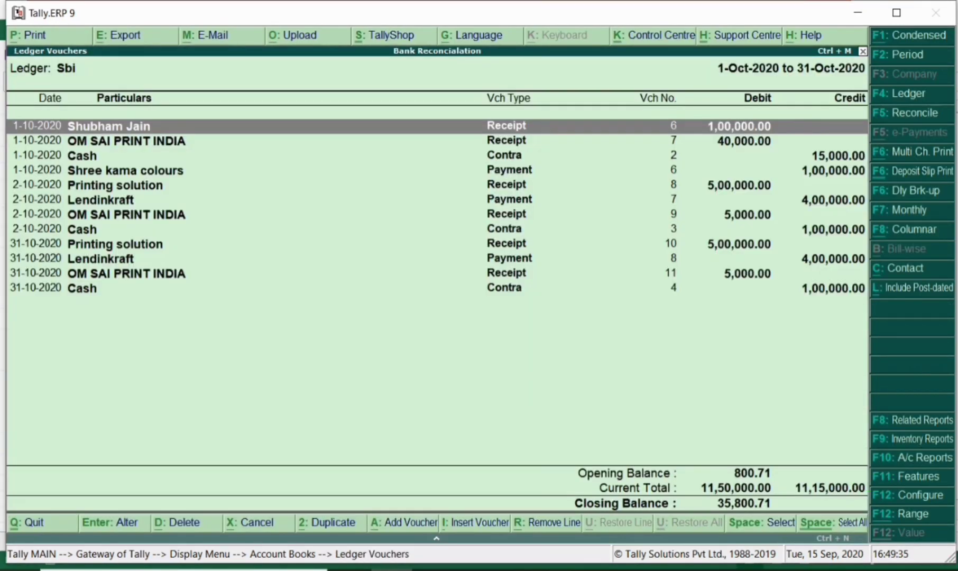
click(899, 113)
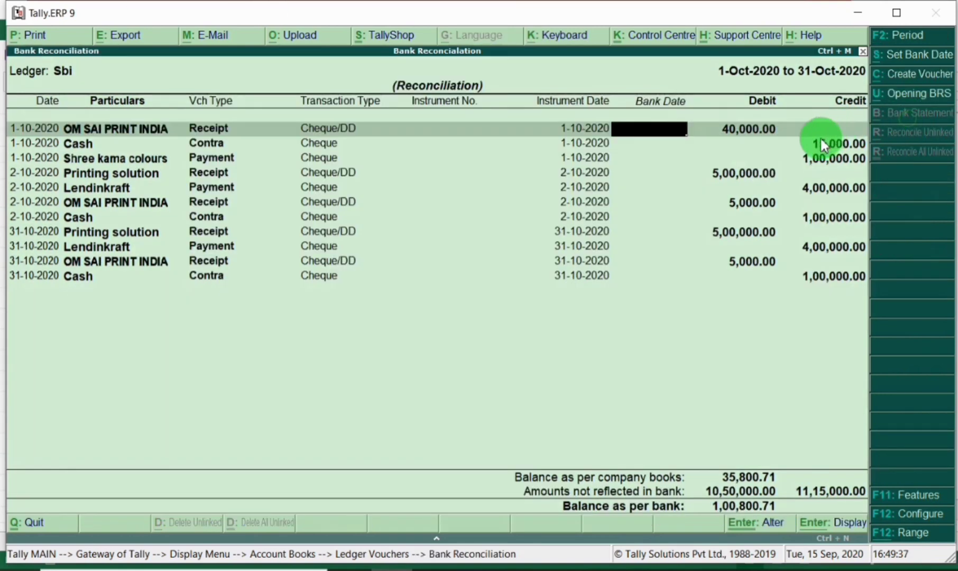
Step: Limit the Sbi reconciliation period to the single day 1-10-2020
key(F2)
key(Return)
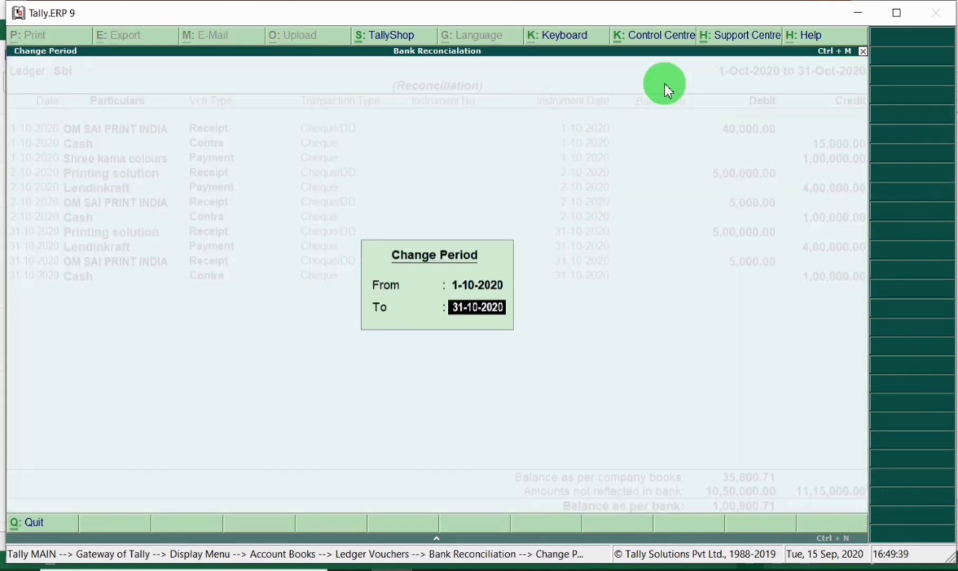
text(1.10)
key(Return)
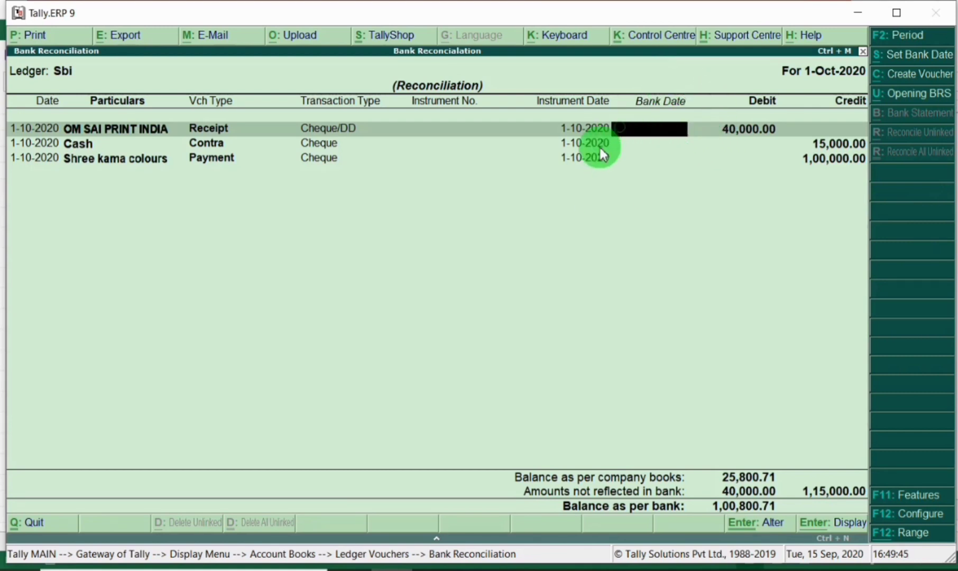
Step: Check the Shree kama colours row in the Excel statement and set that payment's bank date to 1-10-2020 in Tally.ERP 9, keeping the reconciliation open
click(634, 162)
key(alt+Tab)
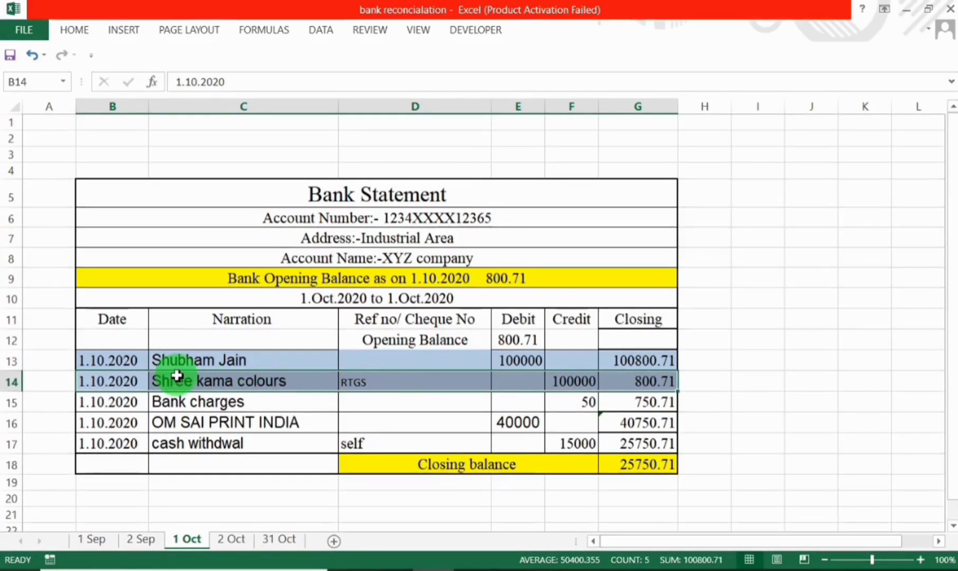
key(alt+Tab)
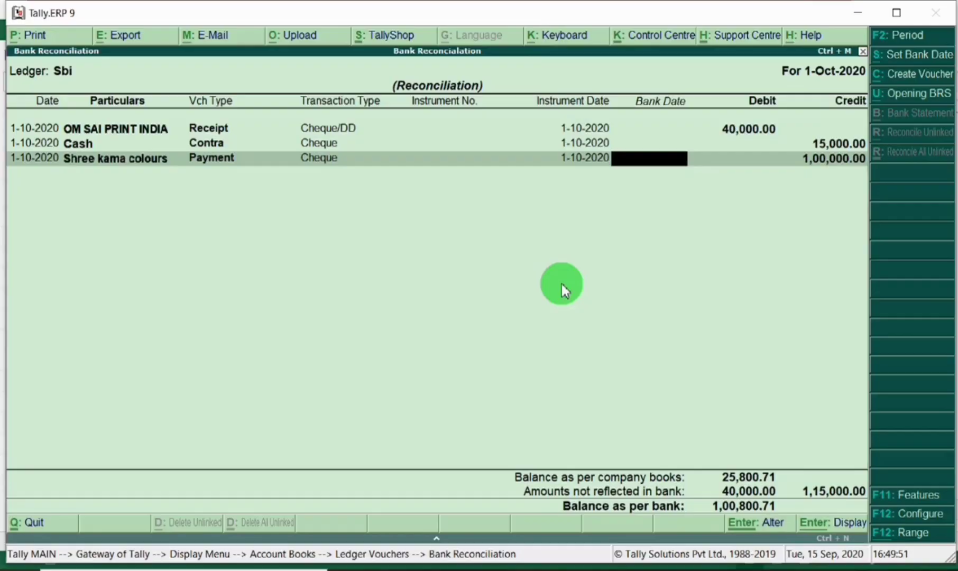
text(1.10)
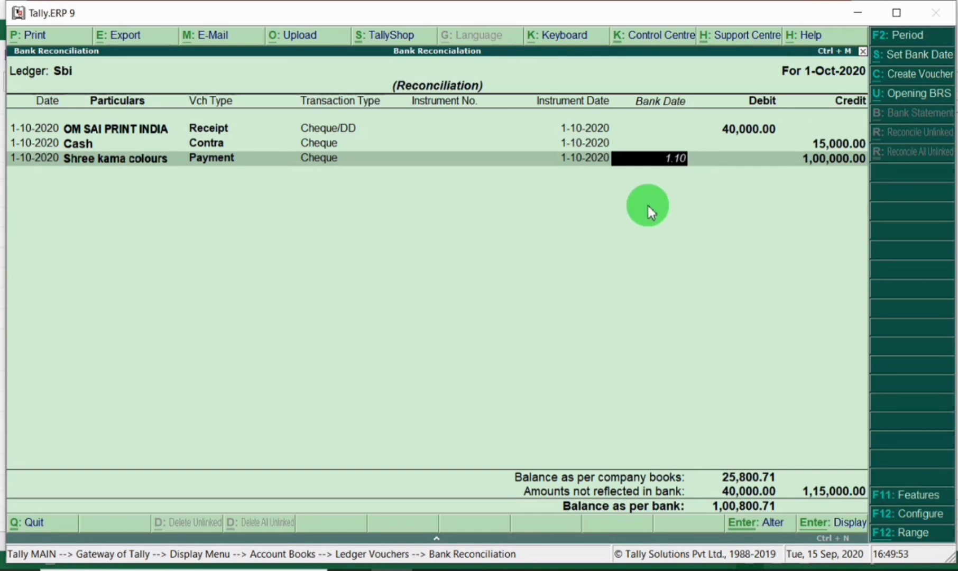
key(Return)
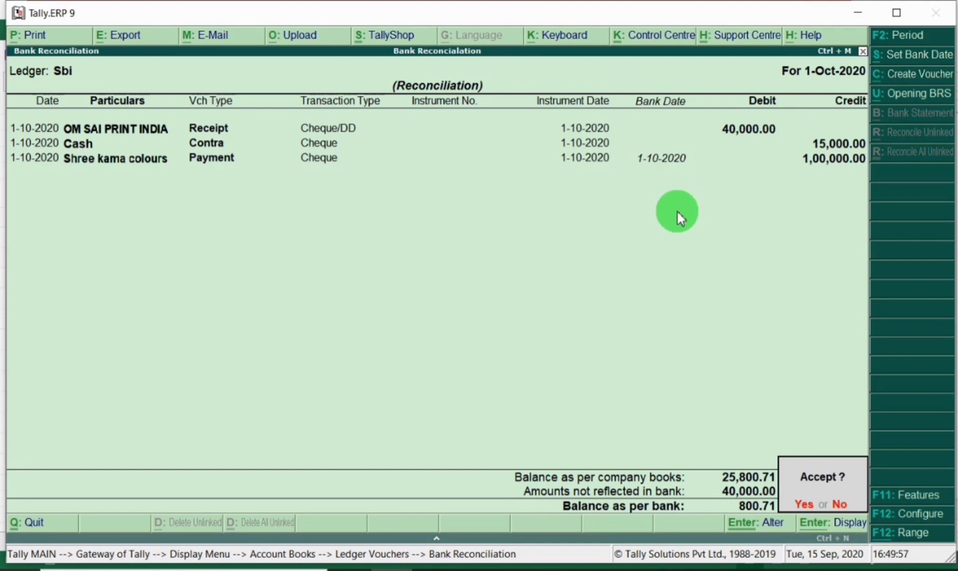
key(n)
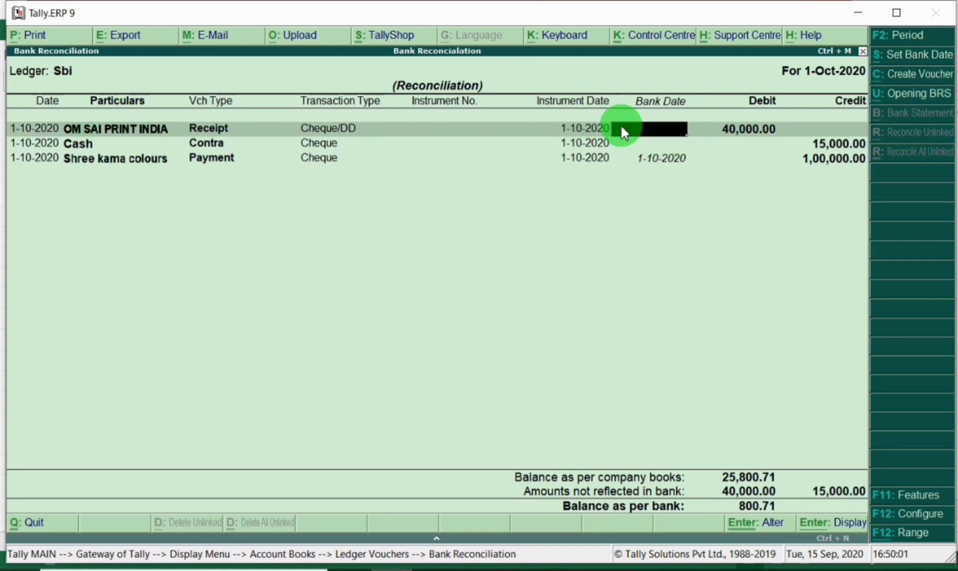
Step: Shade the OM SAI PRINT INDIA row blue in the Excel statement and set its 40,000 receipt's bank date to 1-10-2020 in Tally.ERP 9
key(alt+Tab)
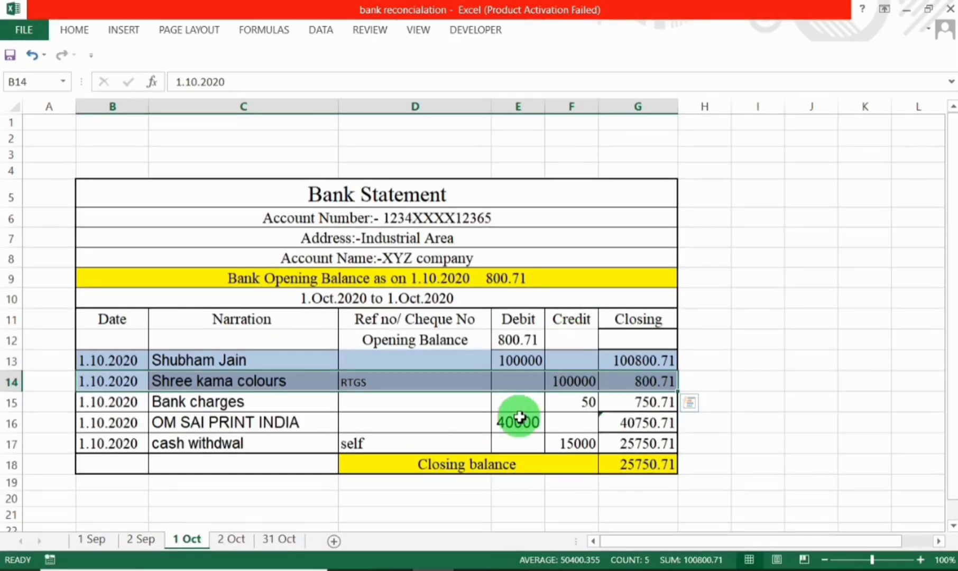
drag(105, 430, 620, 423)
right_click(520, 422)
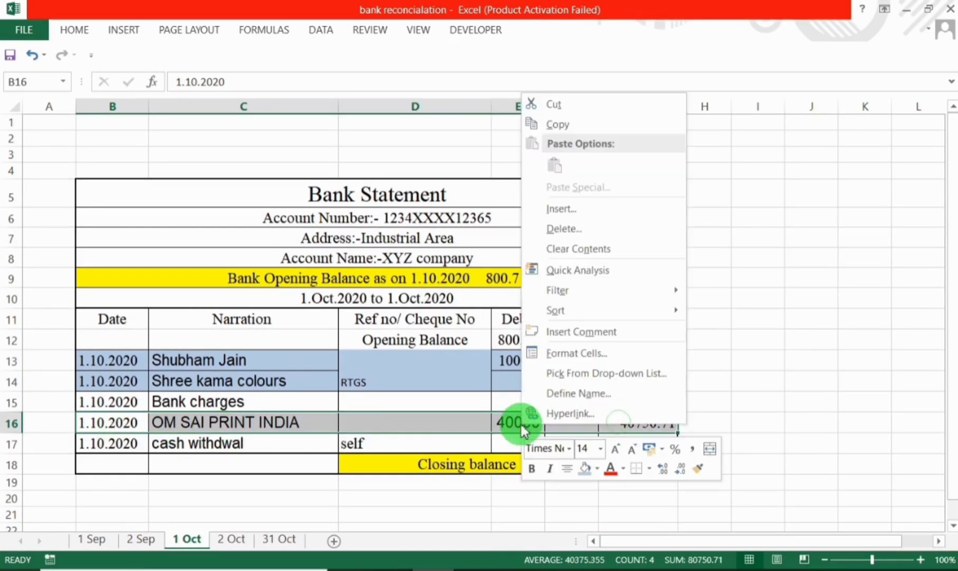
click(583, 468)
key(alt+Tab)
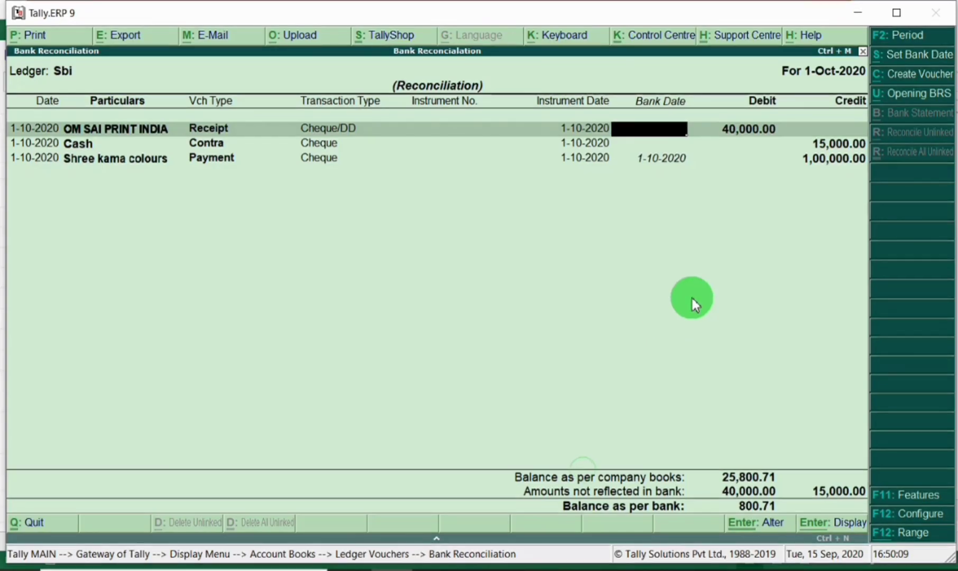
key(Return)
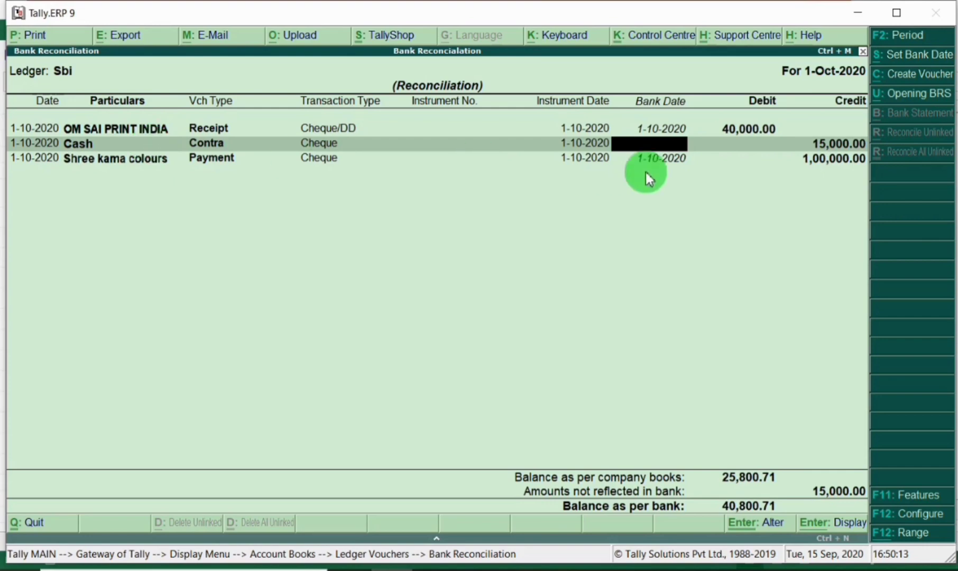
Step: Shade the cash withdrawal row blue in the Excel statement and enter 1-10-2020 as the 15,000 Cash contra's bank date in Tally.ERP 9
key(alt+Tab)
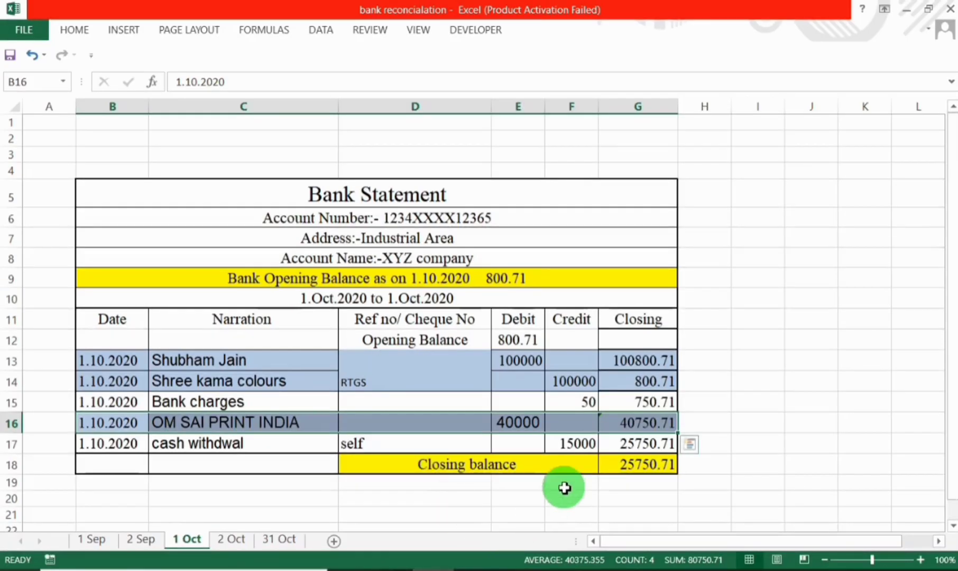
drag(127, 444, 638, 444)
right_click(451, 449)
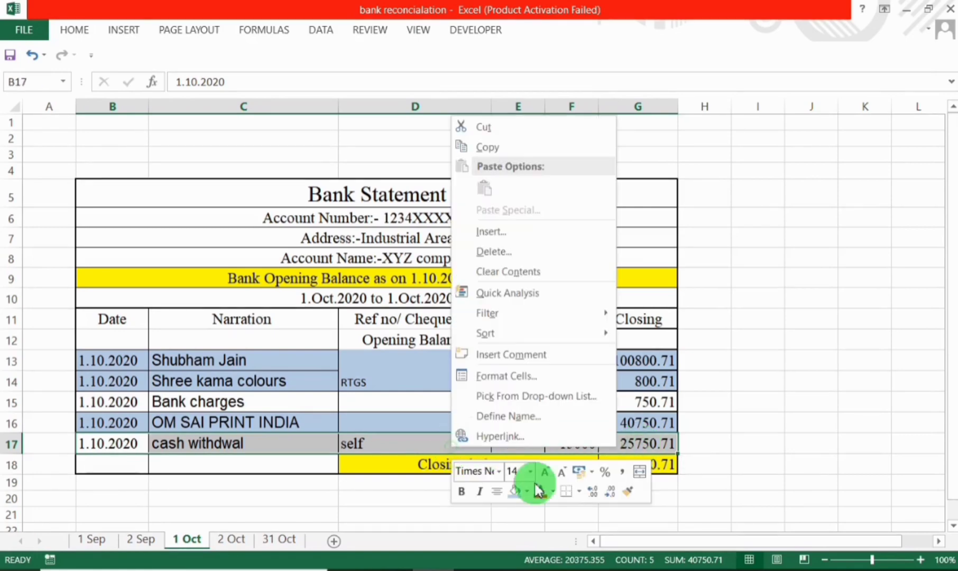
click(515, 493)
key(alt+Tab)
text(1)
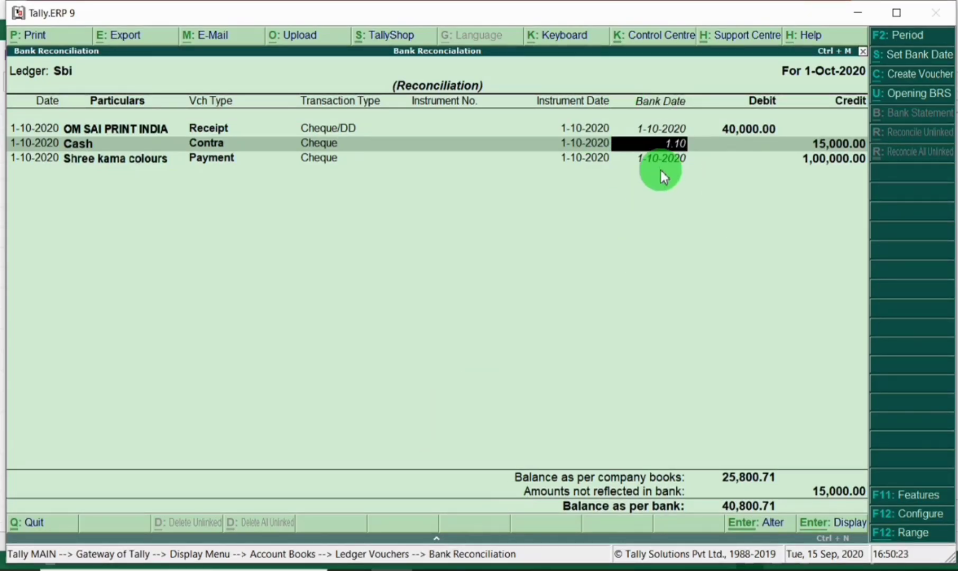
Step: Select the Bank charges row in the Excel statement and start a new payment voucher from the Tally.ERP 9 reconciliation
key(alt+Tab)
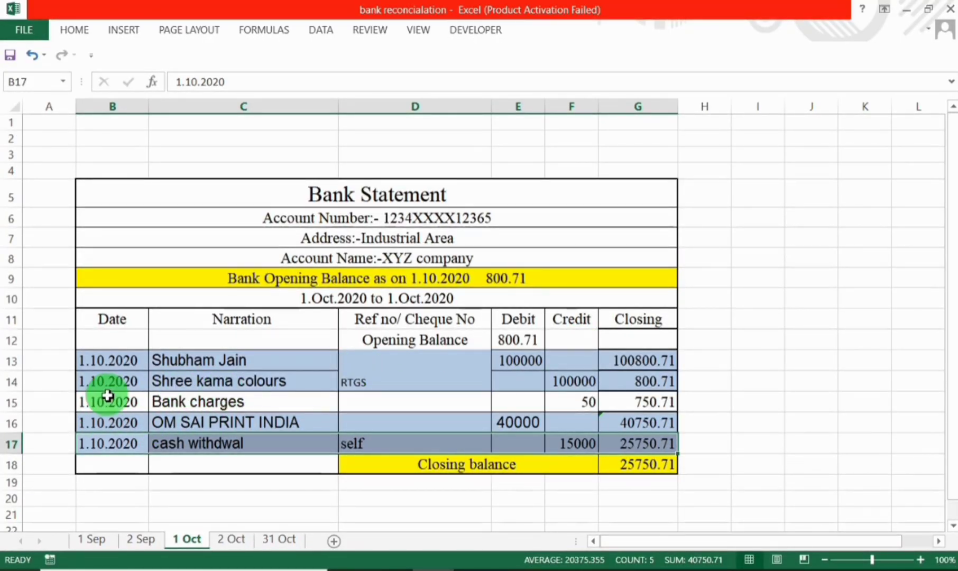
drag(108, 396, 616, 401)
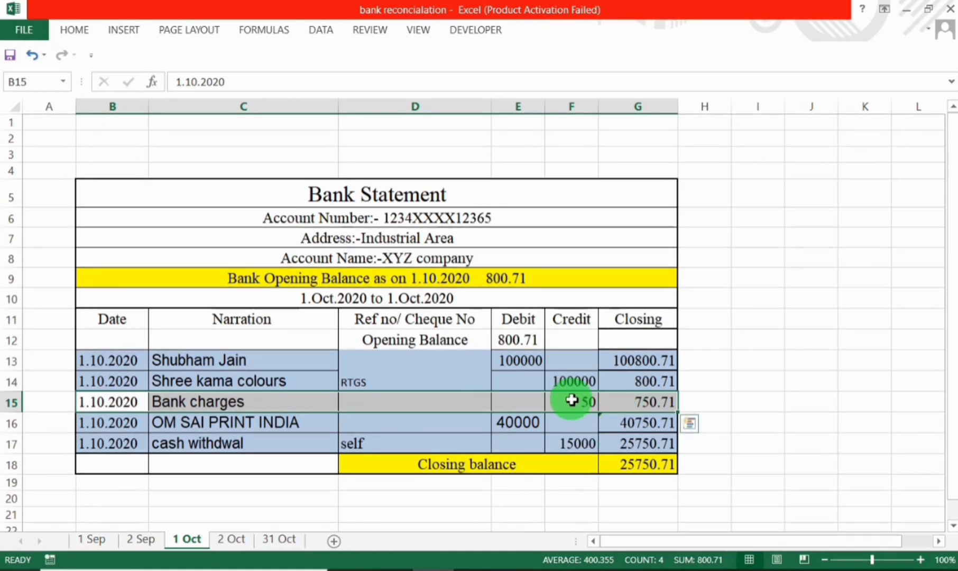
key(alt+Tab)
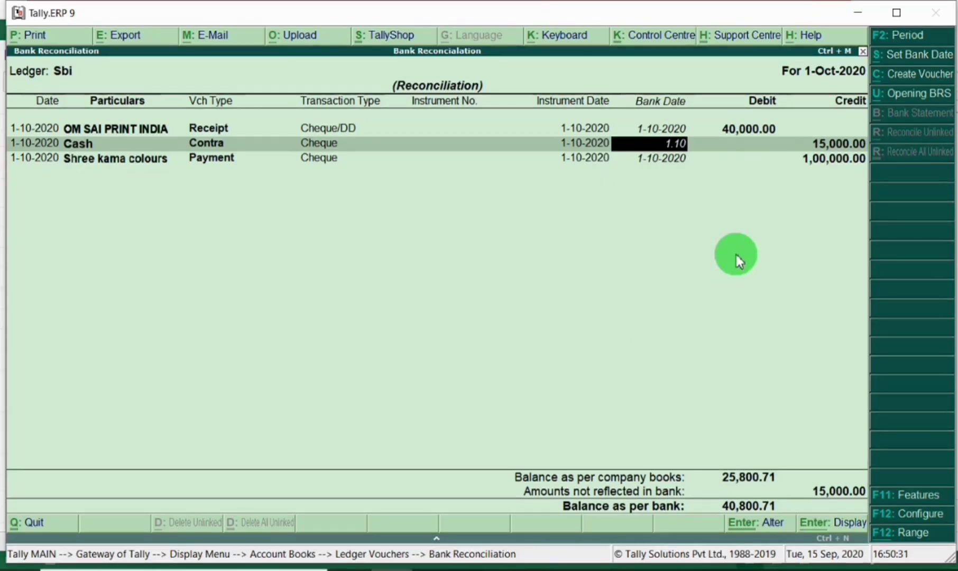
click(899, 79)
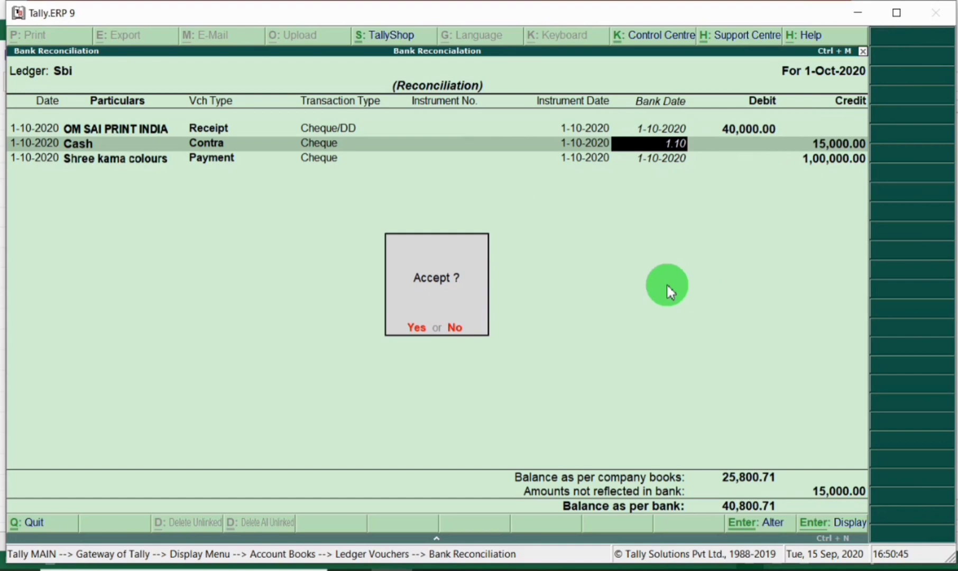
key(Escape)
key(alt+c)
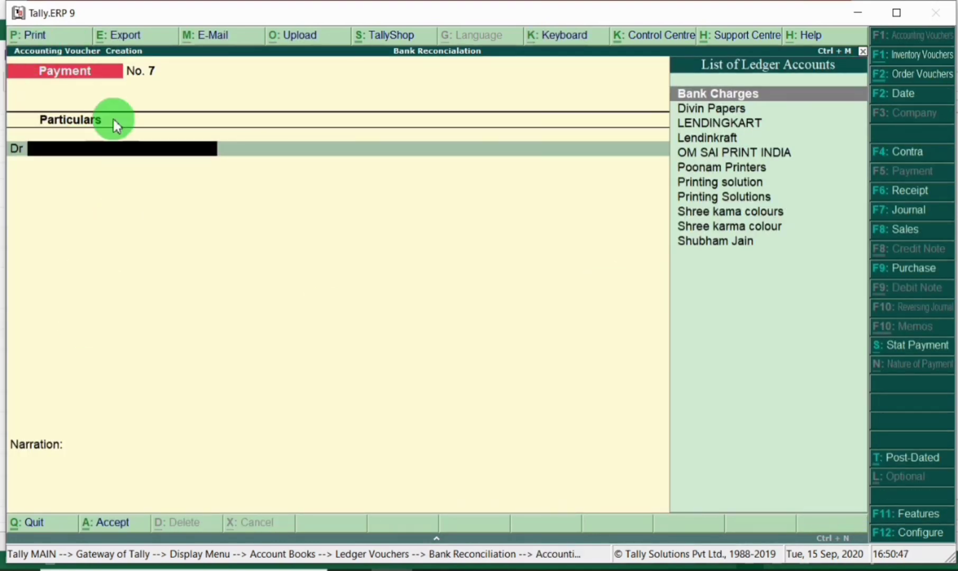
Step: Date the payment voucher 1-10-2020 and debit Bank Charges with 50, checking the entry against the Excel statement
key(alt+Tab)
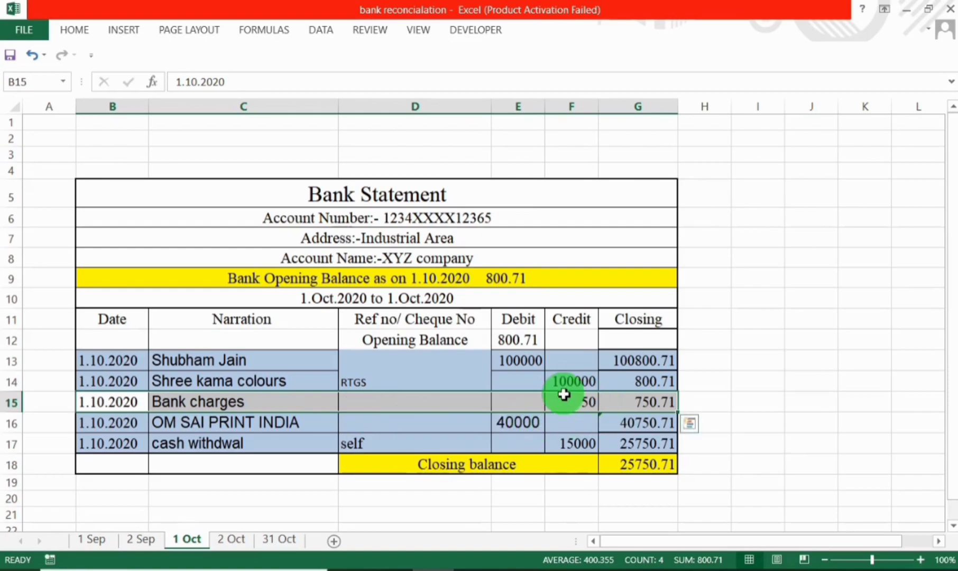
key(alt+Tab)
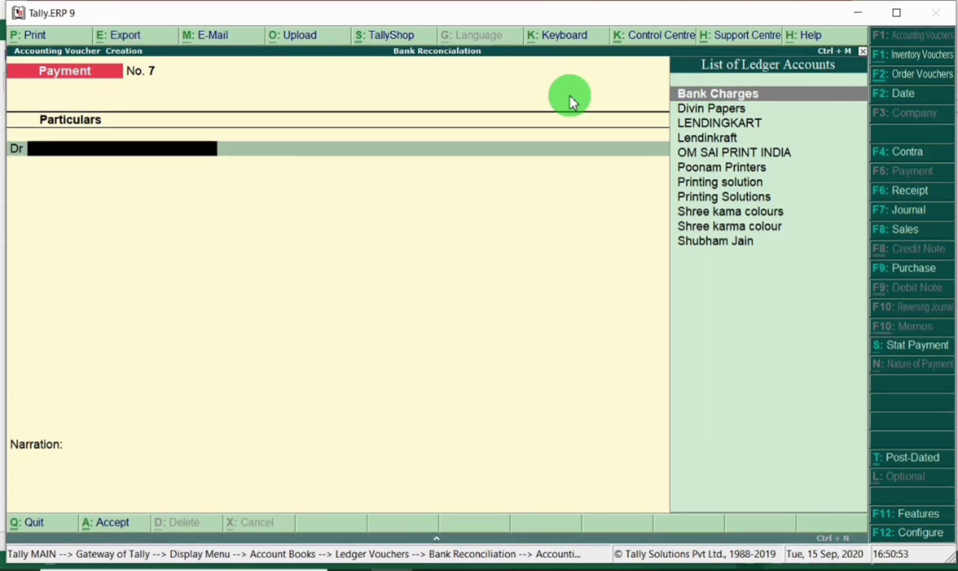
key(F2)
text(1.10)
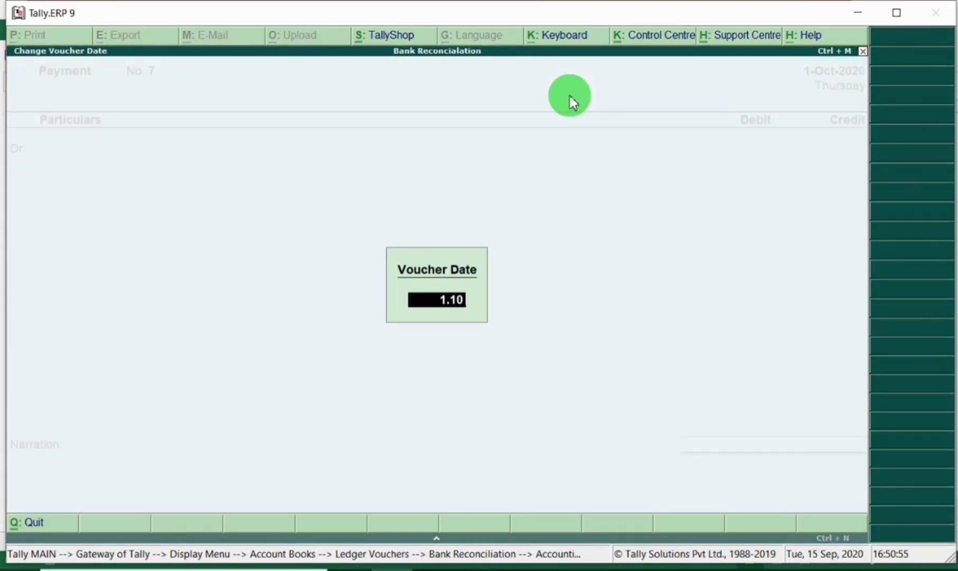
key(Return)
text(Bank)
key(Return)
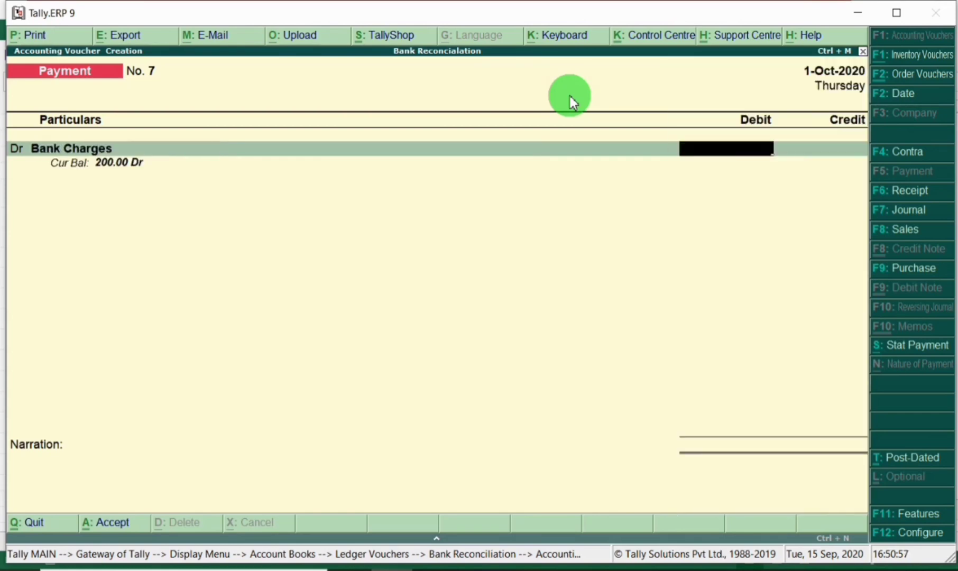
key(alt+Tab)
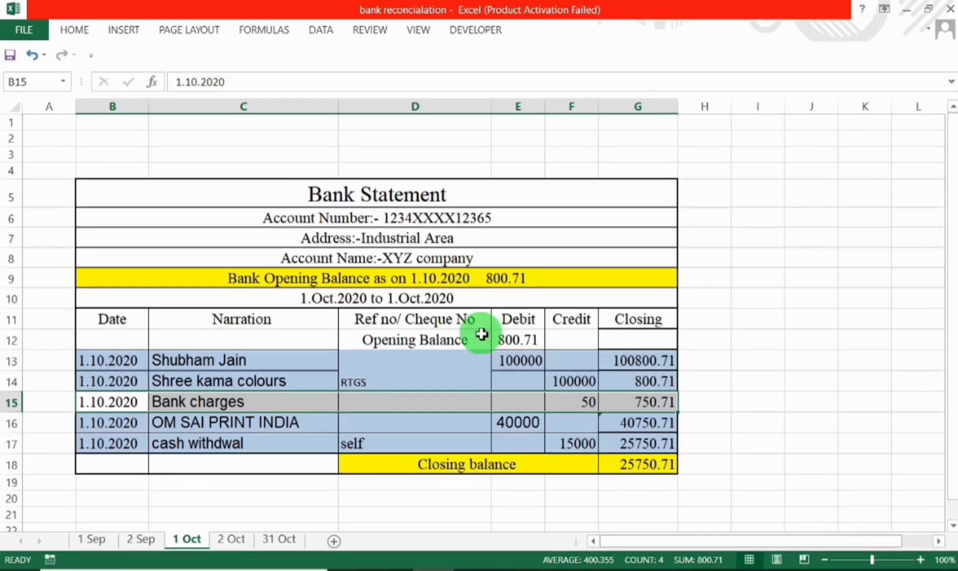
key(alt+Tab)
text(50)
key(Return)
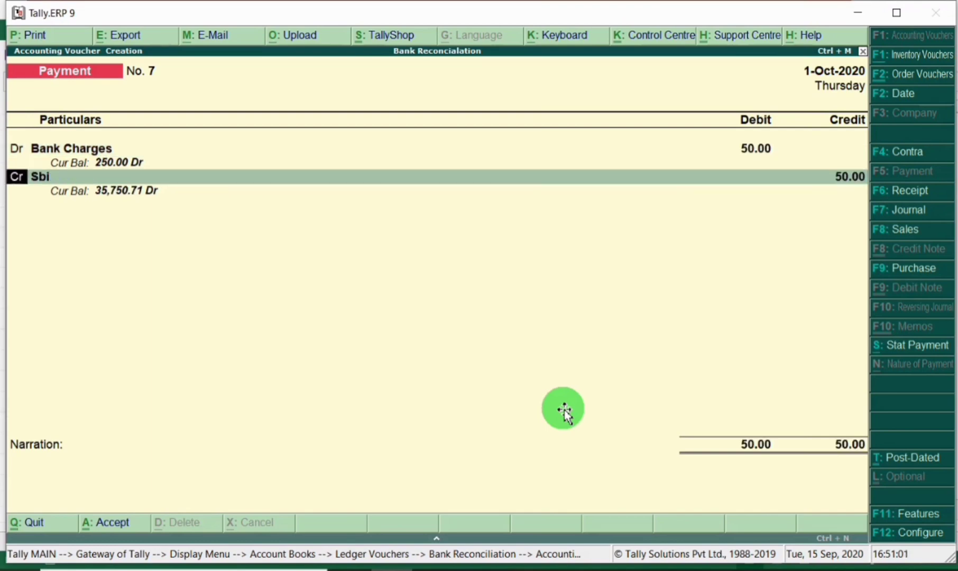
Step: Keep the 50 credit to Sbi, accept its cheque bank allocation dated 1-Oct-2020, and save the payment voucher
key(Return)
key(Return)
key(Return)
key(Return)
key(Return)
key(Return)
key(Return)
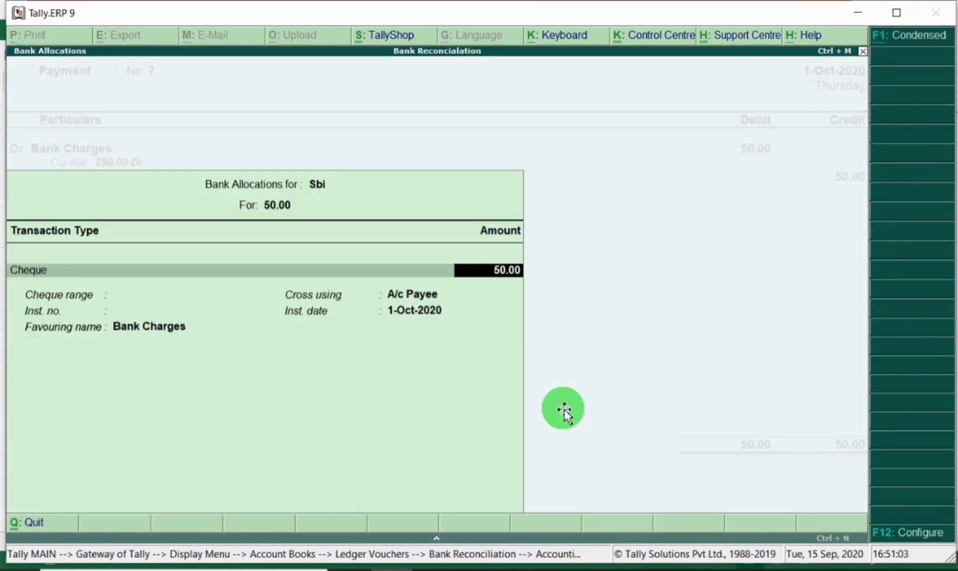
key(Return)
key(Return)
key(Return)
key(Return)
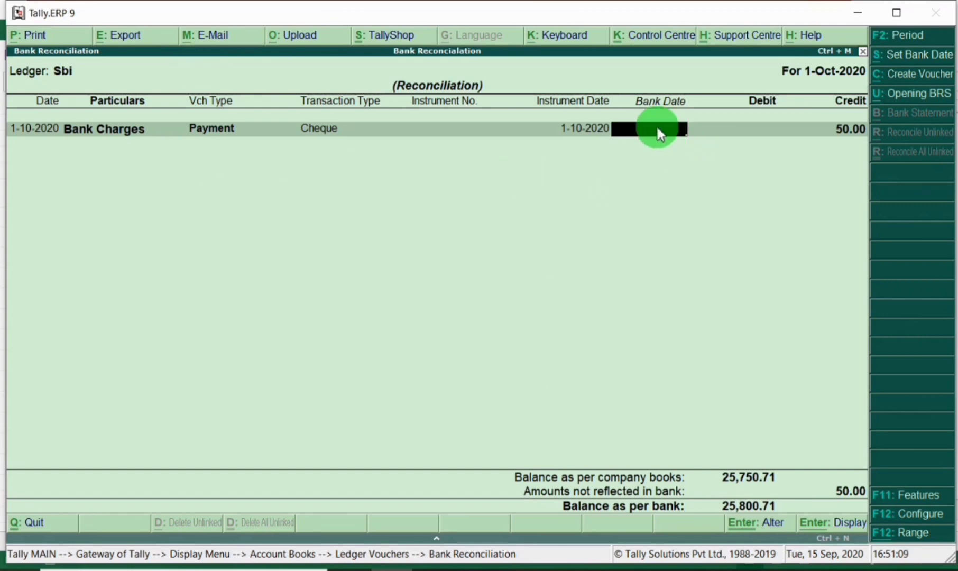
Step: Shade the Bank charges row blue in the Excel statement
key(alt+Tab)
right_click(178, 408)
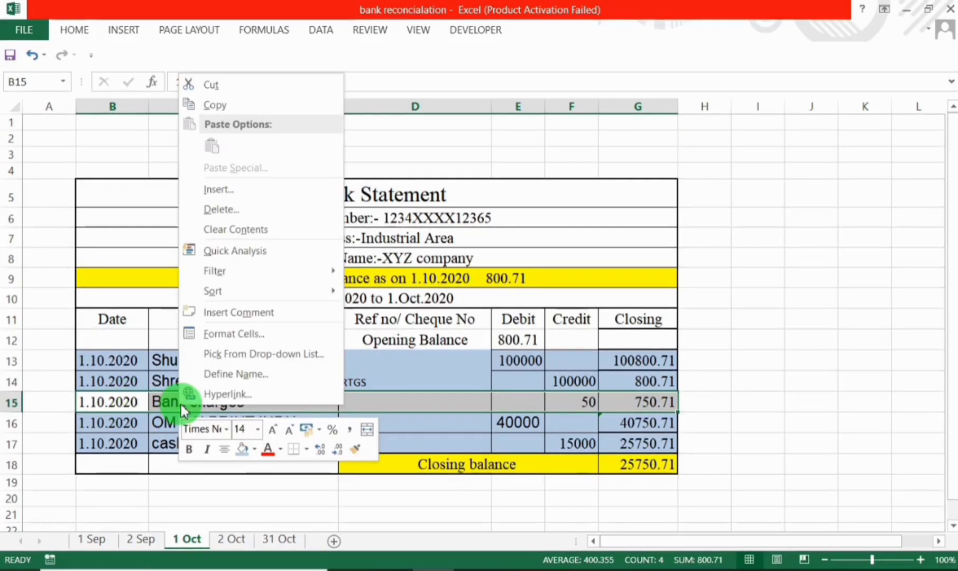
key(Escape)
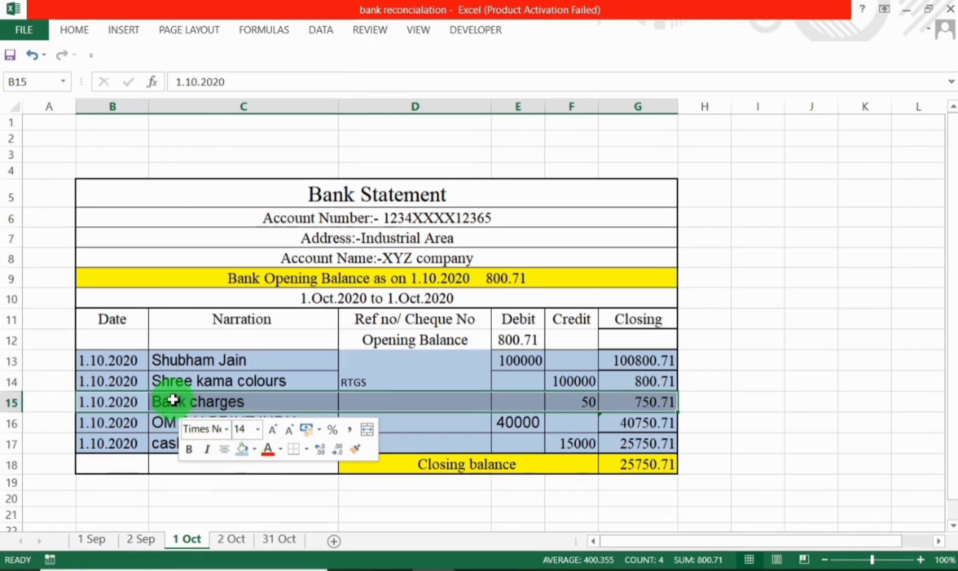
Step: Set the Bank Charges payment's bank date to 1-10-2020 in Tally.ERP 9, save the reconciliation, and return to the Excel statement
key(alt+Tab)
key(Return)
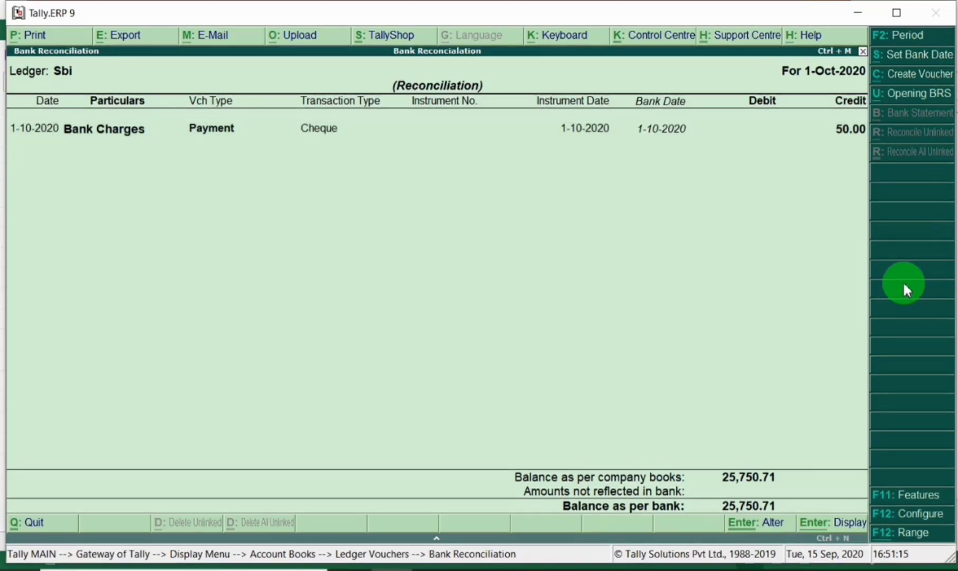
key(Return)
key(Return)
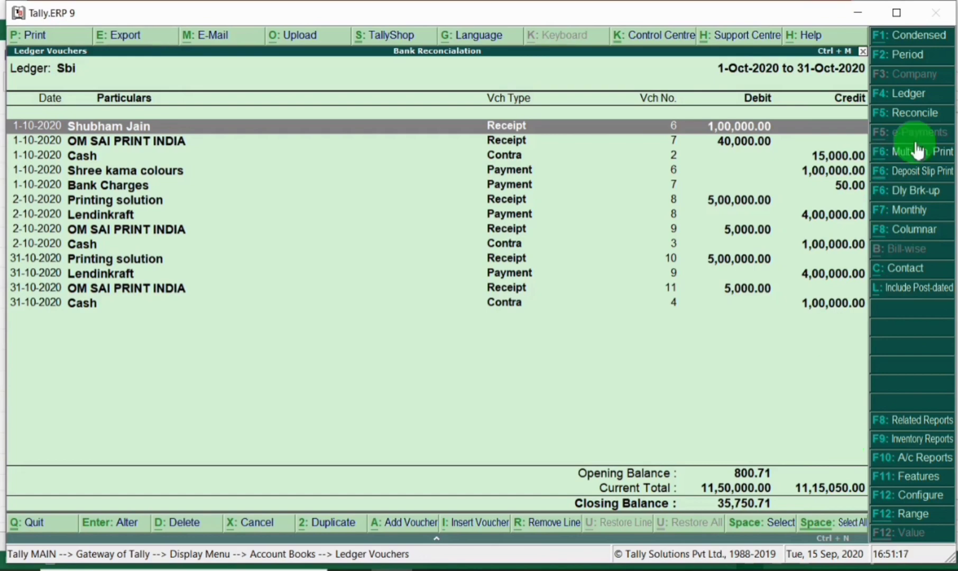
key(alt+Tab)
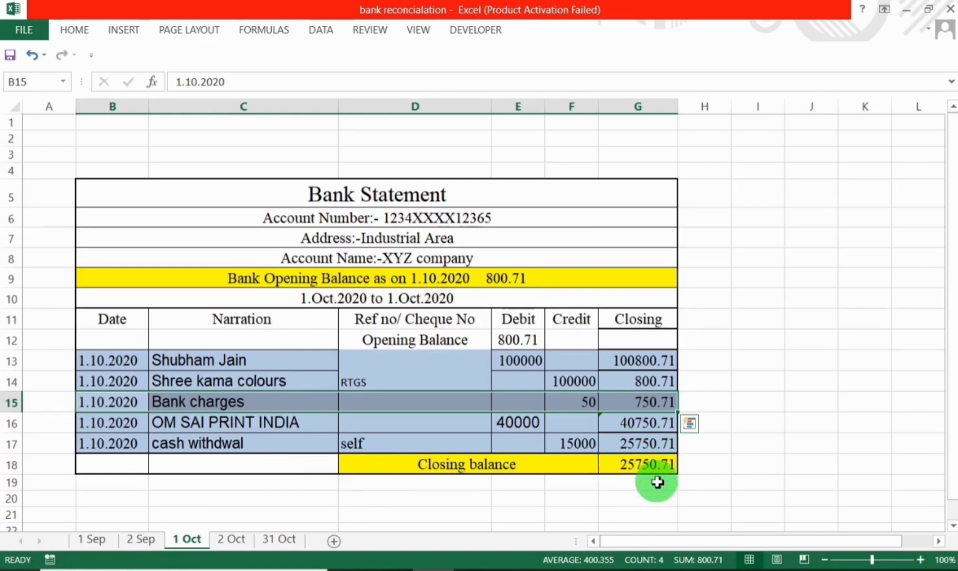
Step: Open the Sbi bank reconciliation in Tally.ERP 9 and limit its period to 1-10-2020 to view that day's balances
key(alt+Tab)
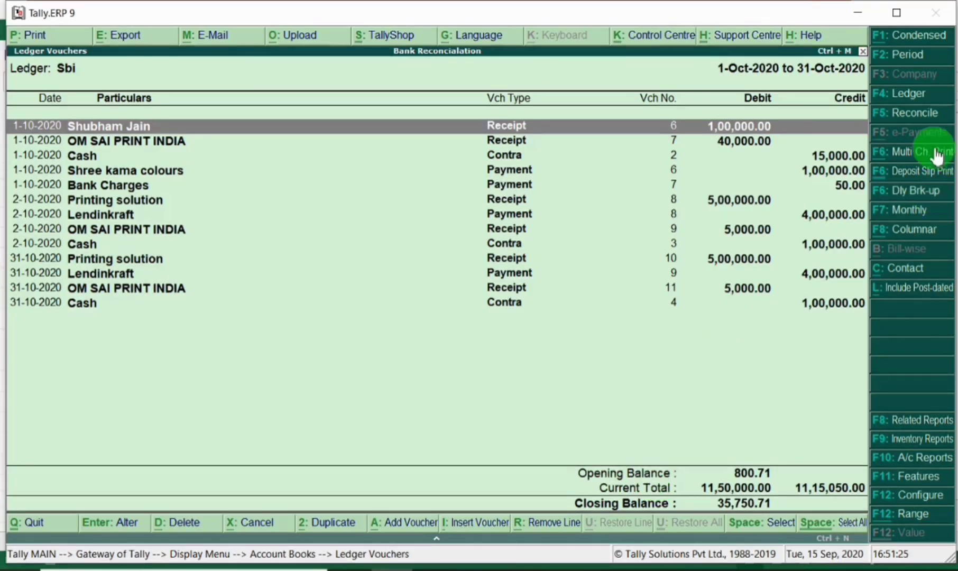
click(912, 117)
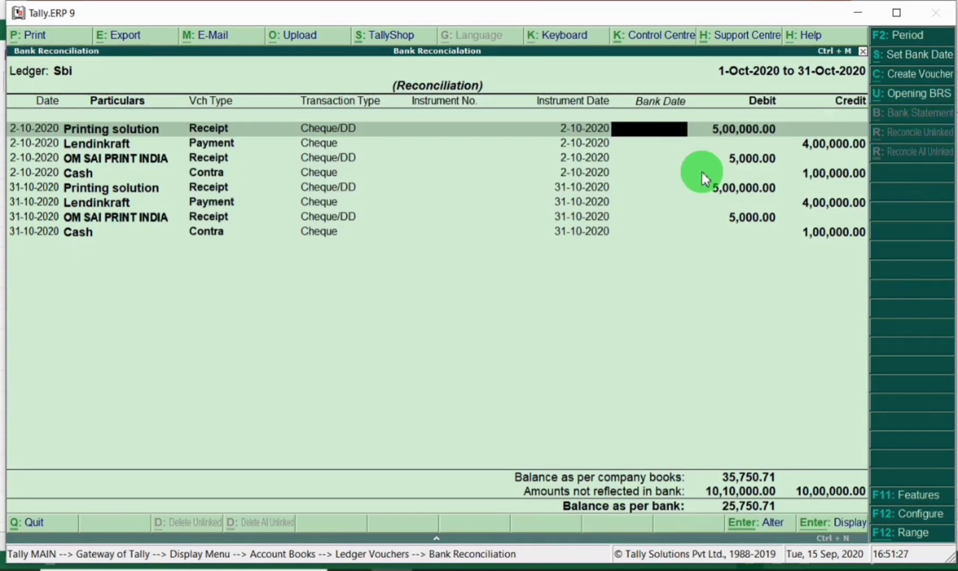
key(F2)
key(Return)
text(1.10)
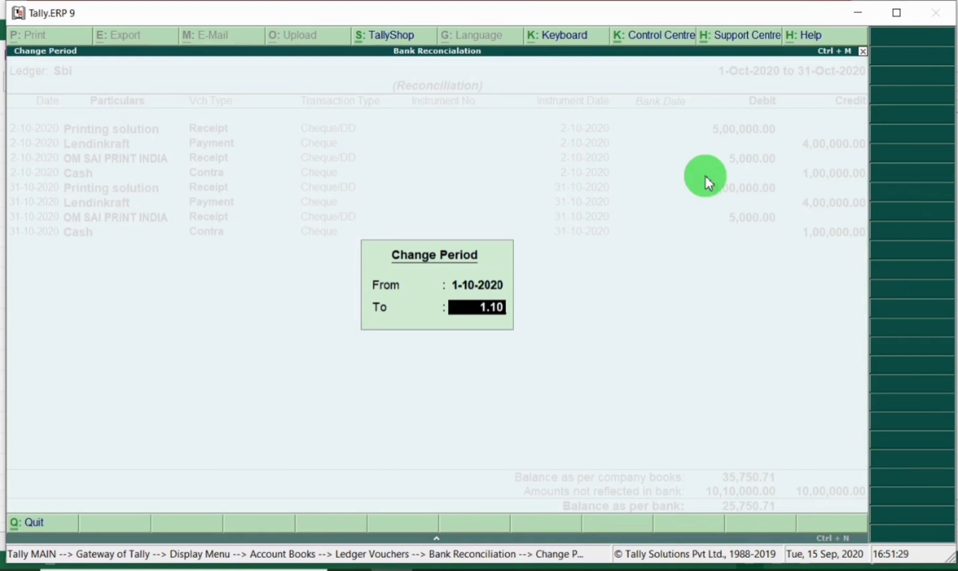
key(Return)
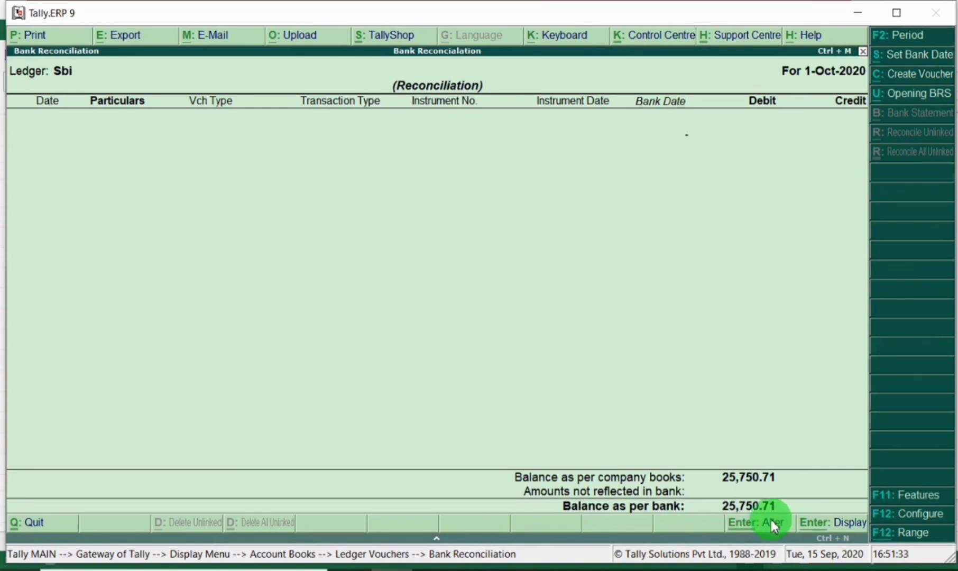
Step: Compare Tally's reconciled bank balance with the Excel 1 Oct statement's closing balance, reviewing the Shree kama colours and Bank charges rows
key(alt+Tab)
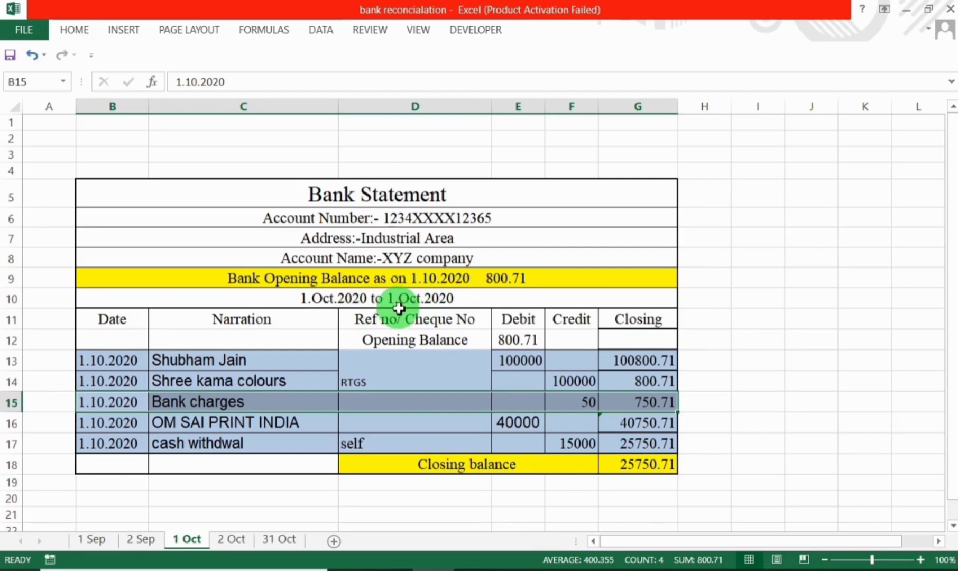
key(alt+Tab)
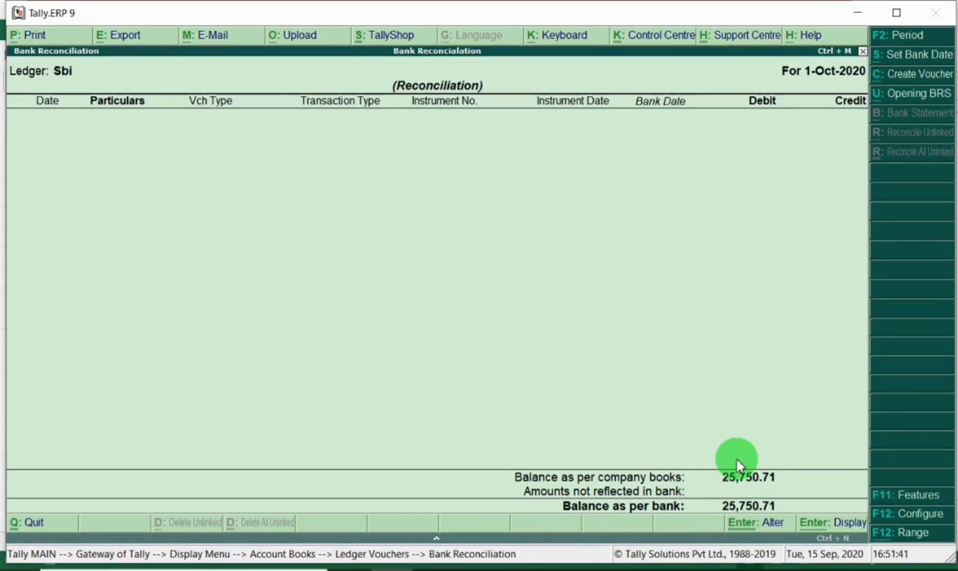
key(alt+Tab)
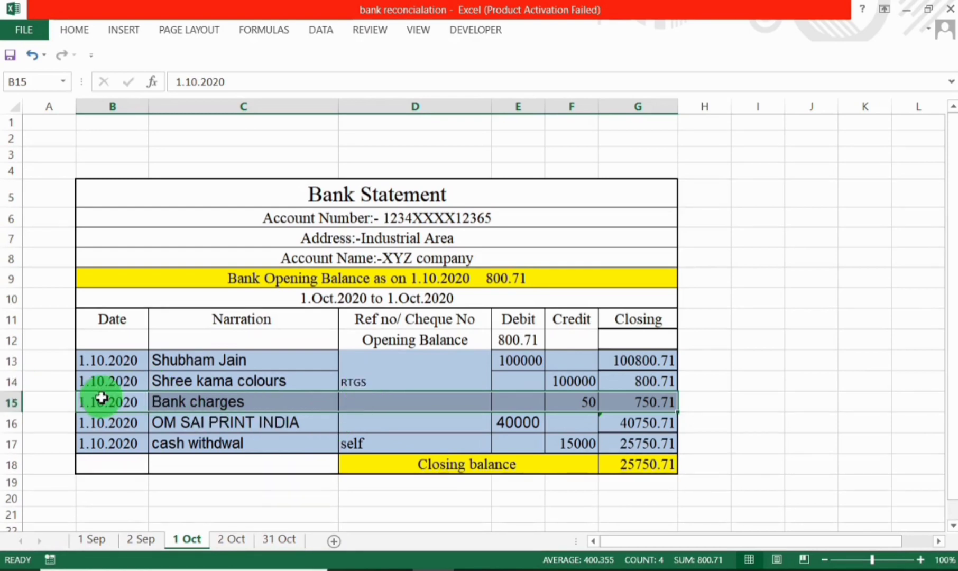
click(129, 382)
drag(129, 383, 606, 384)
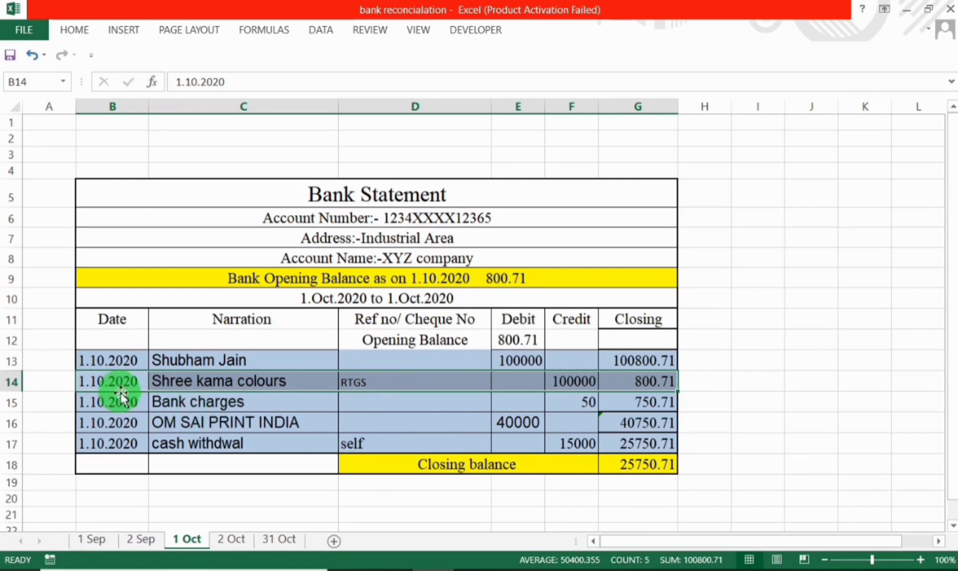
drag(90, 402, 614, 395)
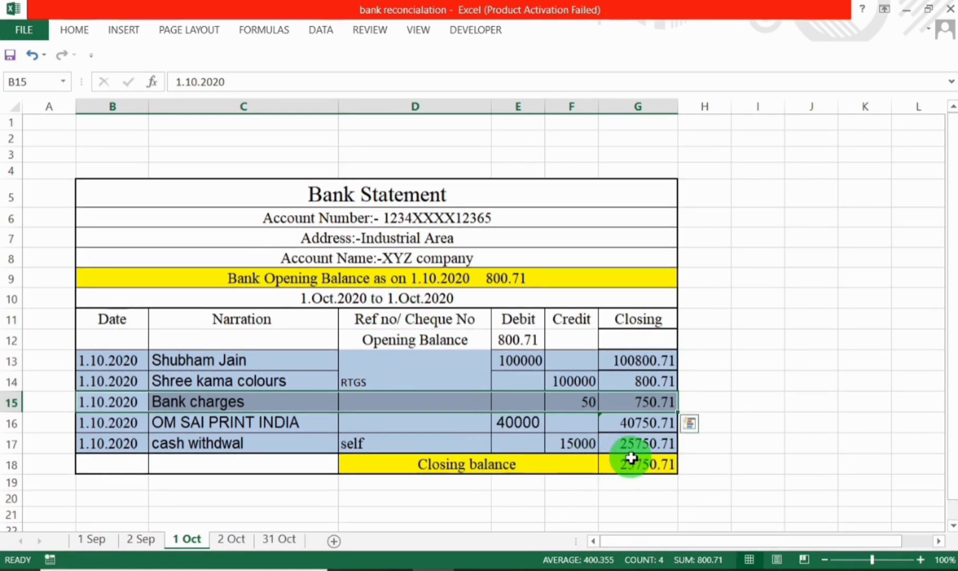
Step: Open the 2 Oct bank statement sheet and examine its Printing solution, OM SAI PRINT INDIA and Lendinkraft entries
click(236, 540)
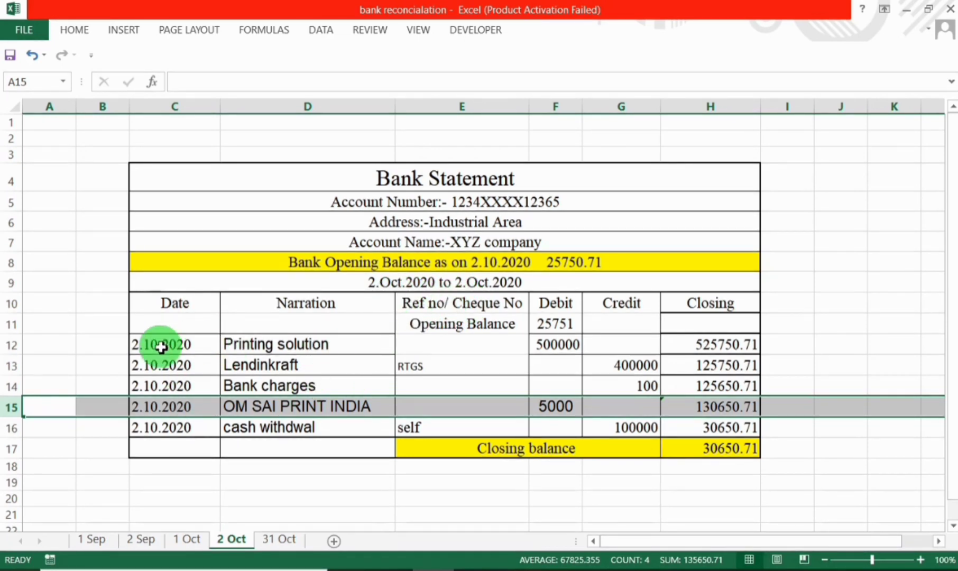
click(7, 345)
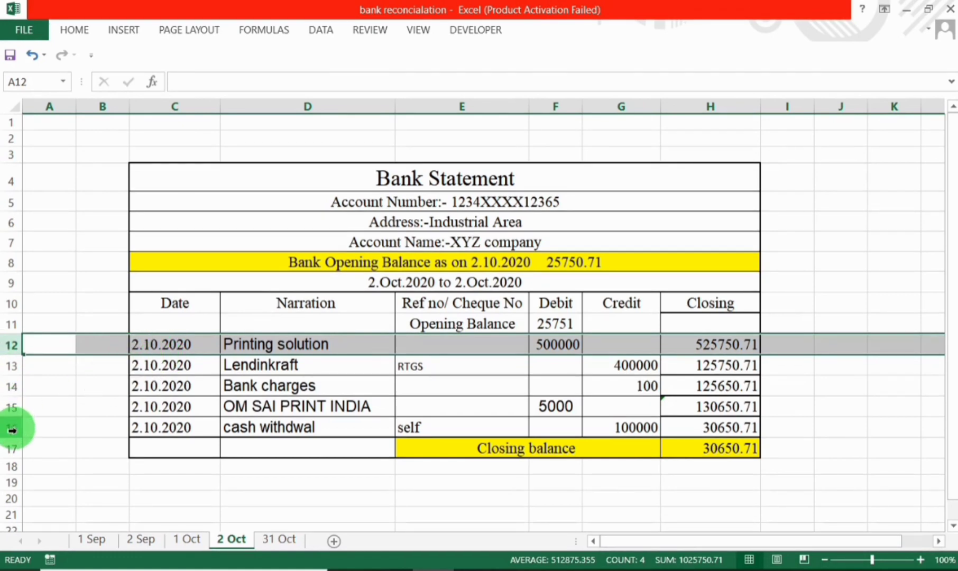
click(11, 407)
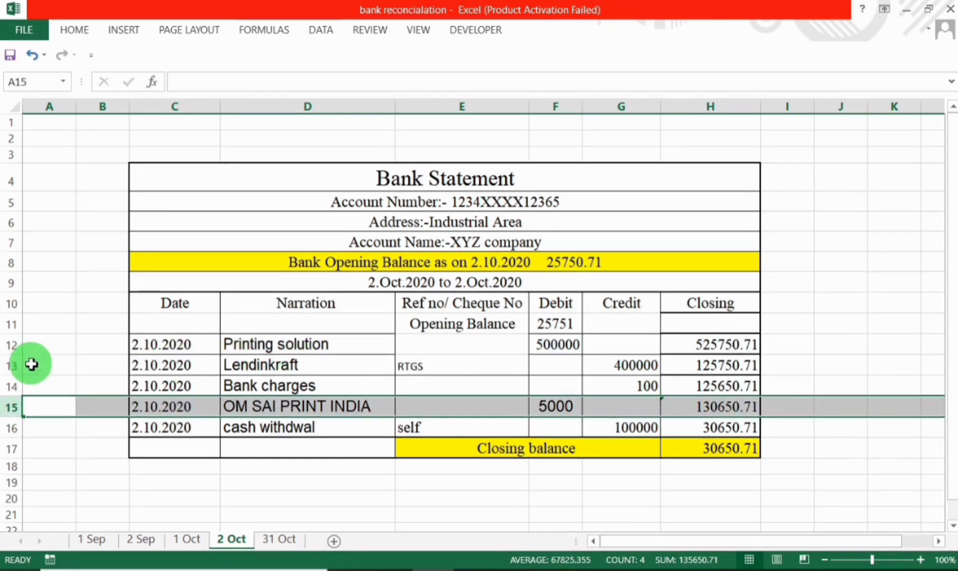
click(13, 365)
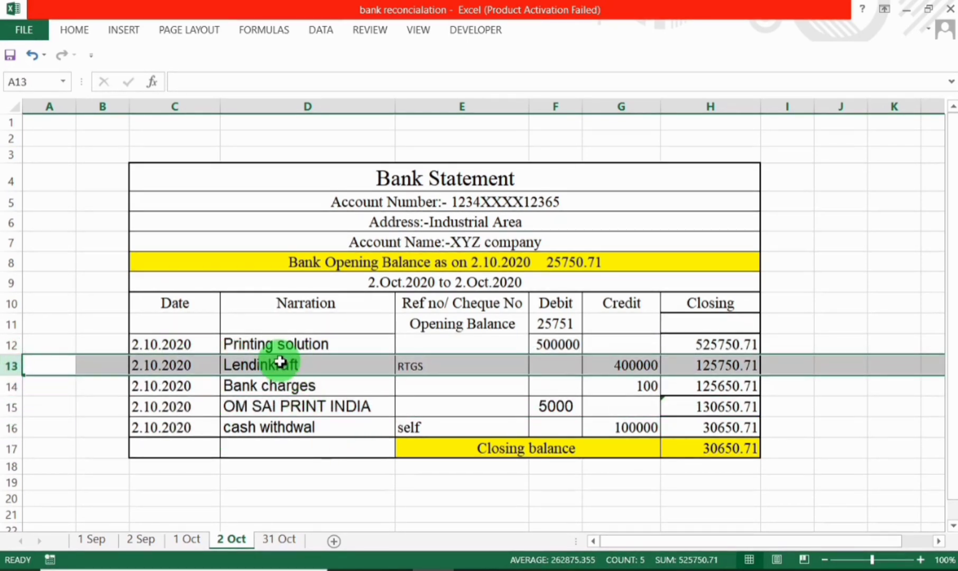
click(190, 344)
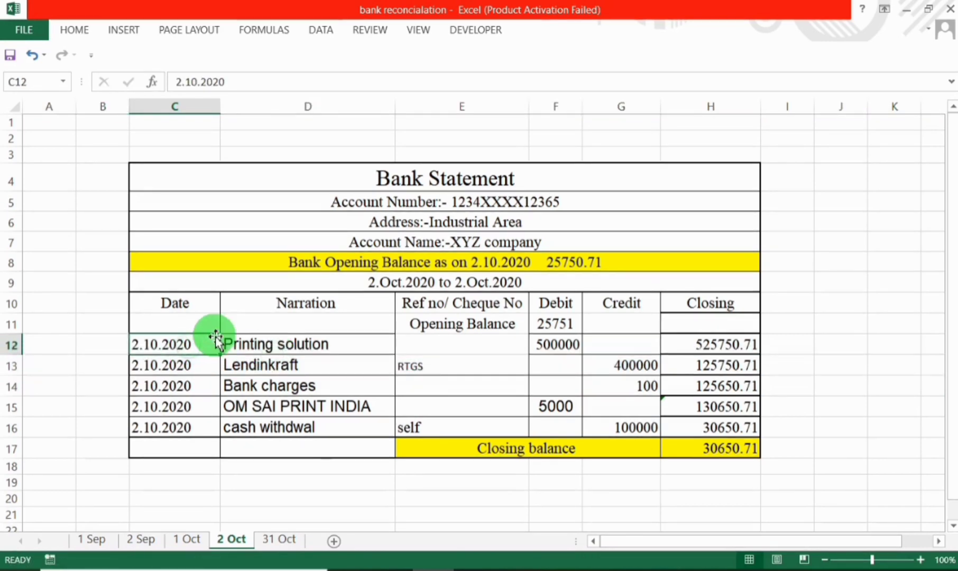
Step: Switch to Tally.ERP 9, reopen the Sbi bank reconciliation and set its period from 2-10-2020 to 2-10-2020
key(alt+Tab)
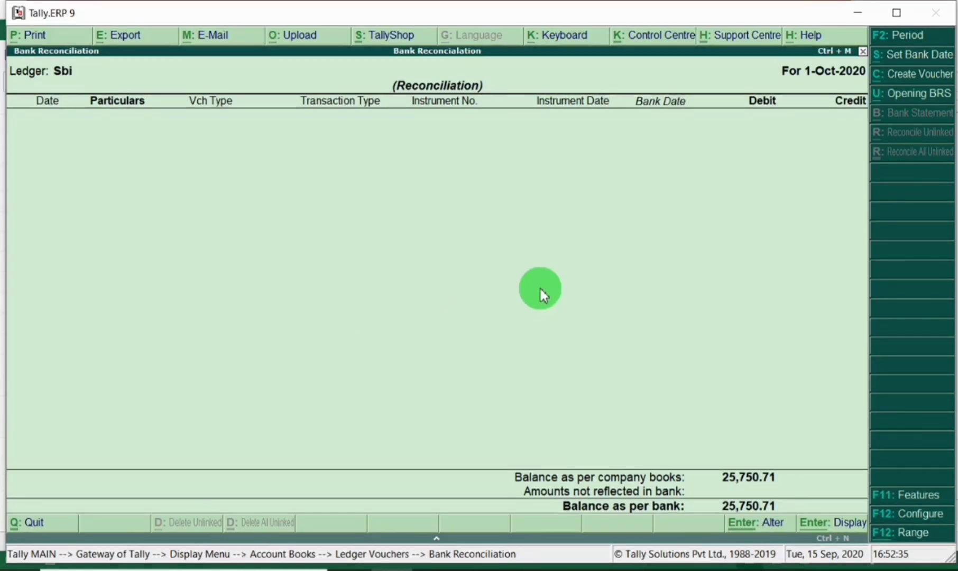
key(Escape)
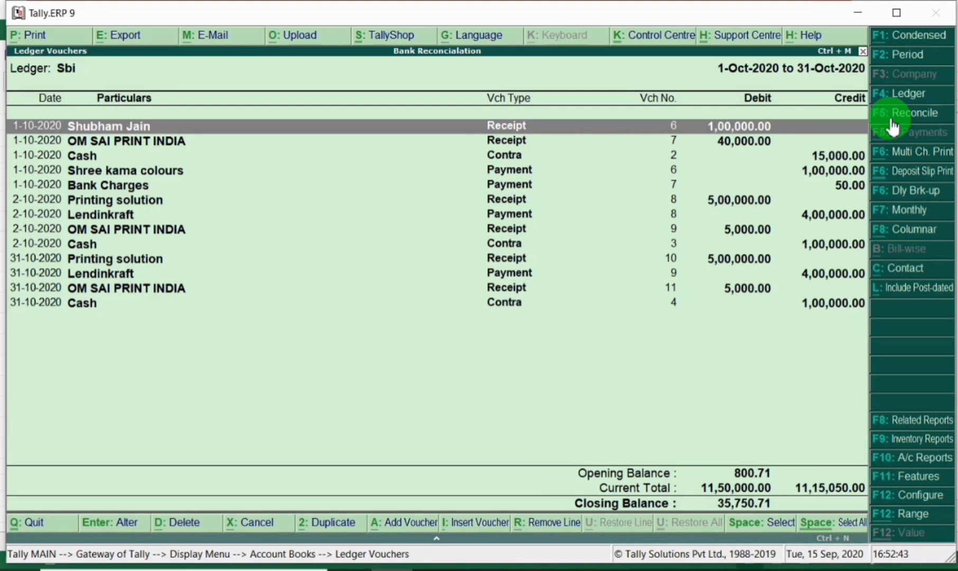
click(907, 114)
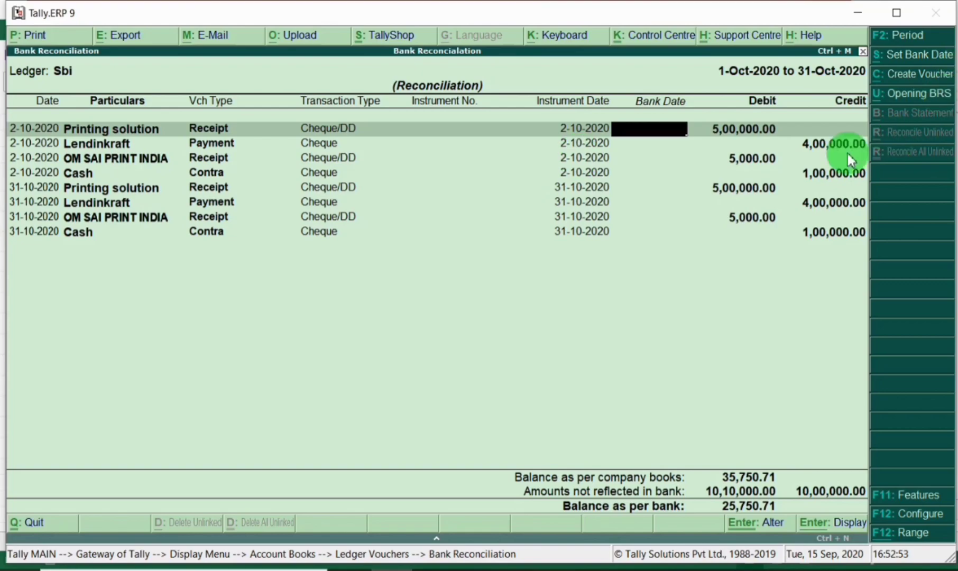
key(F2)
key(alt+Tab)
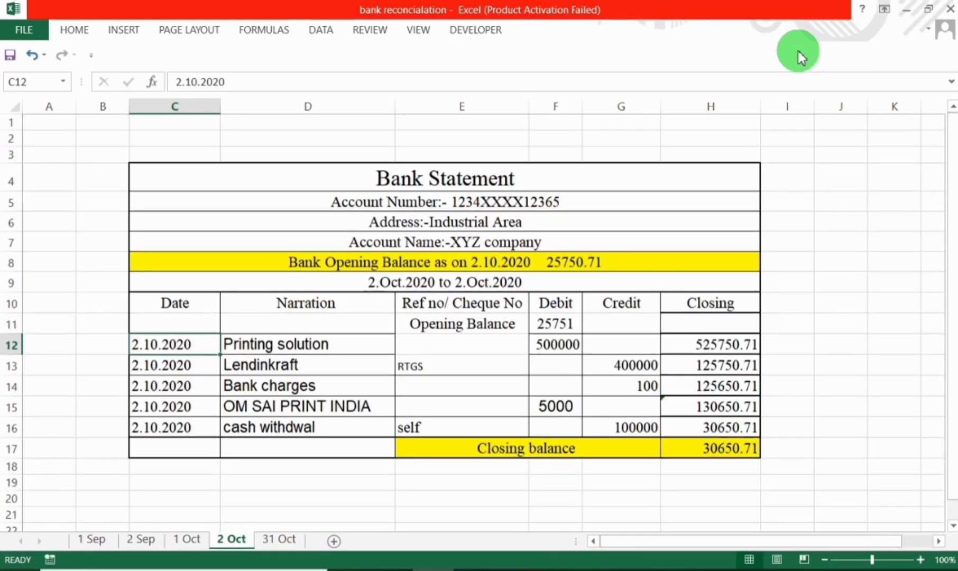
key(alt+Tab)
text(2.)
key(Return)
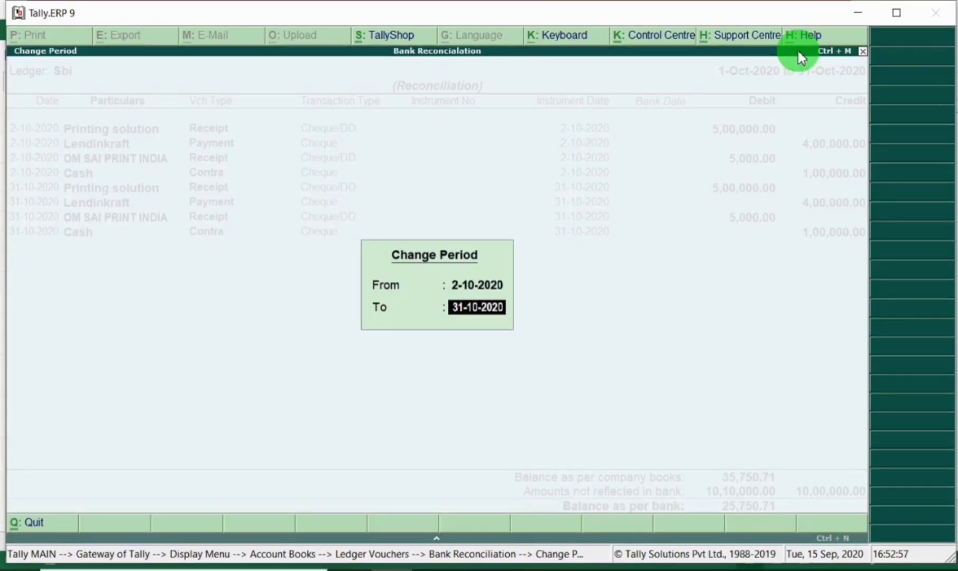
key(Return)
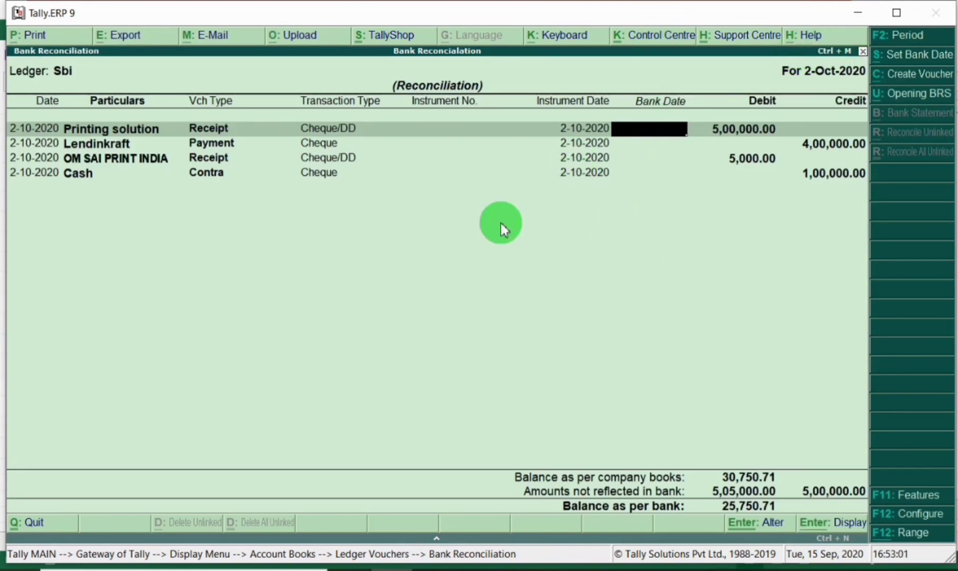
Step: Shade the Printing solution row blue in the Excel statement and set that receipt's bank date to 2-10-2020 in Tally.ERP 9
key(alt+Tab)
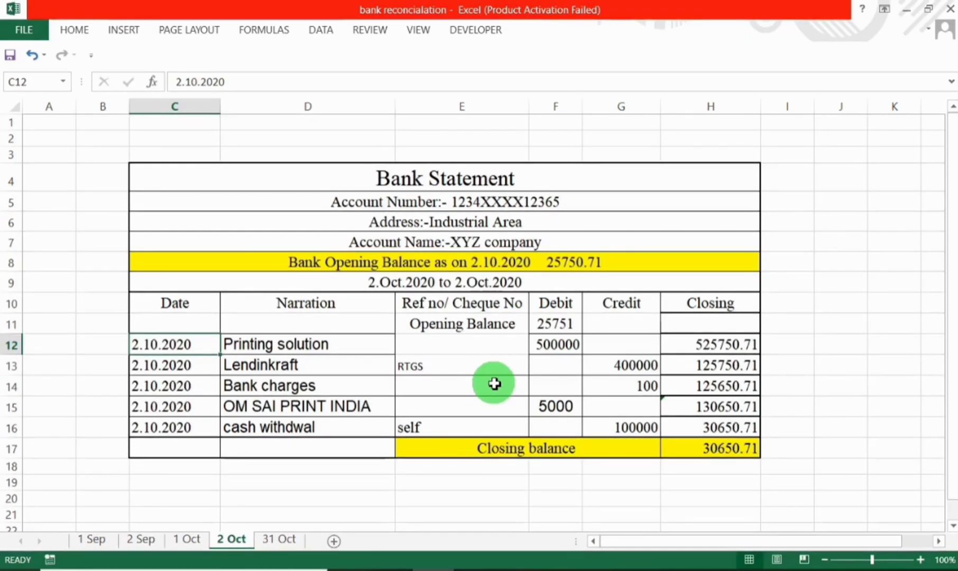
key(alt+Tab)
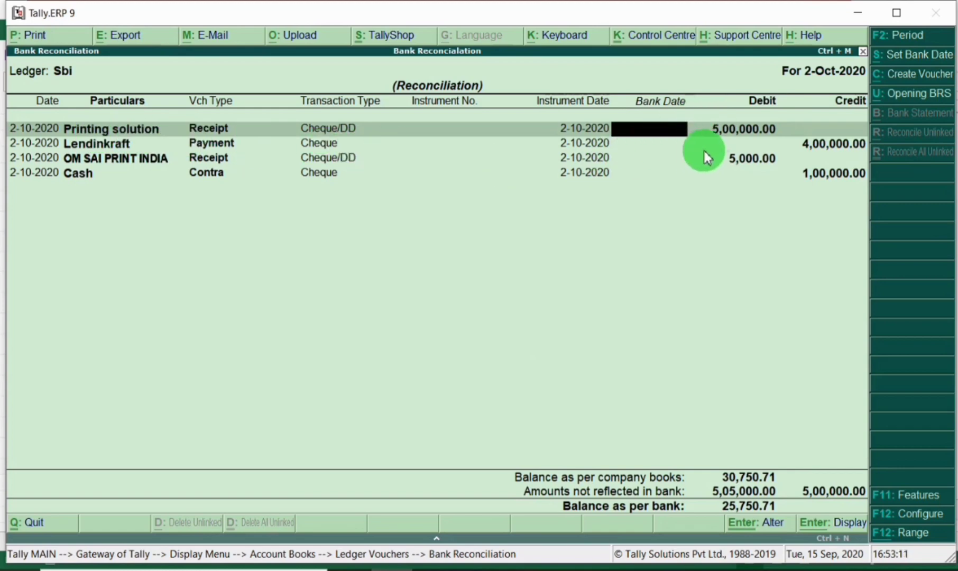
key(alt+Tab)
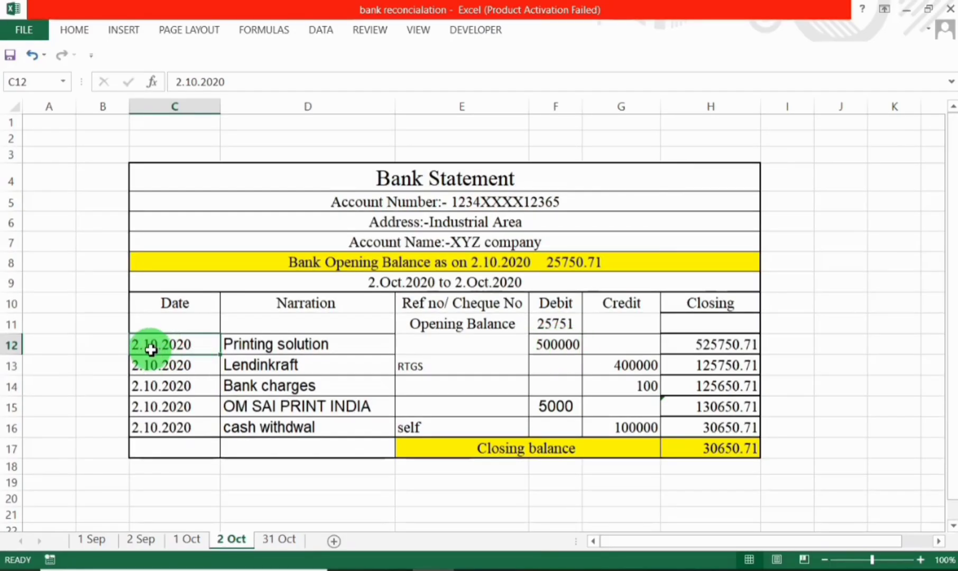
drag(151, 350, 644, 345)
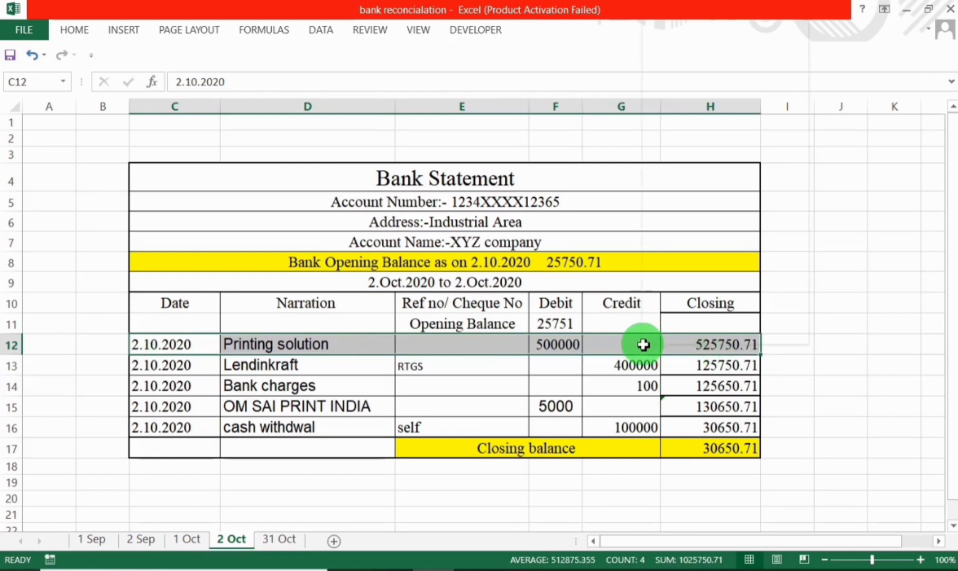
right_click(643, 344)
click(701, 388)
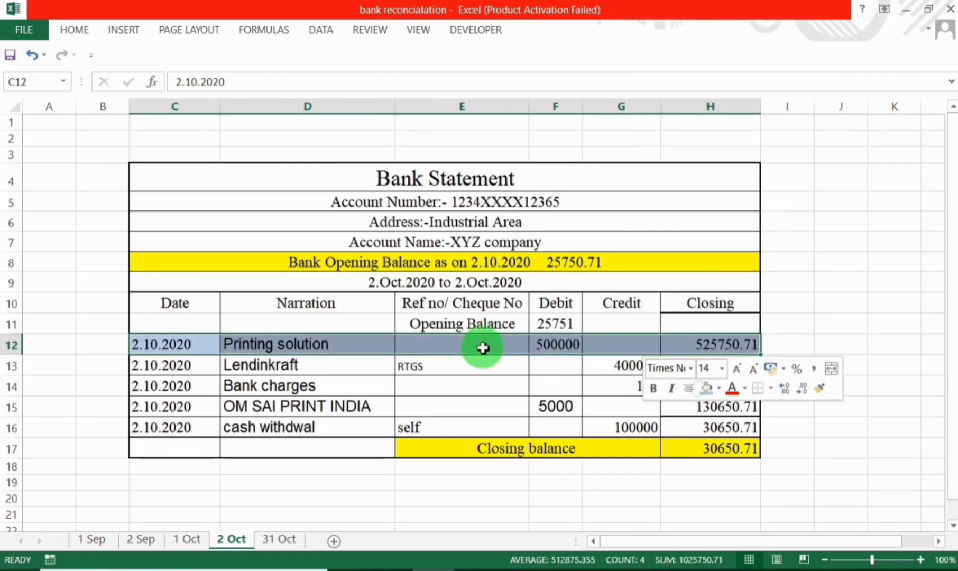
key(alt+Tab)
key(Return)
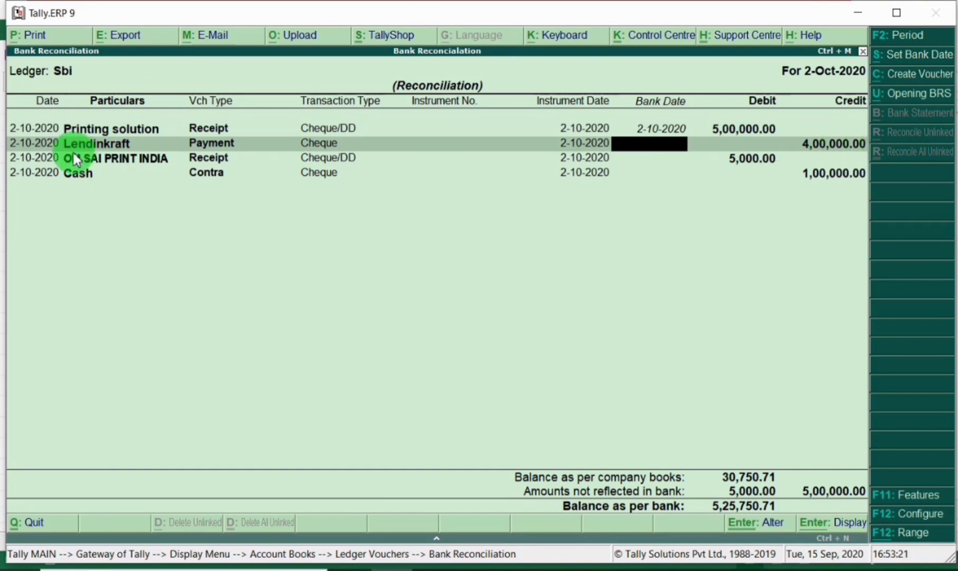
Step: Shade the Lendinkraft row blue in the Excel statement and set that payment's bank date to 2-10-2020 in Tally.ERP 9
key(alt+Tab)
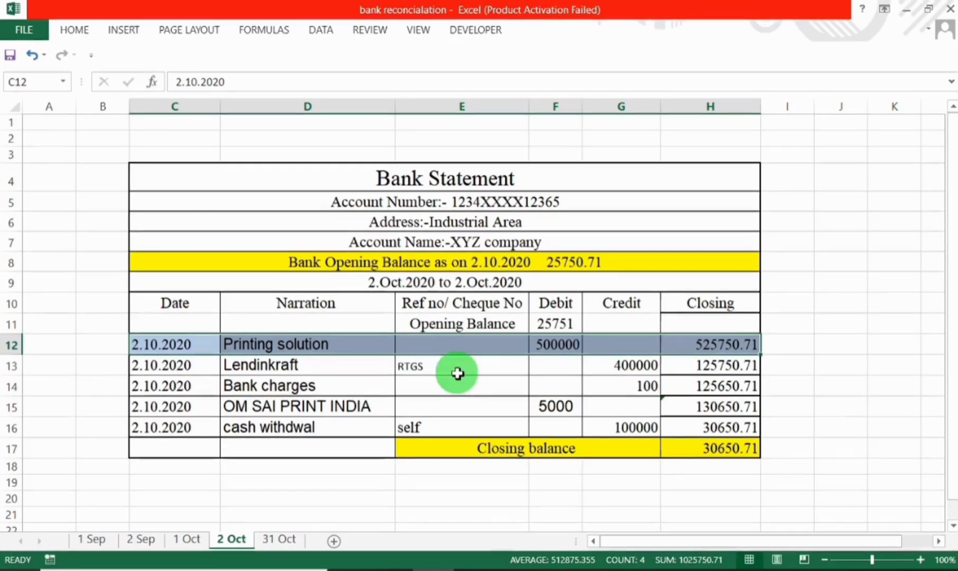
drag(153, 370, 689, 368)
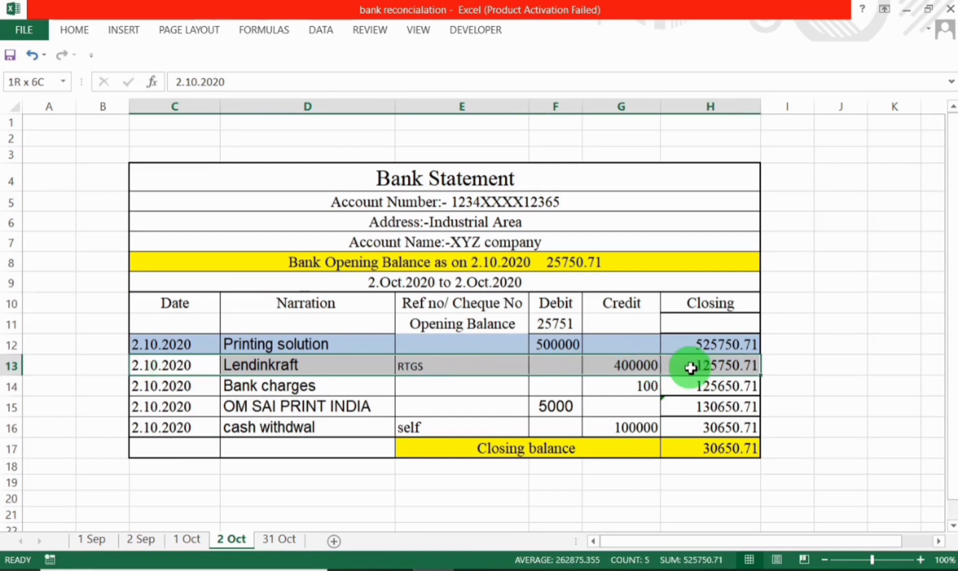
right_click(471, 370)
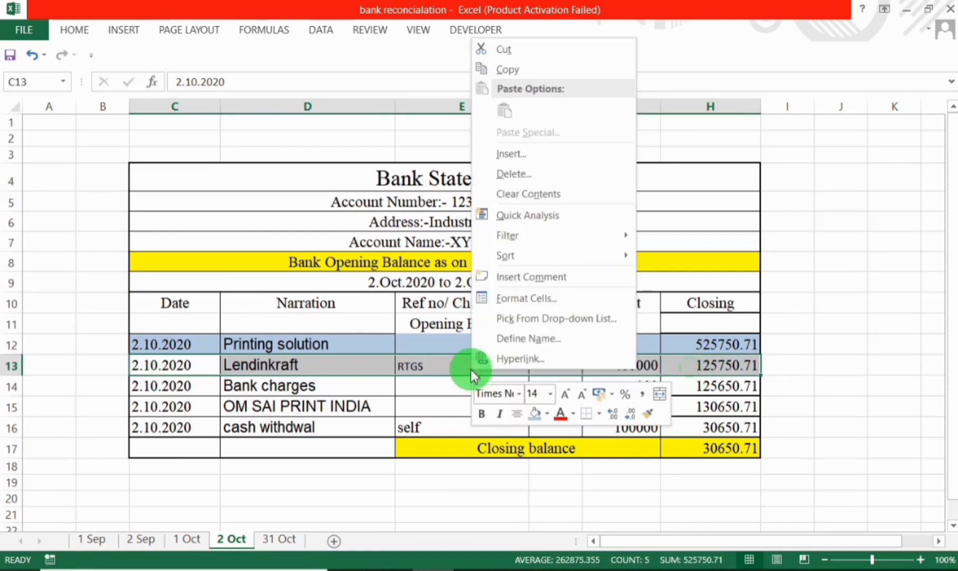
click(535, 413)
key(alt+Tab)
text(2.10)
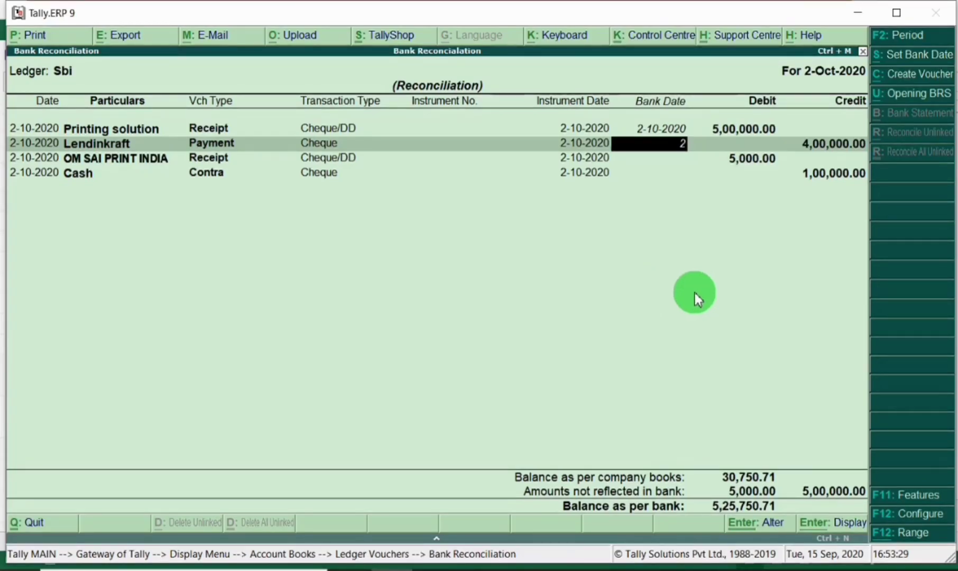
key(Return)
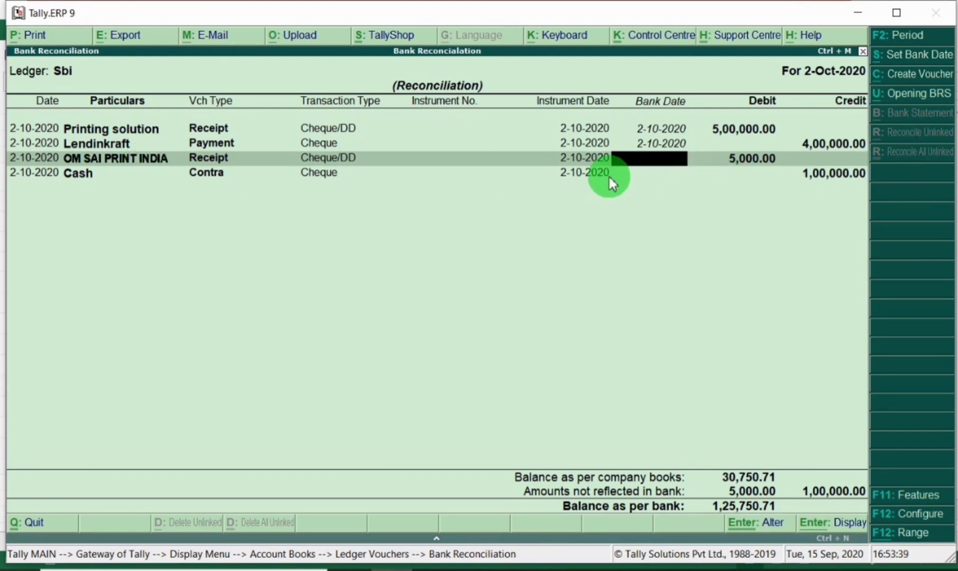
Step: Shade the OM SAI PRINT INDIA row blue in the Excel statement and set that receipt's bank date to 2-10-2020 in Tally.ERP 9
key(alt+Tab)
key(alt+Tab)
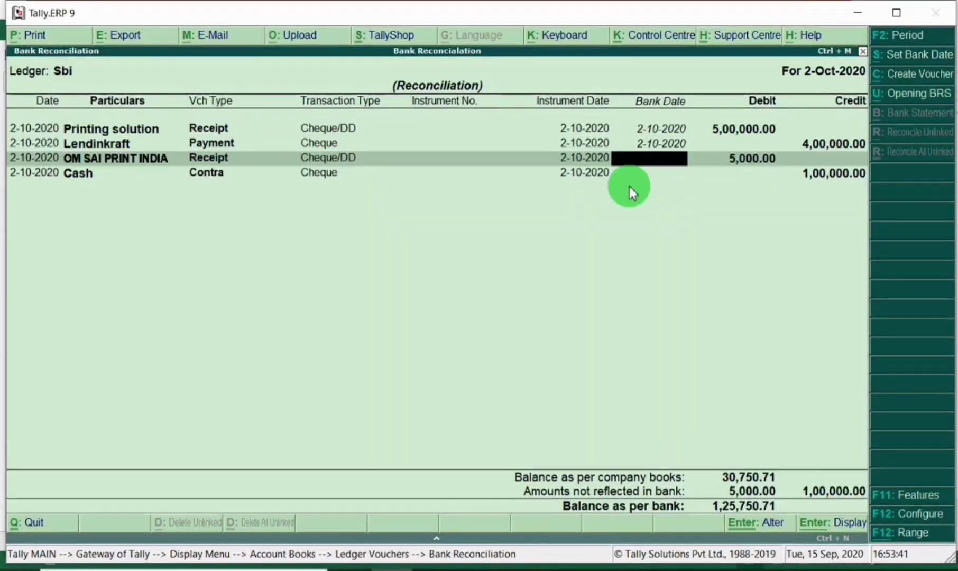
key(alt+Tab)
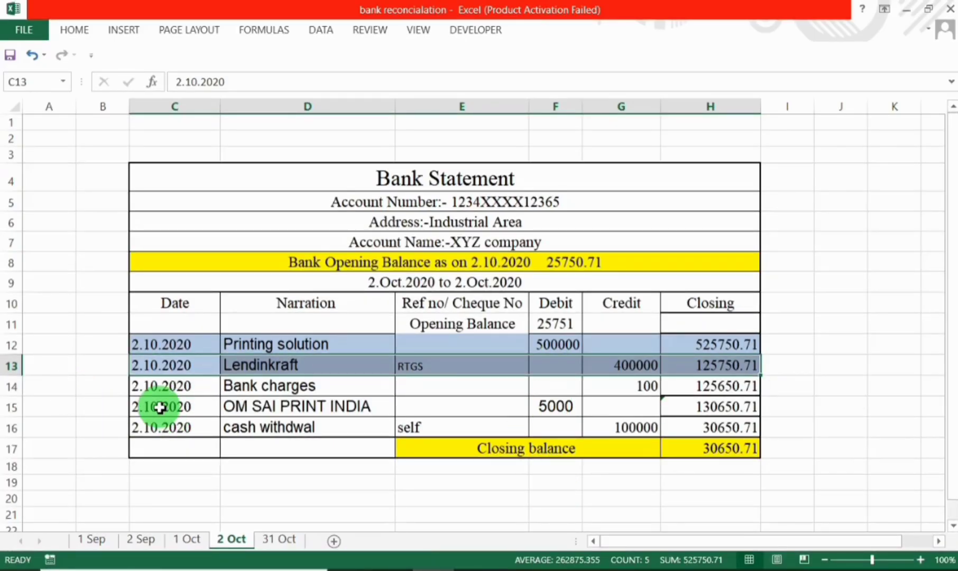
drag(159, 407, 712, 415)
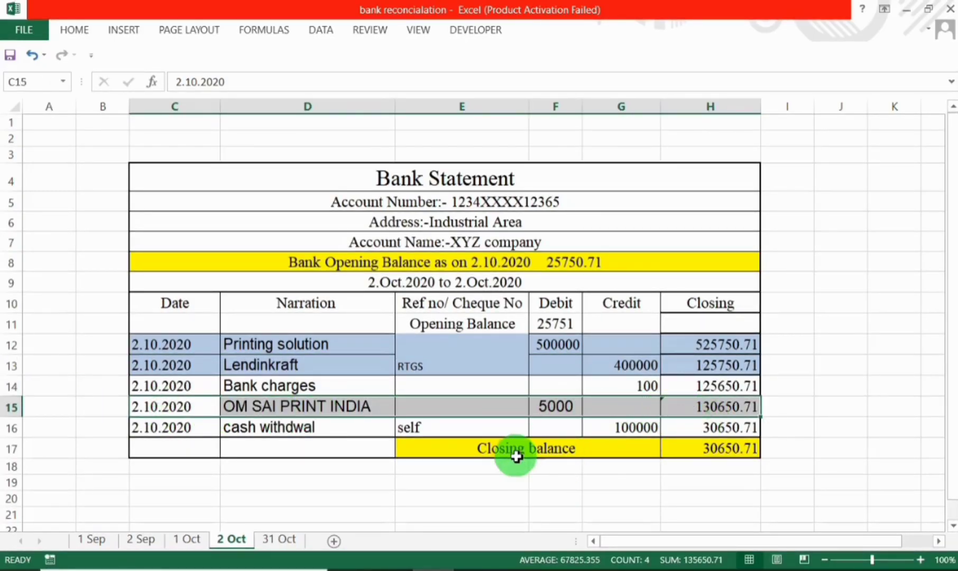
right_click(479, 418)
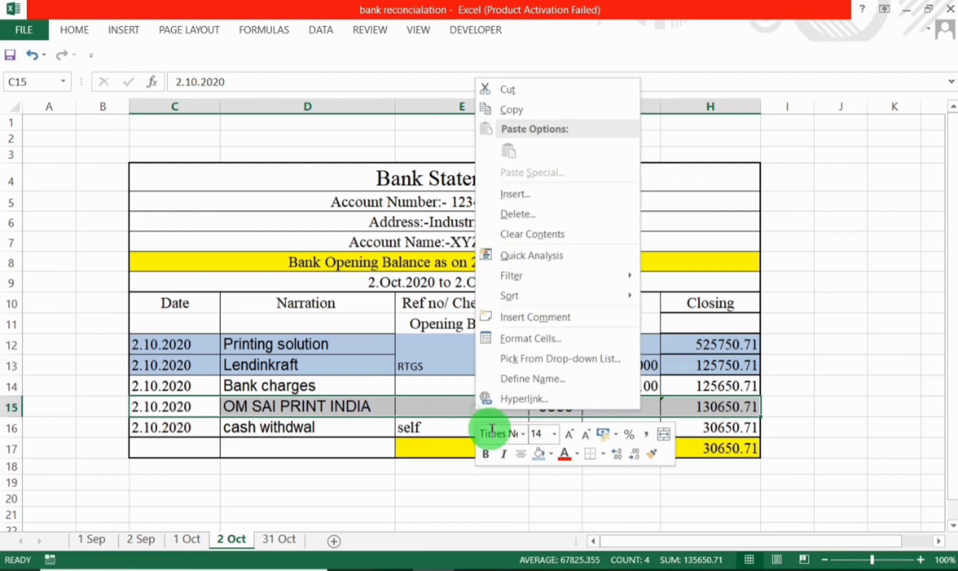
click(536, 456)
key(alt+Tab)
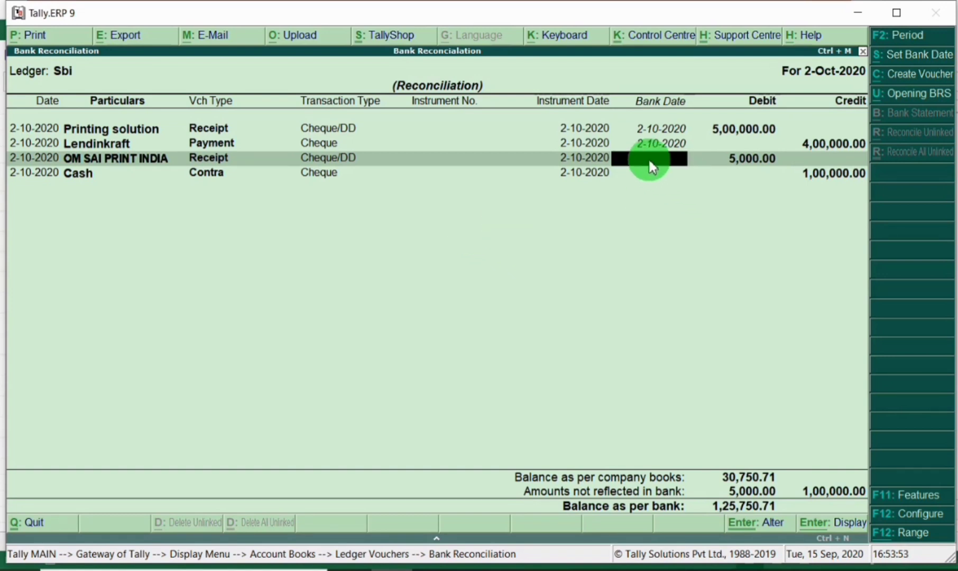
text(2-10-2020)
key(Return)
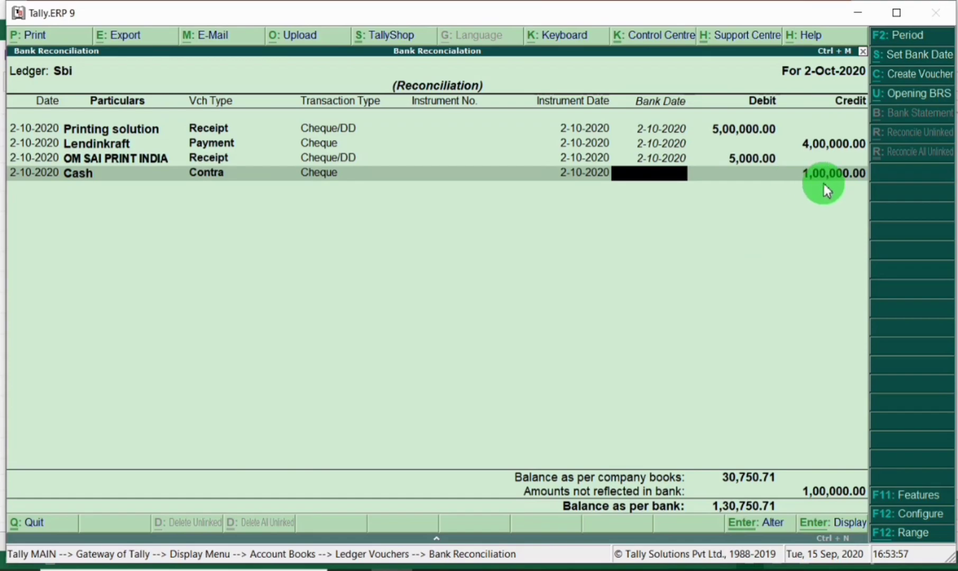
Step: Shade the cash withdrawal row blue in the Excel statement and enter 2.10 as the Cash contra's bank date in Tally.ERP 9
key(alt+Tab)
drag(169, 428, 695, 423)
right_click(458, 428)
click(526, 479)
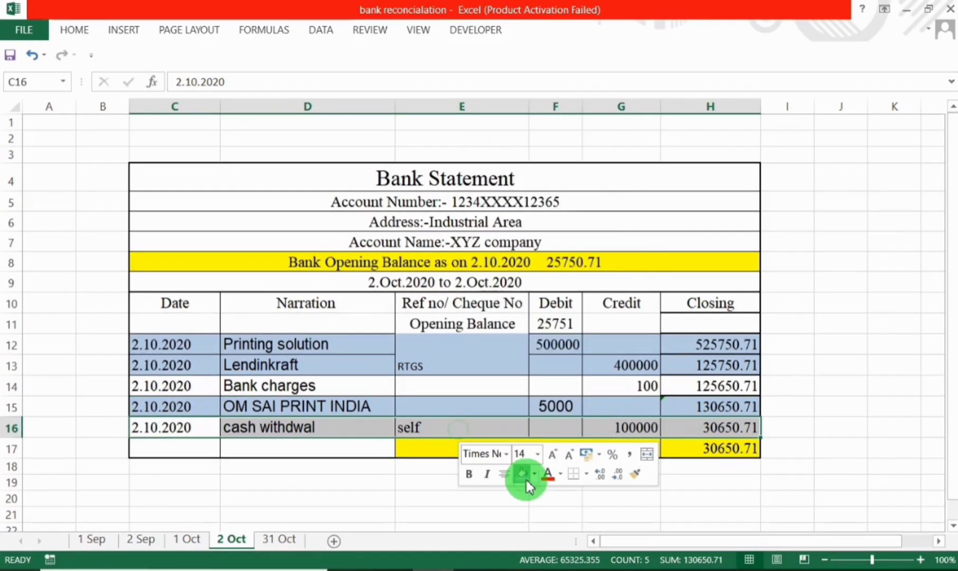
key(alt+Tab)
text(2.10)
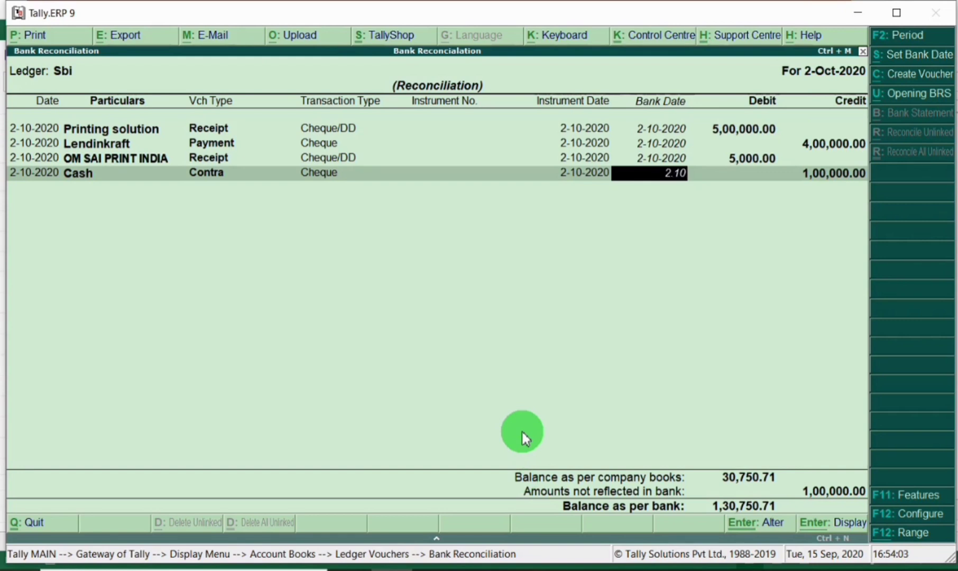
mouse_move(476, 569)
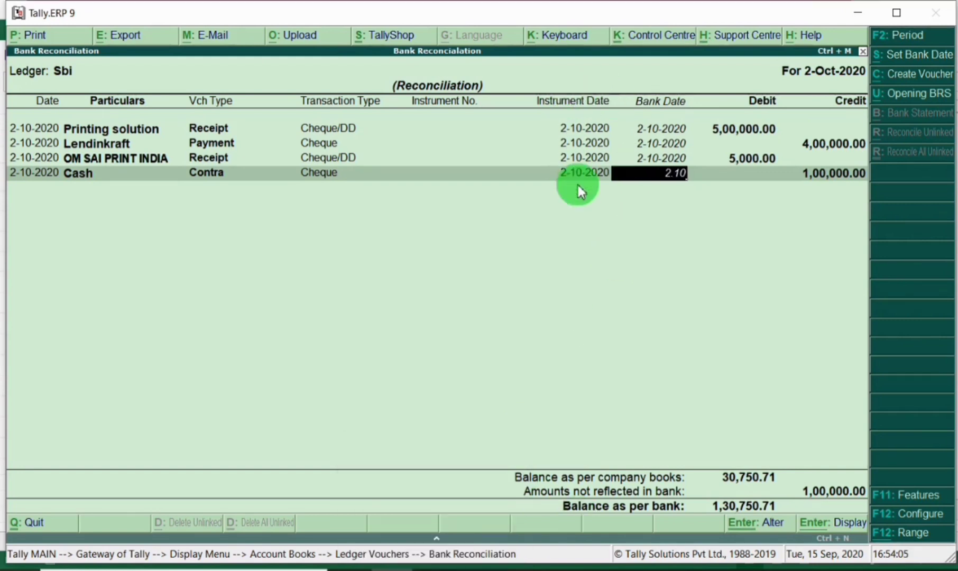
Step: Check the Bank charges row in the Excel statement, accept the reconciliation in Tally.ERP 9 and start a payment voucher dated 2-10-2020
key(alt+Tab)
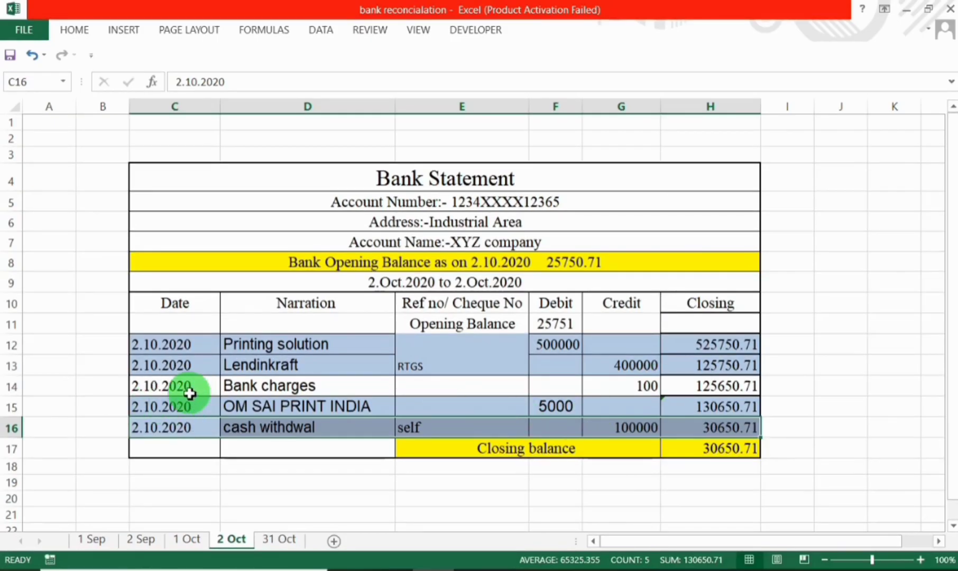
drag(176, 387, 709, 390)
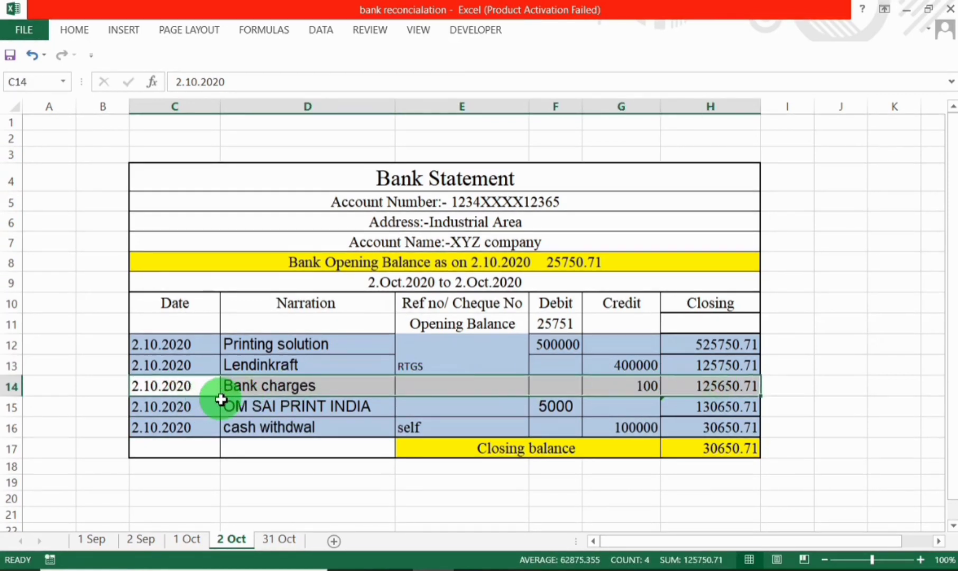
key(alt+Tab)
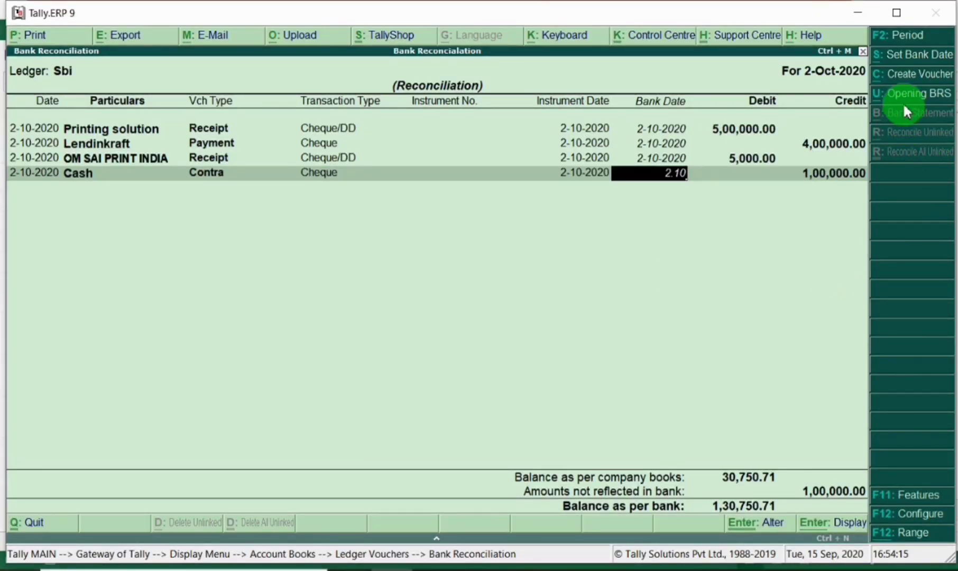
key(Return)
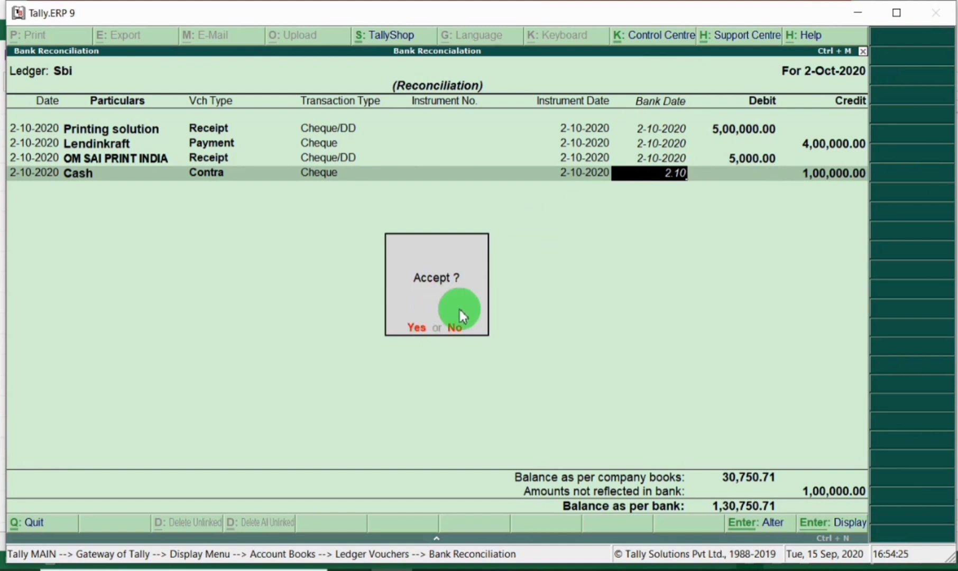
key(Return)
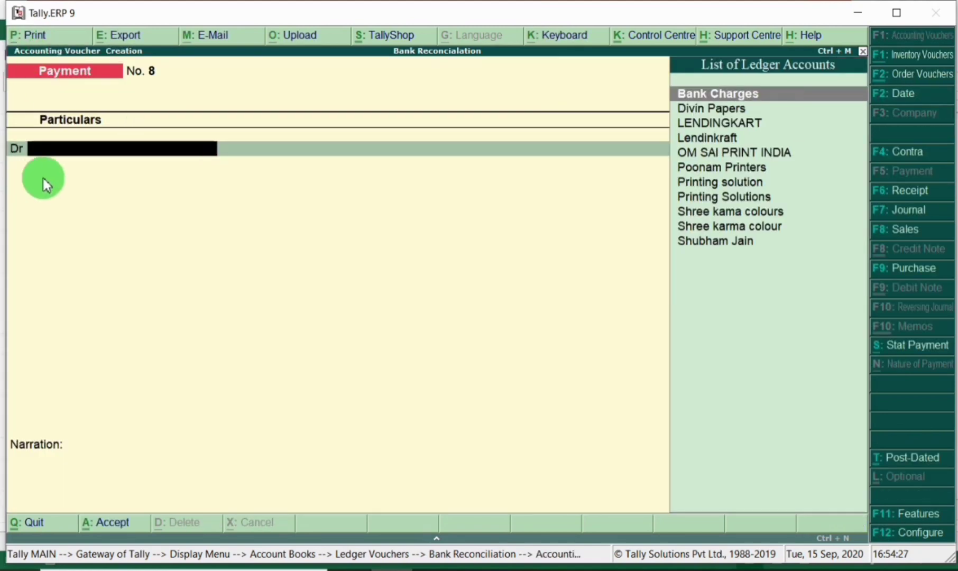
key(F2)
key(alt+Tab)
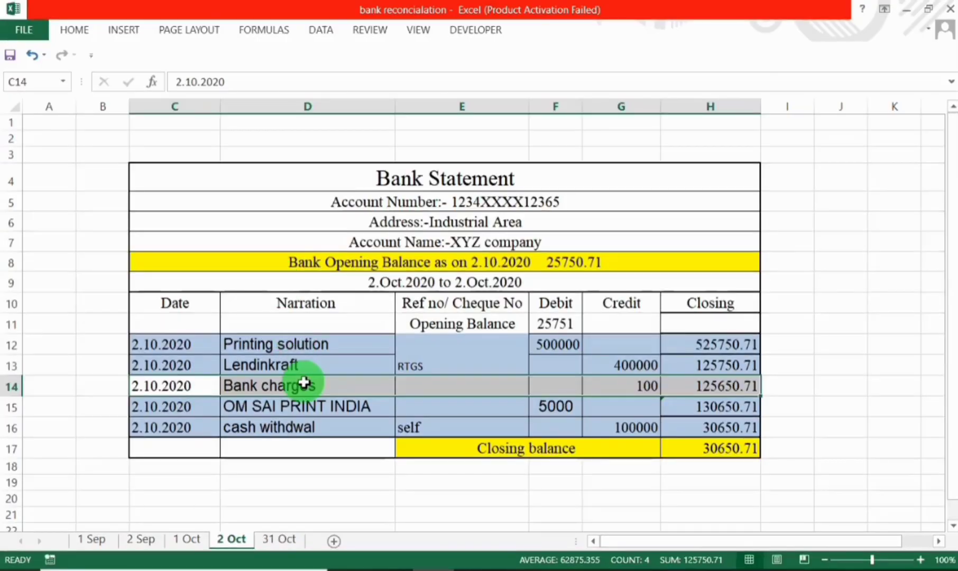
key(alt+Tab)
key(Return)
key(alt+Tab)
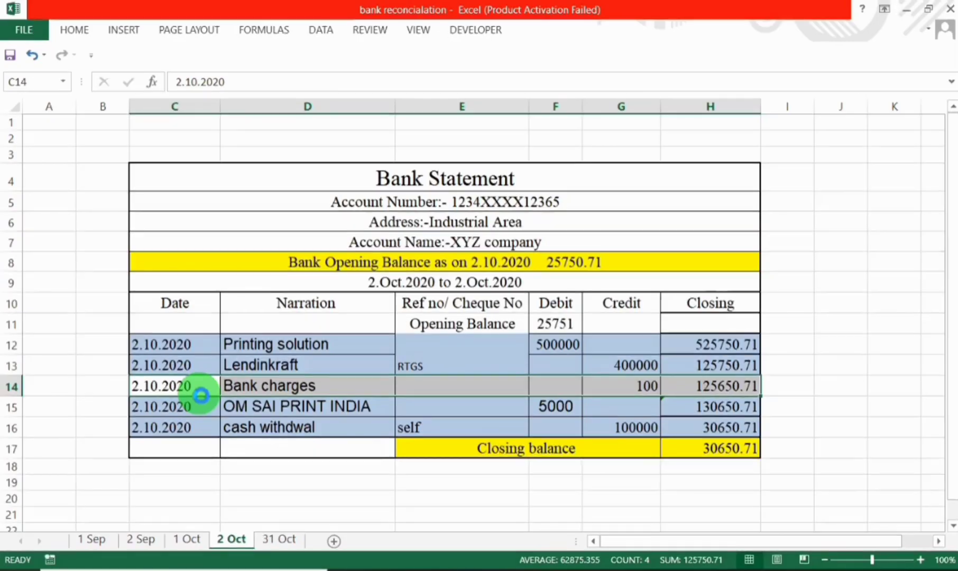
Step: Debit the Bank Charges ledger with 100 in the Tally.ERP 9 payment voucher, matching the Excel statement
key(alt+Tab)
text(Ba)
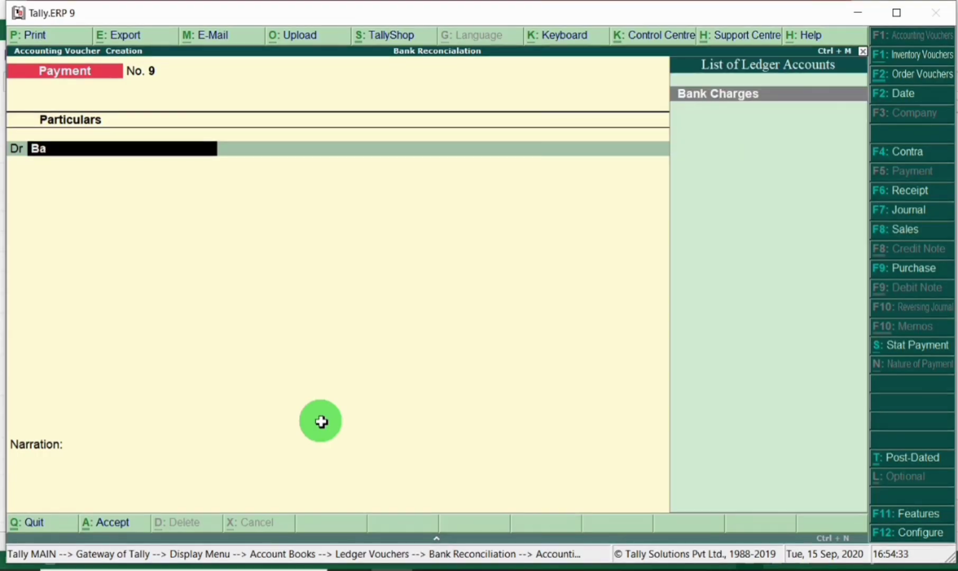
key(Return)
key(alt+Tab)
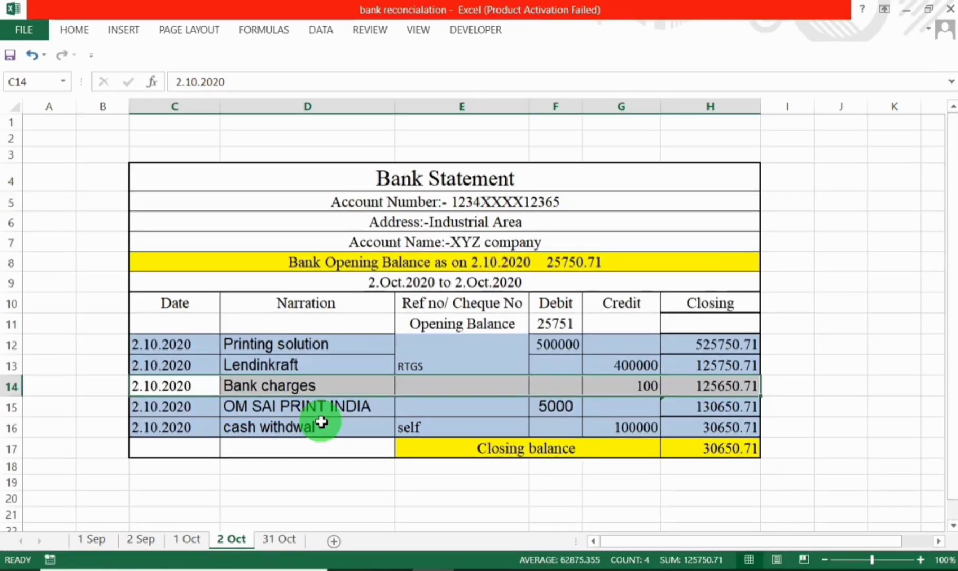
key(alt+Tab)
text(100)
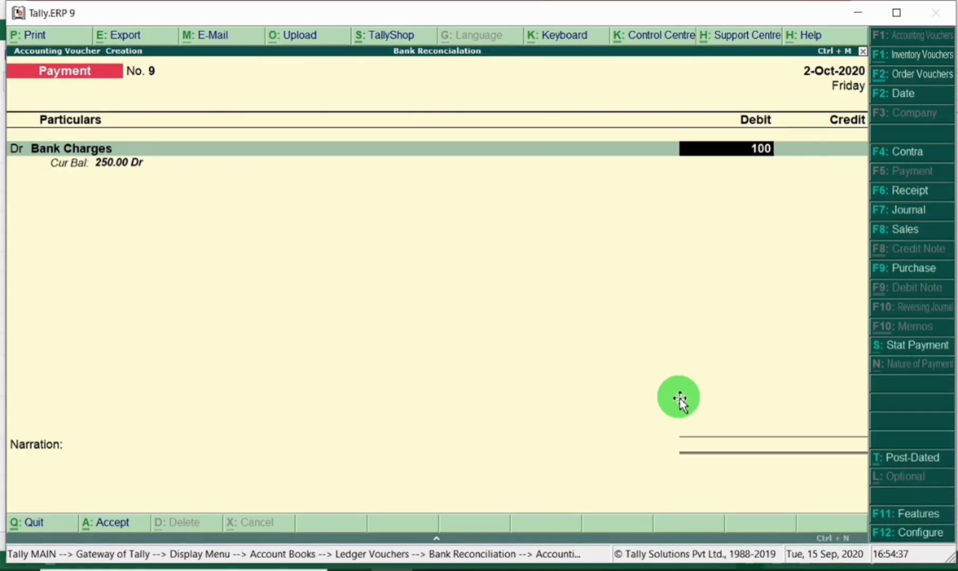
Step: Credit the 100.00 to Sbi with a Cheque bank allocation dated 2-Oct-2020 and accept the payment voucher
key(Return)
key(Return)
key(Return)
key(Return)
key(Return)
key(Return)
key(Return)
key(Return)
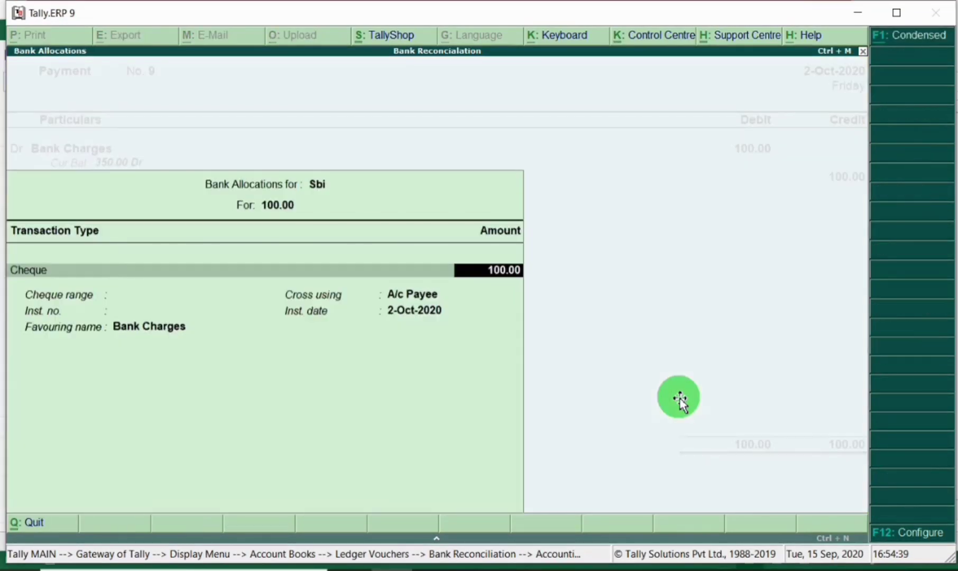
key(Return)
key(Return)
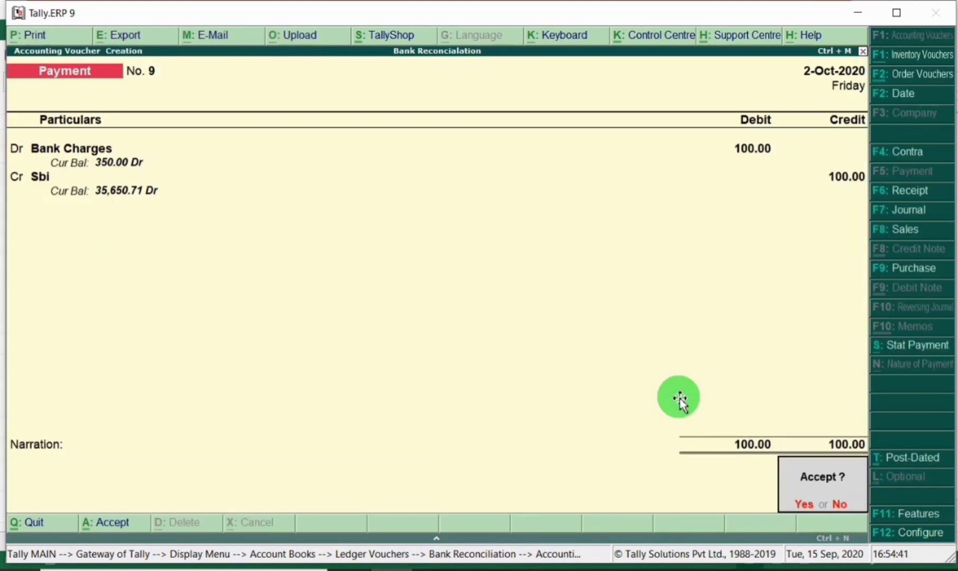
key(Return)
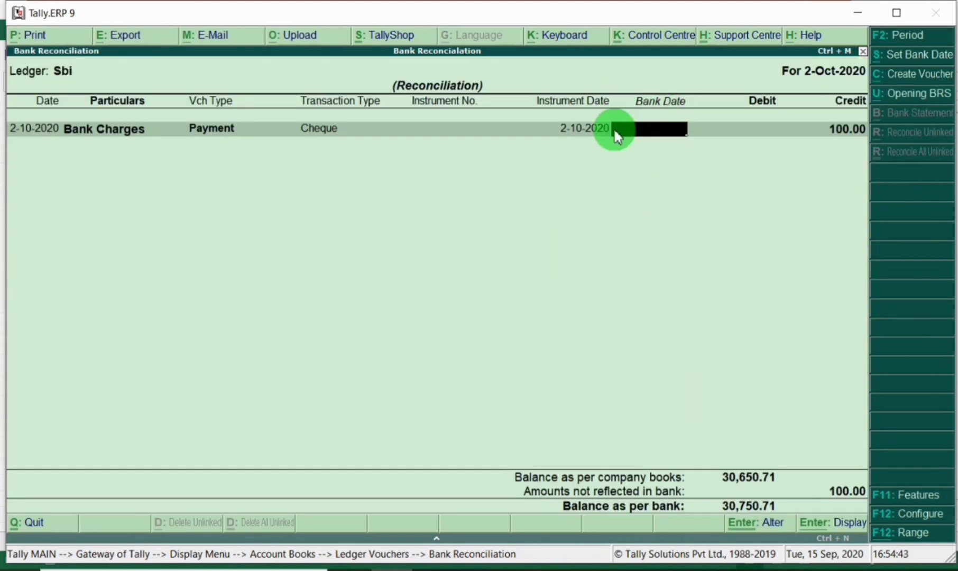
Step: Shade the Bank charges row blue in Excel, set that payment's bank date to 2-10-2020 in Tally.ERP 9 and accept the reconciliation
key(alt+Tab)
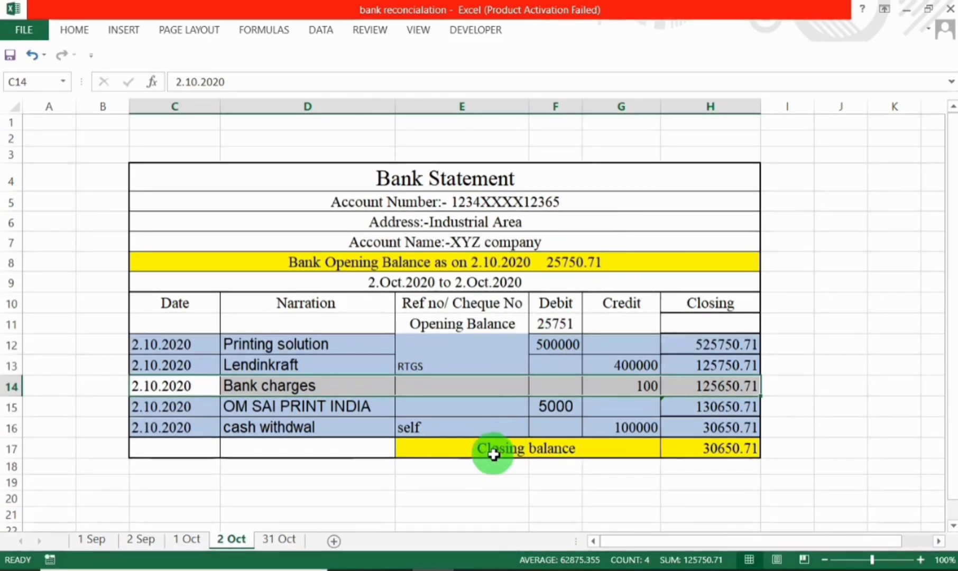
right_click(332, 385)
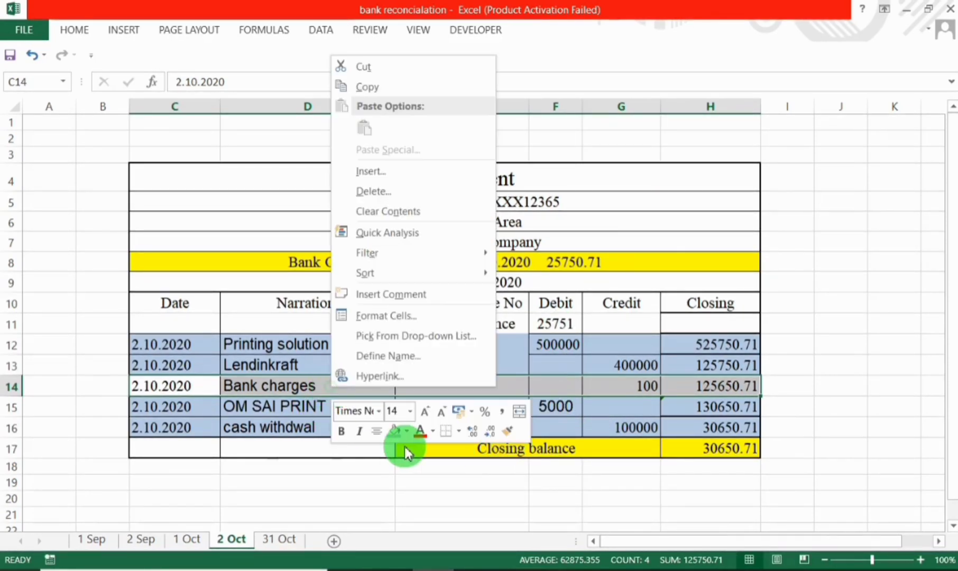
click(396, 431)
key(alt+Tab)
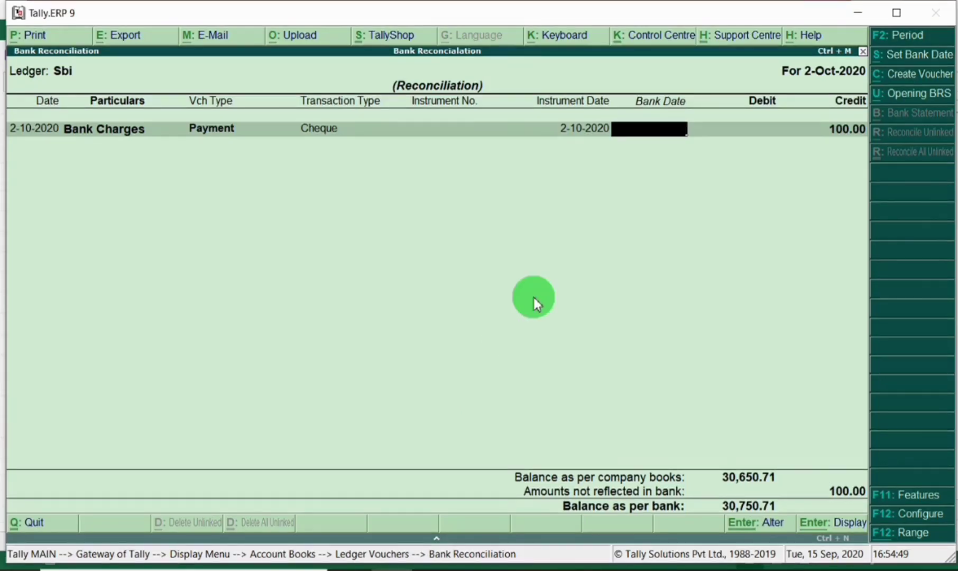
text(2.10)
key(Return)
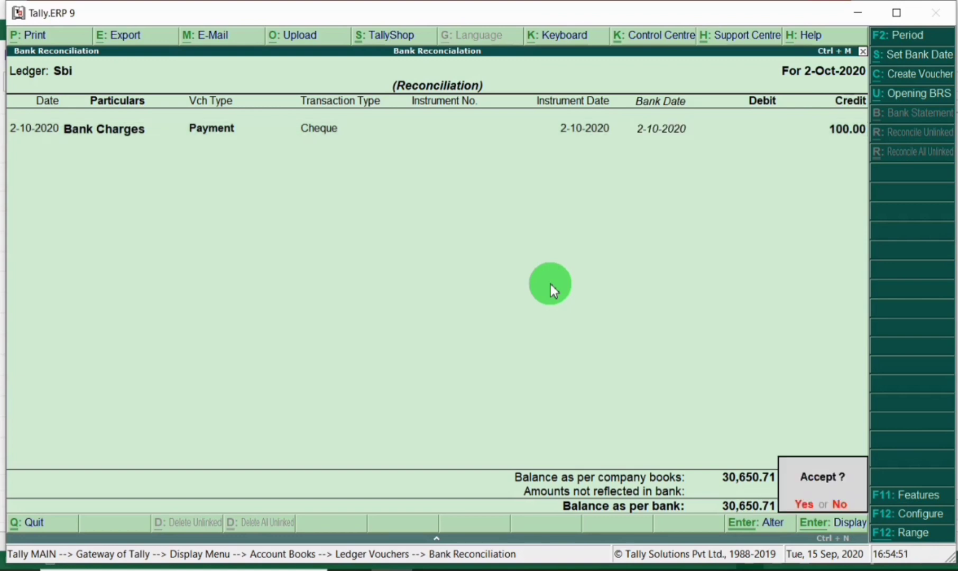
key(Return)
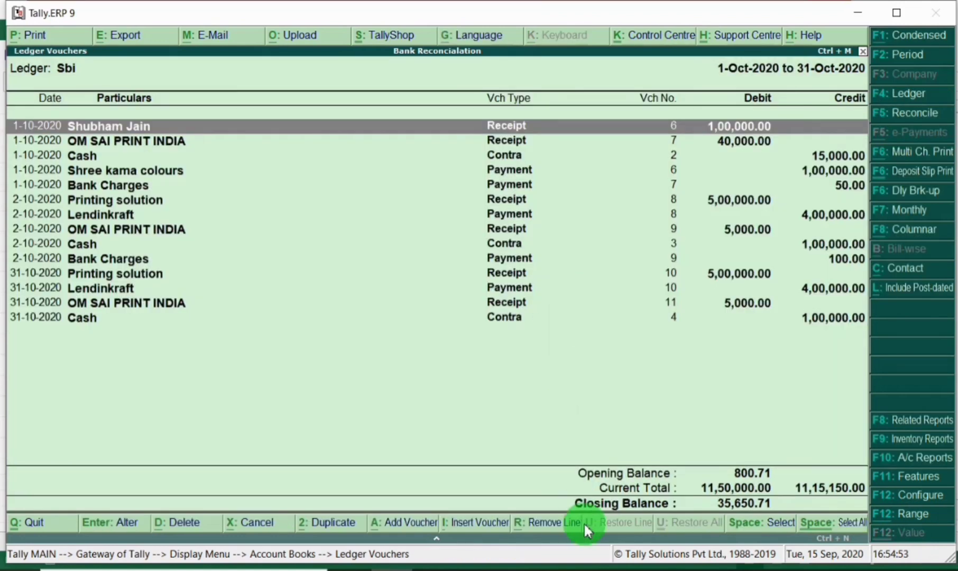
Step: Check the Excel statement's closing balance, then reopen the Sbi bank reconciliation in Tally.ERP 9 for the period 2-10-2020 to 2-10-2020
key(alt+Tab)
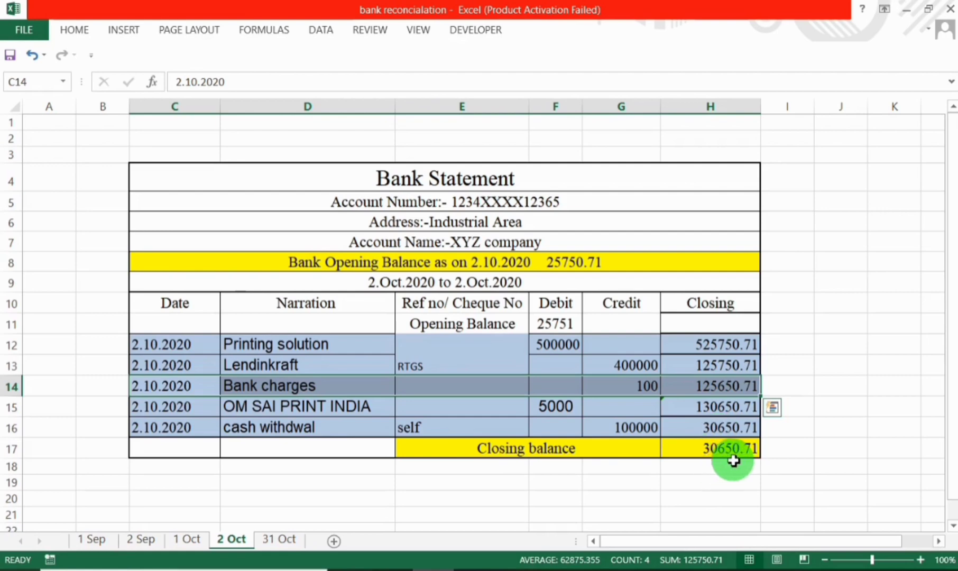
key(alt+Tab)
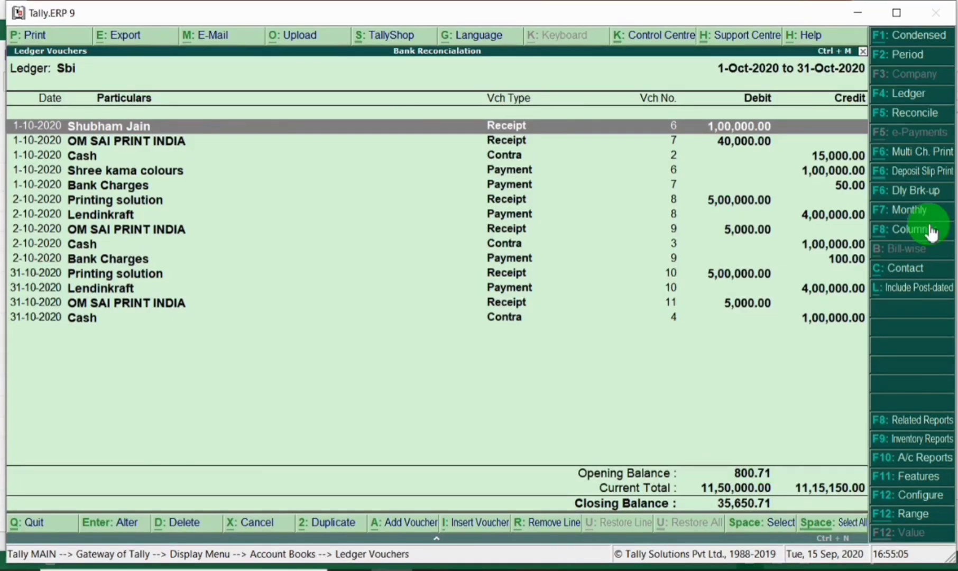
click(904, 124)
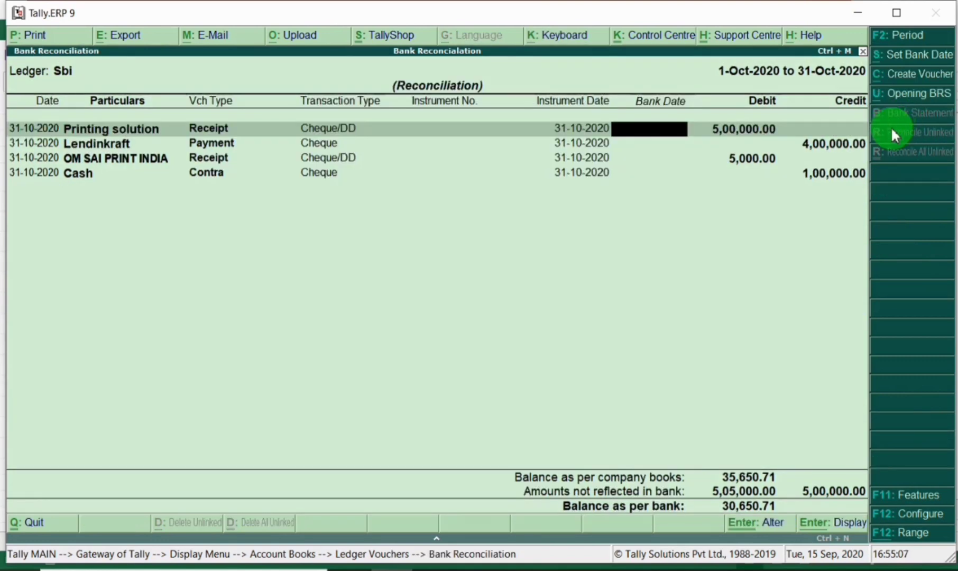
key(F2)
text(2-10)
key(Return)
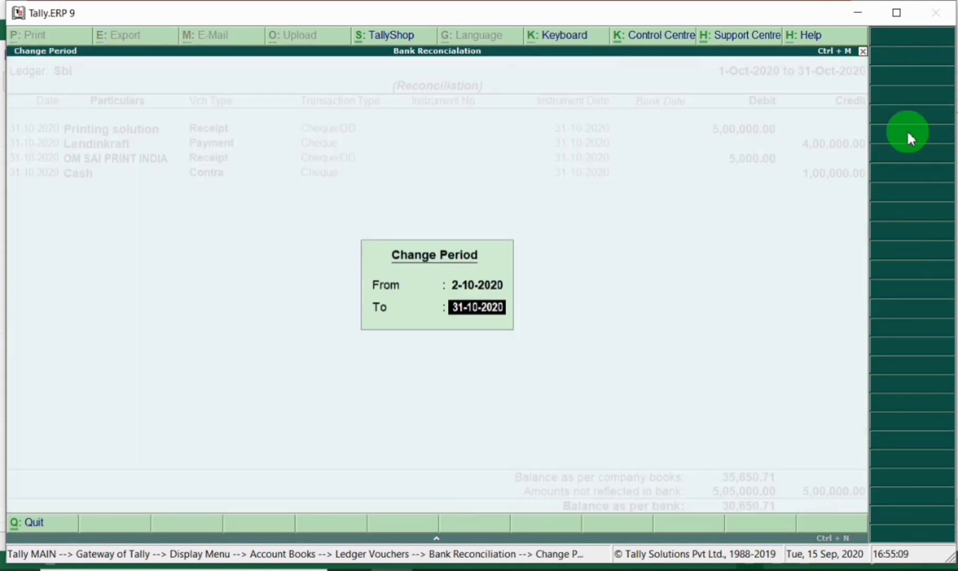
text(2-10)
key(Return)
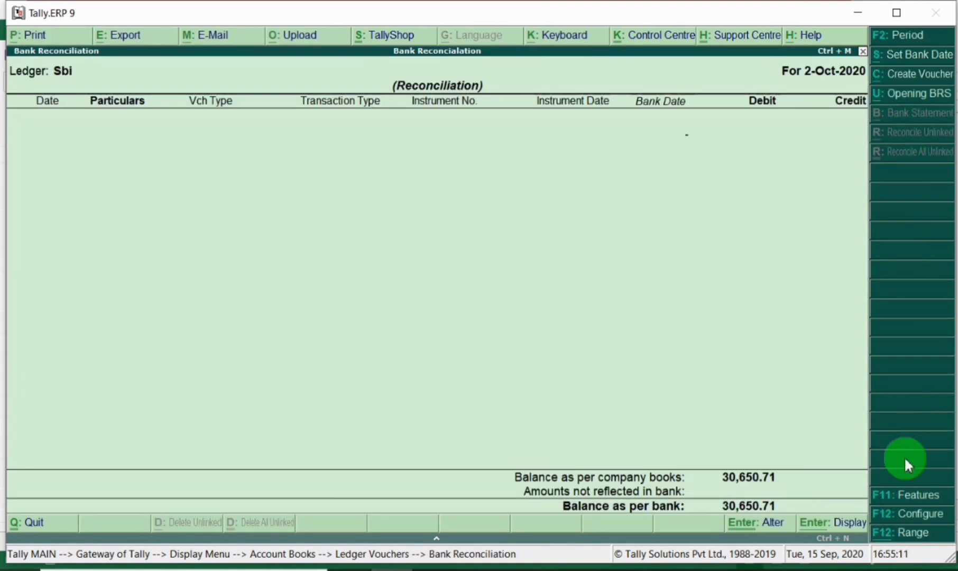
Step: Compare Tally.ERP 9's 2 Oct balance as per bank with the Excel statement's closing balance and review its Bank charges row
key(alt+Tab)
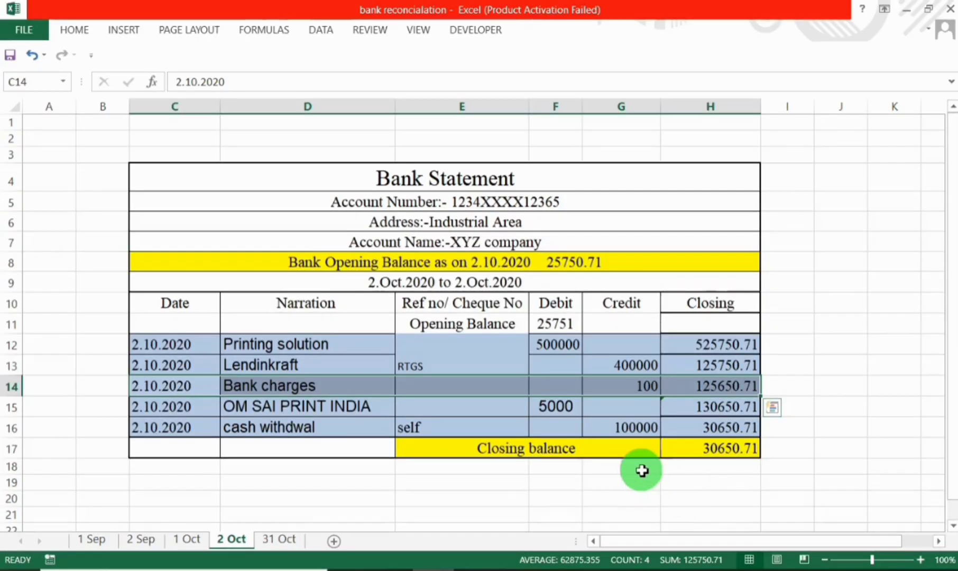
key(alt+Tab)
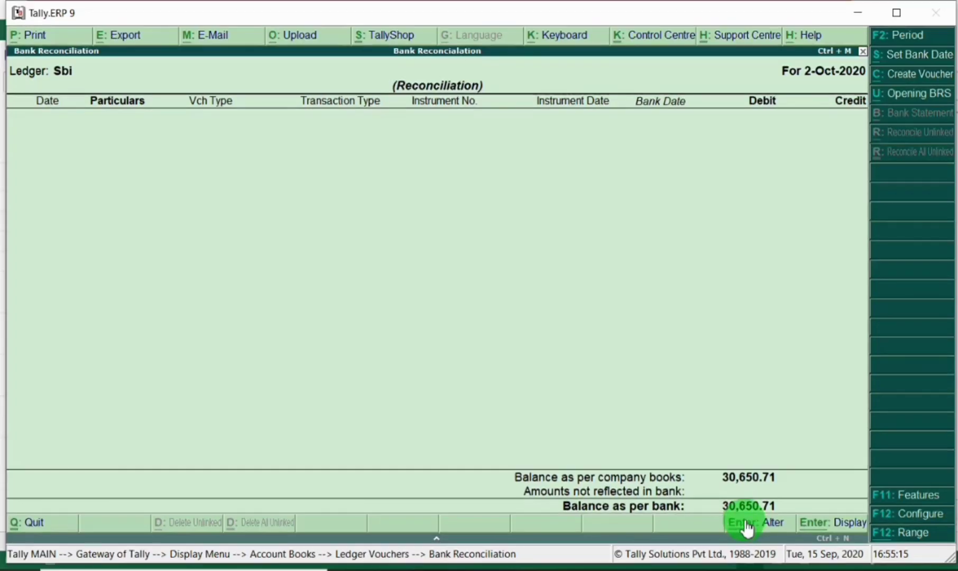
key(alt+Tab)
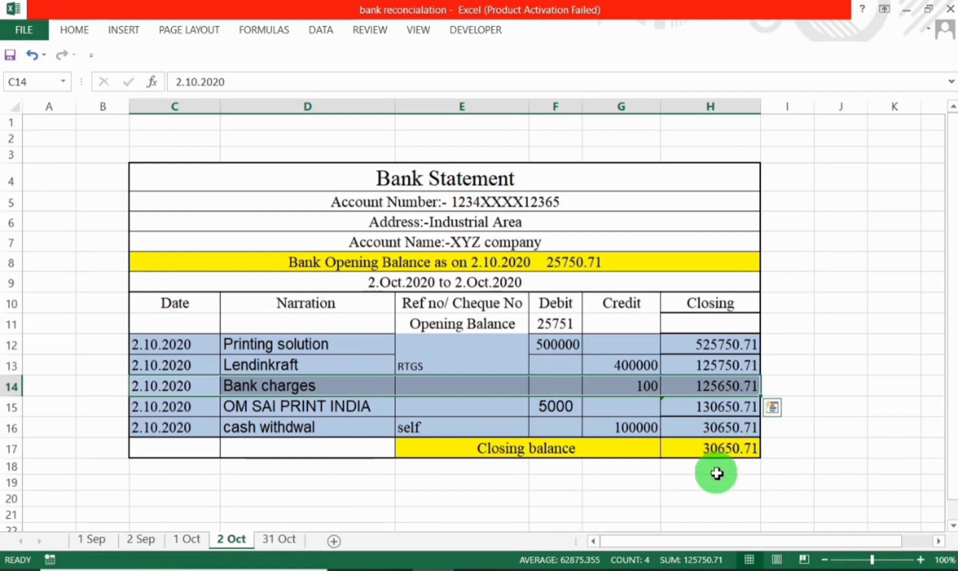
drag(150, 386, 685, 391)
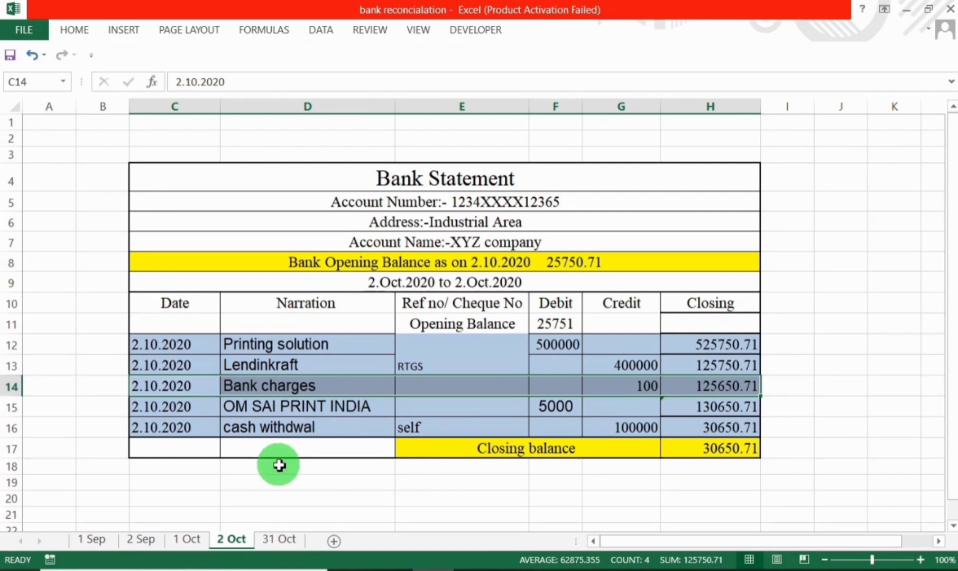
key(alt+Tab)
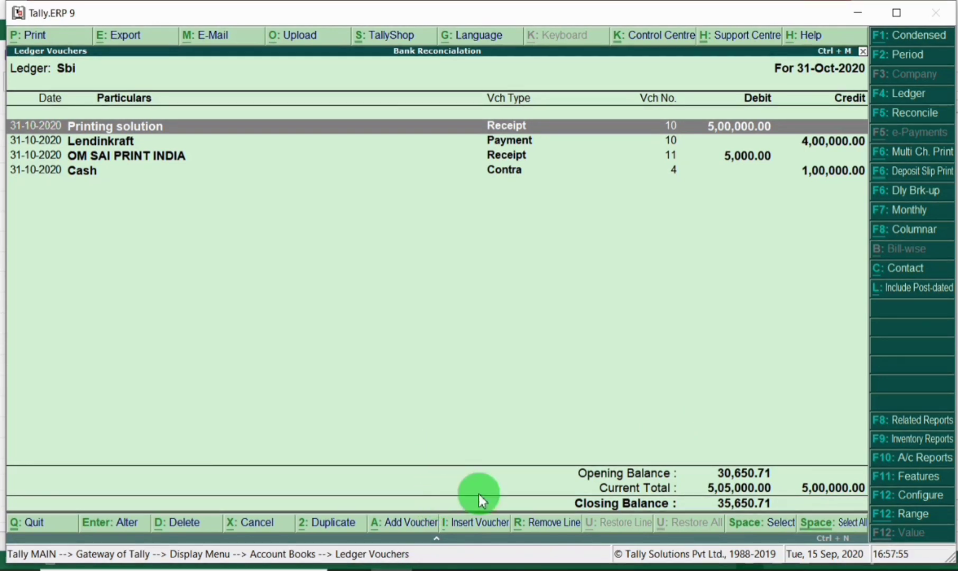
mouse_move(396, 565)
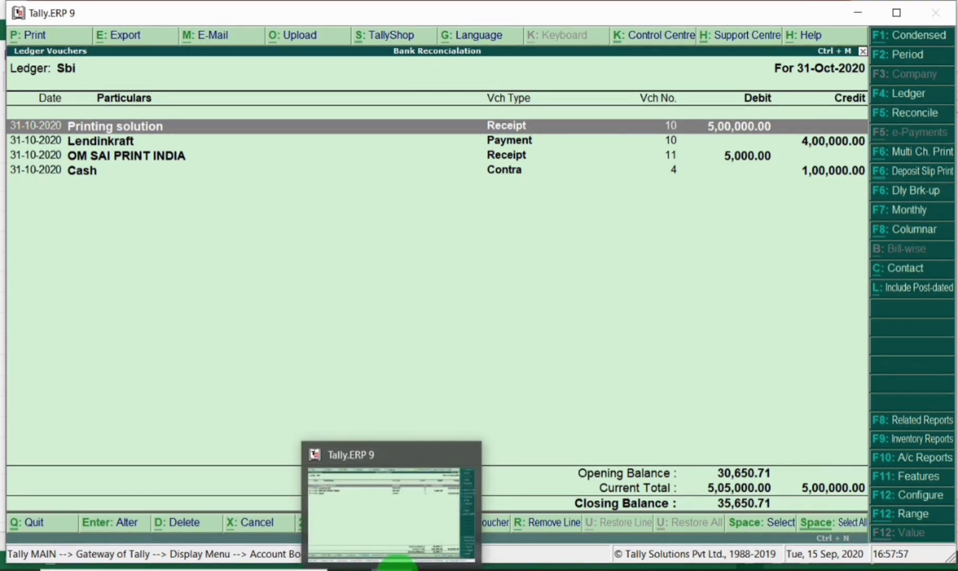